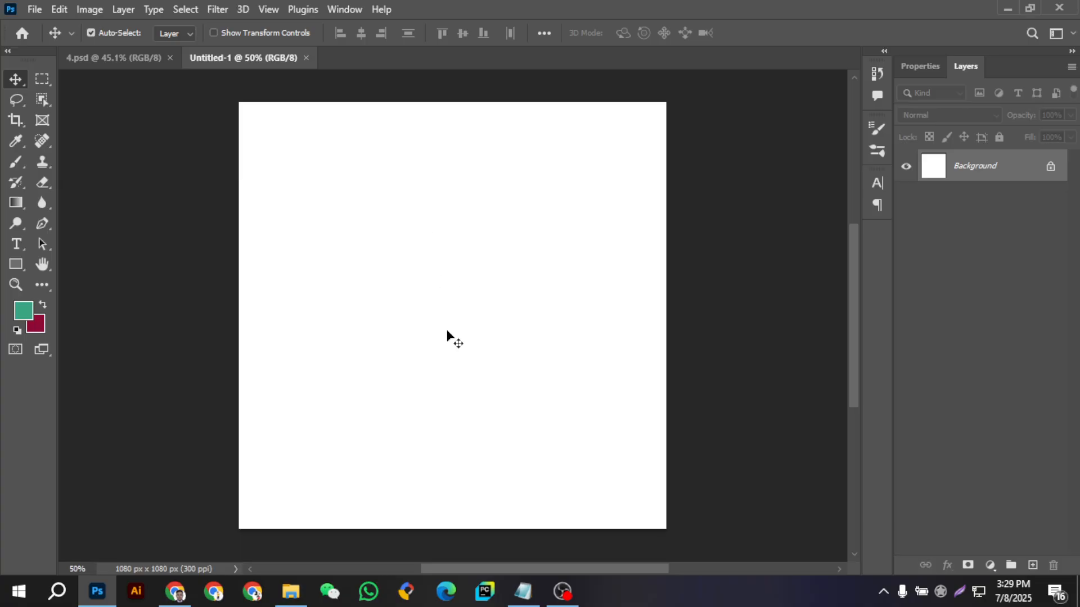
- Open the project folder and read through the Informetion.txt brief for the titles, background colour, product benefits and contact details
left_click(291, 591)
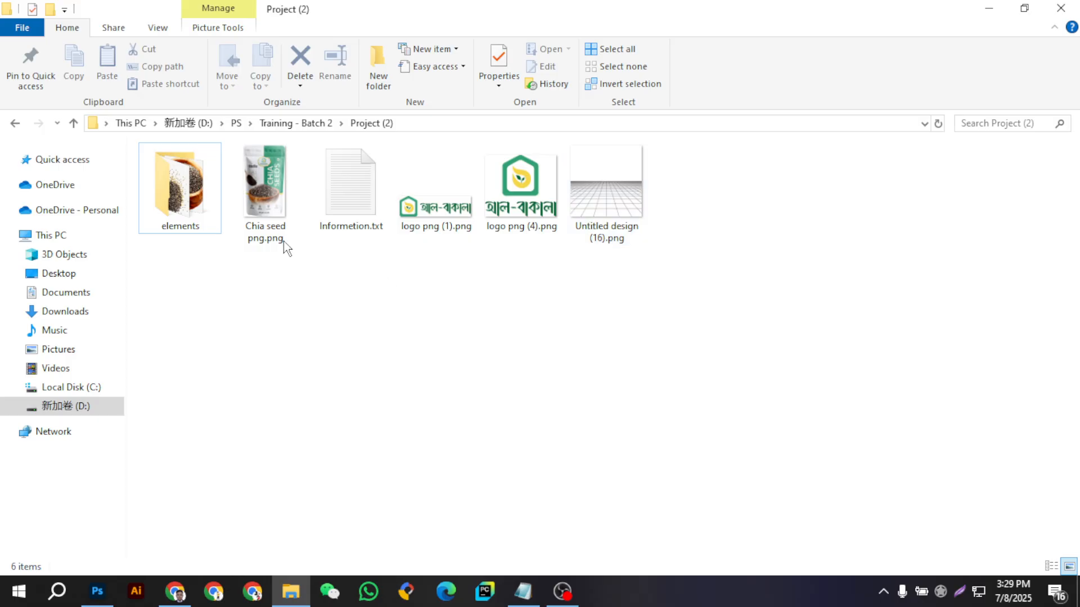
left_click(255, 207)
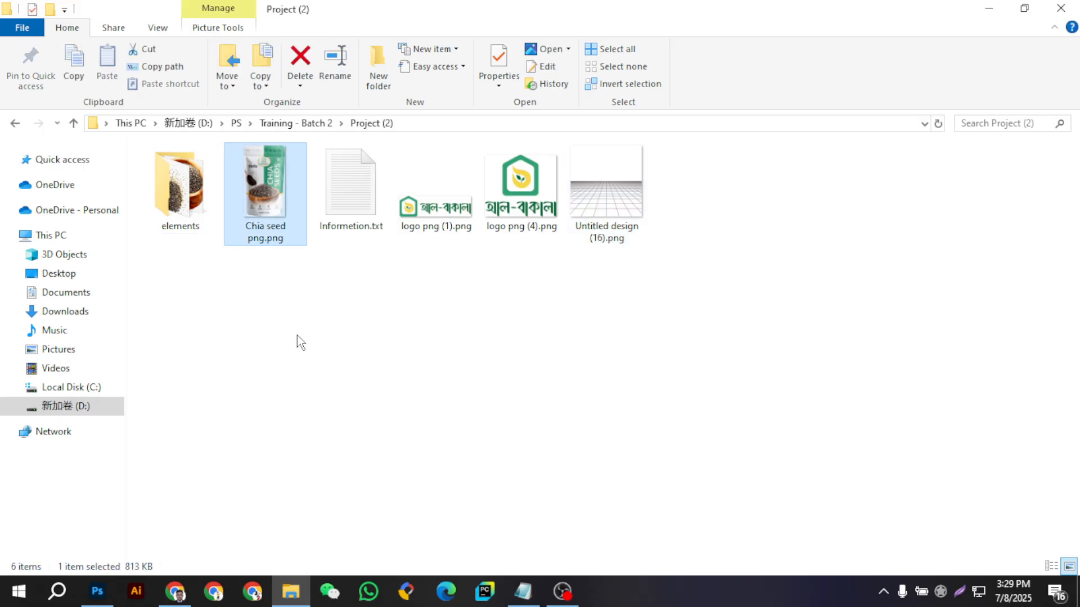
left_click(523, 591)
scroll(710, 228, "down", 5)
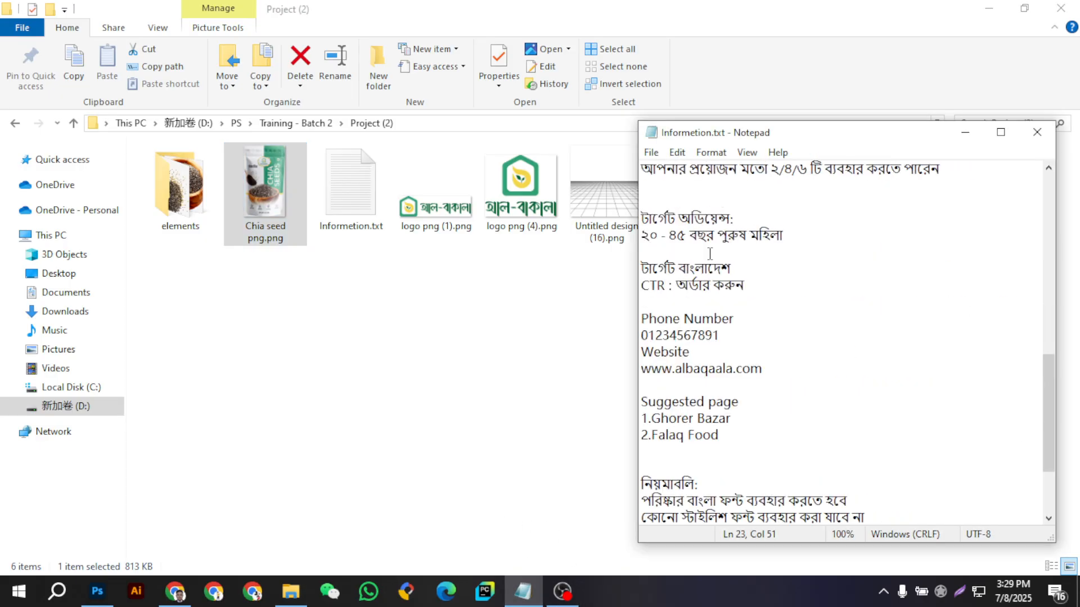
scroll(714, 246, "up", 3)
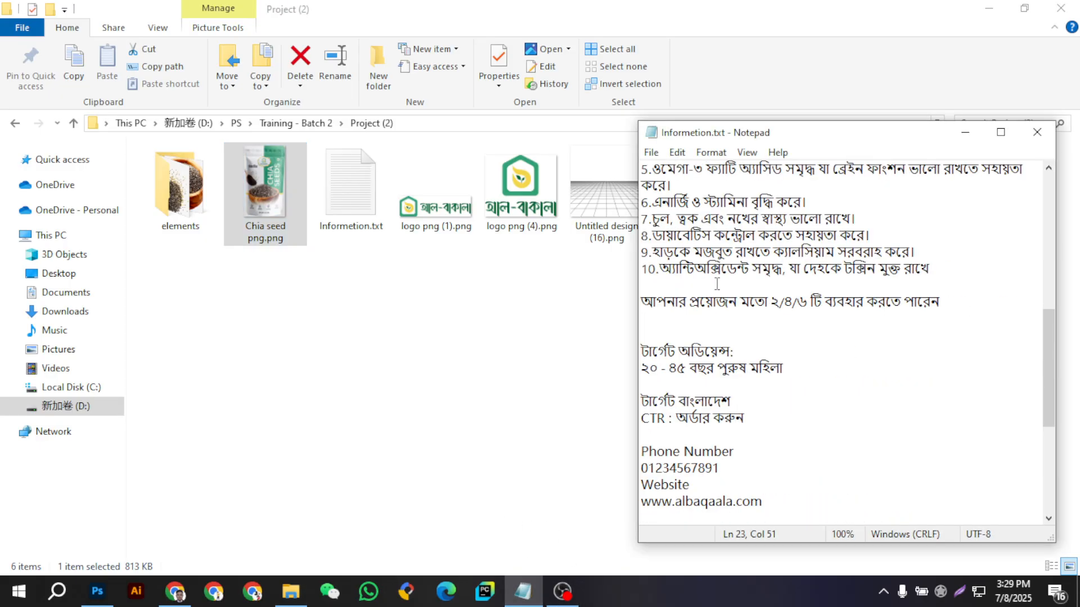
scroll(815, 388, "up", 8)
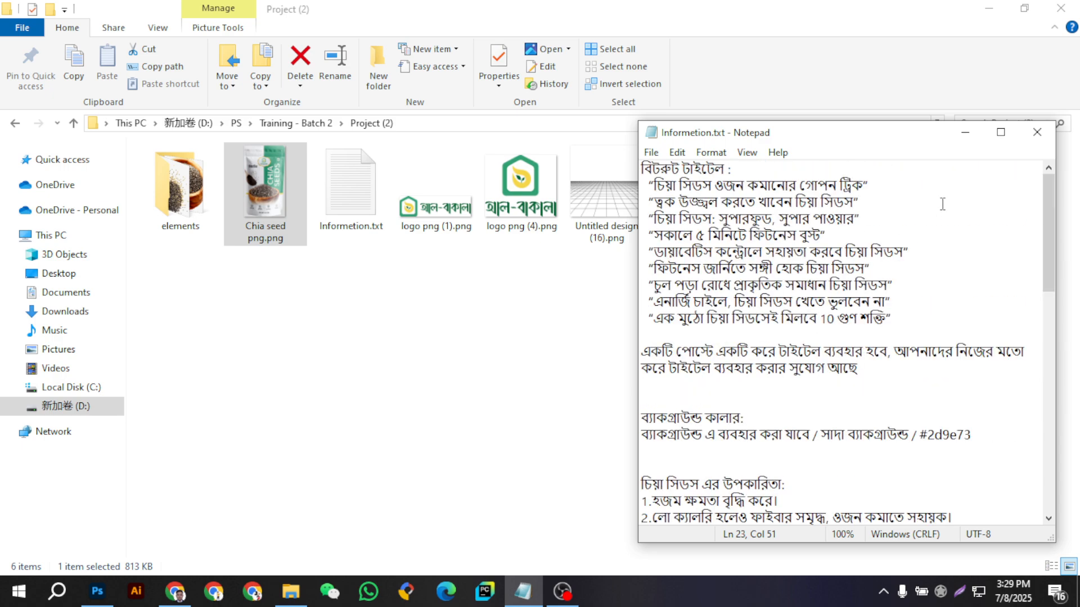
left_click(507, 329)
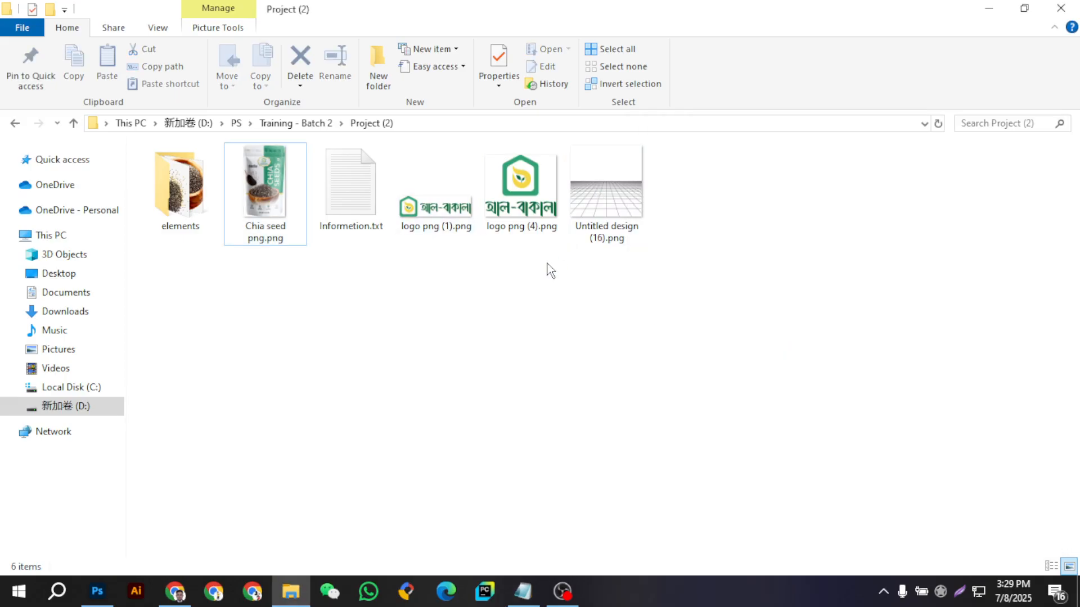
- Look through the images in the elements folder and return to the Project (2) folder
left_click(619, 197)
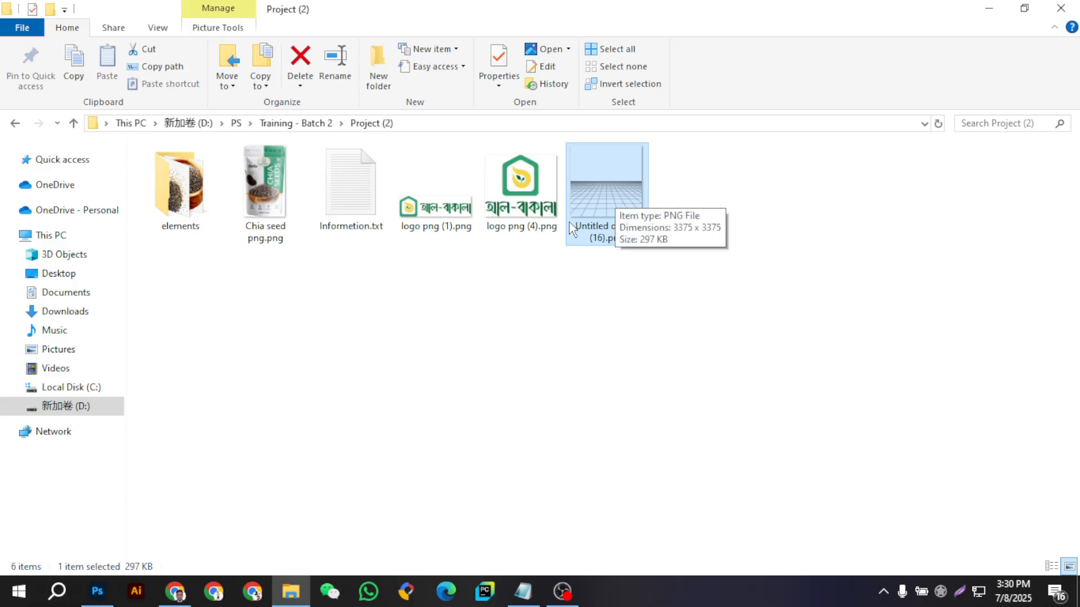
double_click(174, 222)
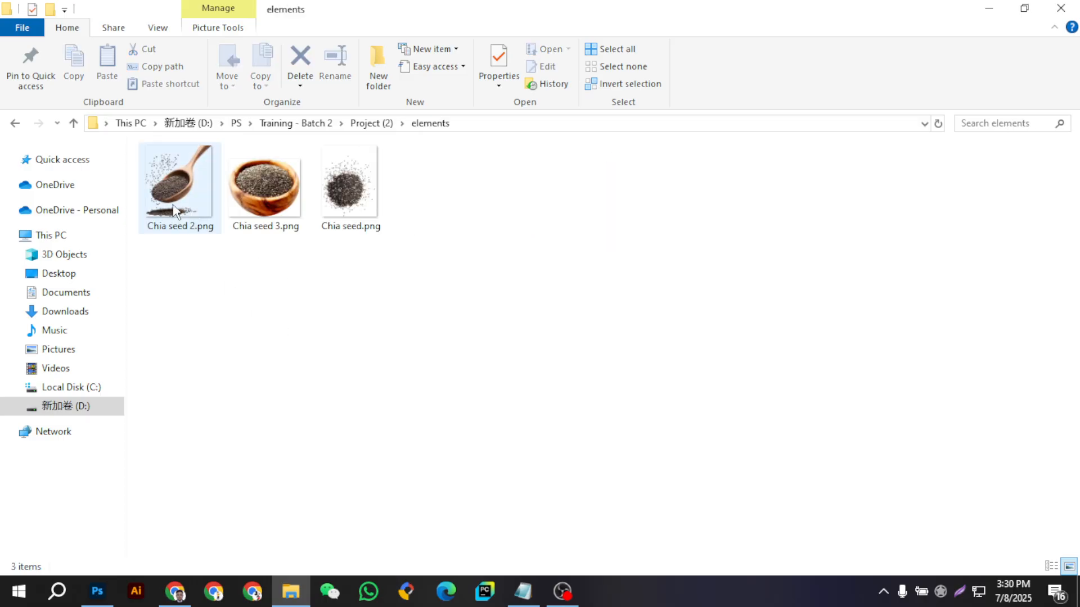
left_click(72, 123)
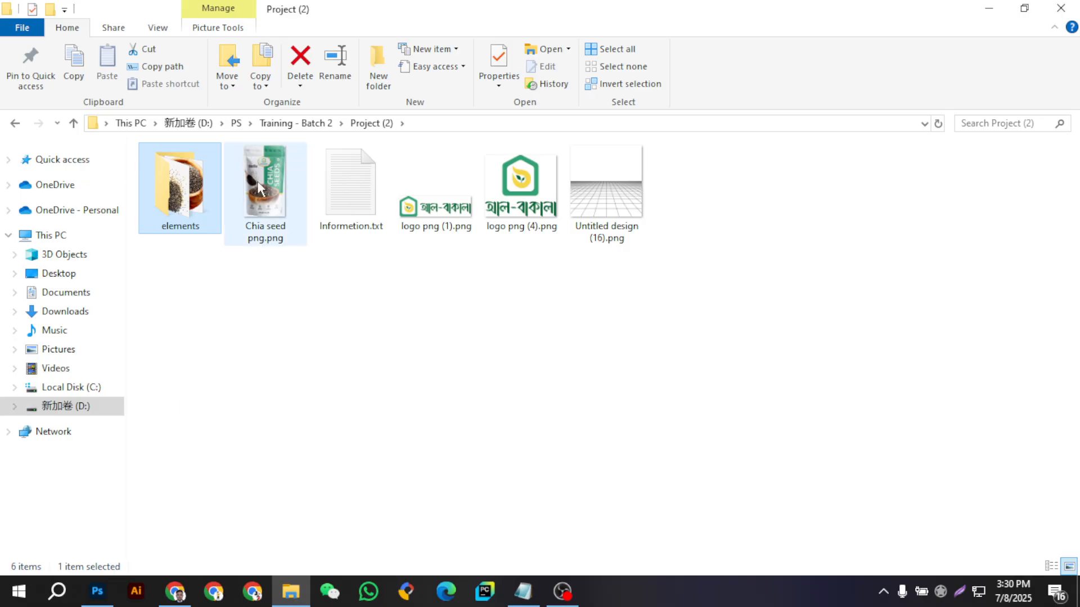
- Place Chia seed png.png in the Untitled-1 Photoshop document, scaled down proportionally and centred horizontally on the canvas
left_click_drag(260, 201, 479, 368)
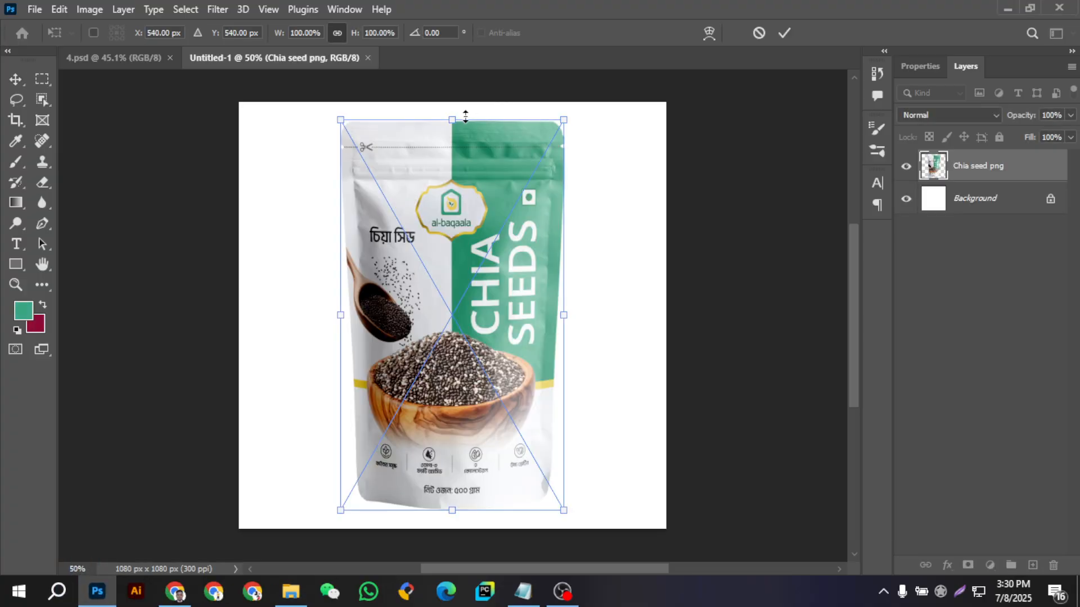
left_click_drag(465, 116, 461, 245)
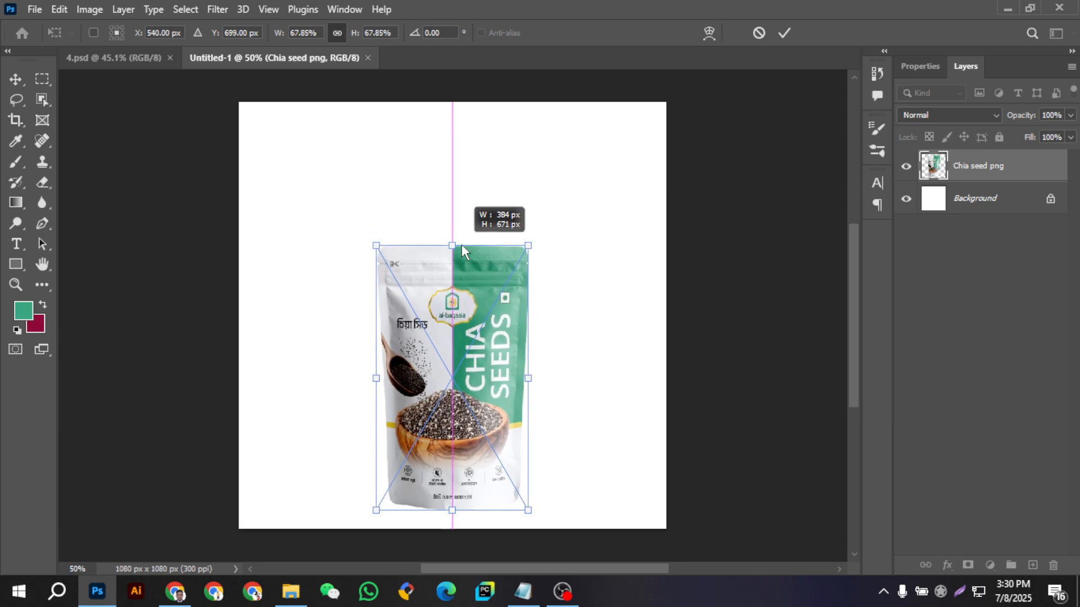
left_click_drag(462, 372, 463, 327)
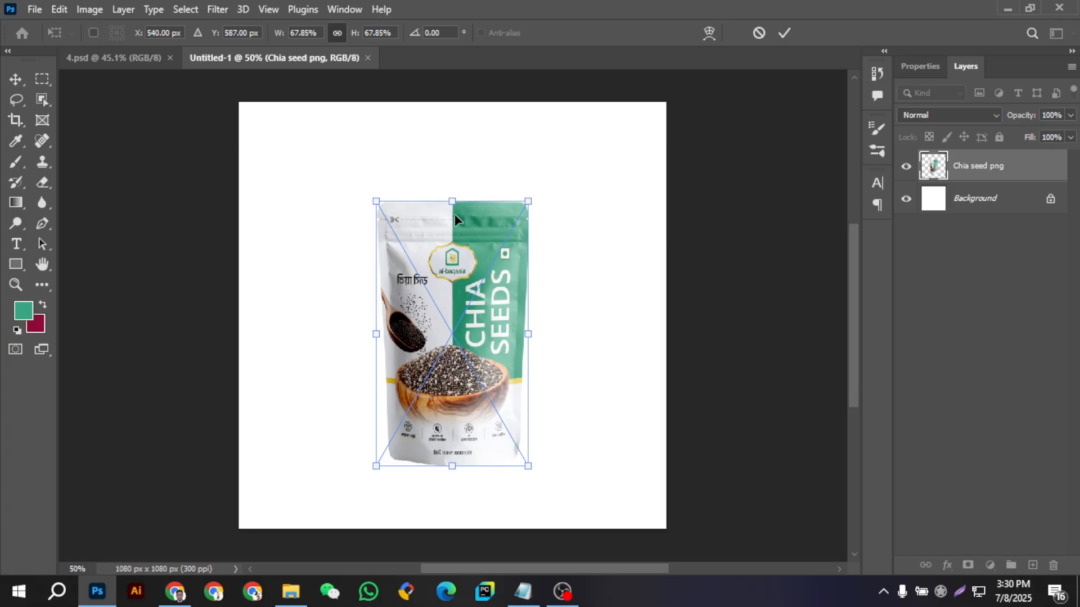
mouse_move(452, 200)
left_mouse_down()
mouse_move(455, 164)
mouse_move(456, 183)
left_mouse_up()
left_click(784, 33)
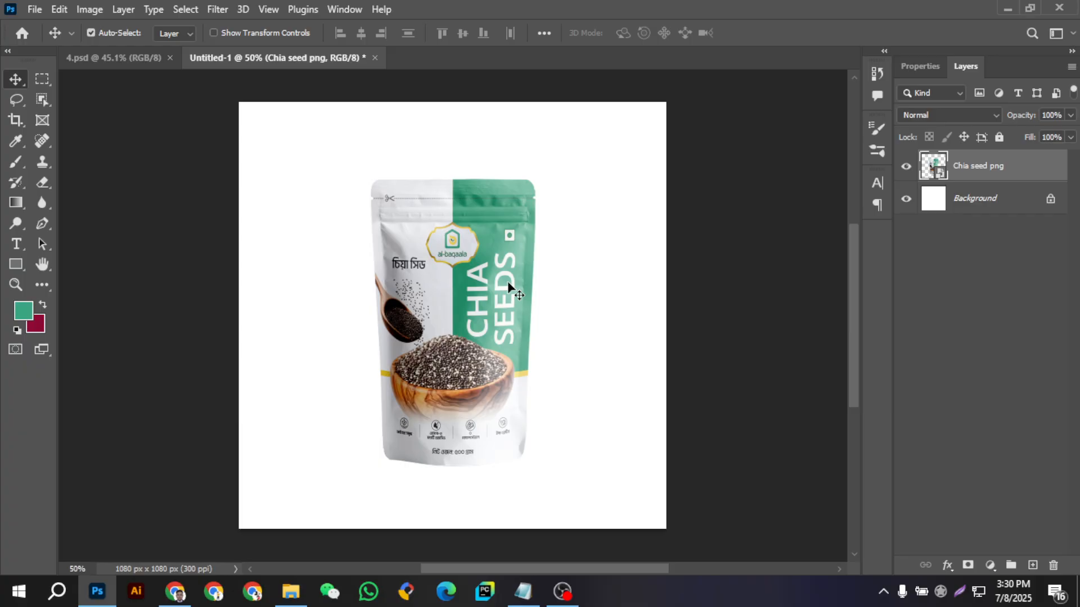
- Place logo png (1).png in the canvas's upper-left corner, scaled down to about a quarter of the canvas width
left_click(291, 591)
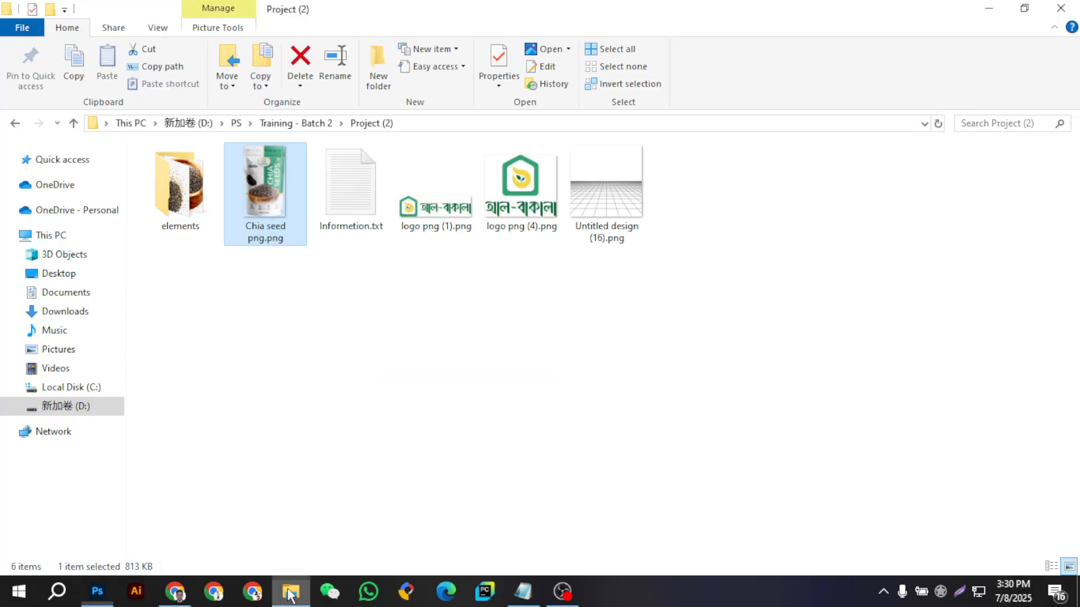
left_click_drag(460, 223, 324, 175)
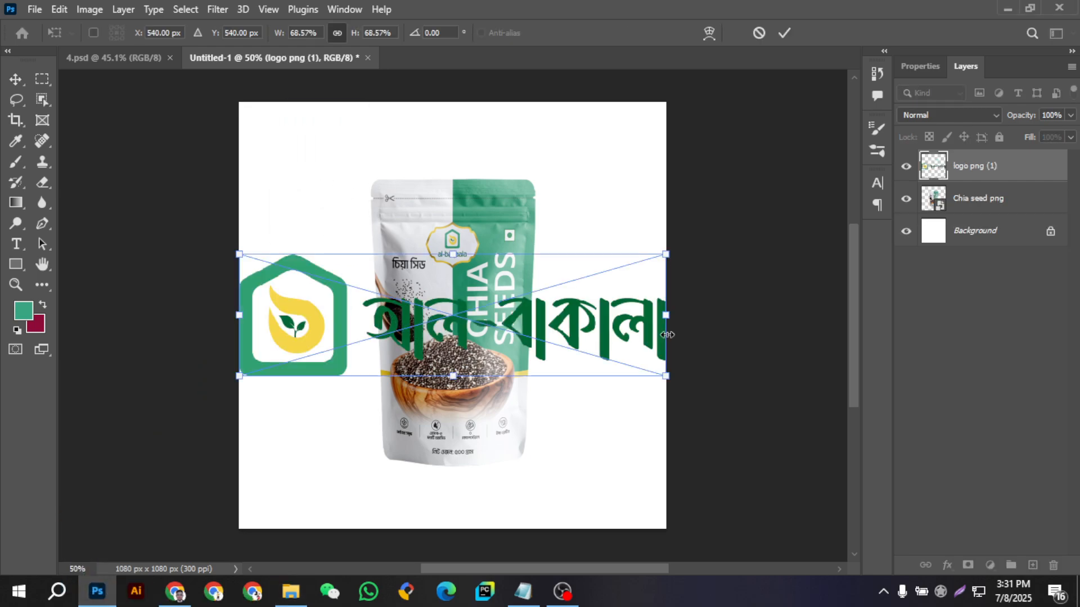
left_click_drag(658, 319, 387, 316)
left_click_drag(315, 326, 337, 160)
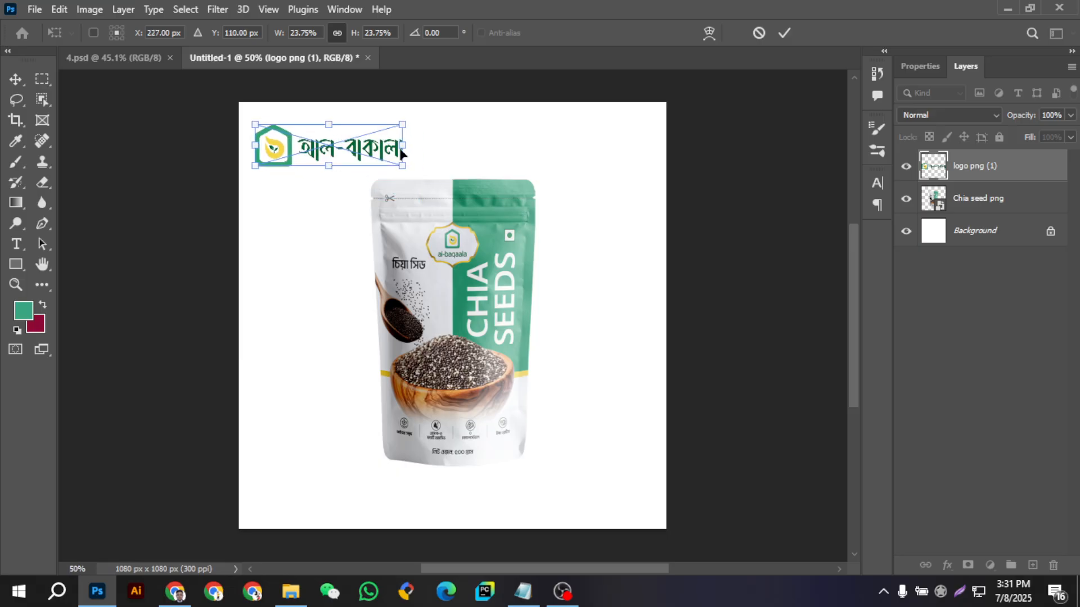
left_click_drag(405, 145, 325, 145)
left_click(784, 33)
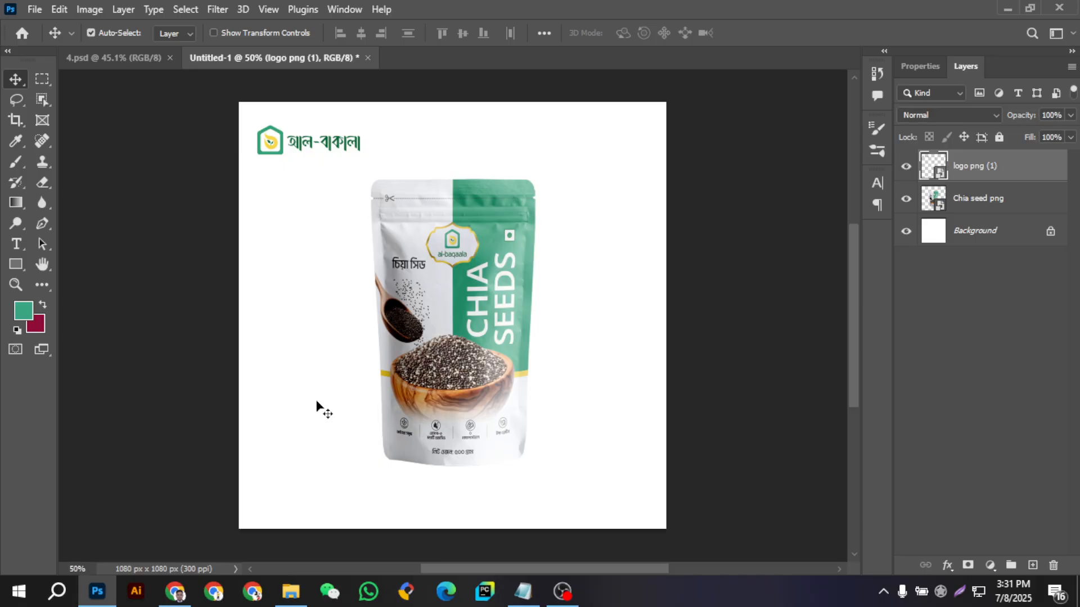
- Add a new layer above the chia seed pouch and flatten the Soft Round brush tip into a horizontal ellipse
left_click(989, 198)
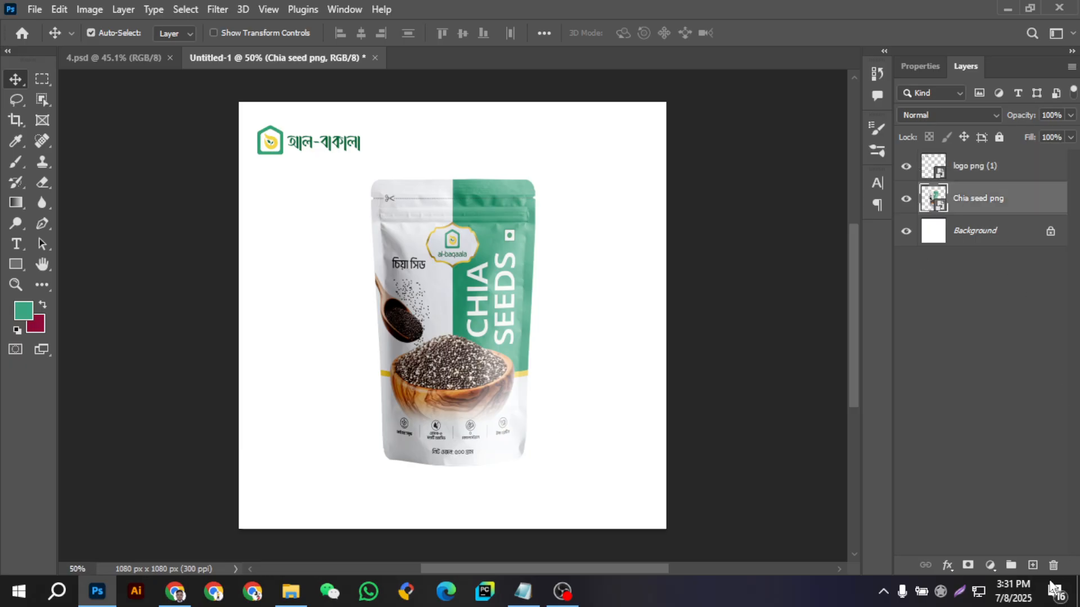
left_click(1033, 565)
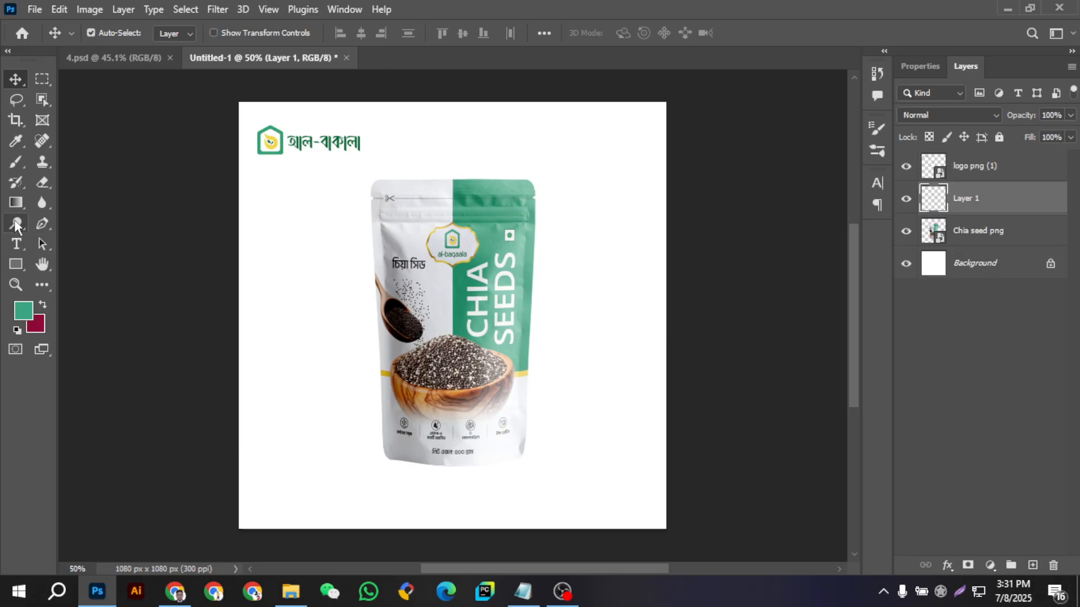
left_click(16, 163)
left_click(115, 34)
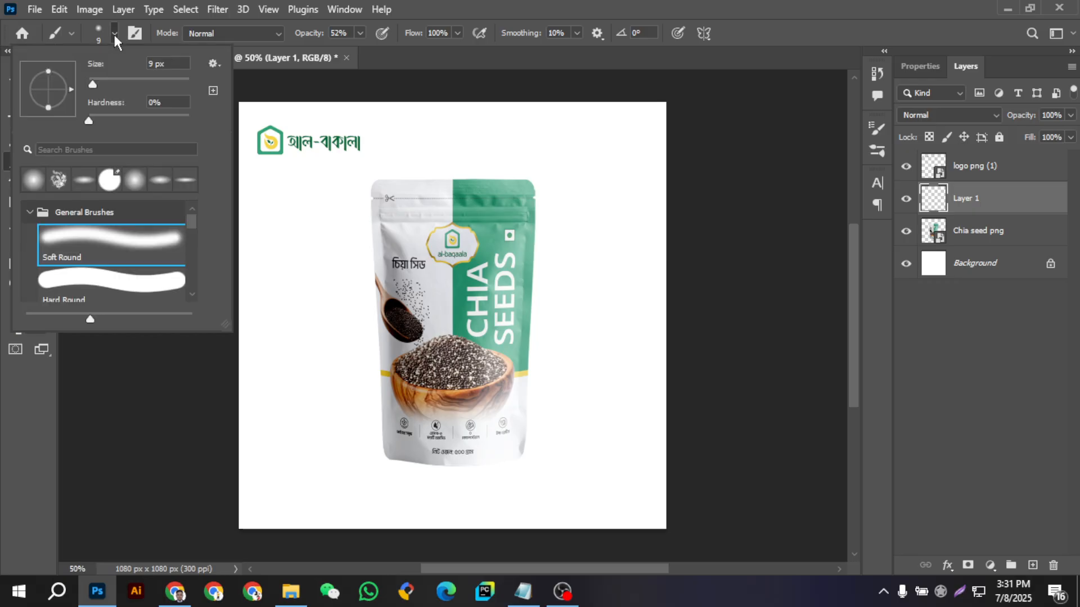
left_click_drag(50, 99, 50, 95)
left_click(2, 406)
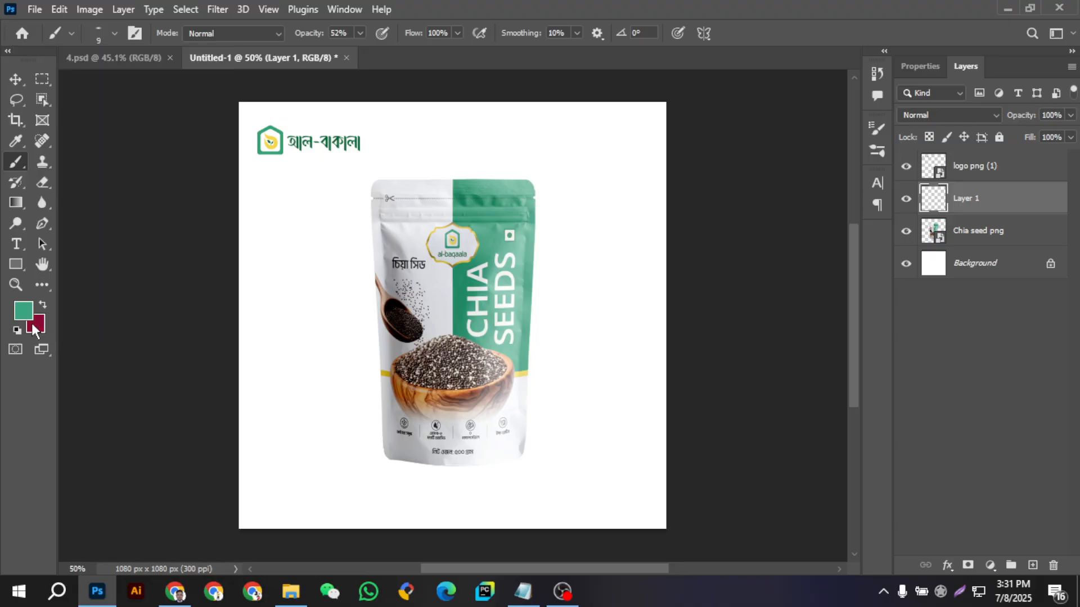
- Swap the foreground and background colours and set the foreground colour to black
left_click(43, 305)
left_click(23, 310)
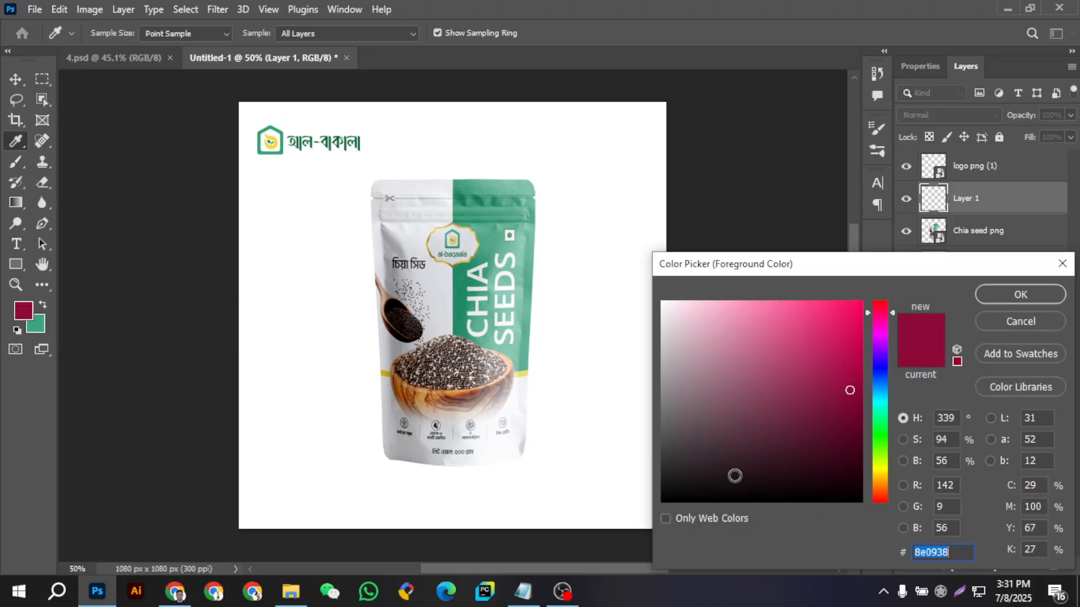
left_click_drag(734, 475, 684, 500)
left_click(1017, 296)
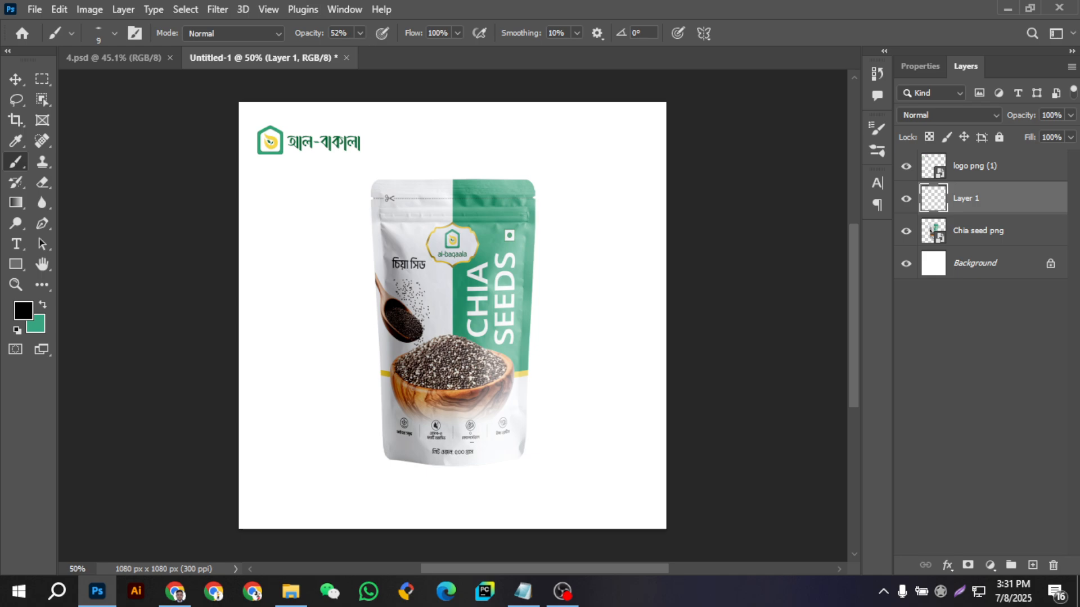
- Enlarge the flattened soft brush to 500 px, about as wide as the pouch's base
key("bracketright")
key("bracketright")
key("bracketright")
key("bracketright")
key("bracketright")
key("bracketright")
key("bracketright")
key("bracketright")
key("bracketright")
key("bracketright")
key("bracketright")
key("bracketright")
key("bracketright")
key("bracketright")
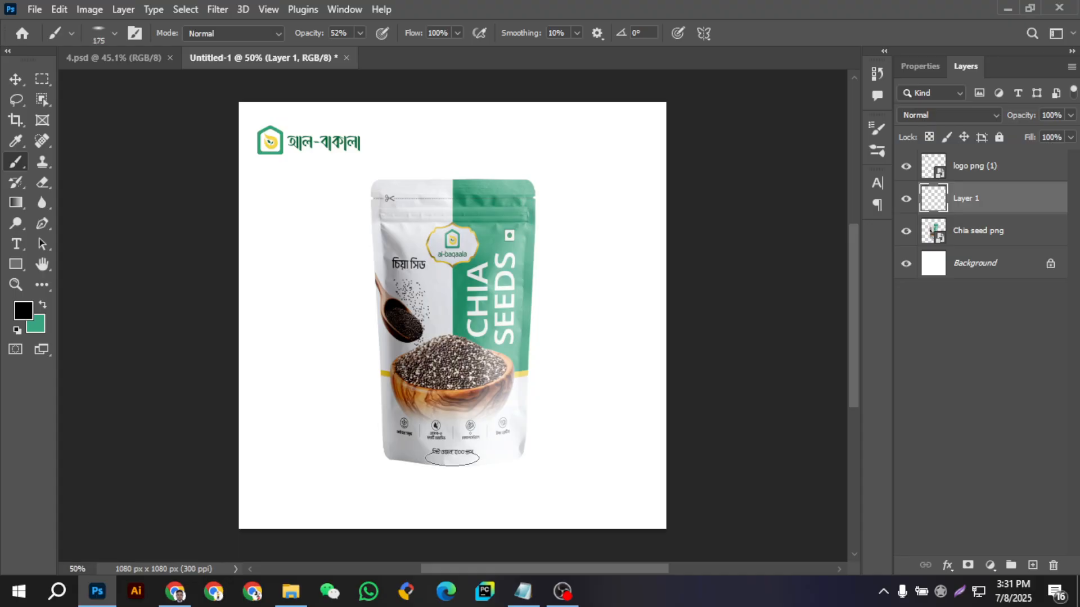
key("bracketright")
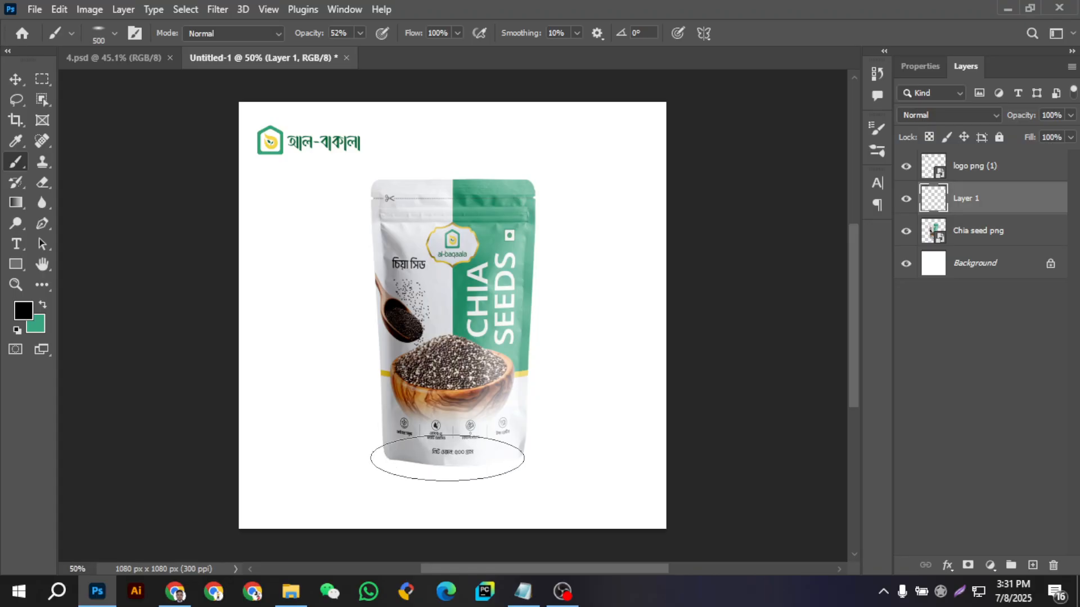
left_click(456, 456)
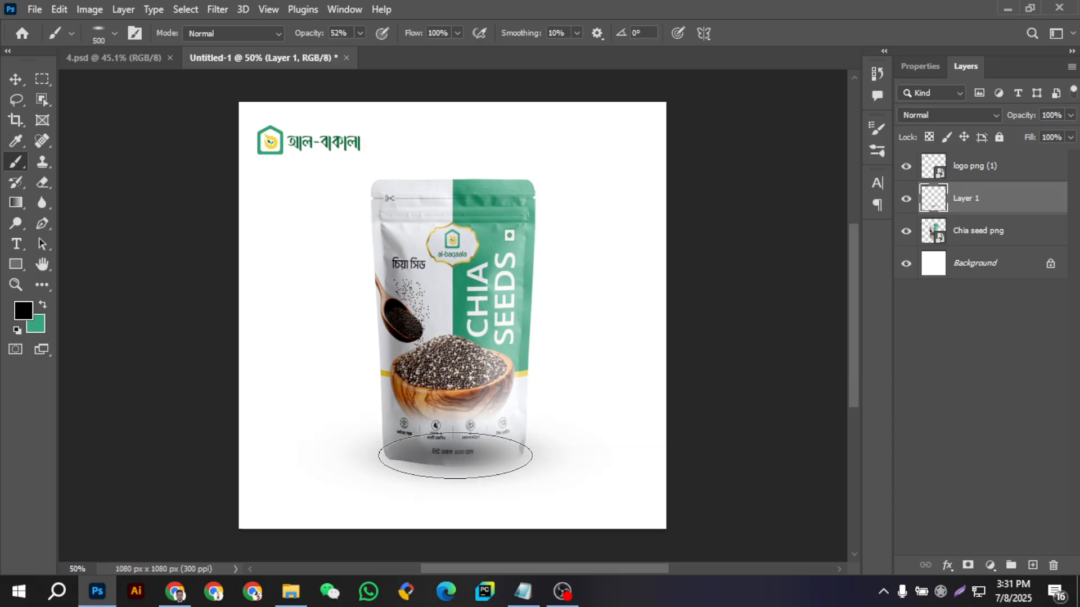
left_click_drag(974, 196, 963, 247)
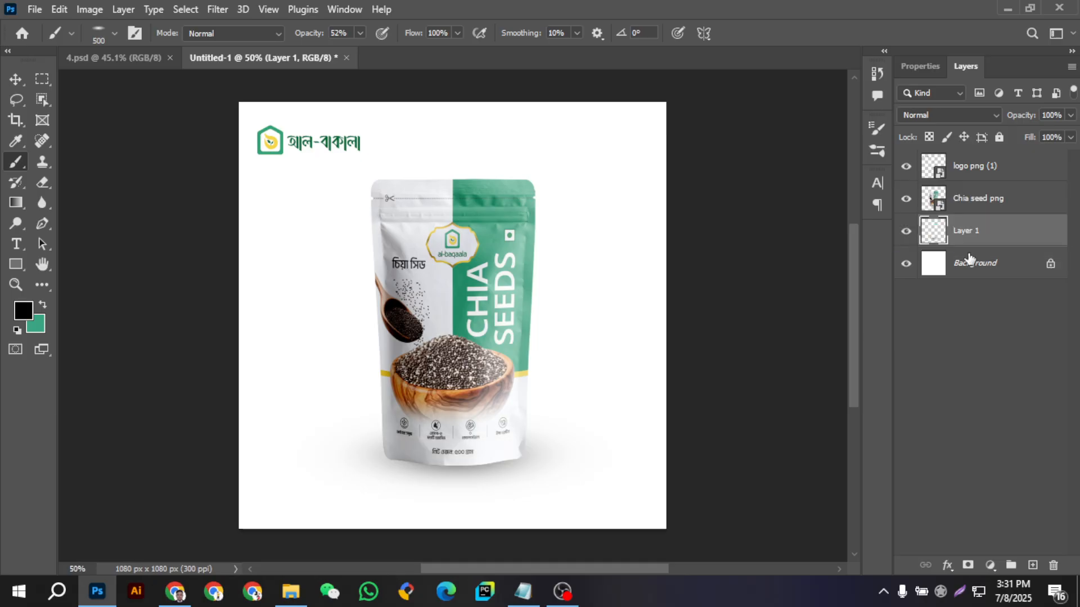
left_click(456, 461)
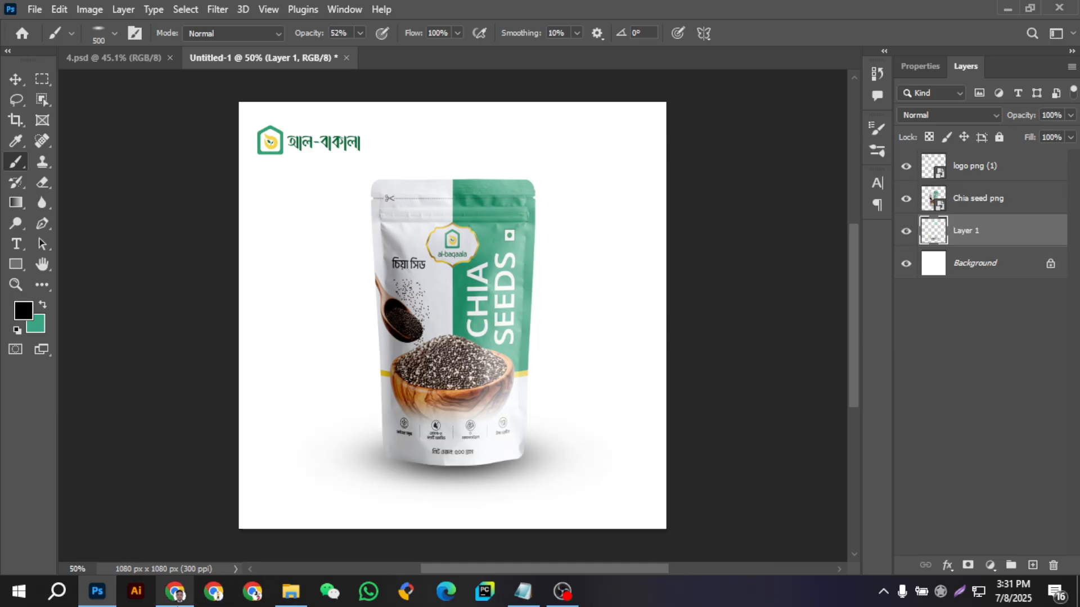
key("ctrl+z")
key("ctrl+z")
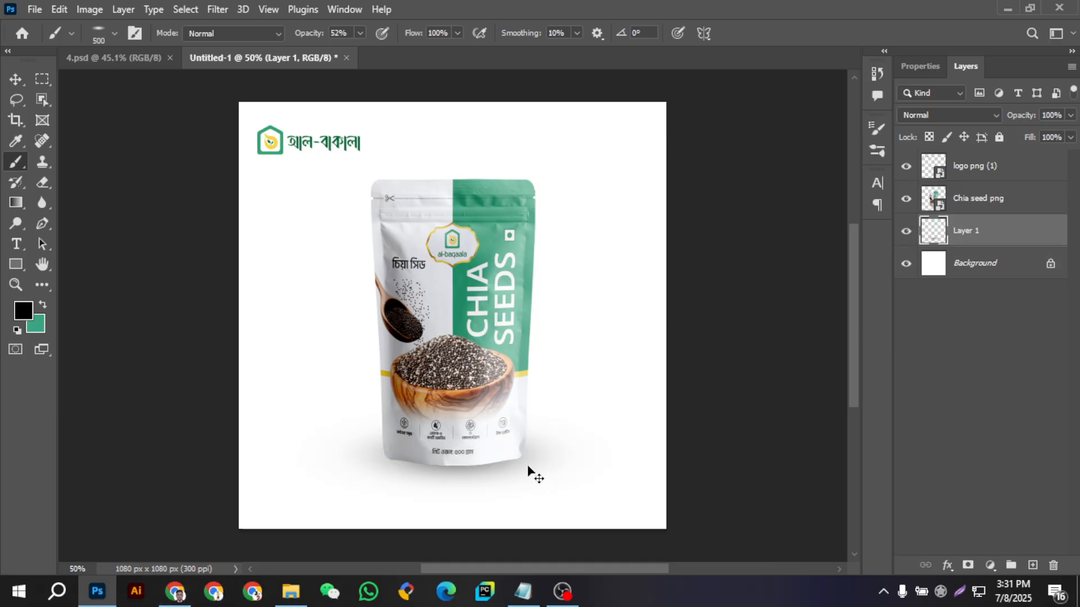
key("ctrl+z")
- Move Layer 1 below the chia seed pouch and paint one soft black shadow dab at 52% opacity under its base
left_click_drag(968, 205, 963, 244)
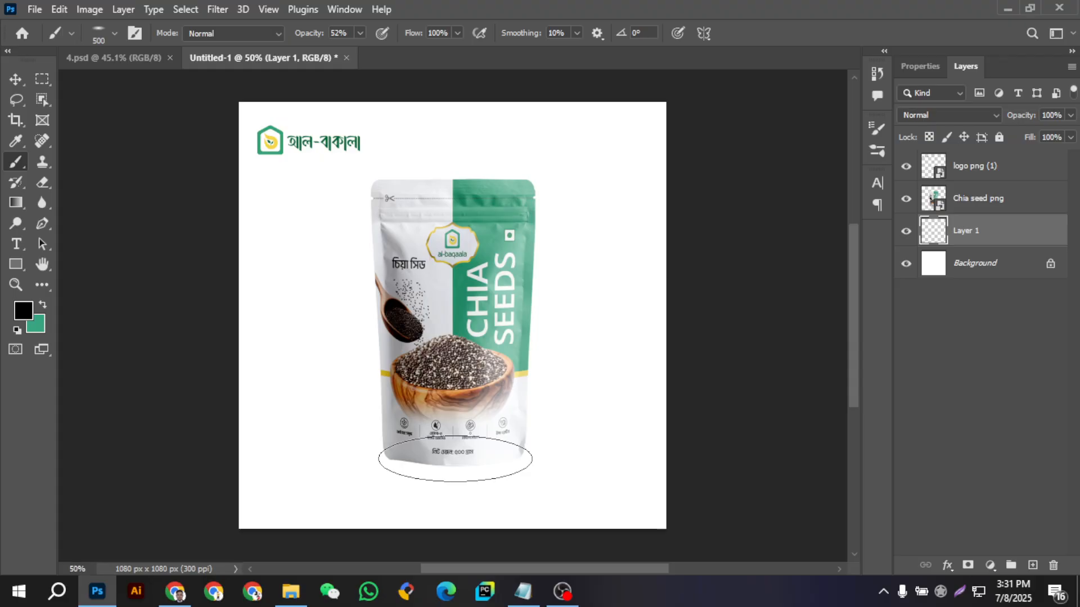
left_click(453, 458)
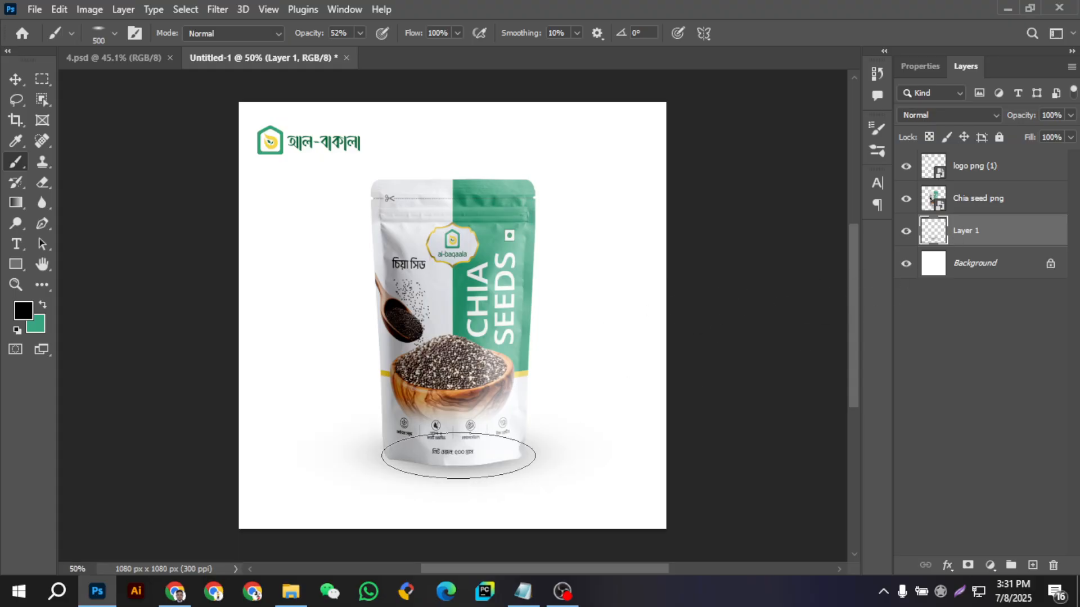
- Darken the shadow's core under the pouch with one dab of a 400 px brush at 76% opacity
key("bracketleft")
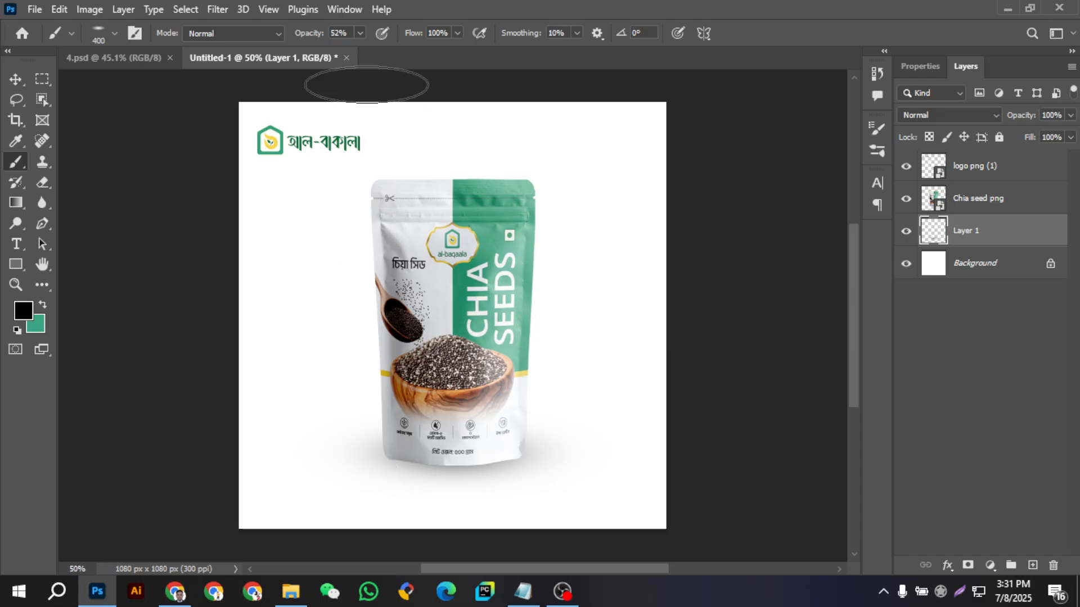
left_click(360, 33)
left_click_drag(372, 49, 377, 49)
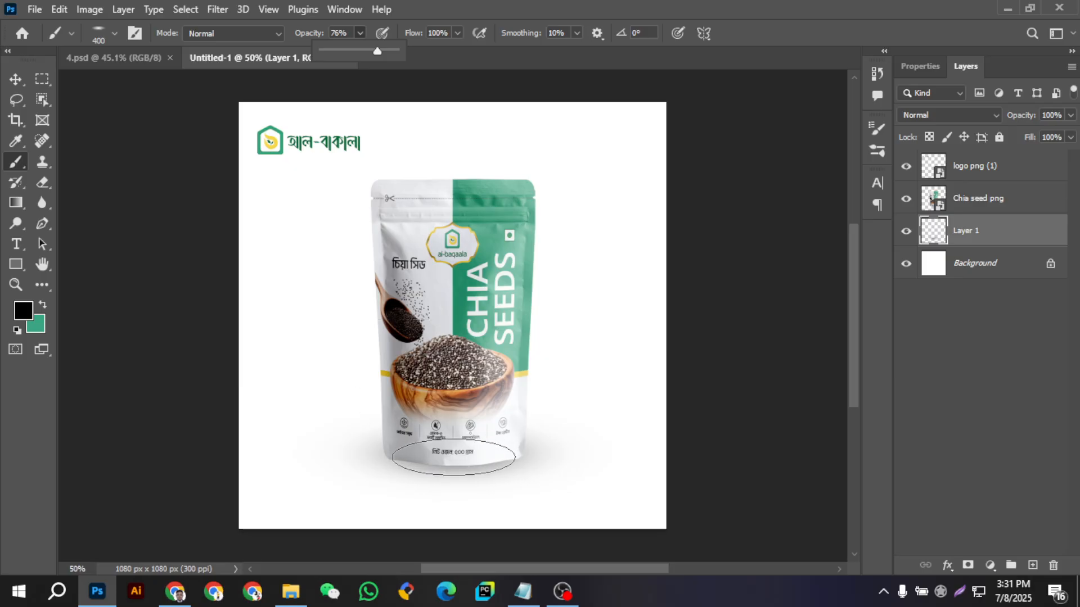
left_click(454, 458)
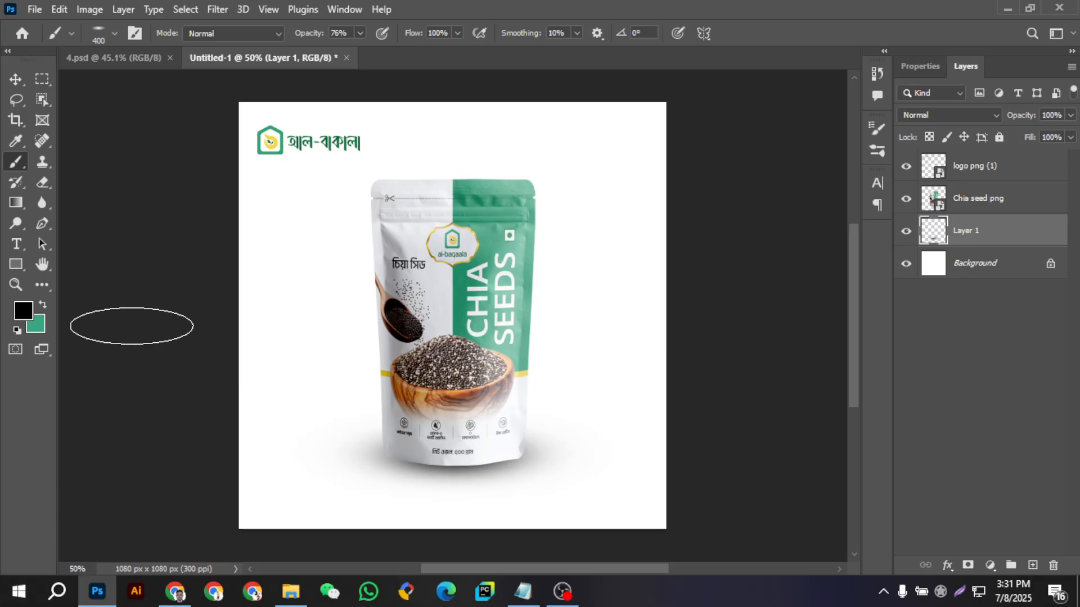
left_click(15, 79)
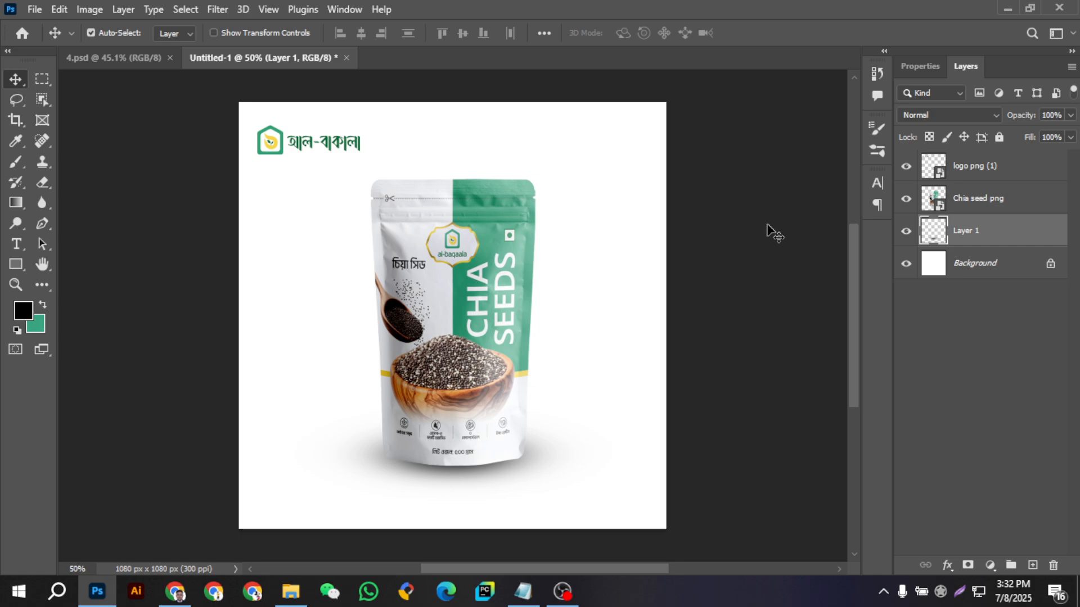
- Show the rulers and place a vertical guide at the canvas's horizontal centre, 540 px, aligned with the pouch's colour split
left_click(767, 225)
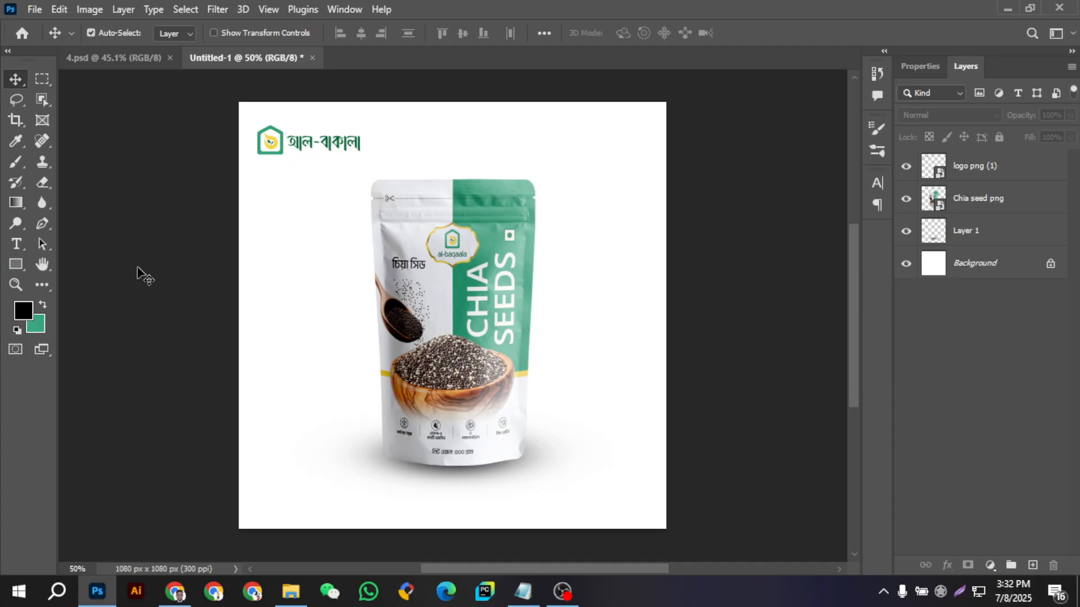
left_click(15, 264)
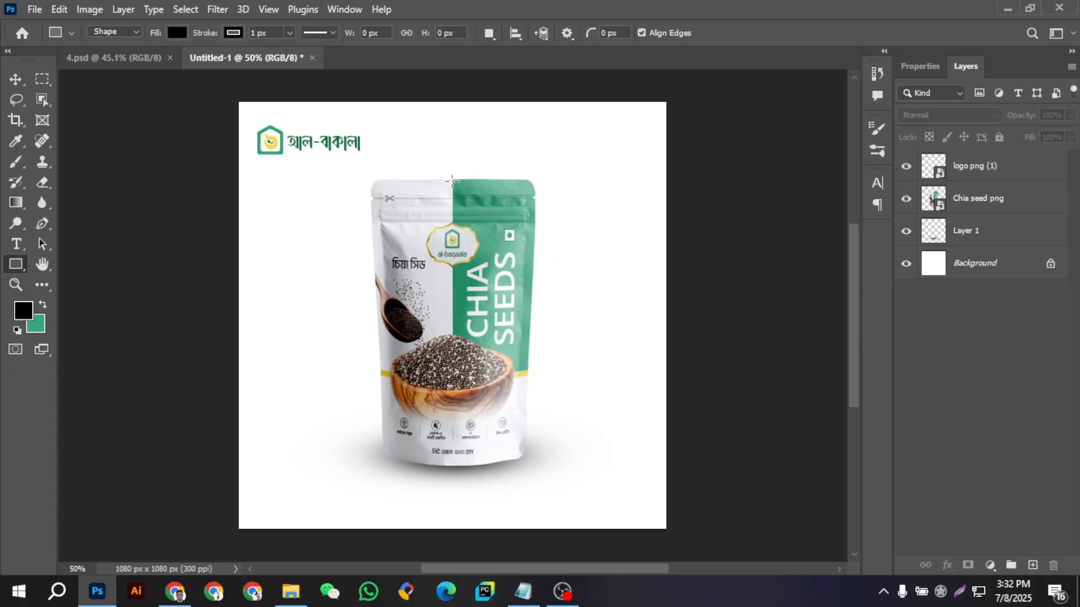
key("ctrl+r")
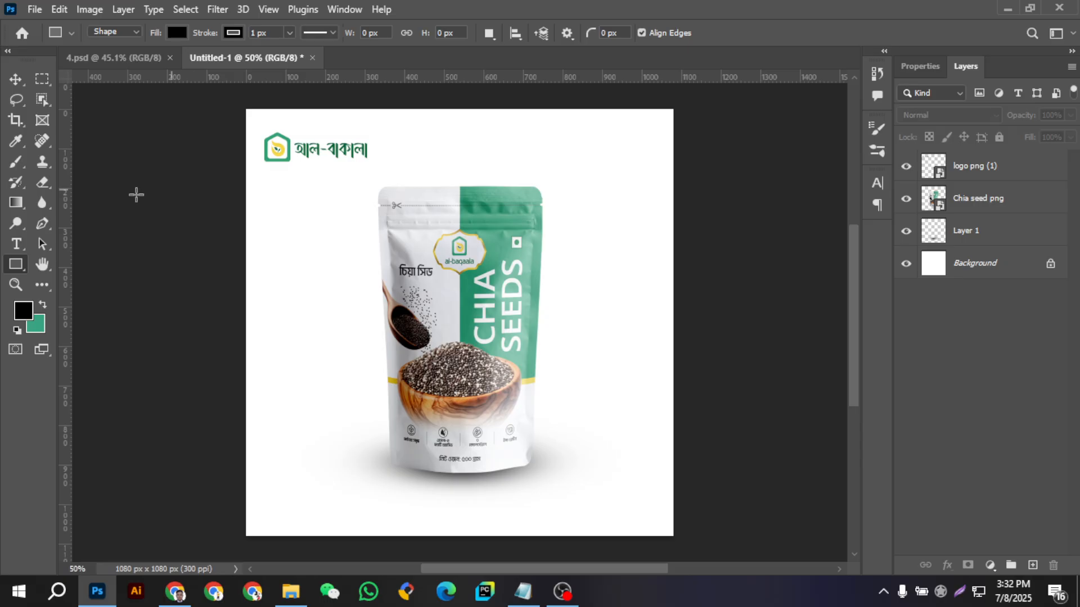
left_click_drag(66, 217, 463, 211)
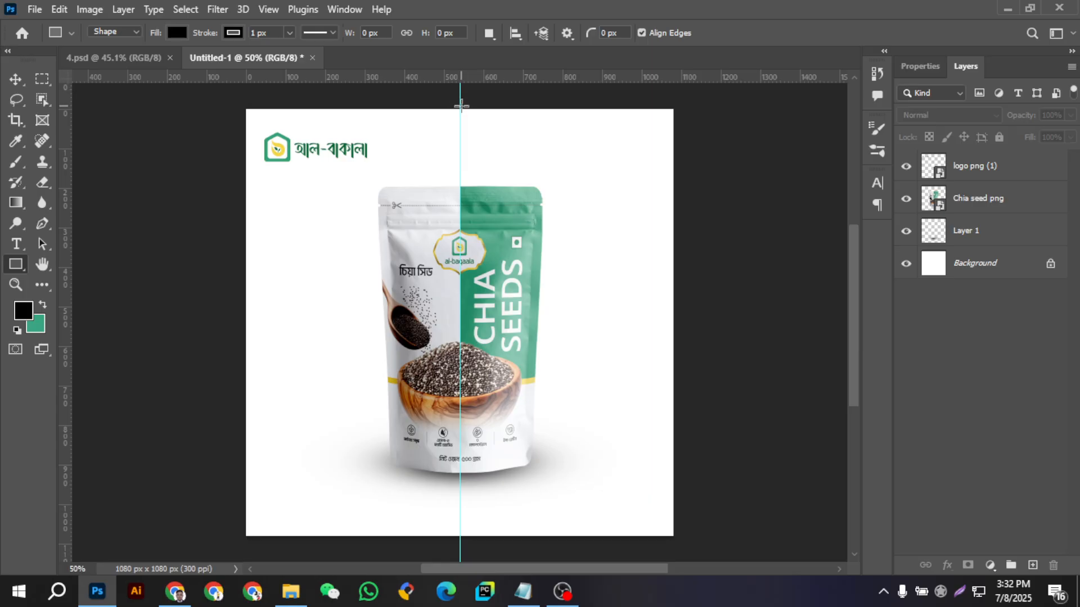
- Draw a rectangle about 606 × 682 px from the centre guide across the canvas's upper-right area and remove its stroke
left_click_drag(459, 108, 699, 377)
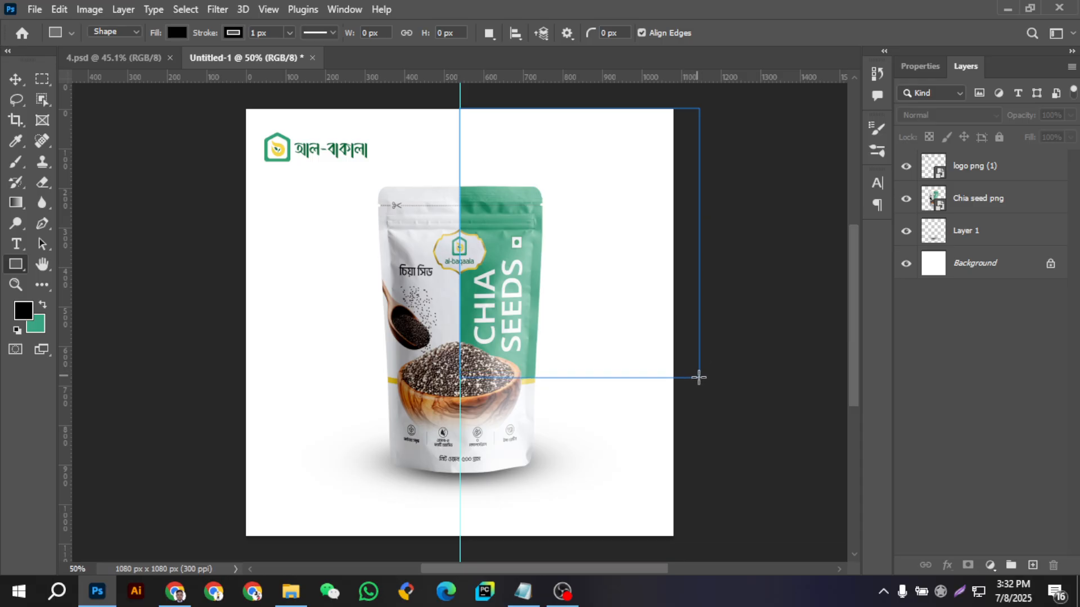
left_click(957, 255)
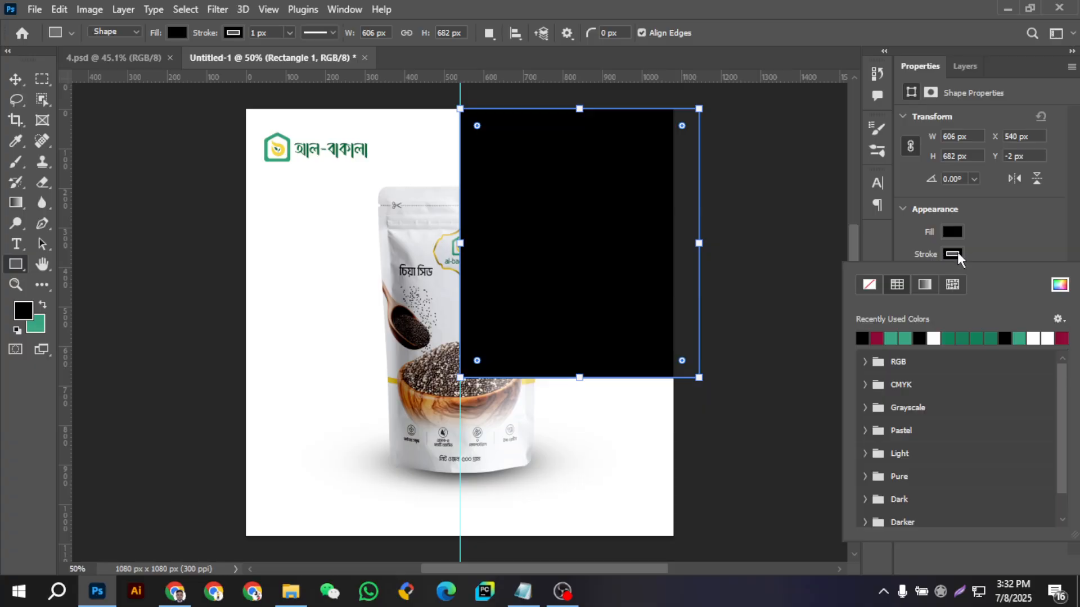
left_click(869, 285)
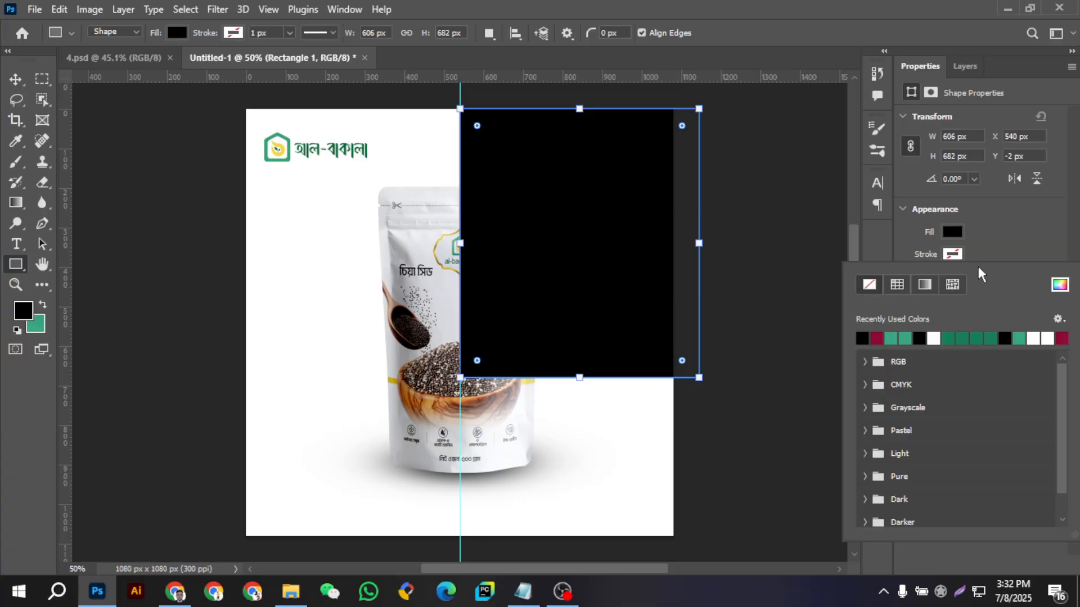
left_click(942, 253)
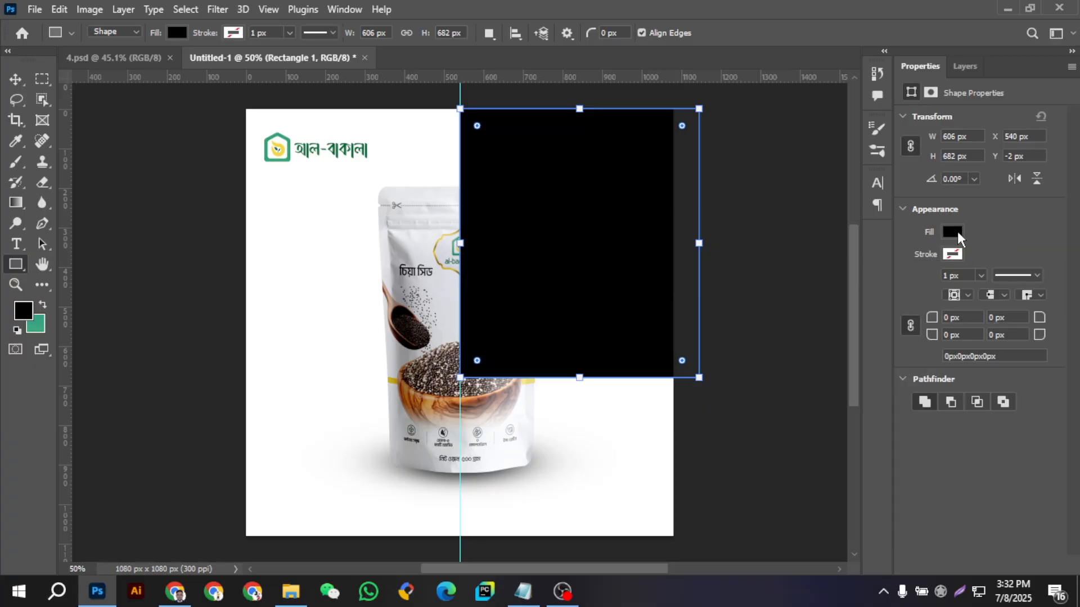
- Fill the rectangle with the green sampled from the logo, #299669
left_click(952, 233)
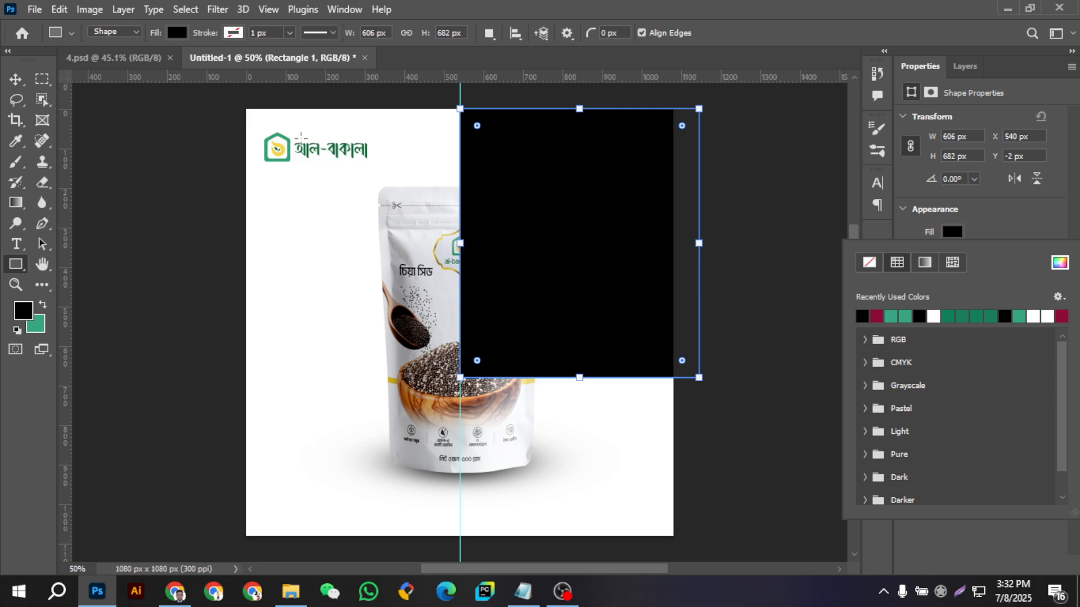
left_click(1060, 261)
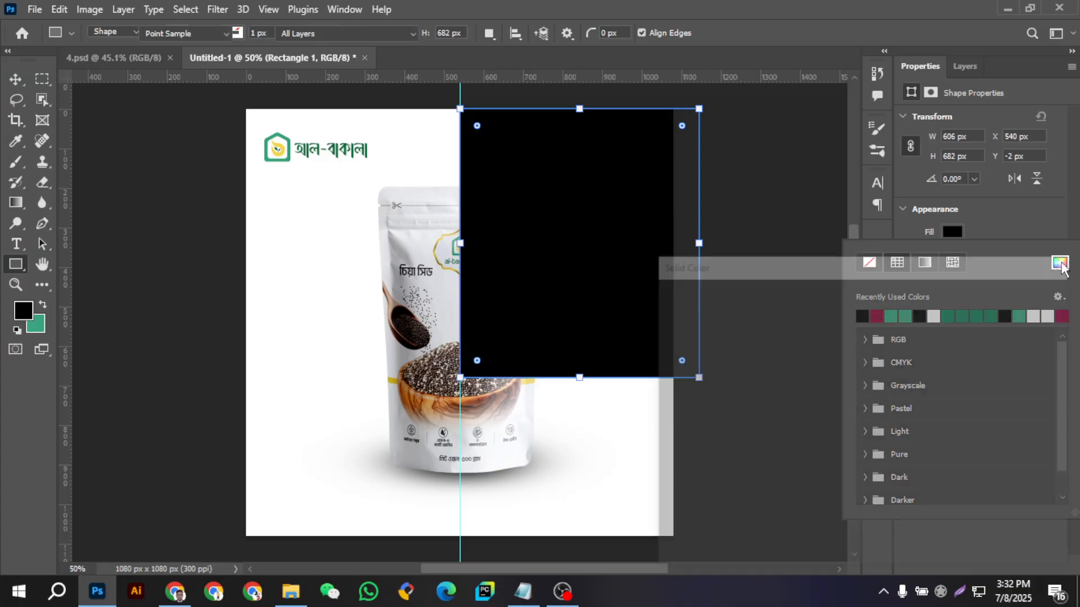
left_click(291, 149)
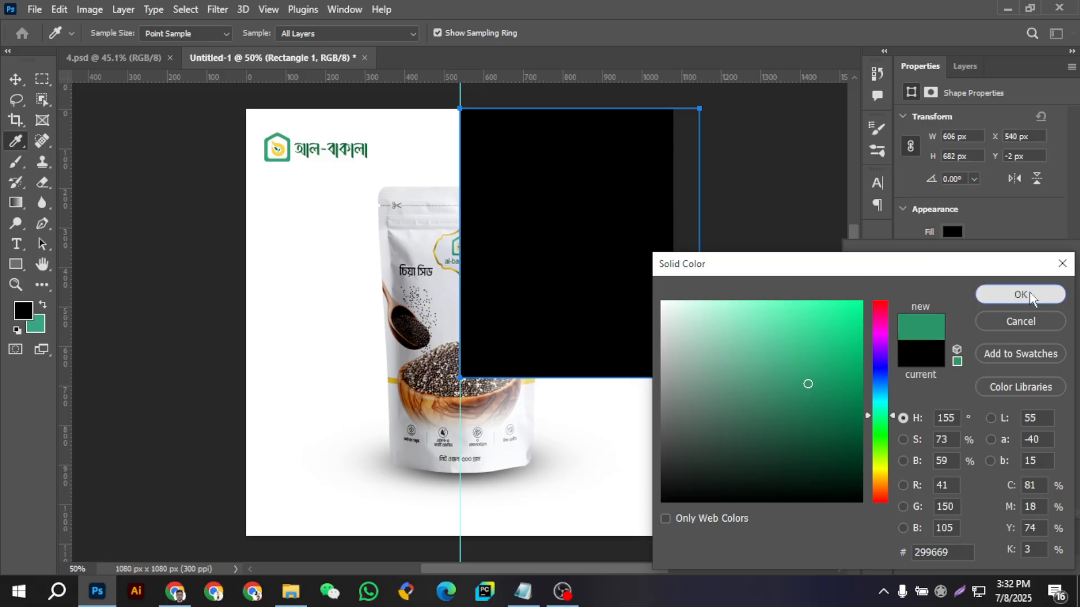
left_click(1032, 296)
left_click(1001, 218)
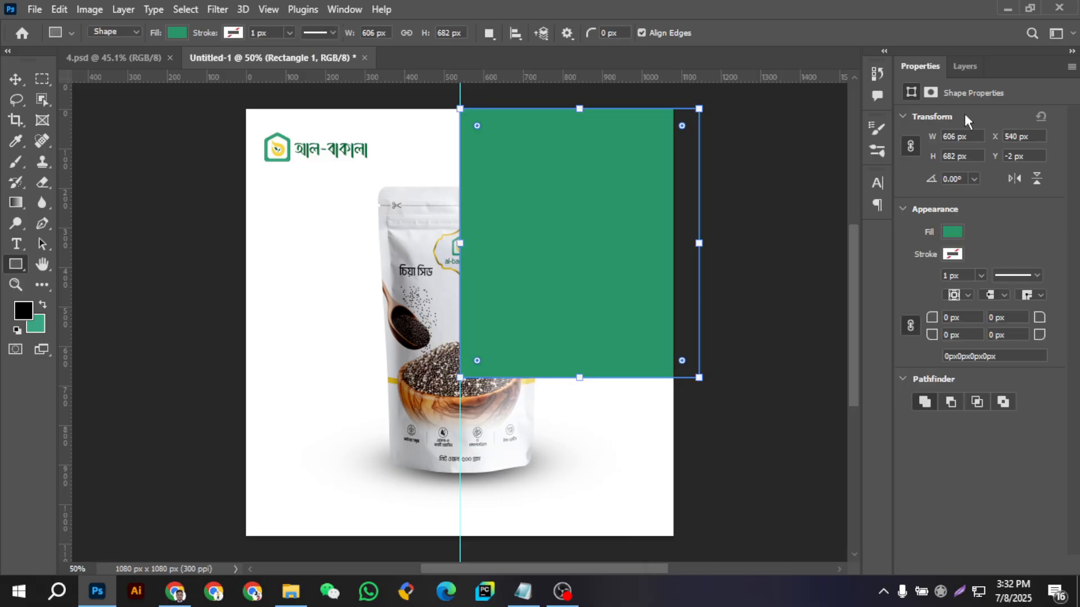
- Move the Rectangle 1 layer below the Chia seed png layer
left_click(960, 66)
left_click_drag(976, 166, 975, 242)
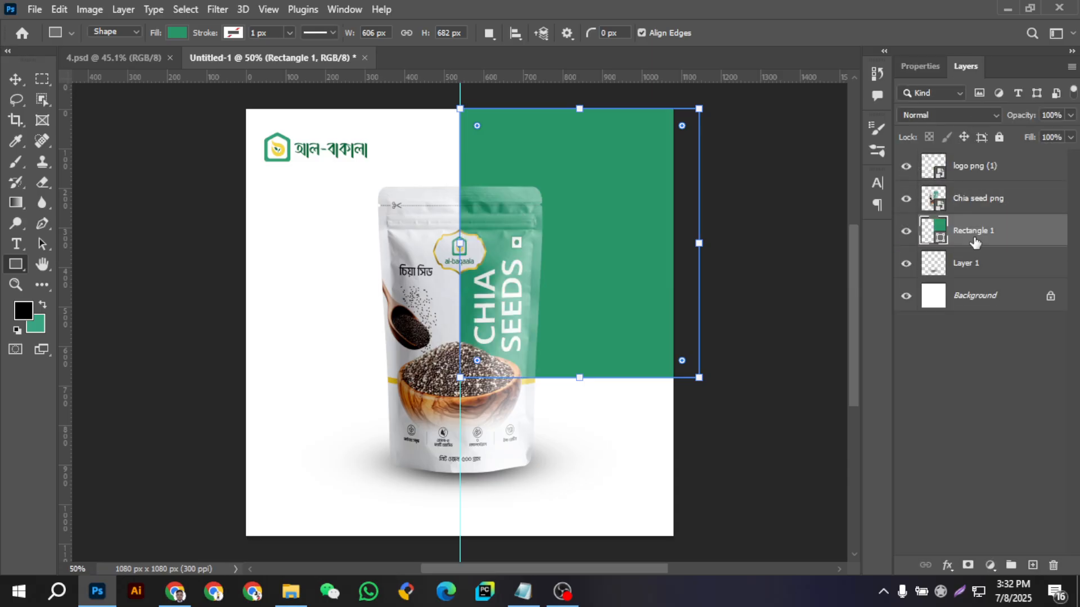
left_click(15, 78)
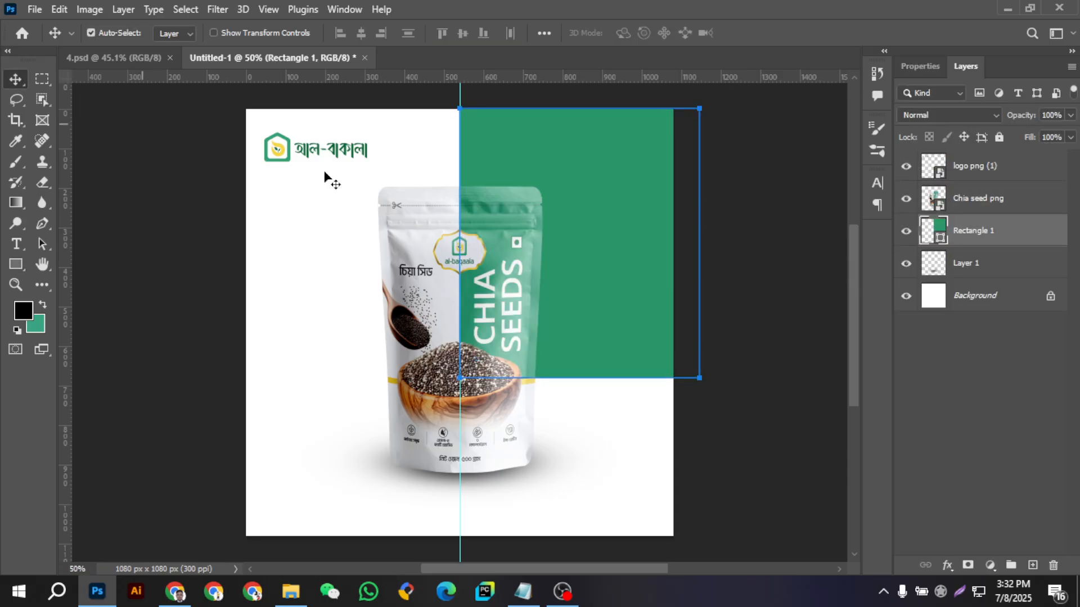
- Recolour Rectangle 1 with a brighter green based on the pouch's colour, #22ac7b
double_click(942, 228)
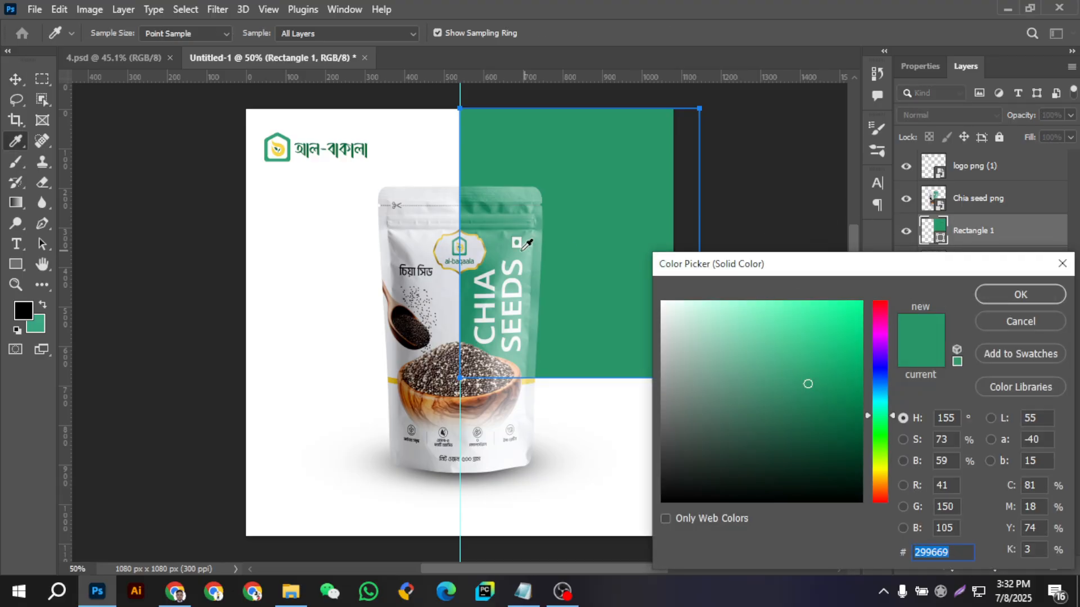
left_click(528, 251)
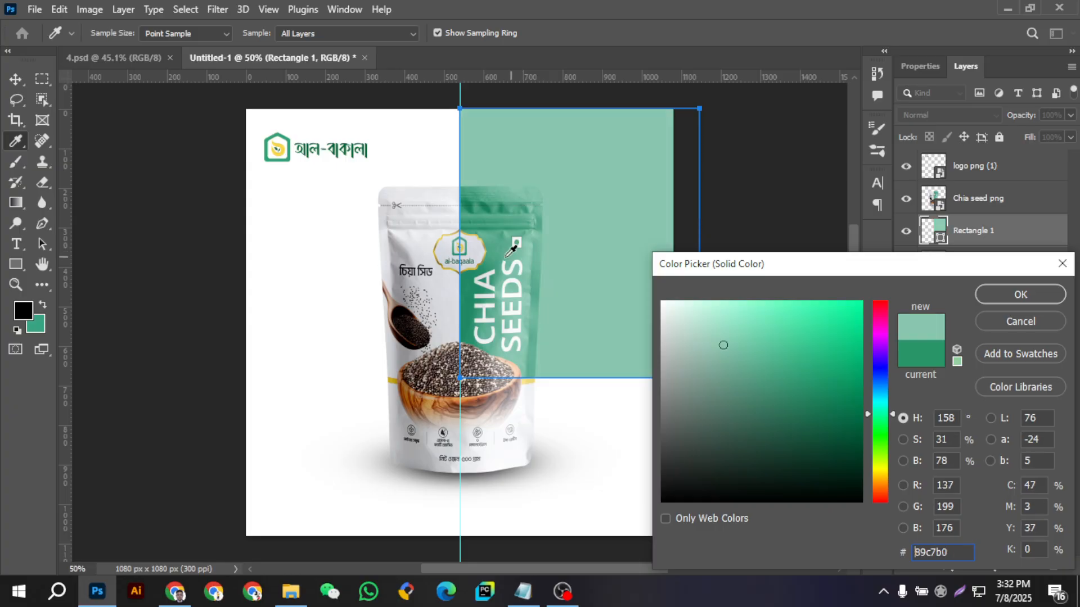
left_click(468, 298)
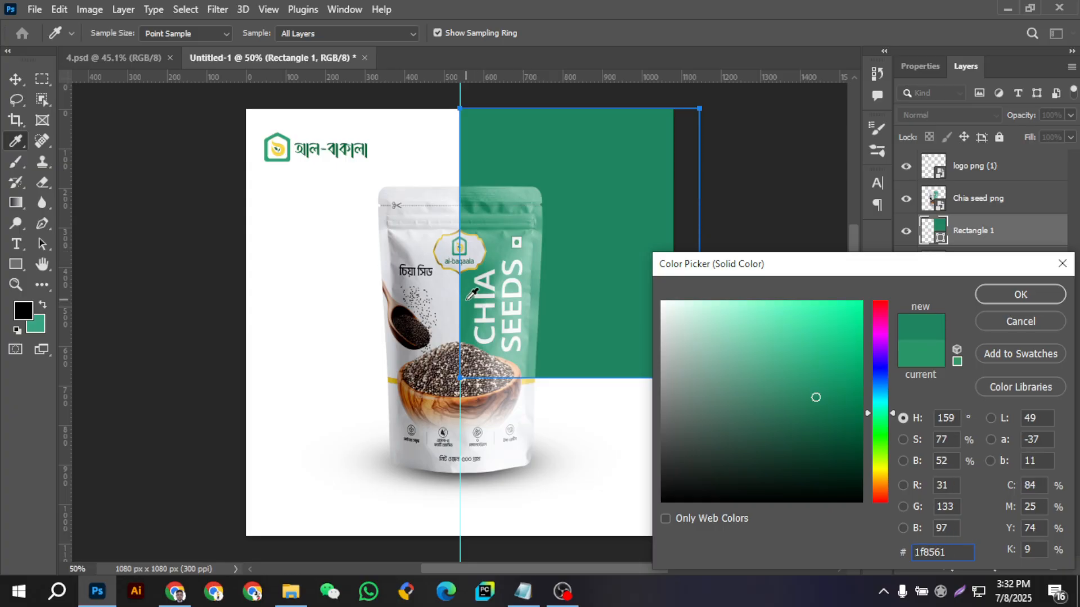
left_click(819, 382)
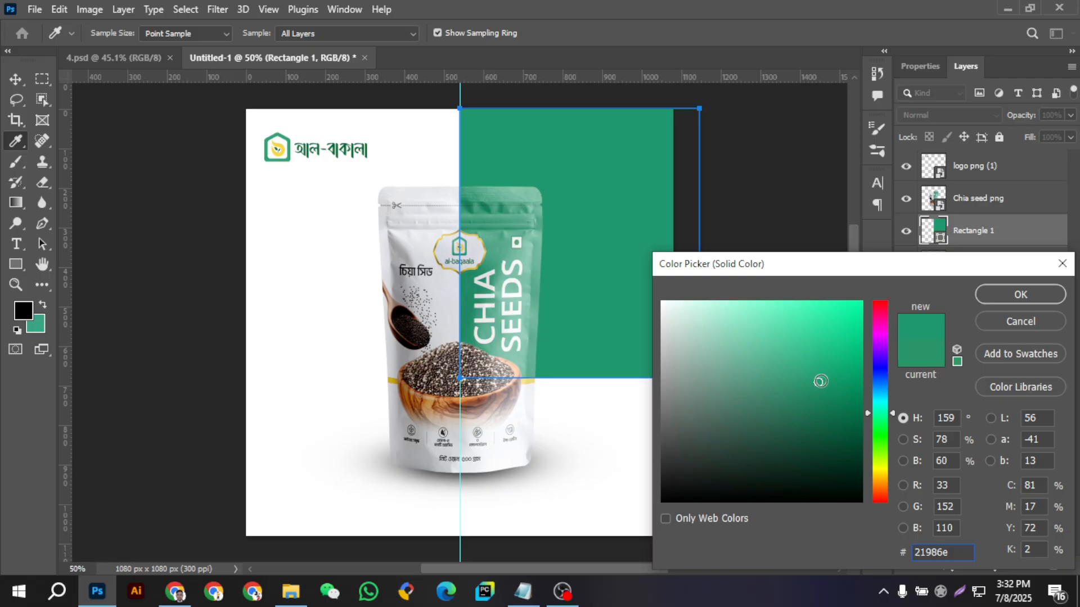
left_click(819, 376)
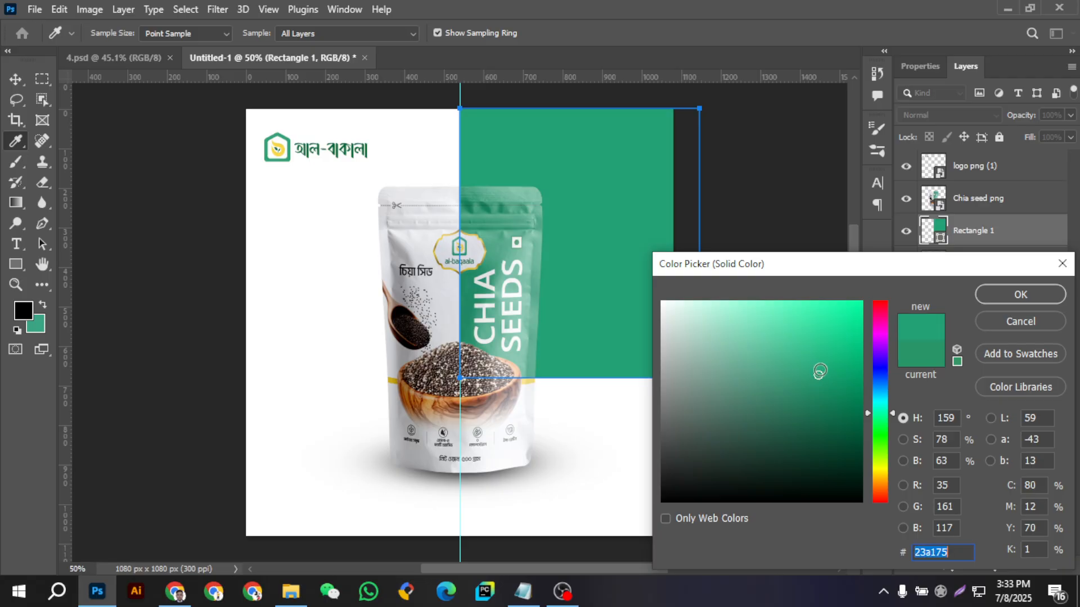
left_click(820, 369)
left_click(820, 360)
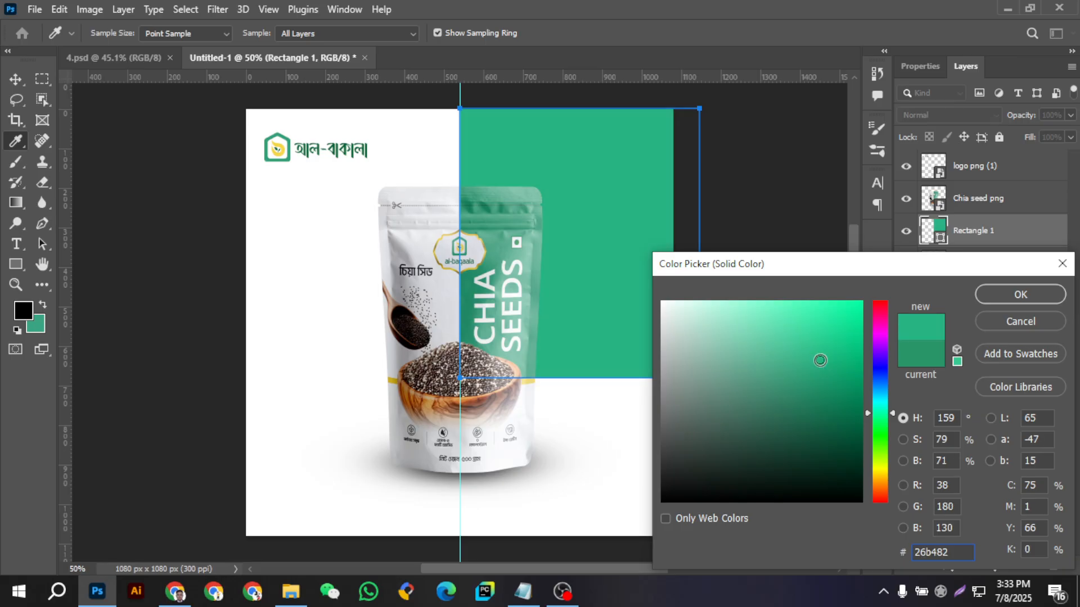
left_click(820, 361)
left_click(824, 367)
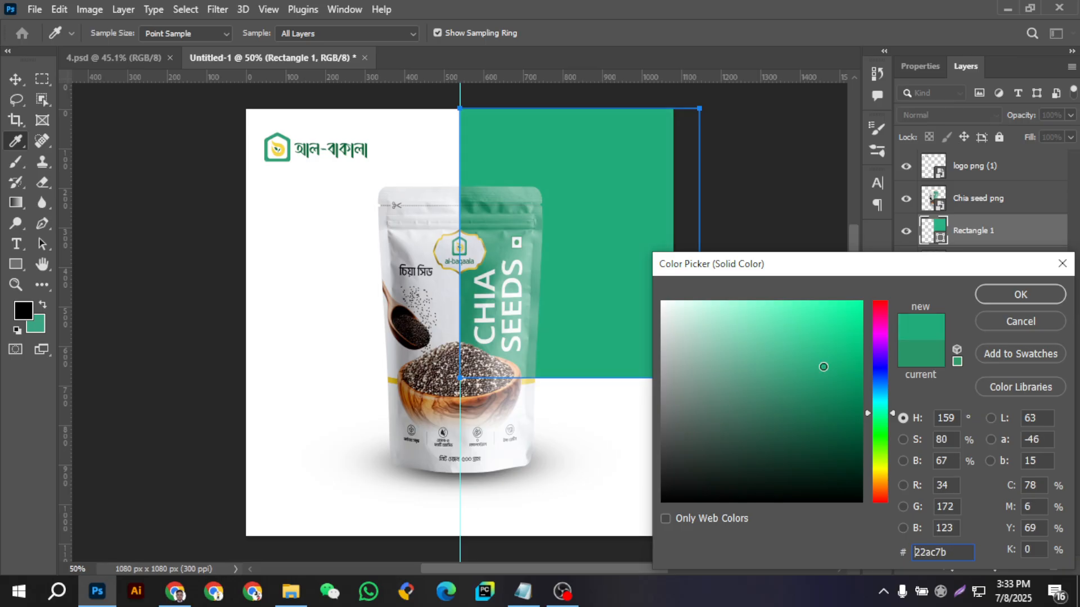
left_click(992, 297)
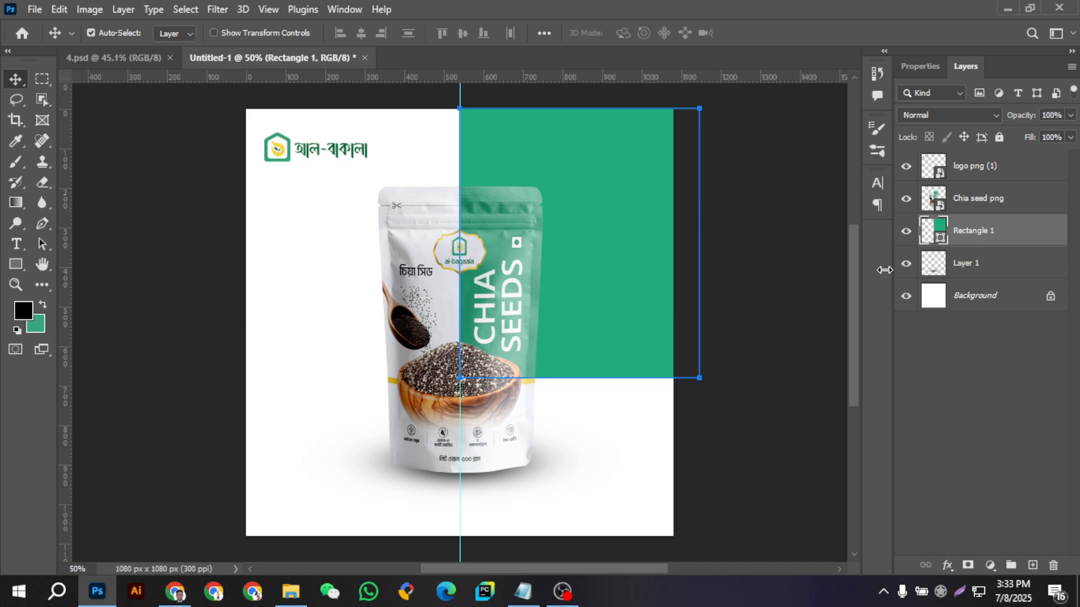
- Deselect the rectangle and remove the vertical centre guide from the canvas
left_click(762, 222)
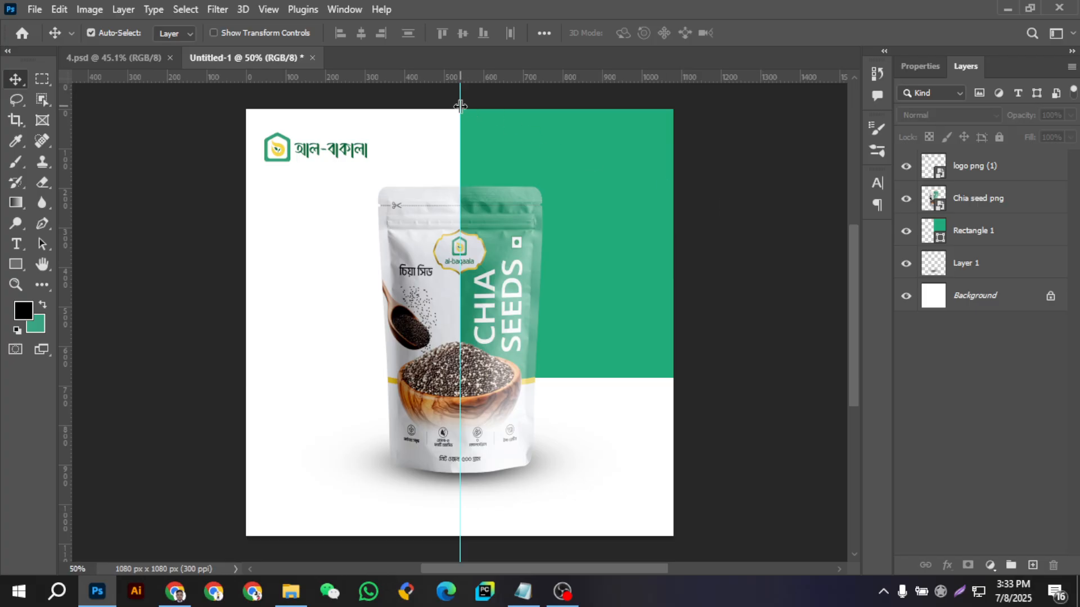
left_click_drag(461, 106, 158, 134)
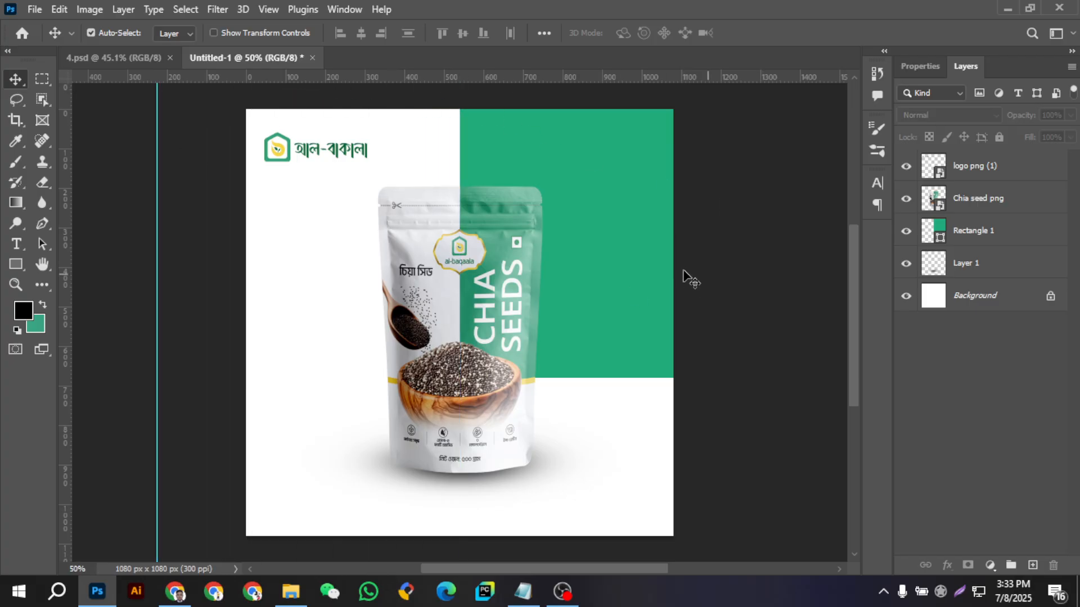
key("Delete")
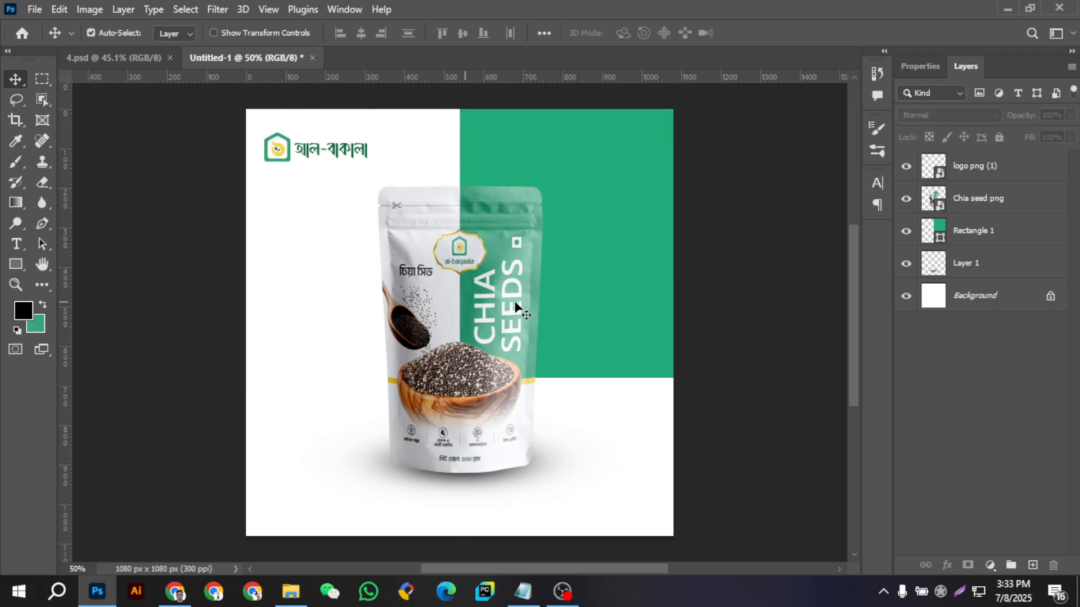
- Check the rectangle's colour against the pouch and recolour Rectangle 1 with a deeper, more saturated green, #118b61
scroll(463, 176, "up", 10)
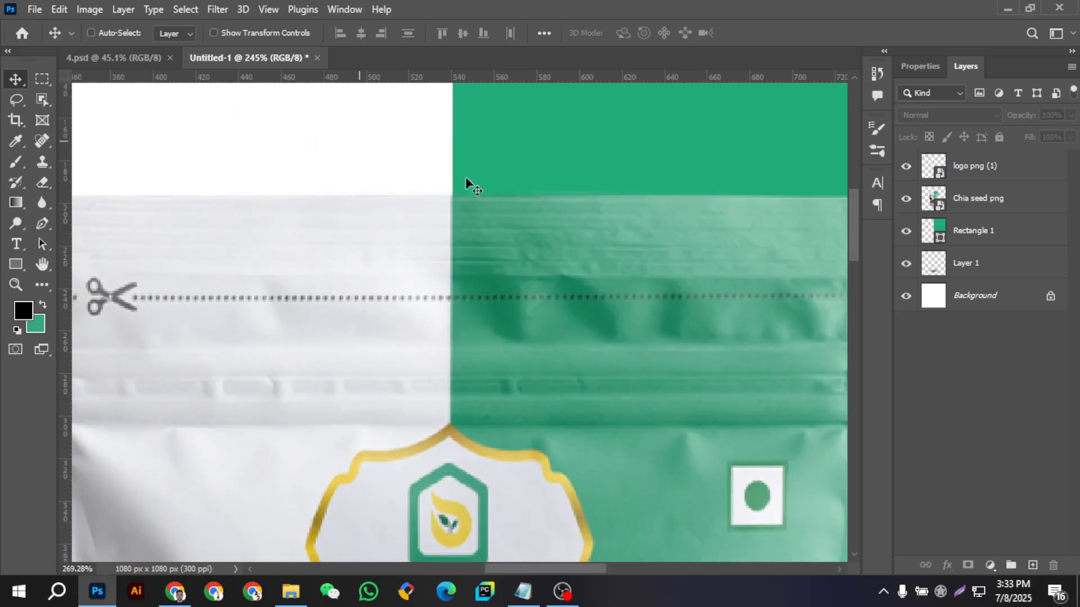
scroll(465, 176, "down", 9)
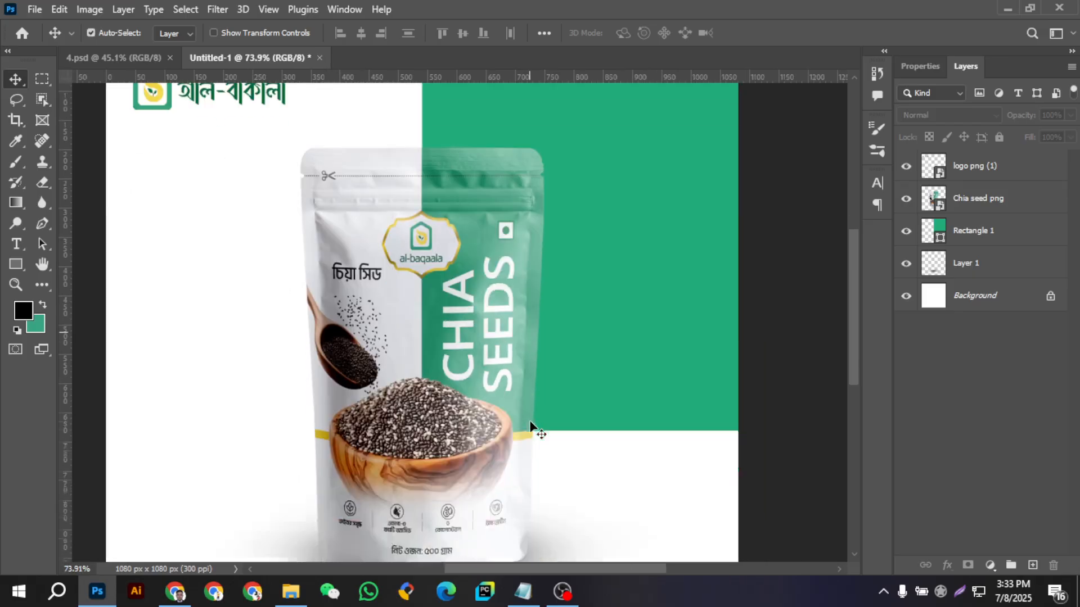
scroll(531, 433, "up", 3)
scroll(533, 439, "up", 3)
scroll(532, 405, "down", 5)
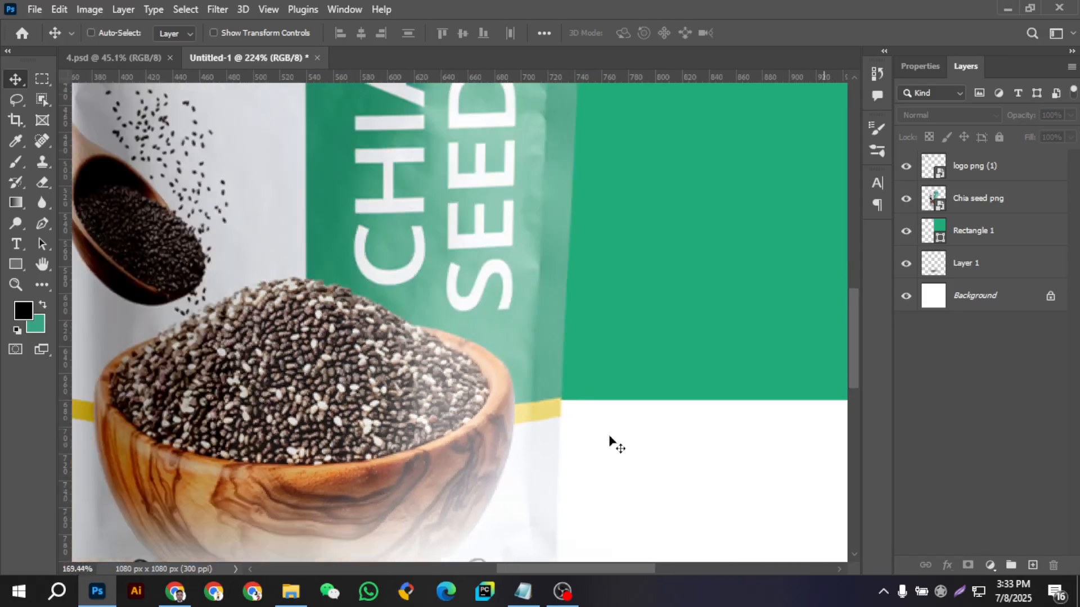
scroll(440, 433, "down", 3)
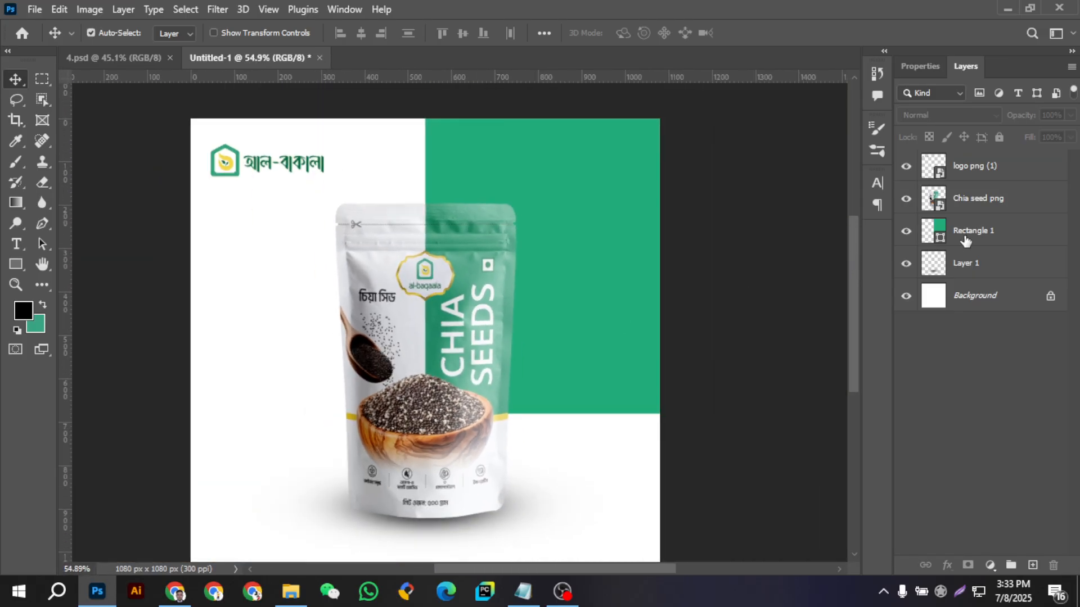
double_click(939, 233)
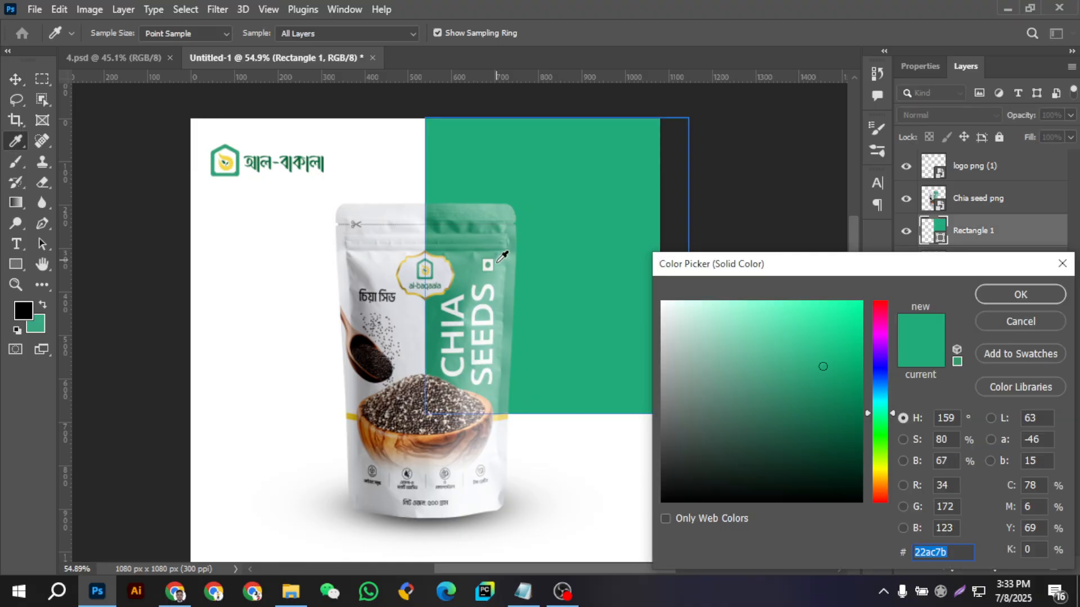
left_click(434, 322)
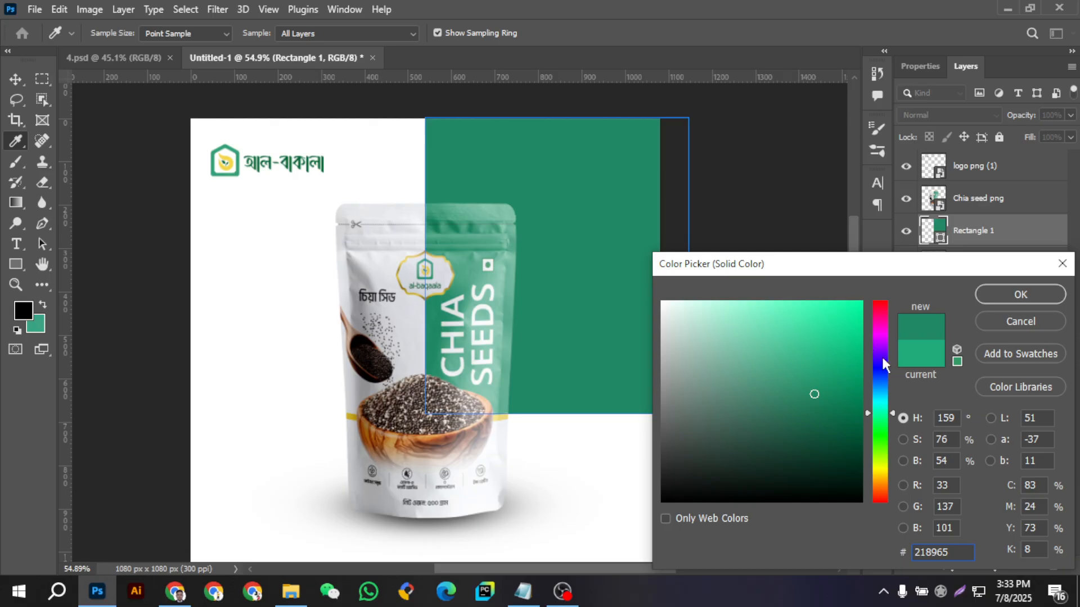
left_click_drag(814, 394, 838, 393)
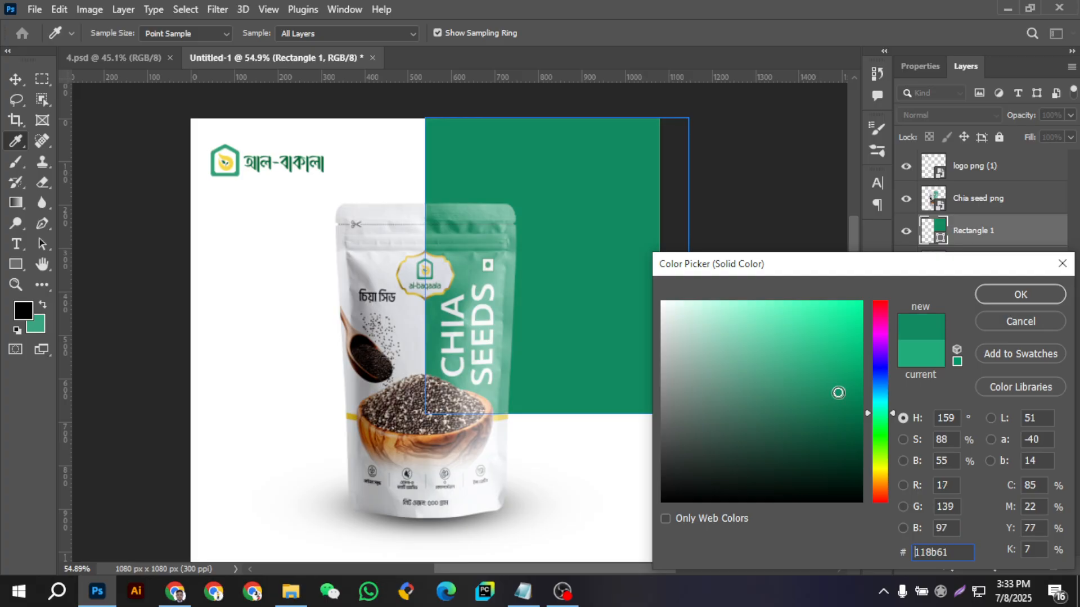
left_click(1021, 294)
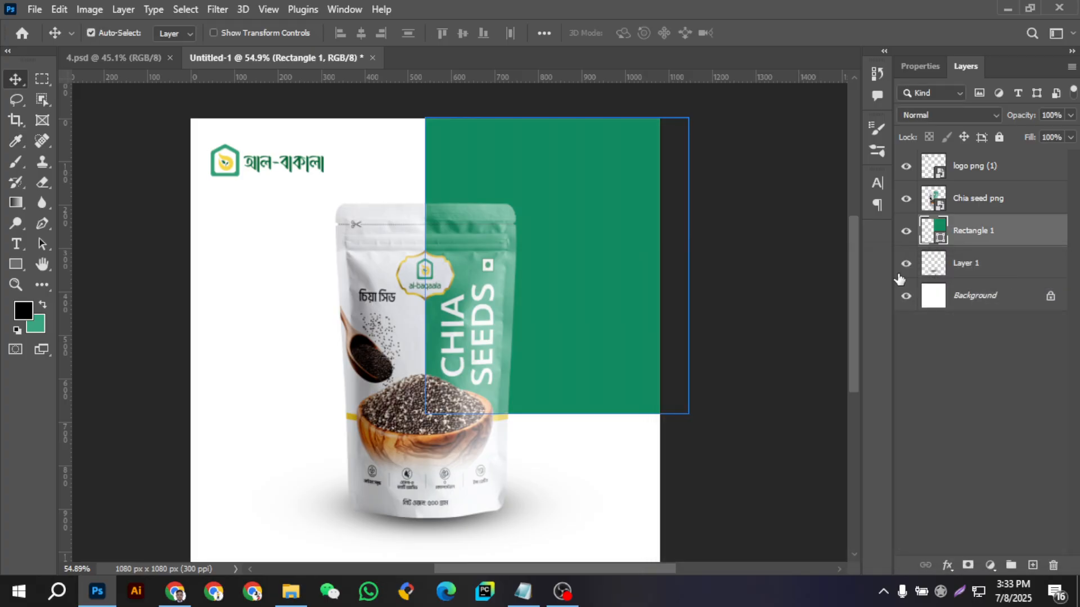
left_click(724, 228)
- Add a Drop Shadow to the Chia seed png layer, cast at a 148° angle with a 30 px distance
scroll(743, 225, "down", 1)
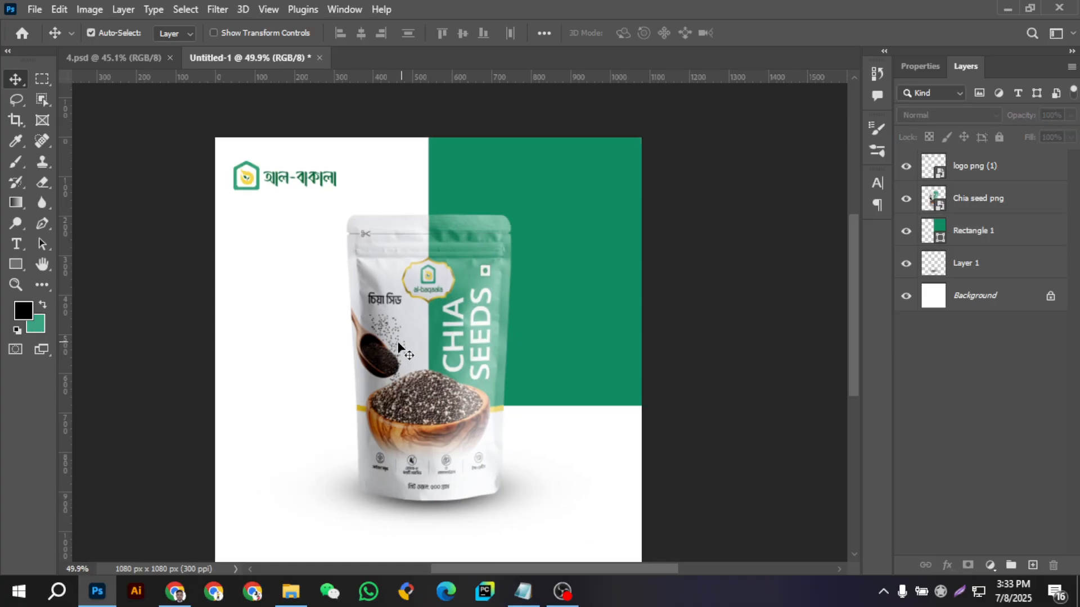
scroll(503, 278, "down", 1)
left_click(474, 292, "ctrl")
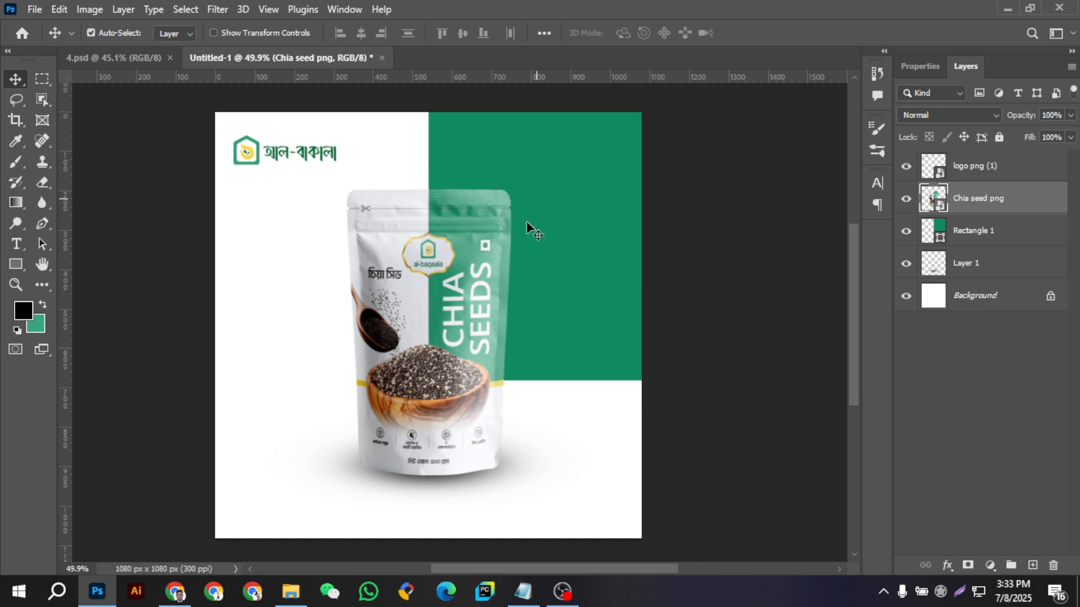
left_click(948, 565)
left_click(947, 565)
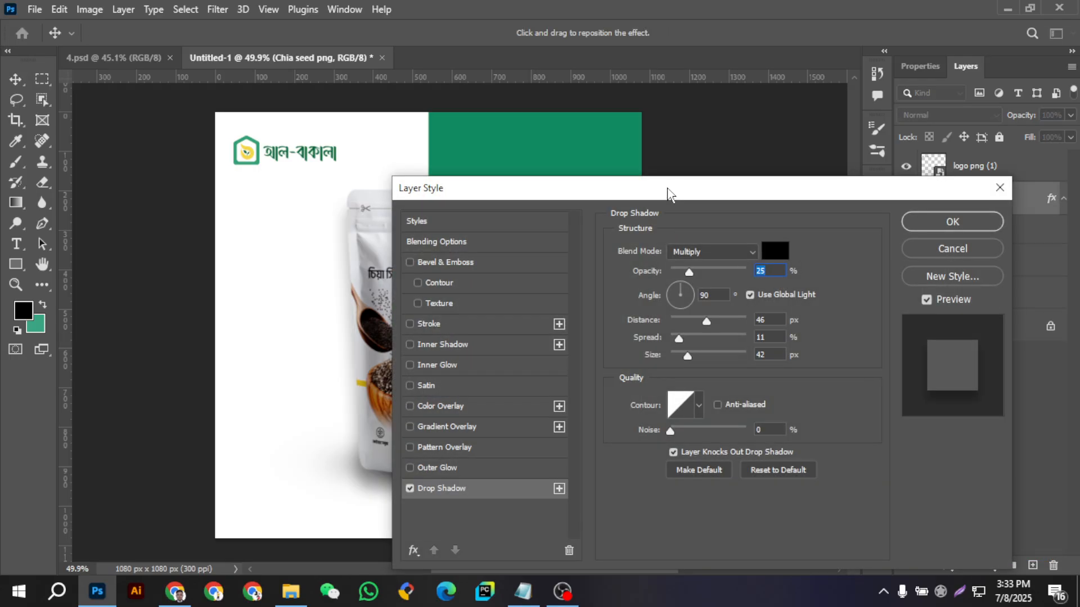
left_click_drag(668, 192, 633, 317)
left_click_drag(518, 243, 529, 229)
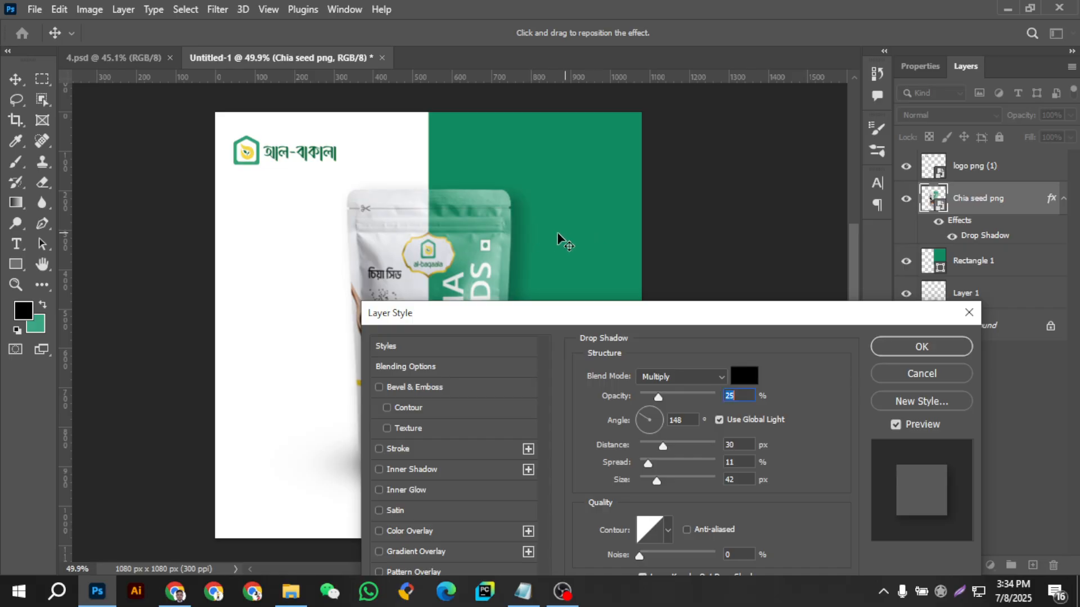
left_click(909, 348)
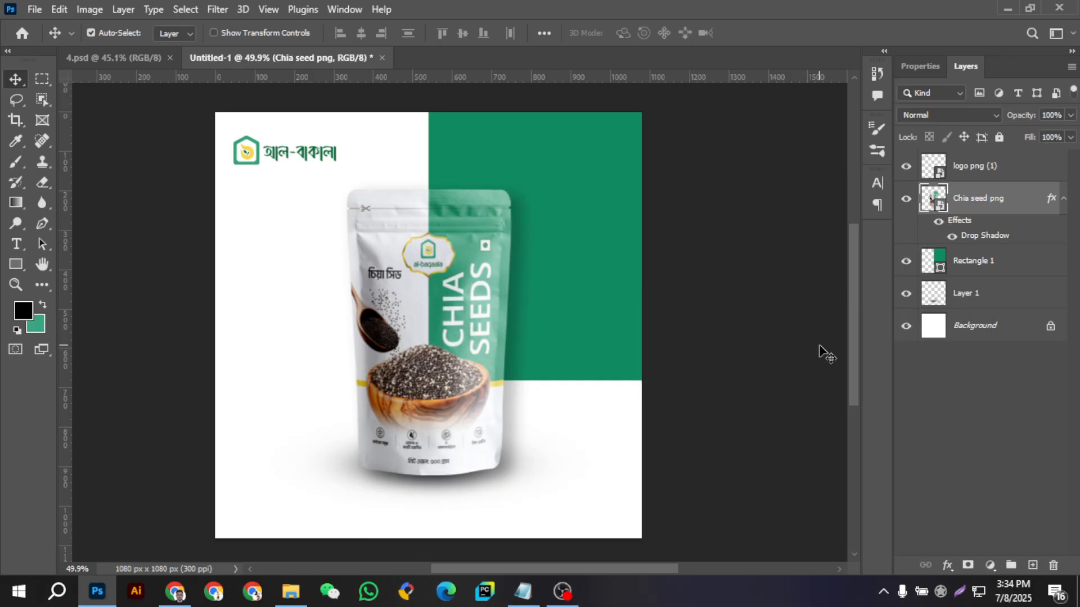
left_click(824, 355)
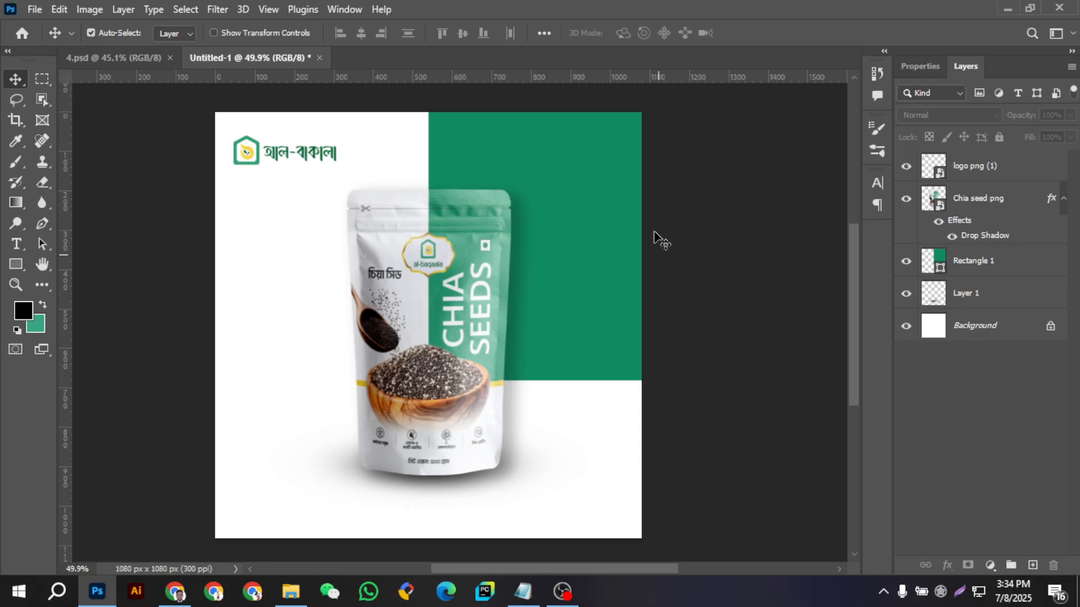
- Convert Rectangle 1 to a smart object and separate the pouch's drop shadow onto its own layer
right_click(965, 275)
left_click(851, 243)
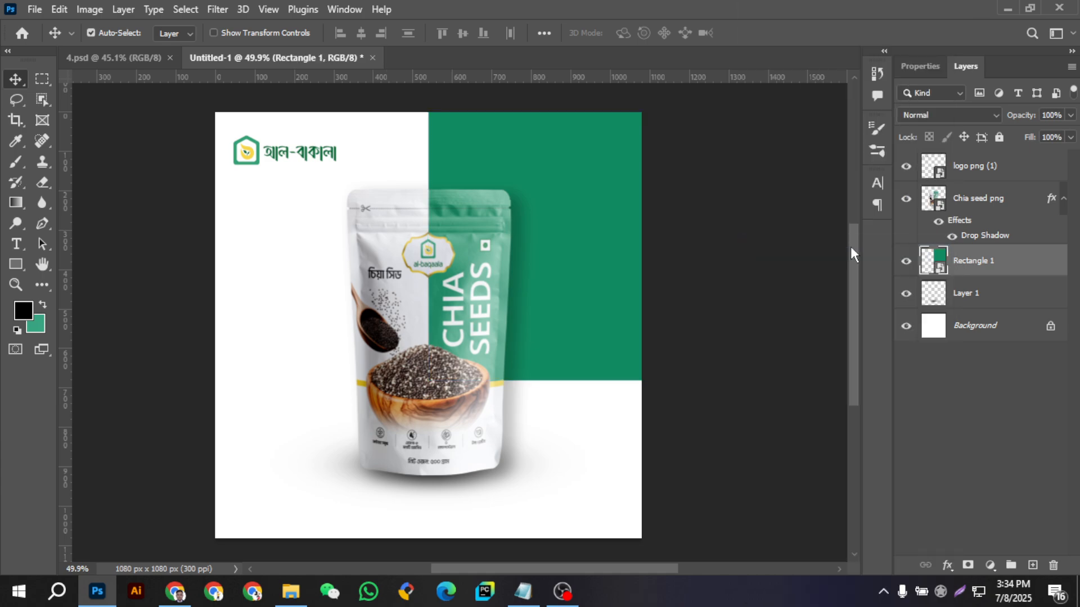
left_click(965, 206)
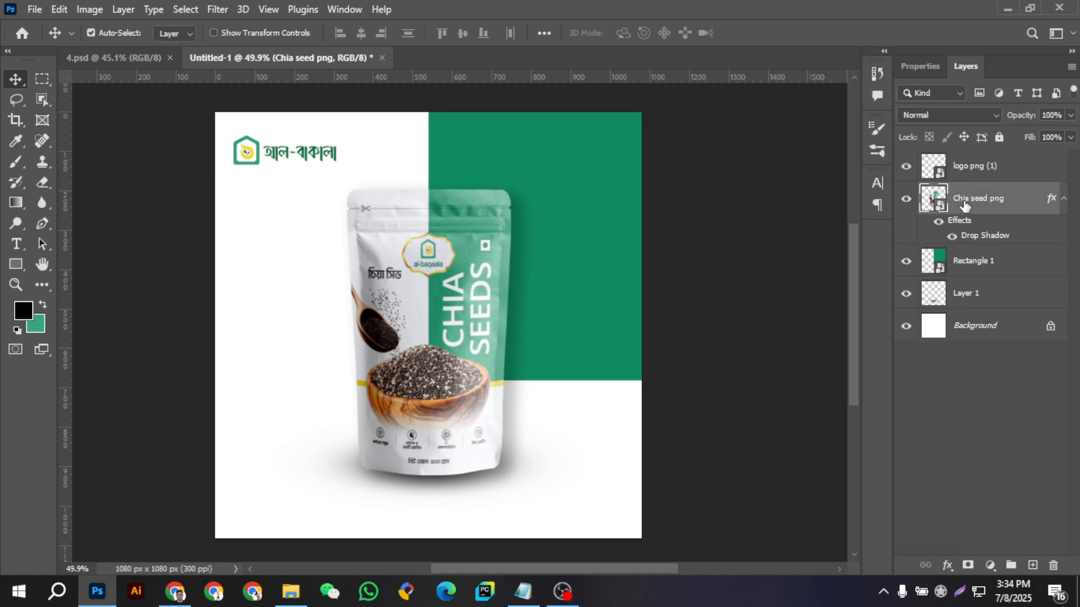
right_click(971, 238)
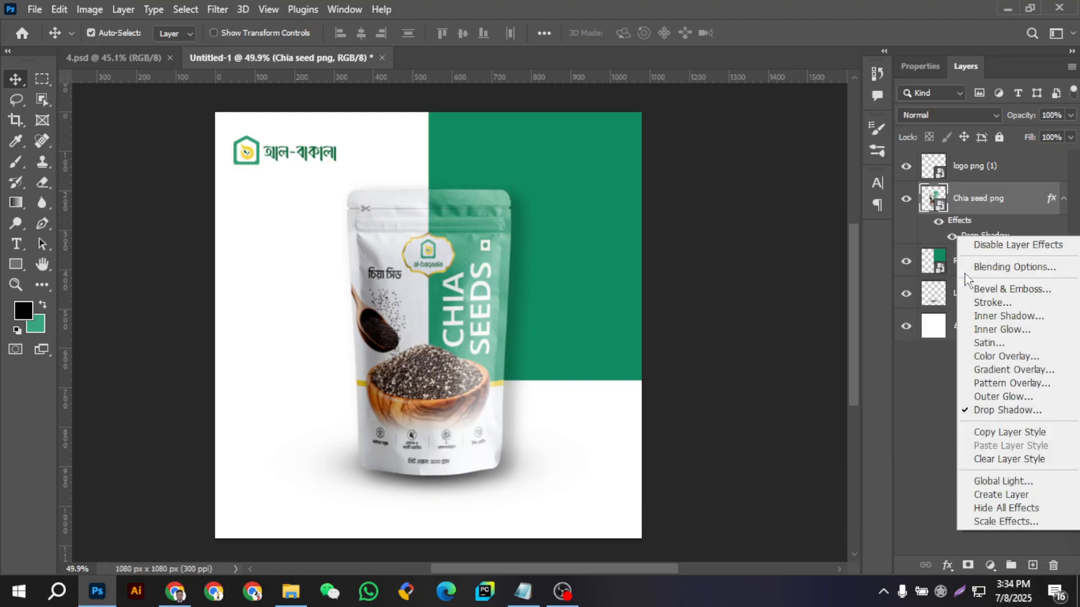
left_click(996, 496)
left_click(470, 230)
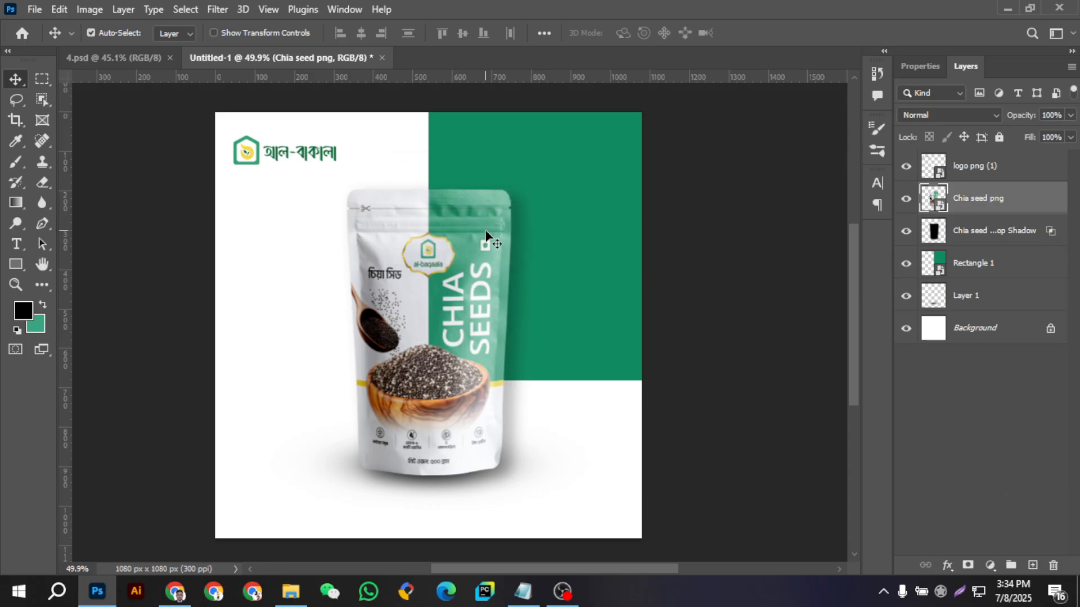
- Load the pixels of Rectangle 1 as a selection and invert it to cover the area outside the green block
left_click(964, 242)
left_click(941, 265)
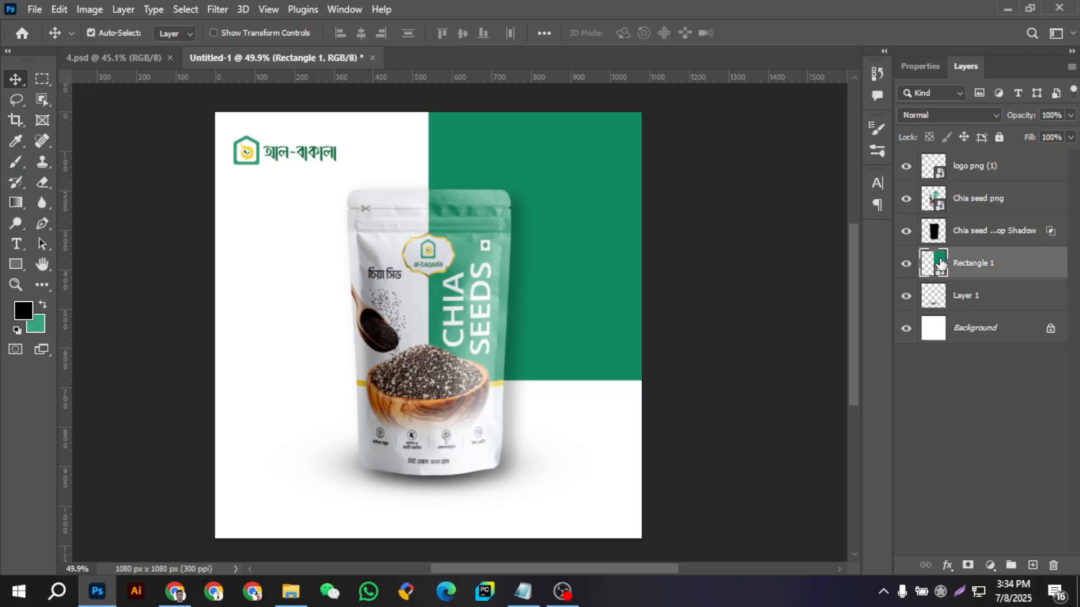
right_click(932, 267)
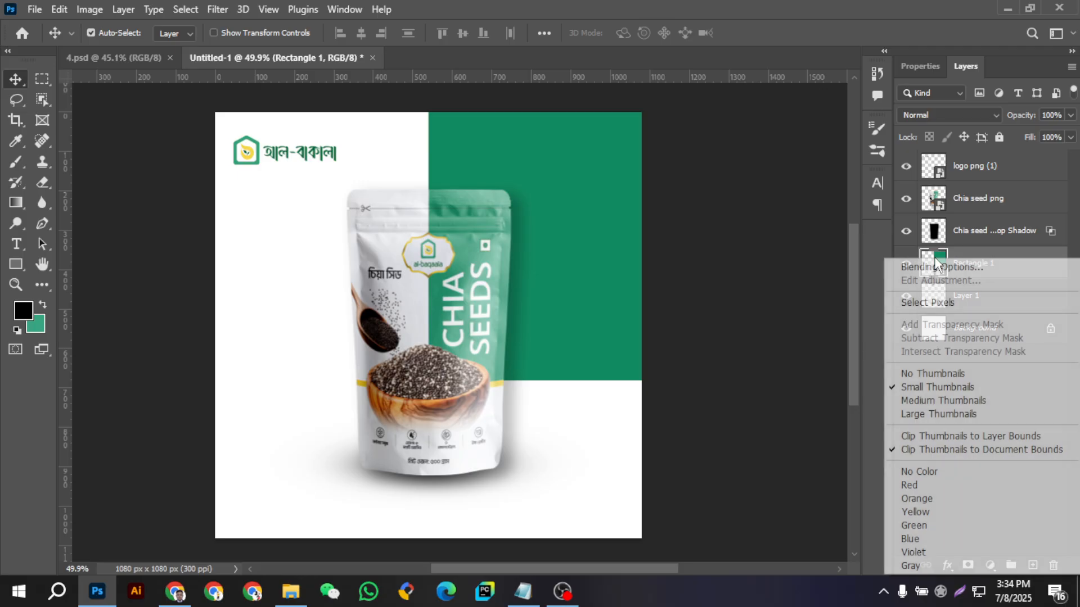
left_click(927, 299)
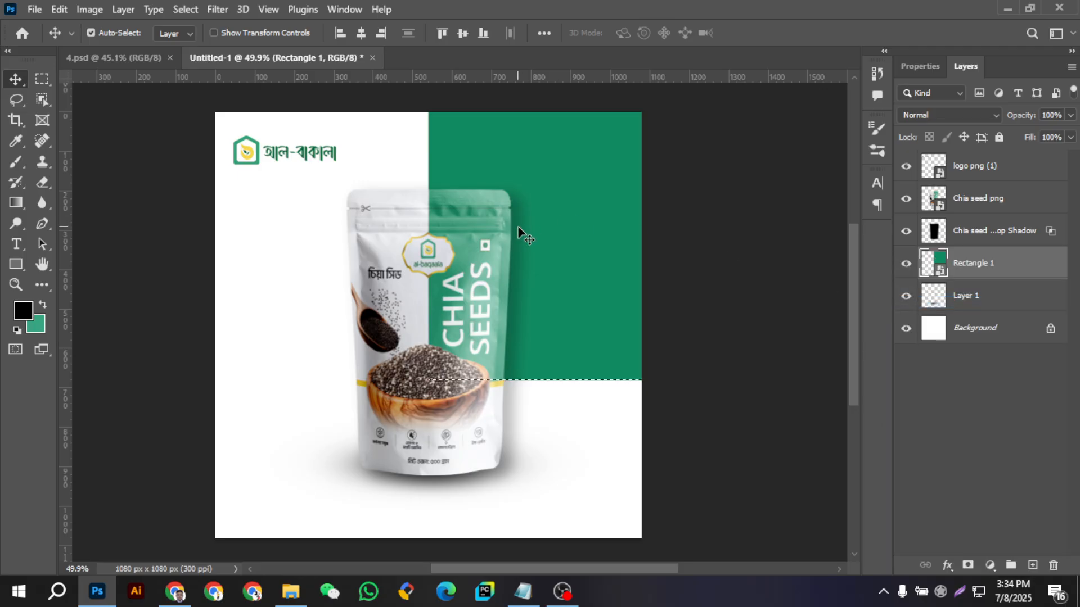
left_click(187, 9)
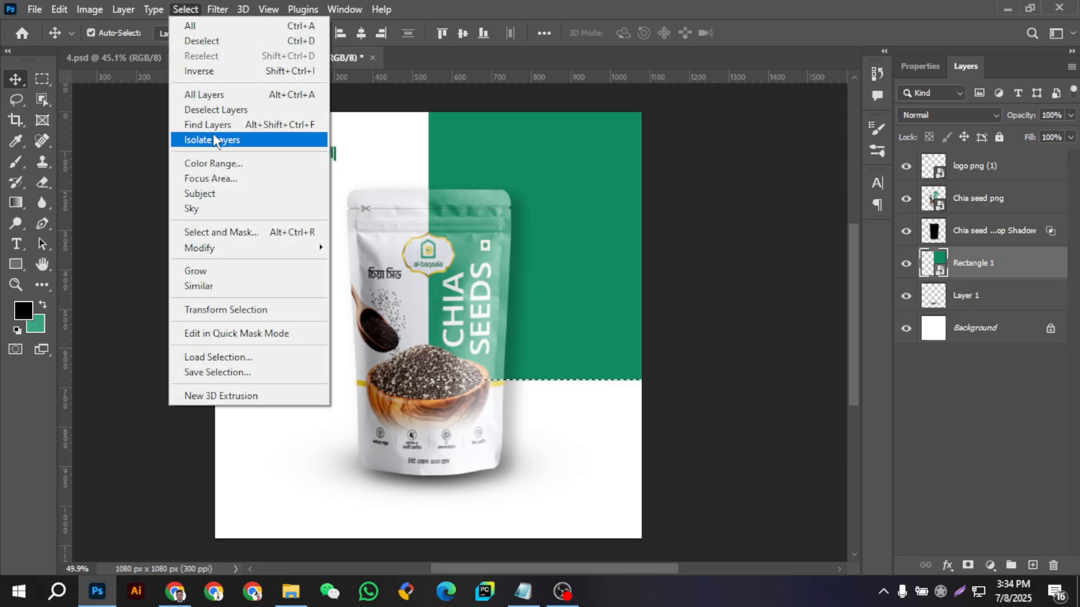
left_click(198, 69)
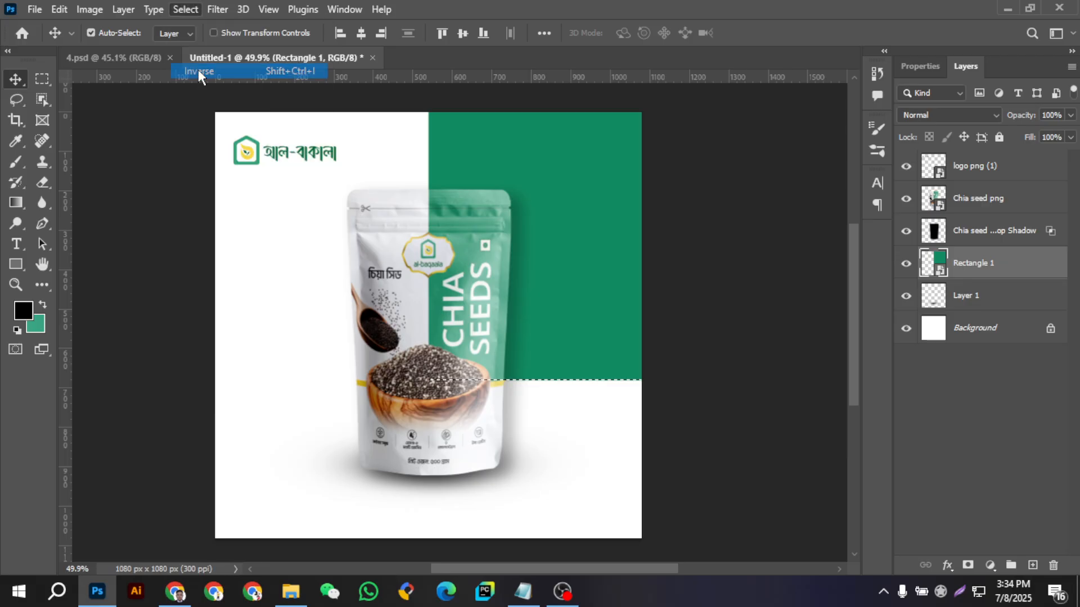
- Erase the pouch's drop shadow outside the green block on the shadow layer, and clear the selection
left_click(955, 234)
left_click(40, 184)
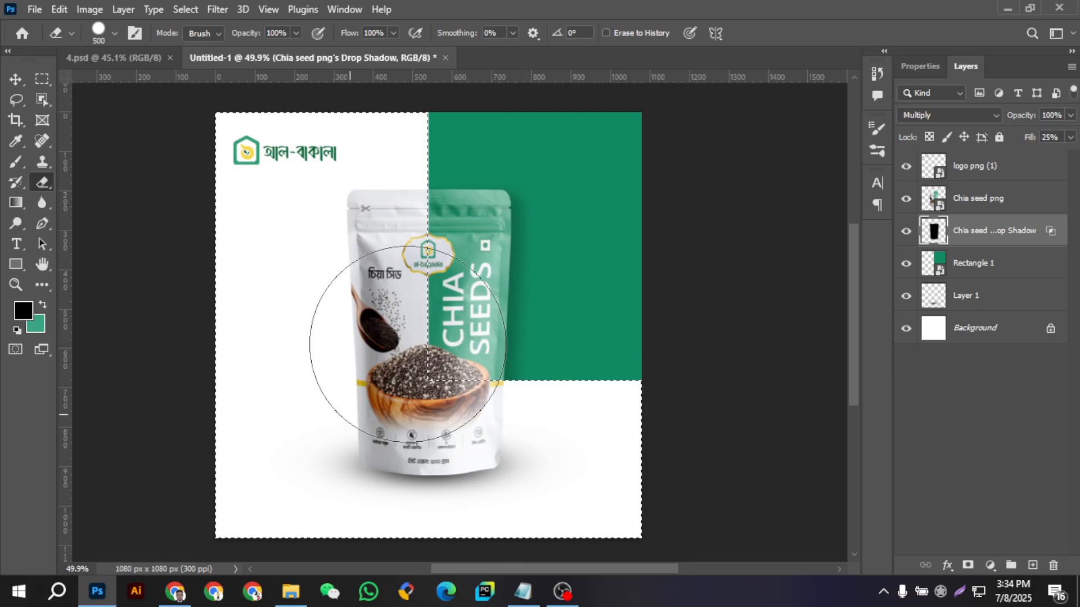
mouse_move(407, 344)
left_mouse_down()
mouse_move(357, 495)
mouse_move(506, 361)
mouse_move(410, 458)
mouse_move(493, 422)
left_mouse_up()
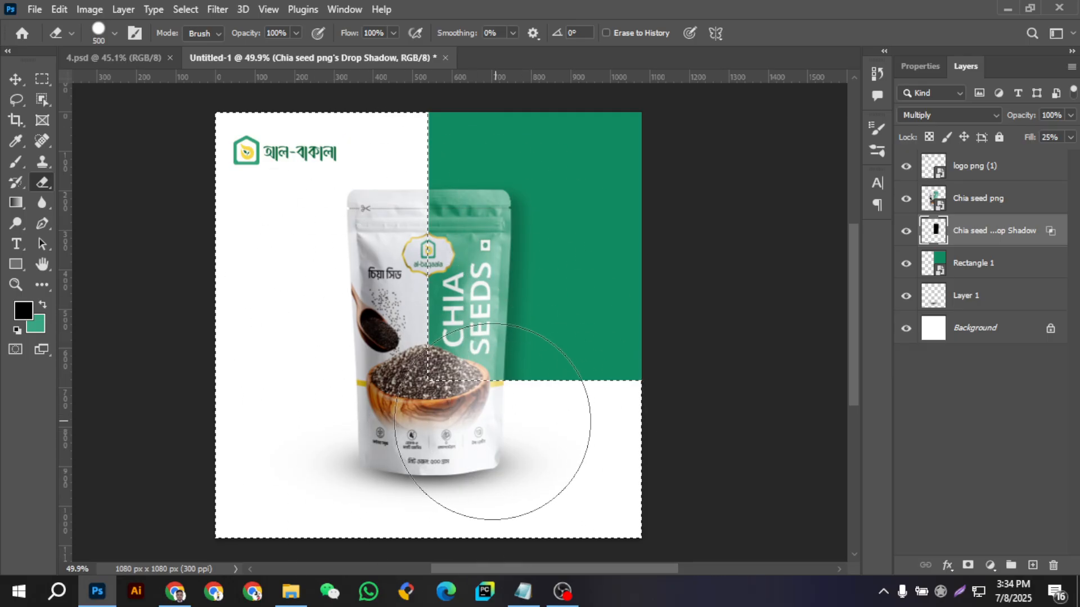
left_click(17, 79)
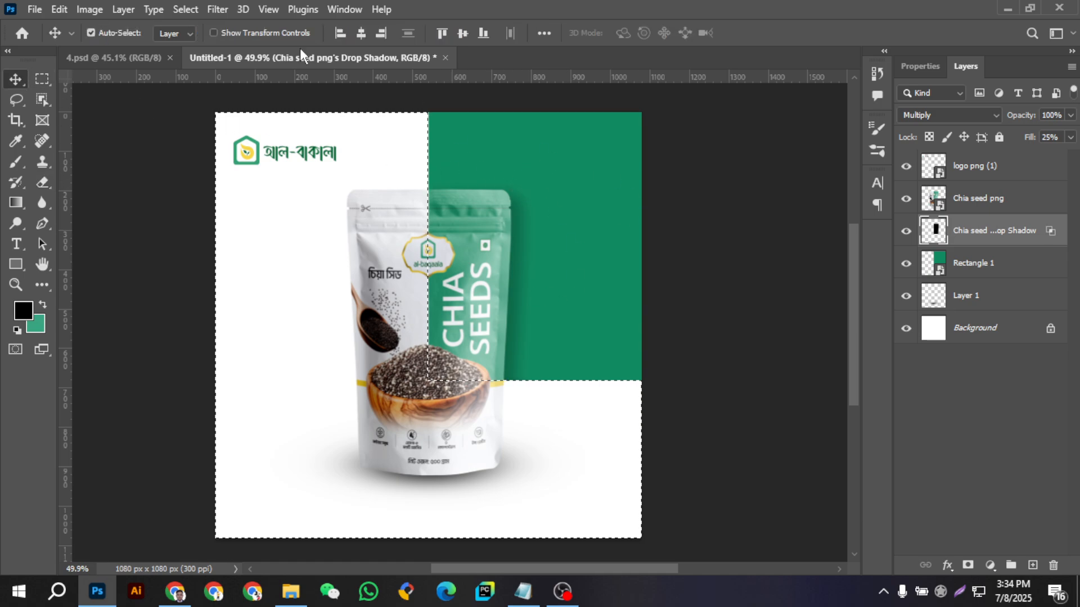
left_click(715, 223)
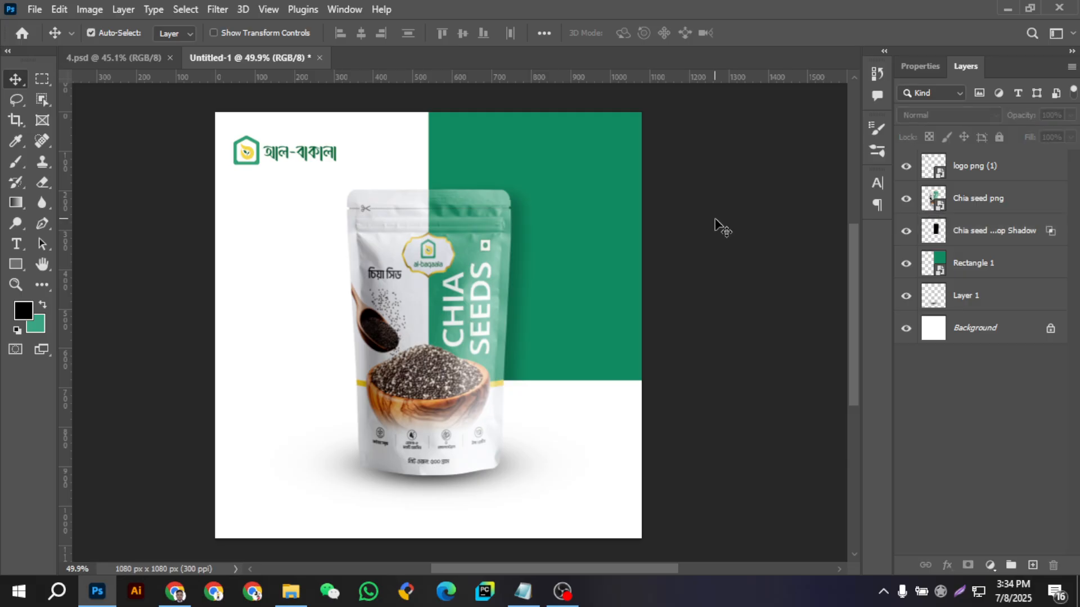
left_click(996, 265)
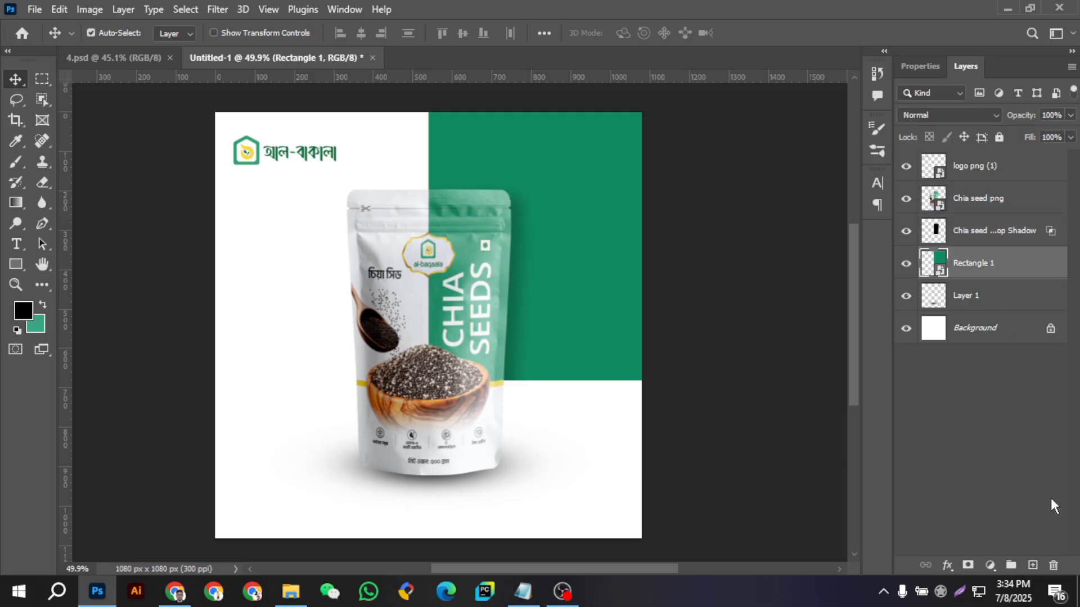
left_click(1033, 565)
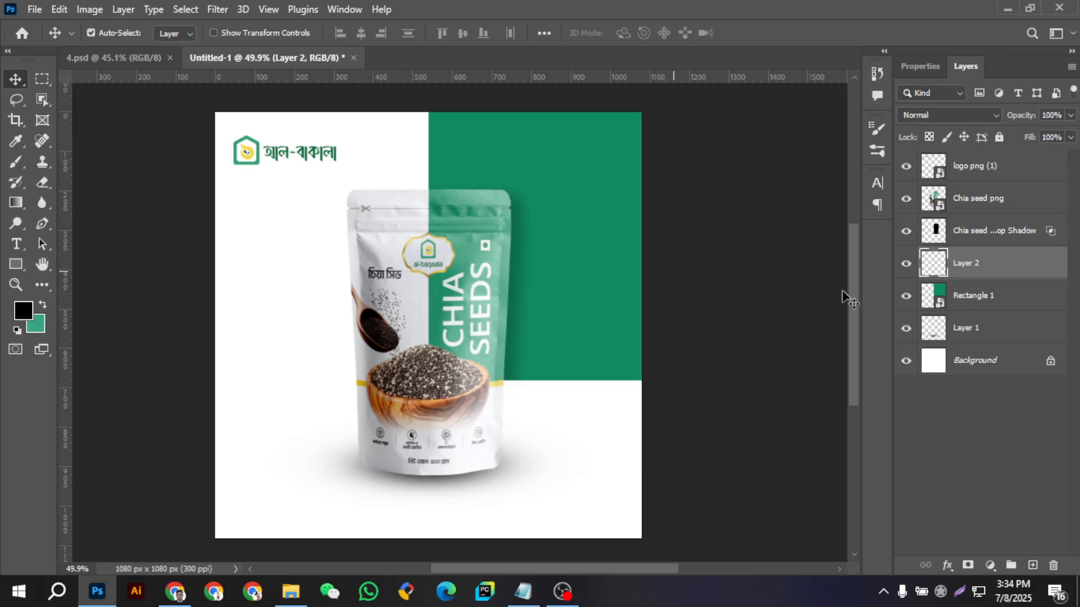
key("Delete")
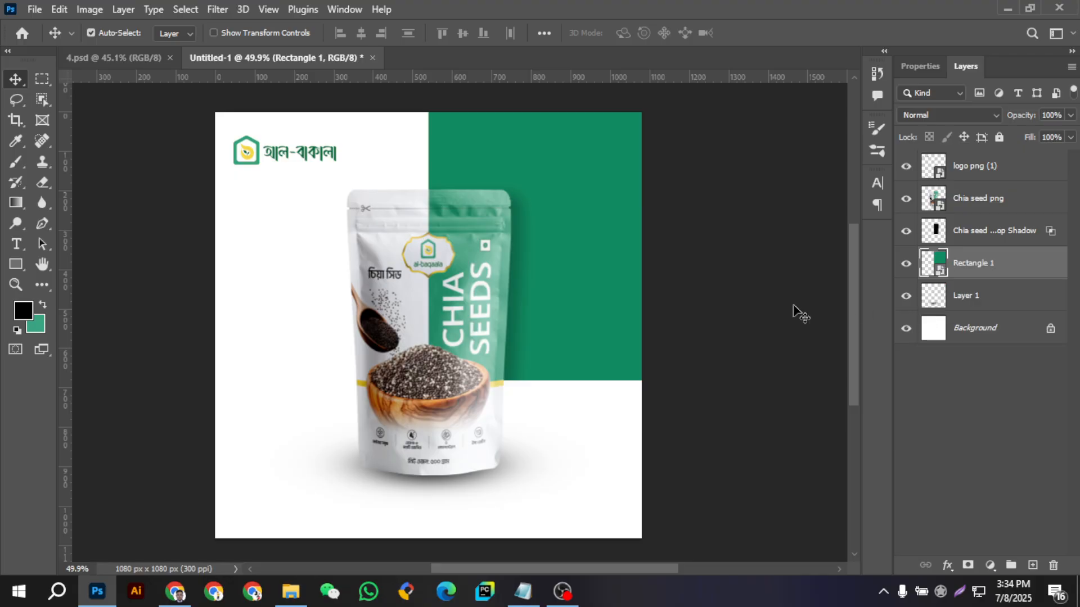
- Add the text "CHIA SEEDS" in the white area just below the green block, beside the pouch
left_click(16, 243)
left_click(540, 407)
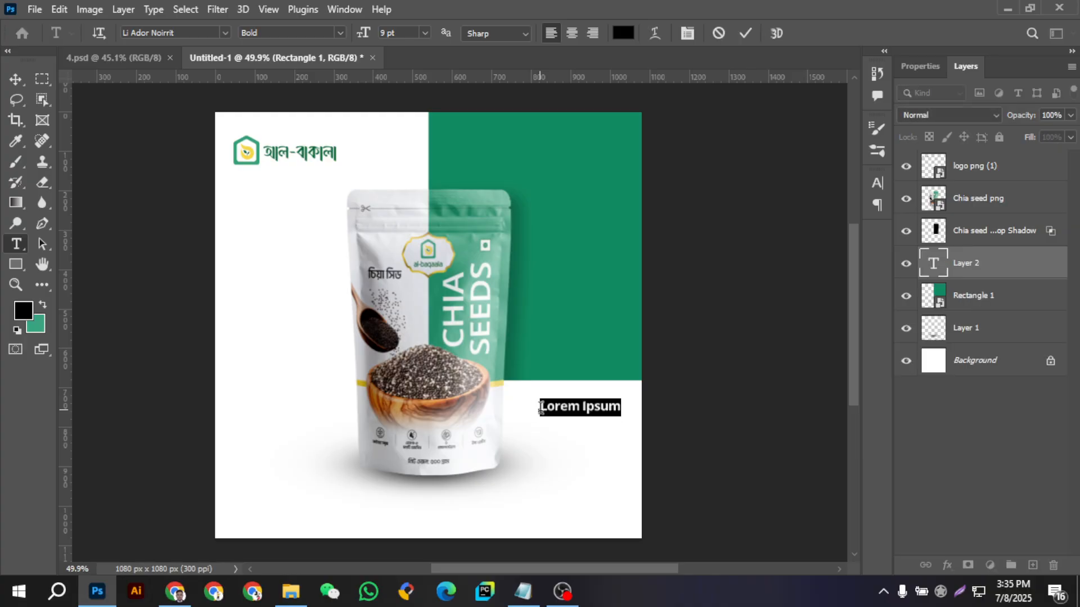
type("CHIA SEEDS")
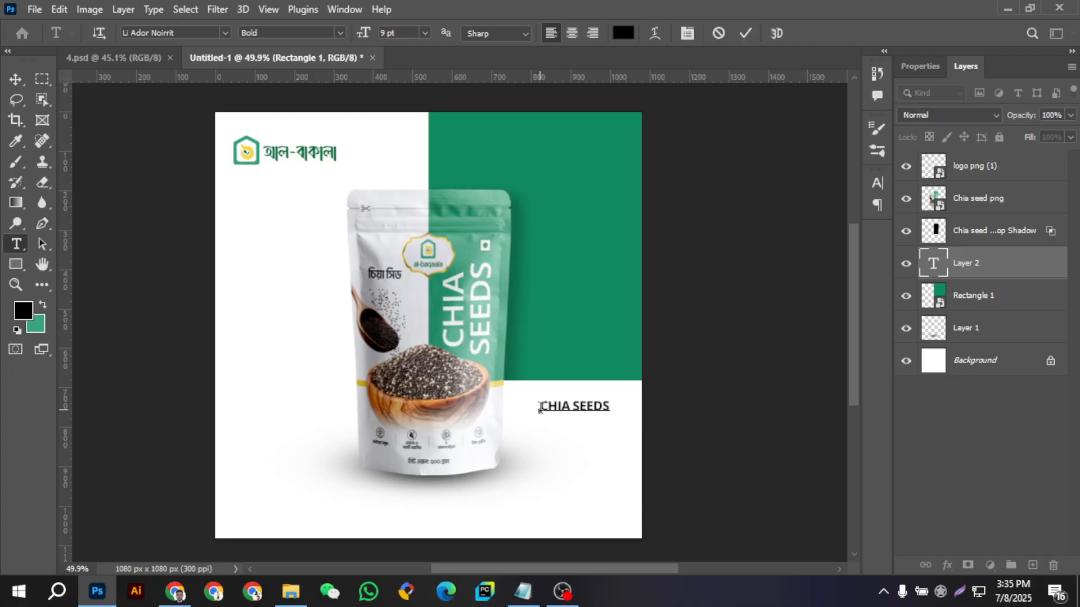
left_click(14, 79)
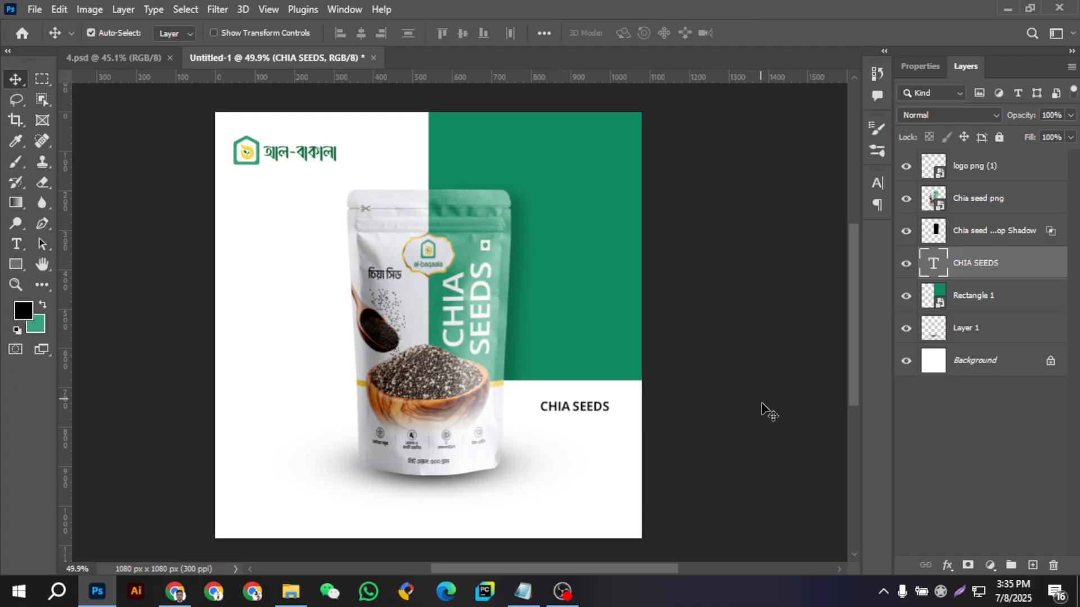
- Change the font of the whole CHIA SEEDS text to Anton Regular
double_click(584, 399)
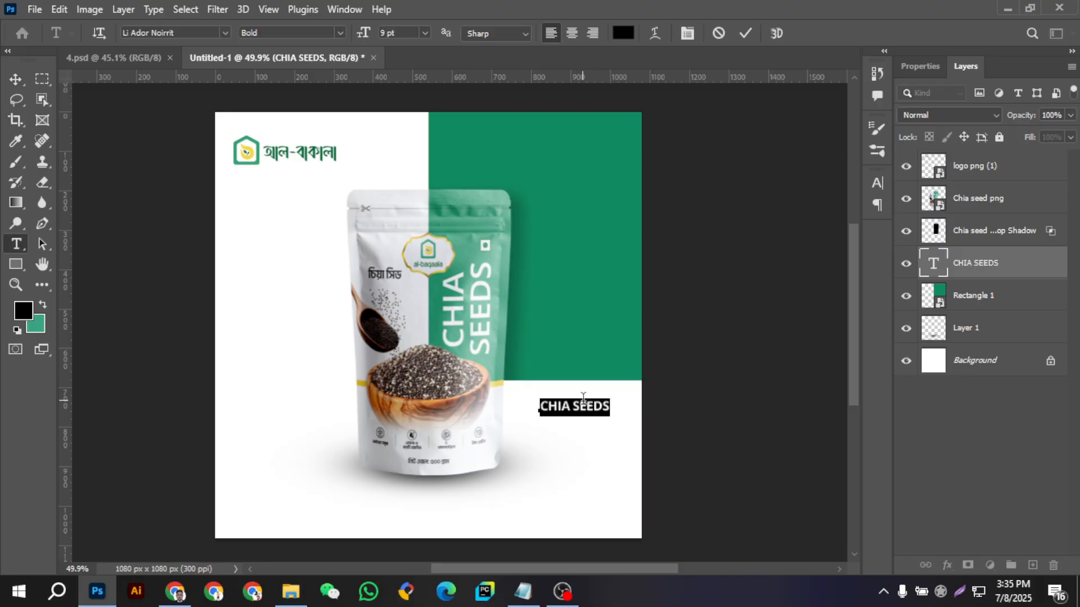
left_click(227, 29)
left_click(228, 29)
left_click(225, 32)
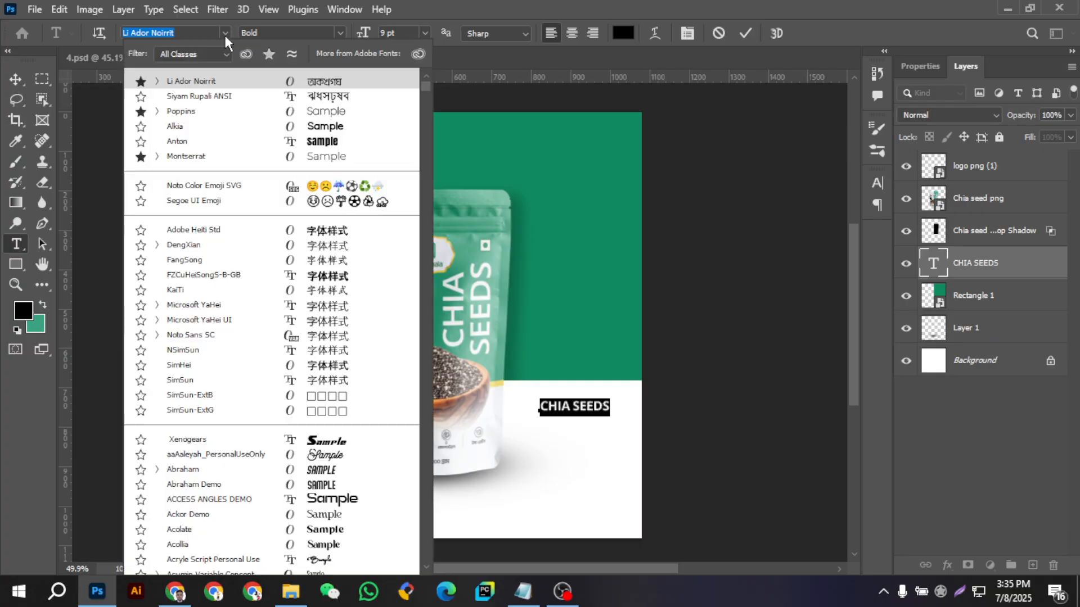
scroll(209, 281, "down", 1)
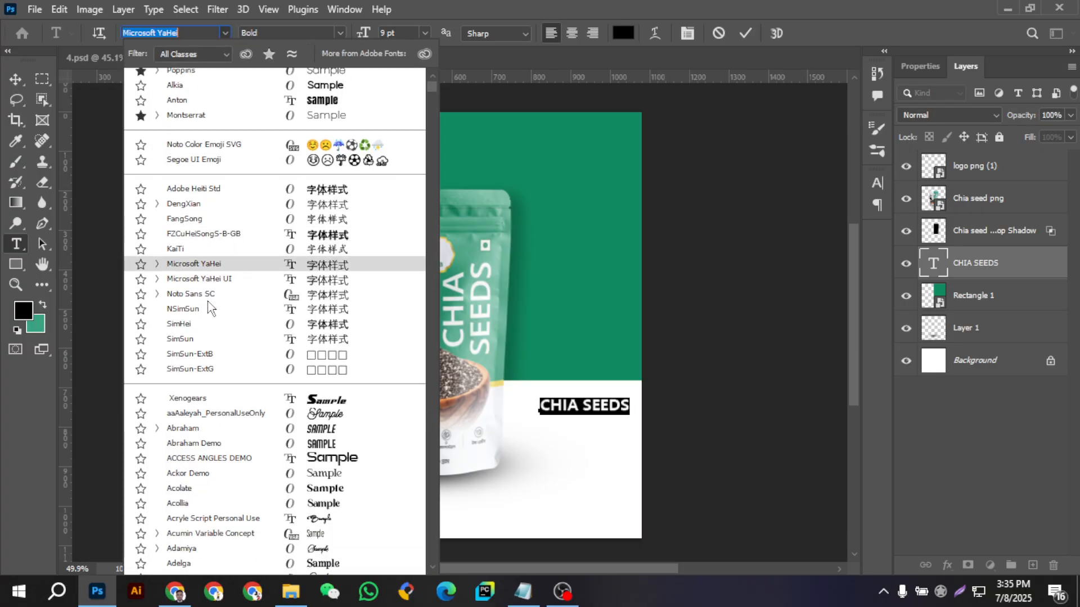
scroll(214, 394, "down", 3)
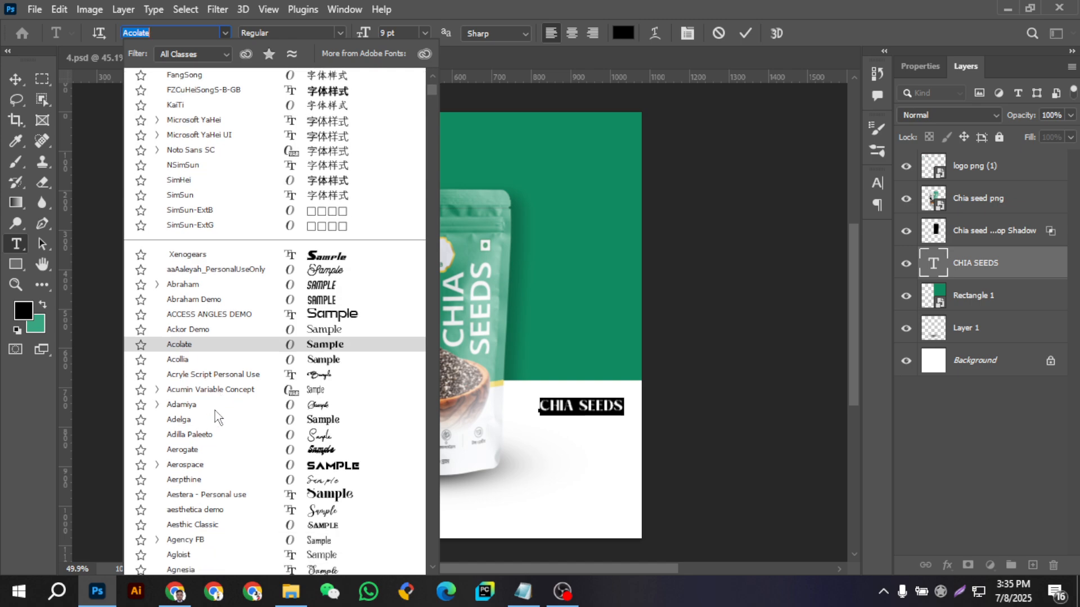
scroll(214, 415, "down", 5)
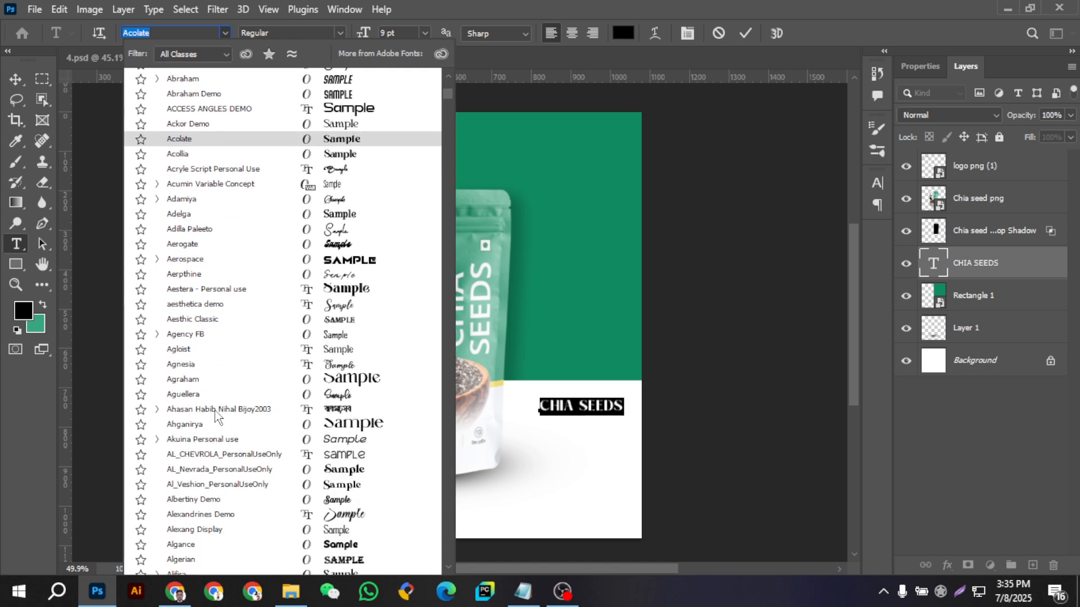
scroll(214, 417, "down", 3)
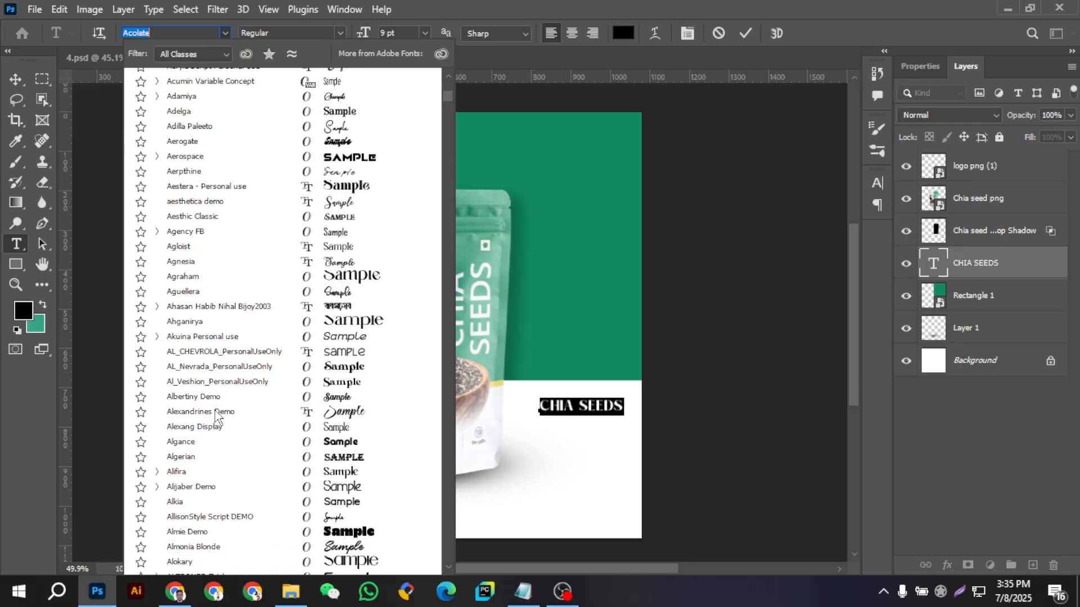
scroll(215, 416, "down", 5)
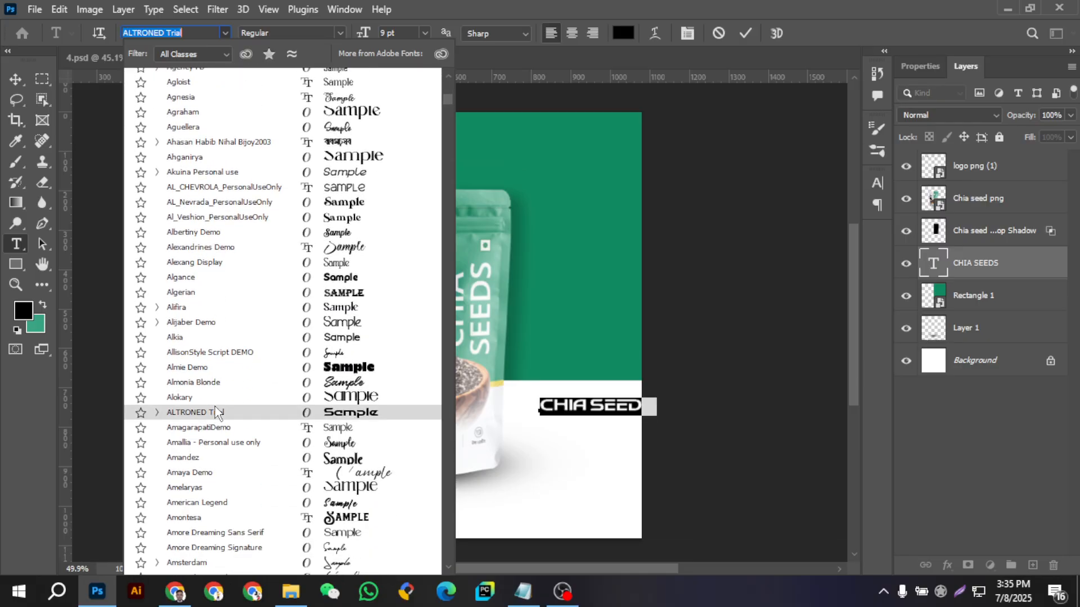
scroll(217, 413, "down", 5)
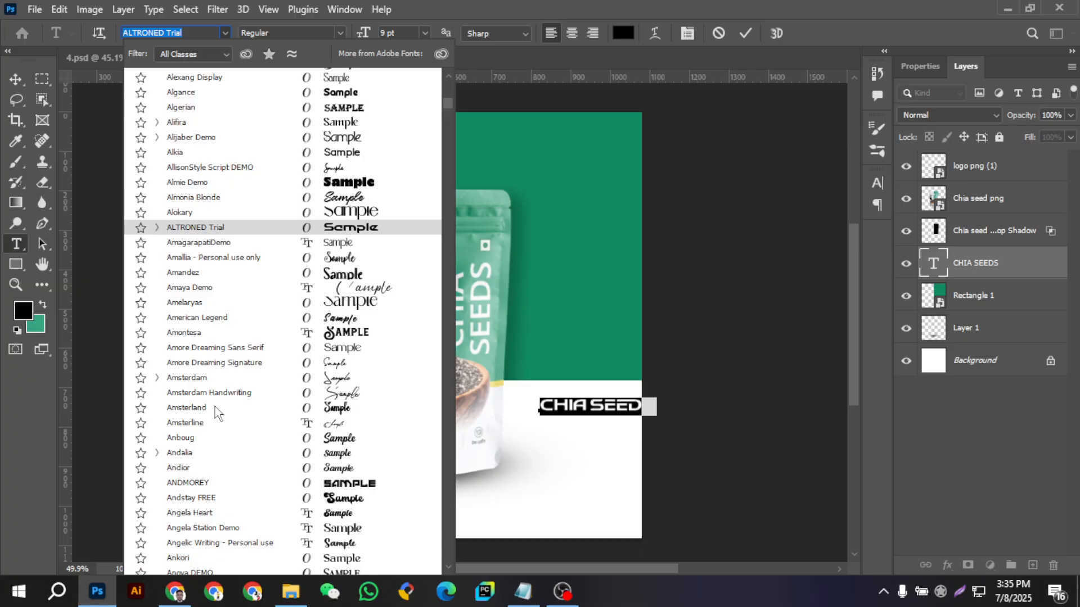
scroll(219, 414, "down", 4)
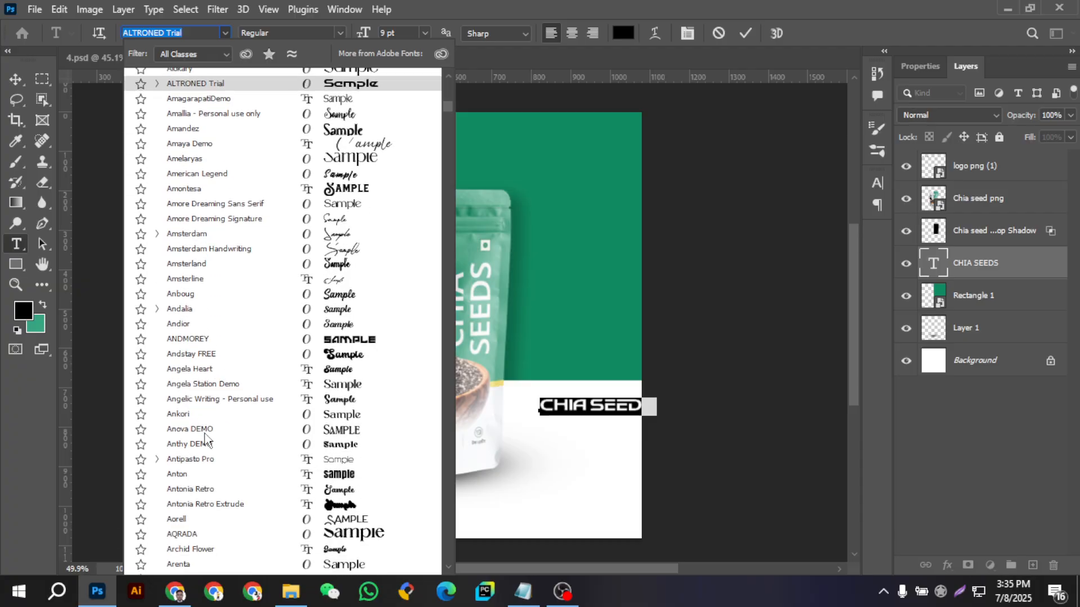
left_click(176, 475)
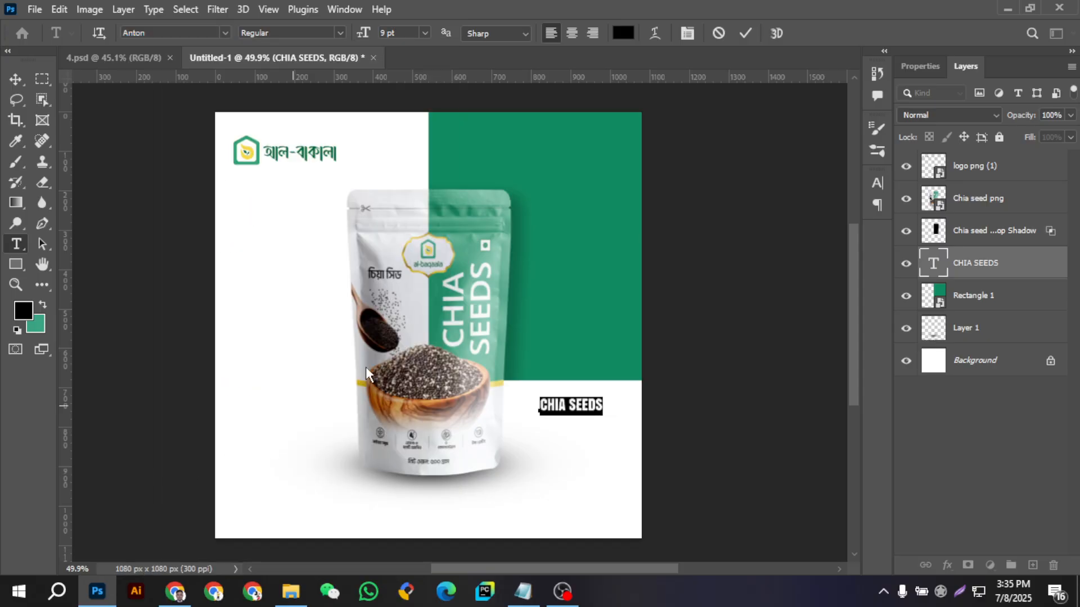
- Finish editing the CHIA SEEDS text and move it up onto the green block beside the pouch
left_click(743, 35)
key("v")
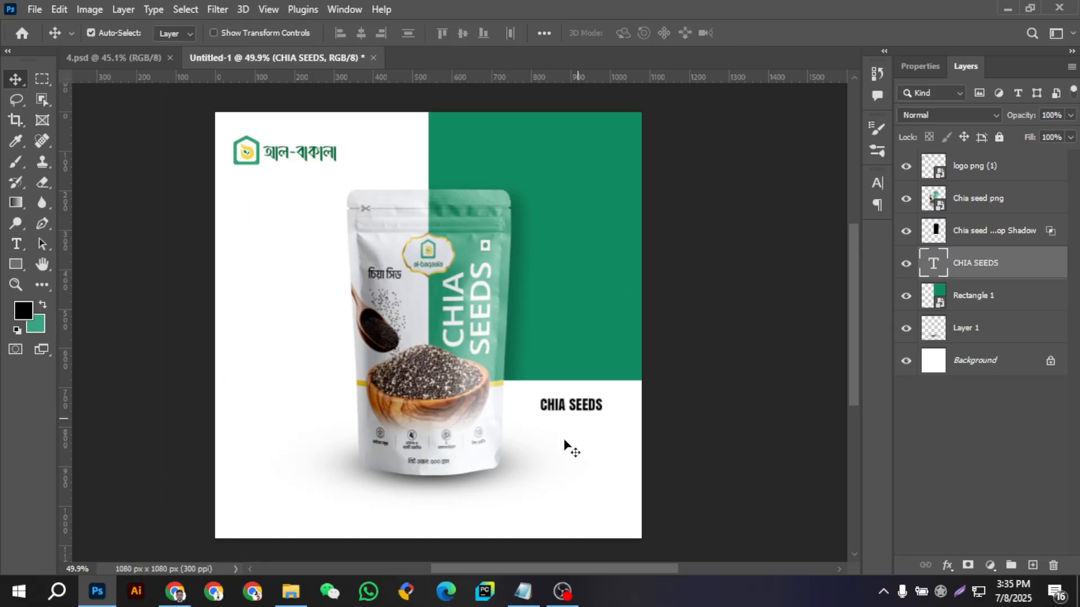
left_click_drag(583, 417, 592, 339)
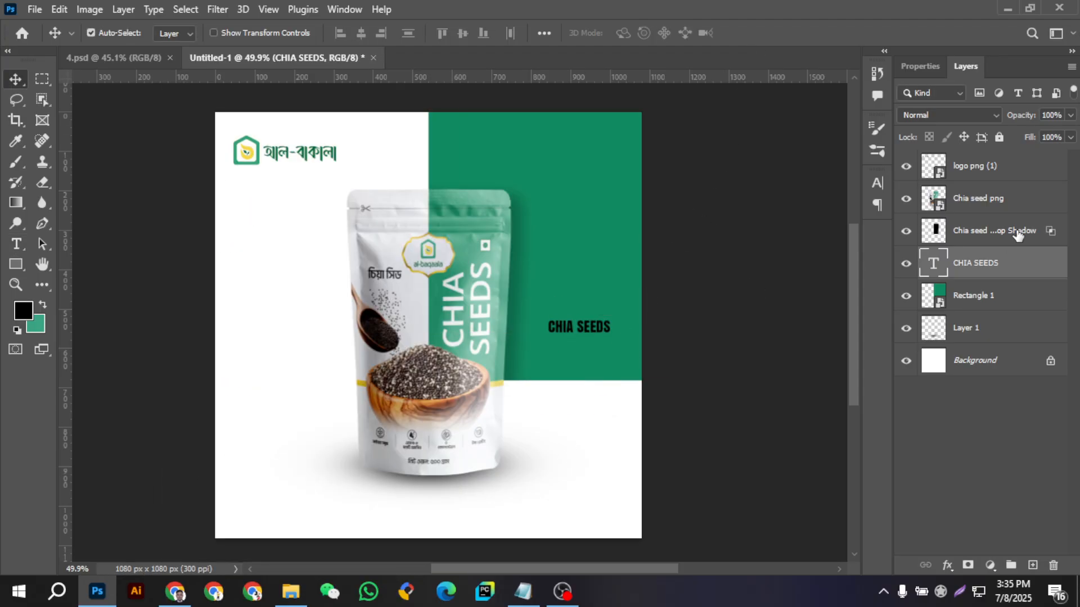
- Change the colour of the whole CHIA SEEDS text to white (ffffff)
double_click(932, 268)
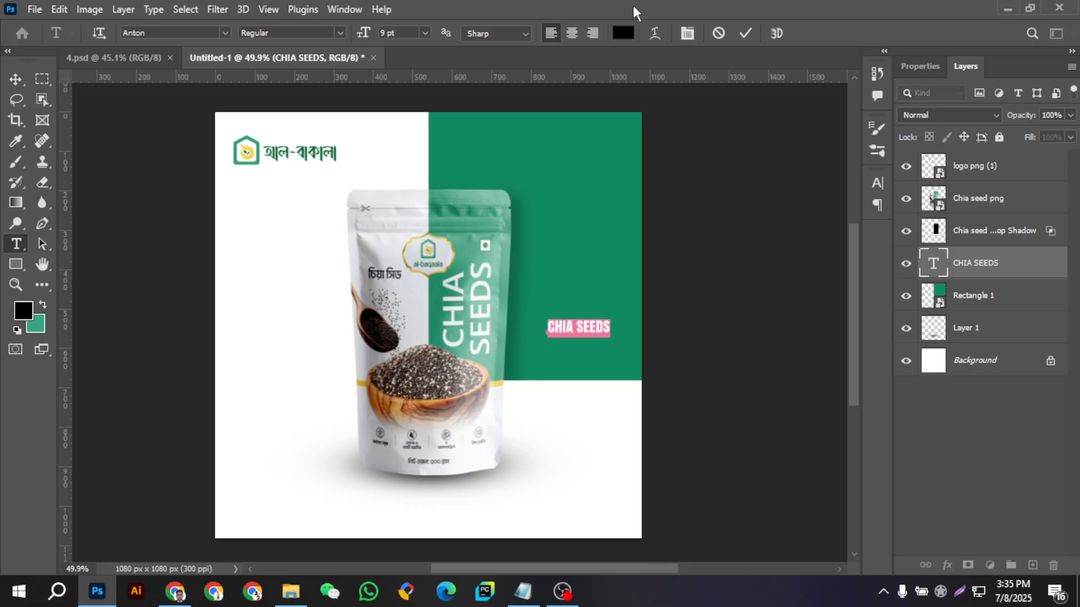
left_click(622, 32)
type("ffffff")
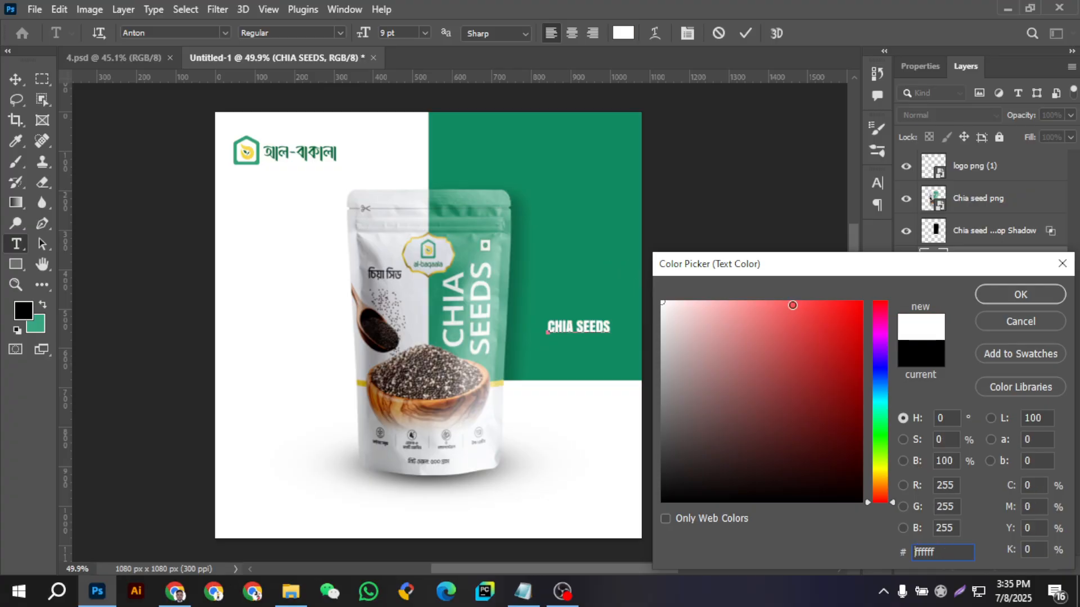
left_click(1020, 294)
left_click(747, 33)
key("v")
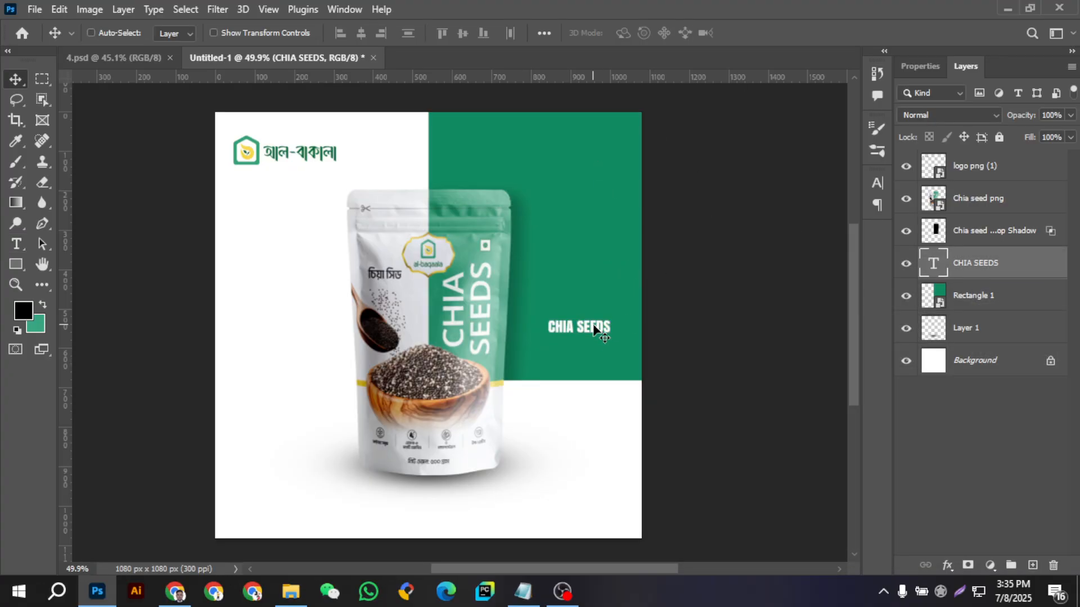
- Rotate the CHIA SEEDS text by -90° with Free Transform so it reads vertically upward
key("ctrl+t")
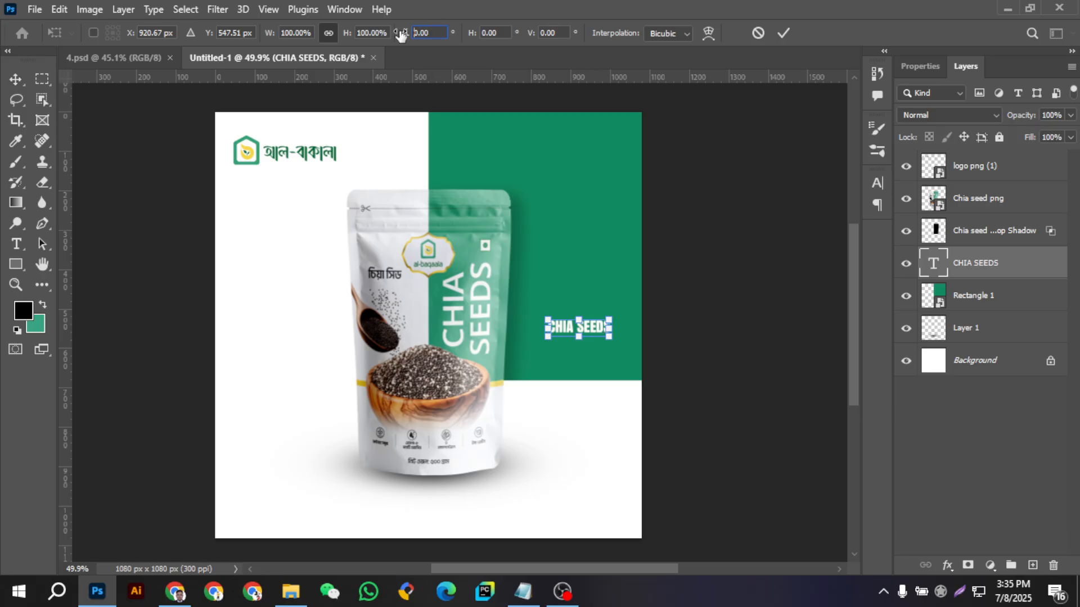
type("-")
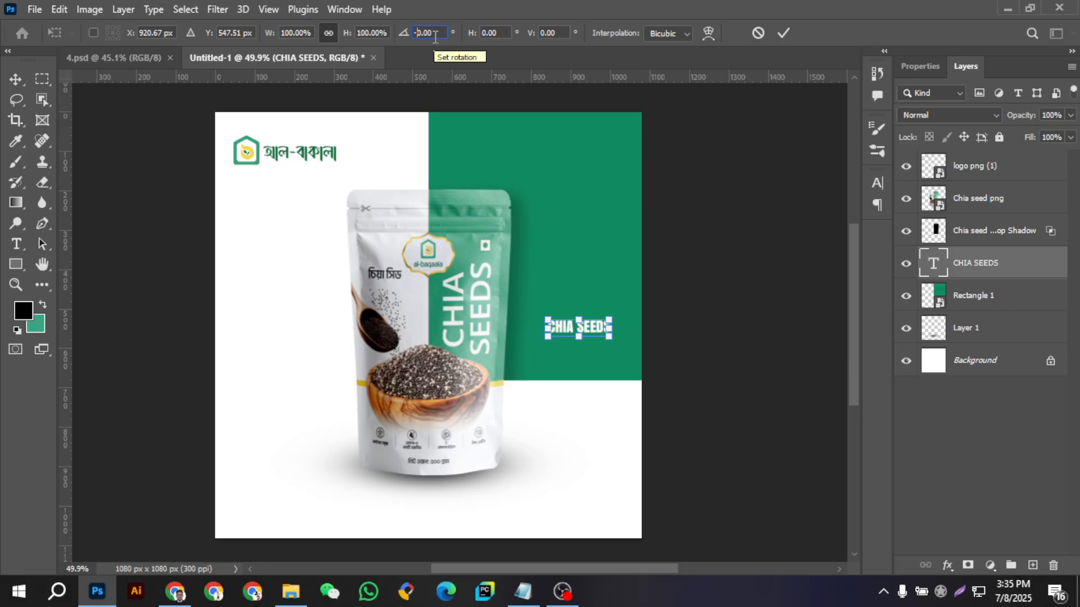
type("90")
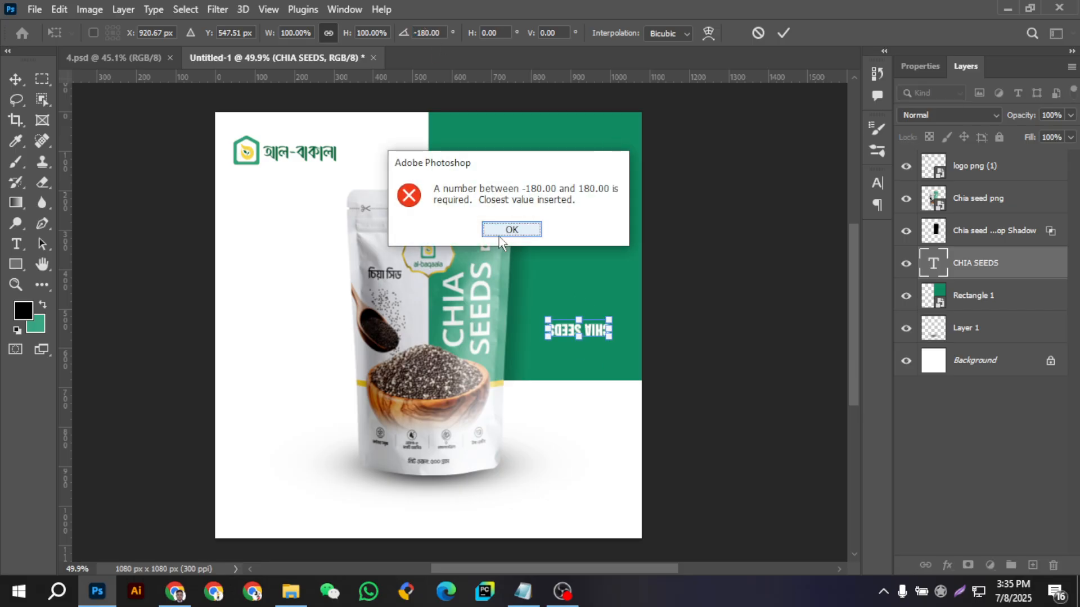
key("Return")
scroll(641, 361, "up", 3)
key("ctrl+z")
key("ctrl+z")
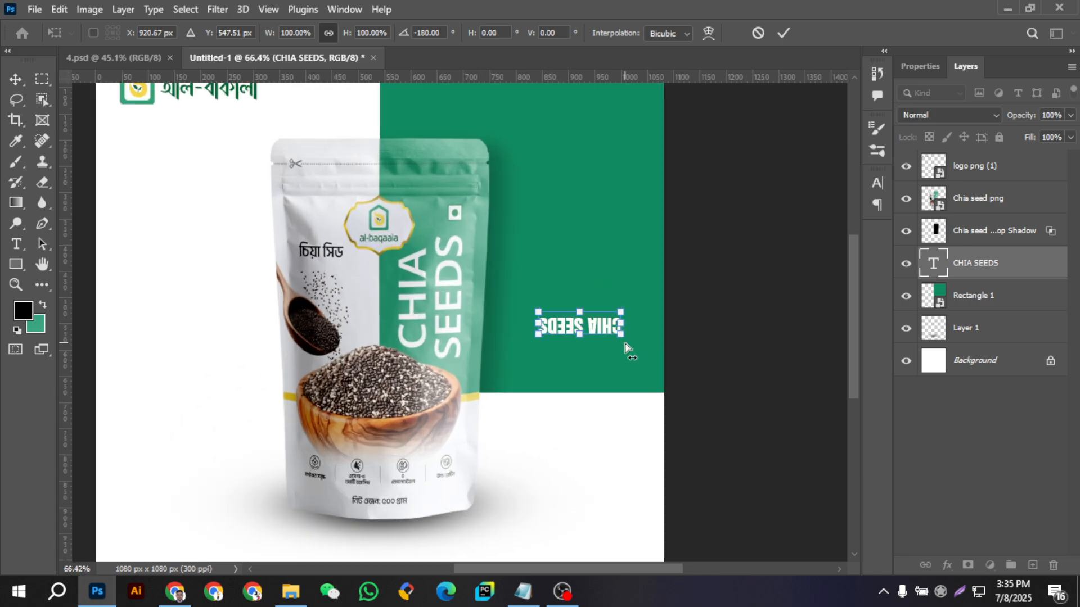
scroll(535, 303, "down", 1)
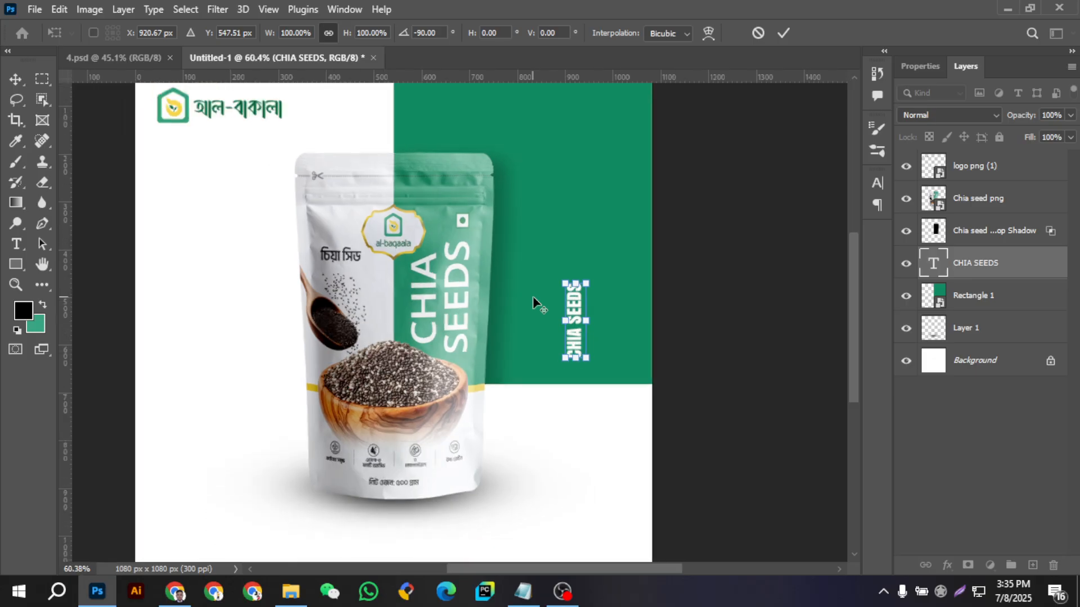
scroll(579, 292, "down", 1)
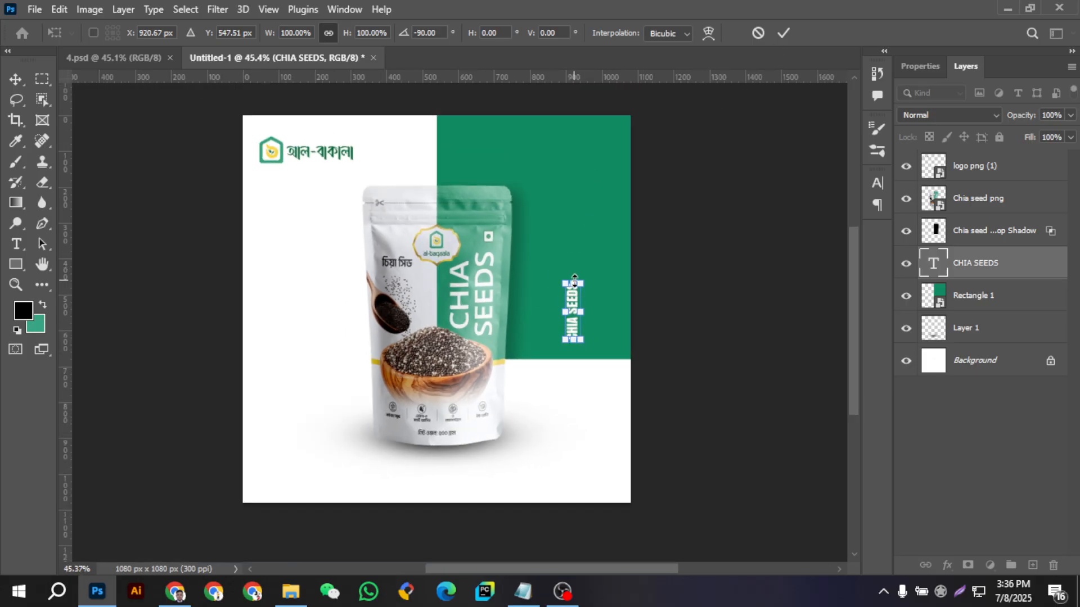
- Enlarge the vertical CHIA SEEDS text to about 404% to span the green block's height, and place it along the block's right edge
left_click_drag(574, 276, 591, 117)
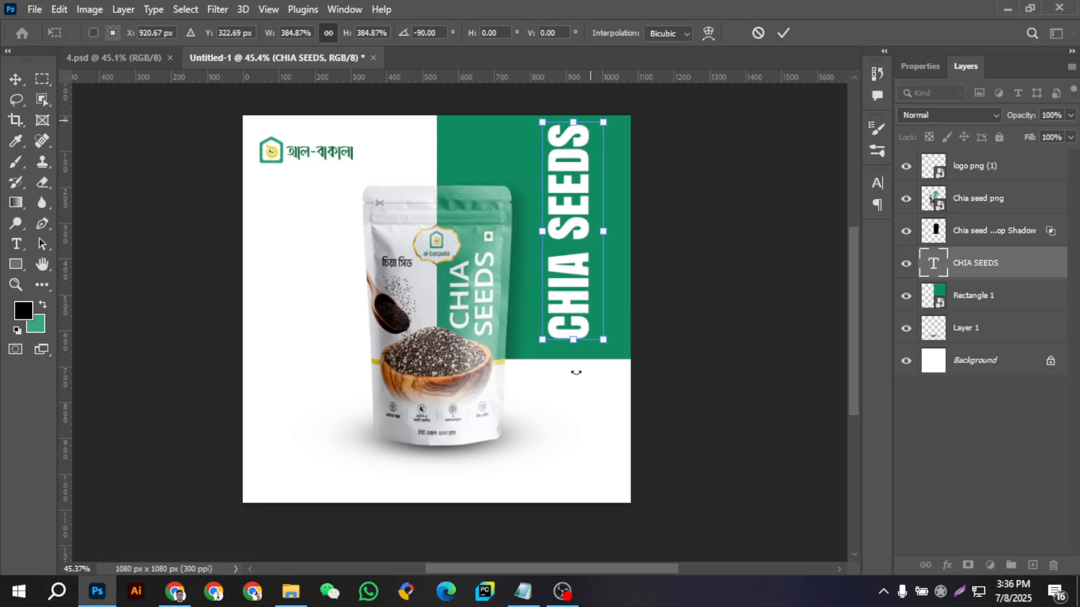
left_click_drag(573, 340, 572, 350)
scroll(607, 265, "up", 2)
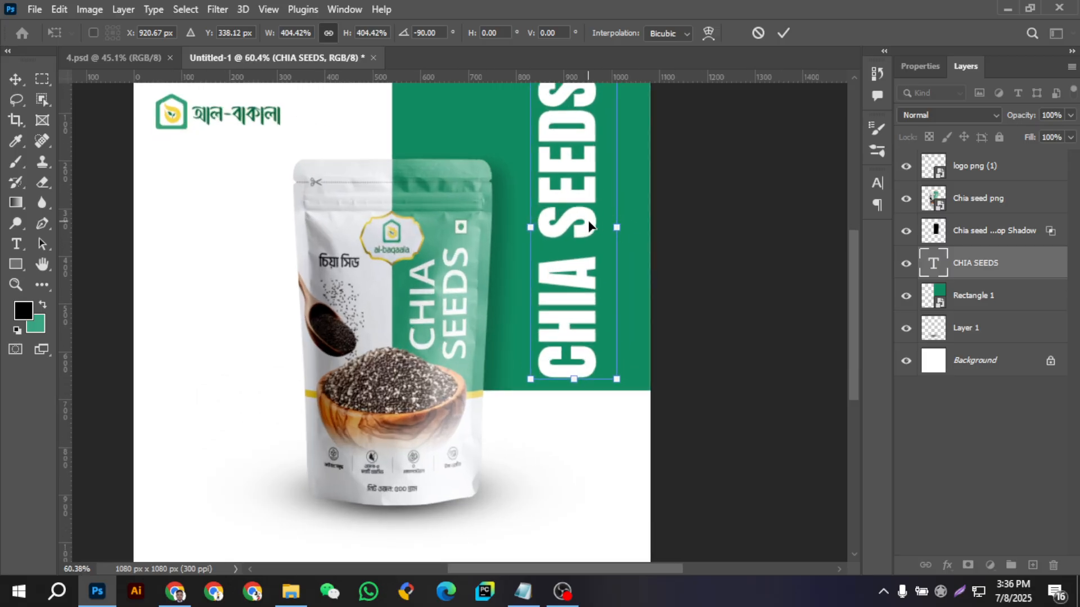
left_click_drag(589, 226, 633, 229)
left_click(784, 32)
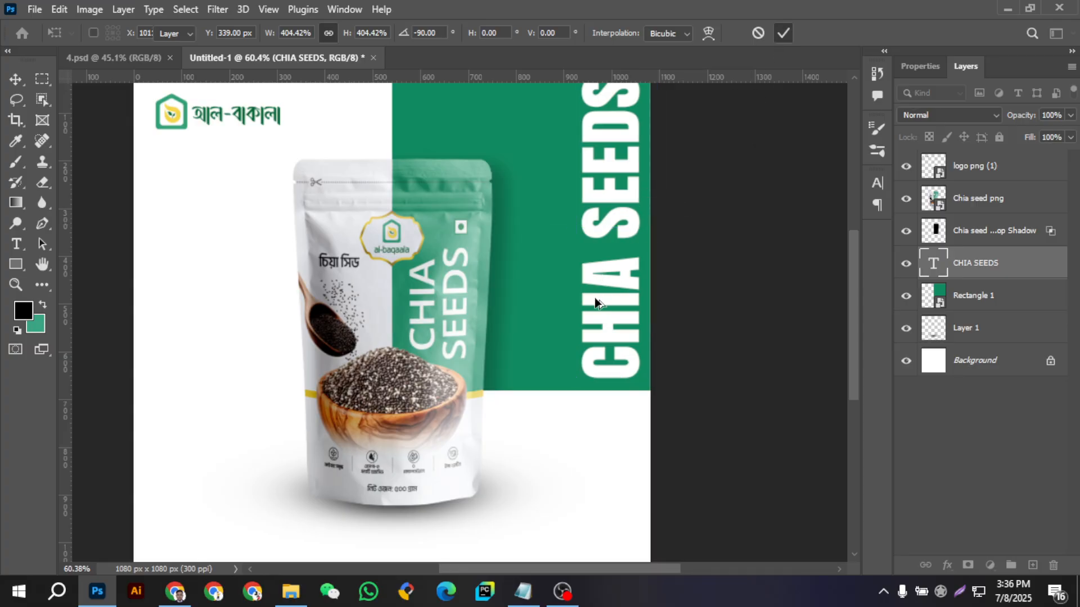
- Set the opacity of the CHIA SEEDS text layer to 10%
scroll(596, 303, "down", 2)
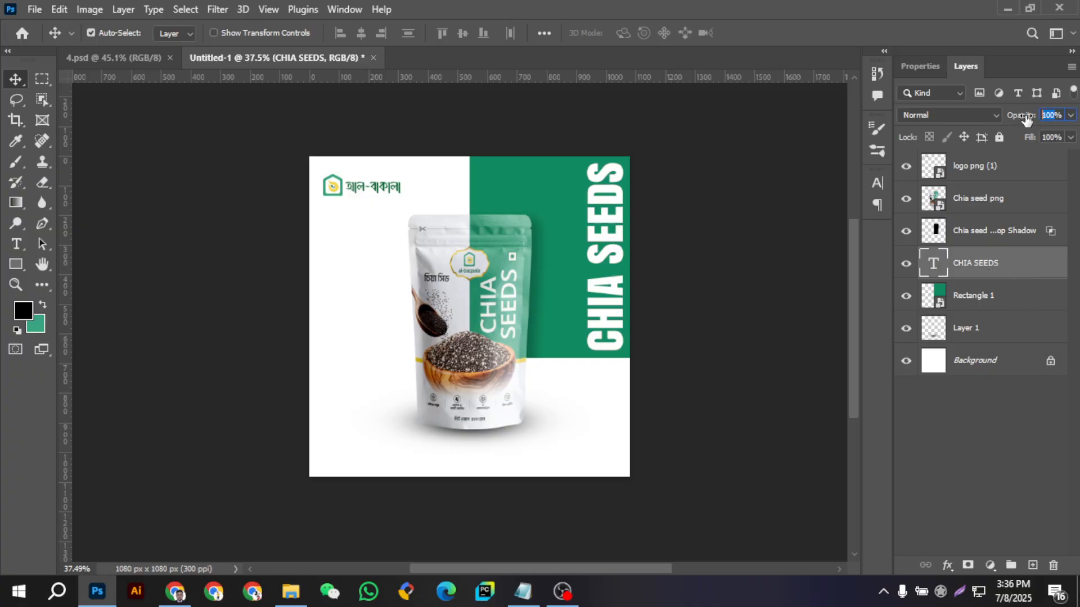
type("10")
key("Return")
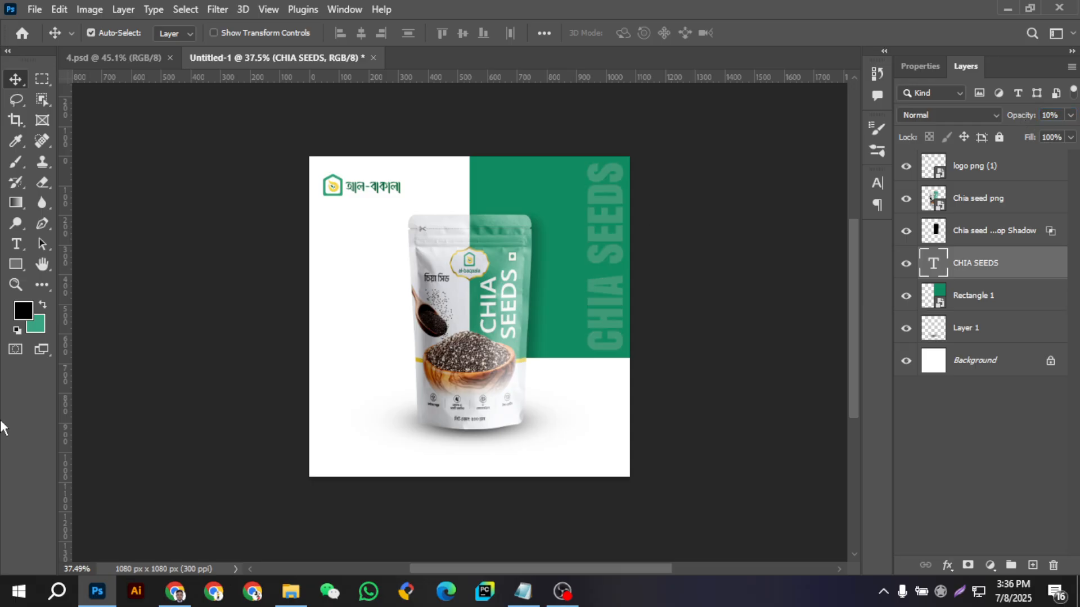
- Duplicate the faded CHIA SEEDS text twice leftward to form three vertical columns across the green block, and deselect
left_click(723, 265)
scroll(605, 264, "up", 2)
left_click_drag(596, 258, 458, 255)
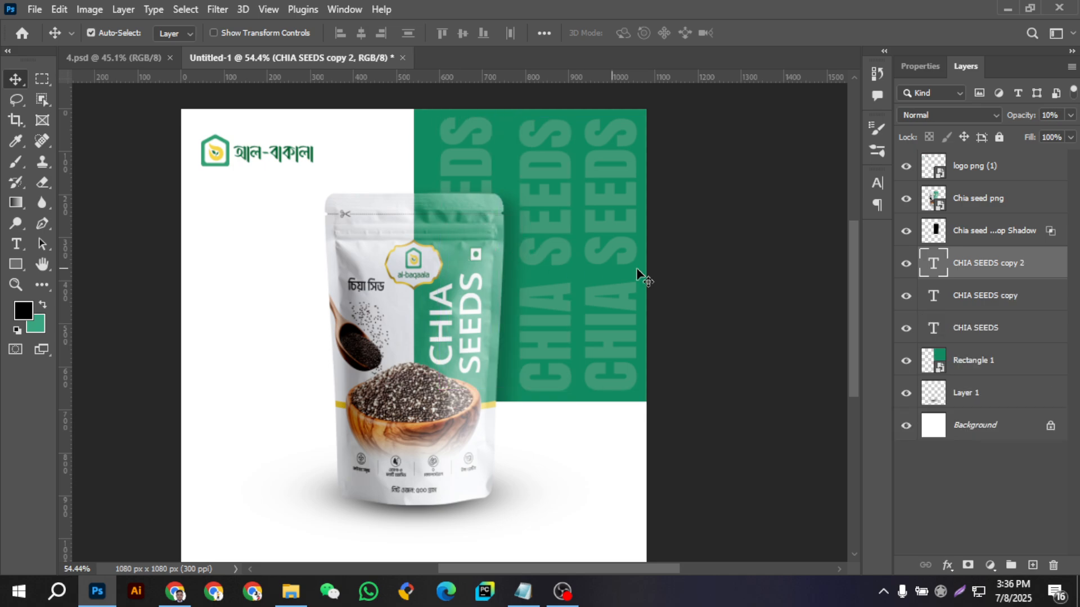
left_click(814, 262)
- Place the perspective grid image Untitled design (16).png from the Project (2) folder into the post
scroll(815, 270, "down", 3)
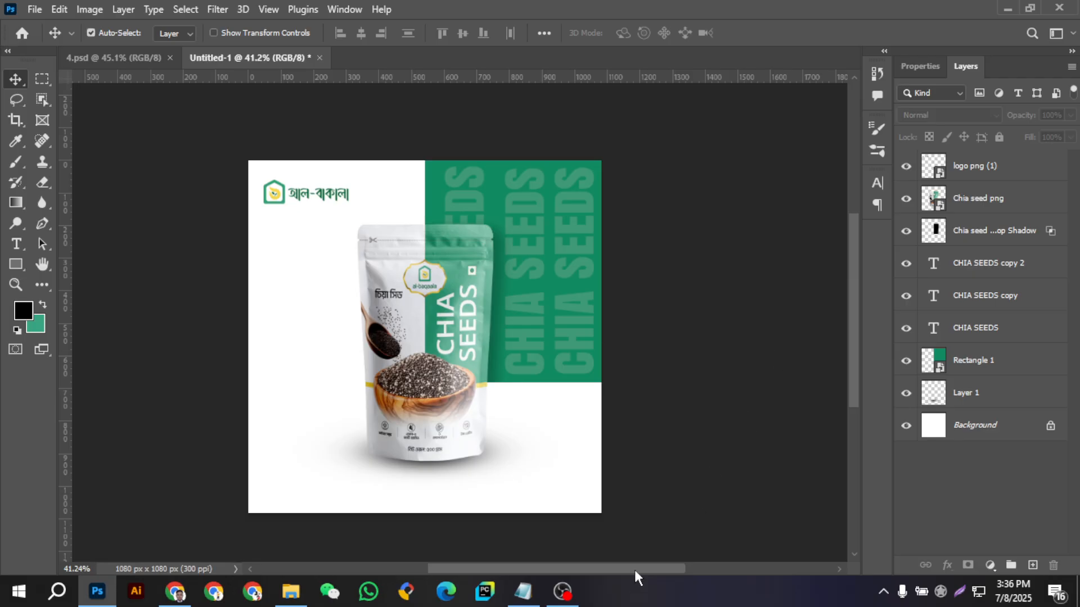
left_click_drag(634, 570, 615, 572)
scroll(700, 353, "down", 2)
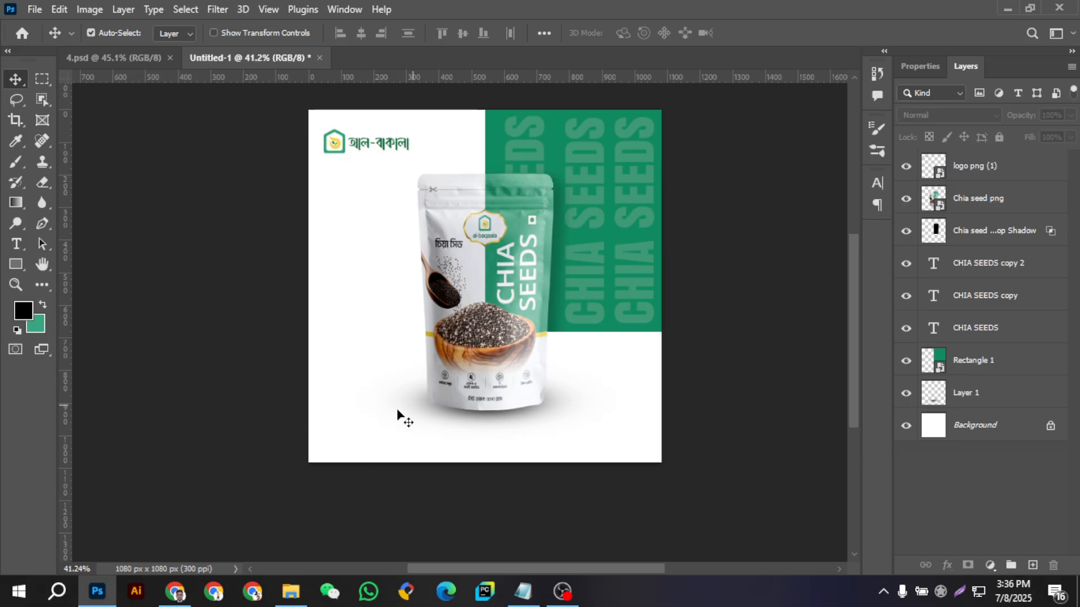
left_click(291, 592)
left_click(602, 271)
double_click(596, 200)
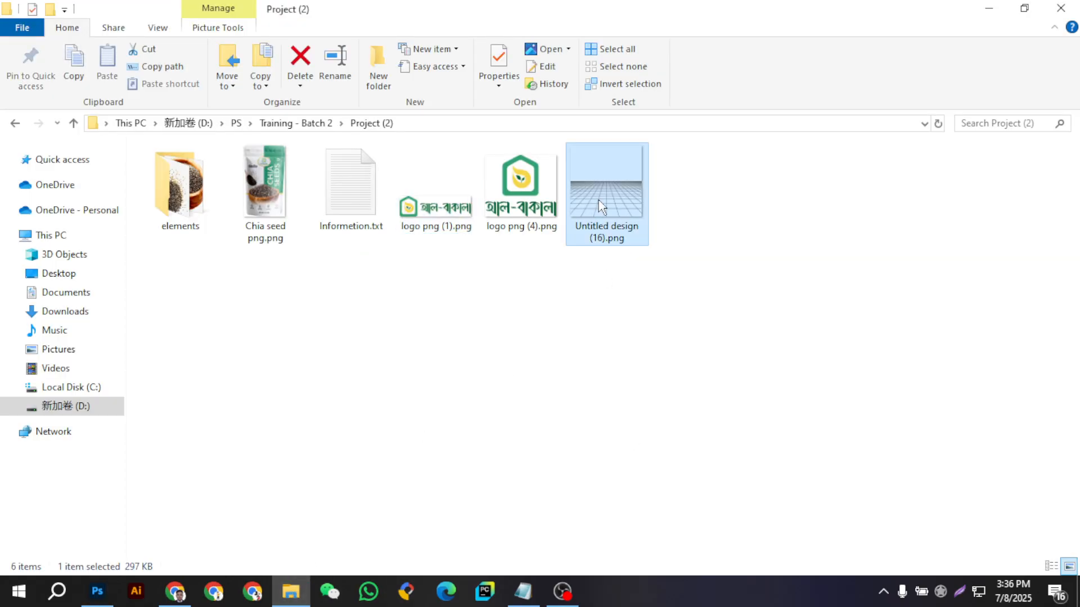
left_click_drag(596, 201, 479, 408)
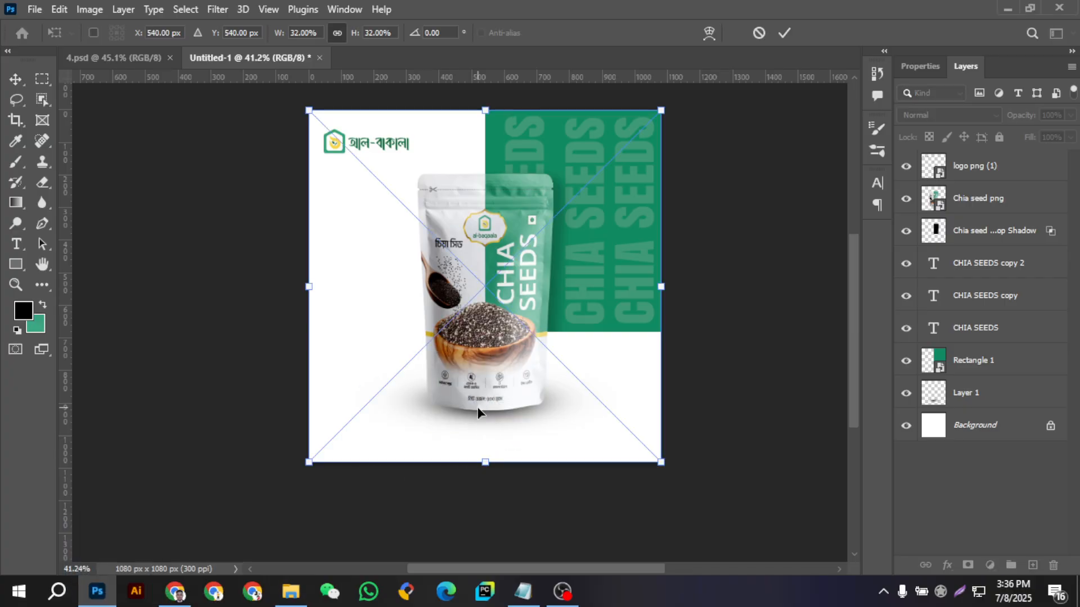
- Lower the grid so its horizon meets the green block's bottom edge, and move its layer directly above the Background
left_click_drag(519, 325, 523, 373)
left_click_drag(973, 167, 937, 443)
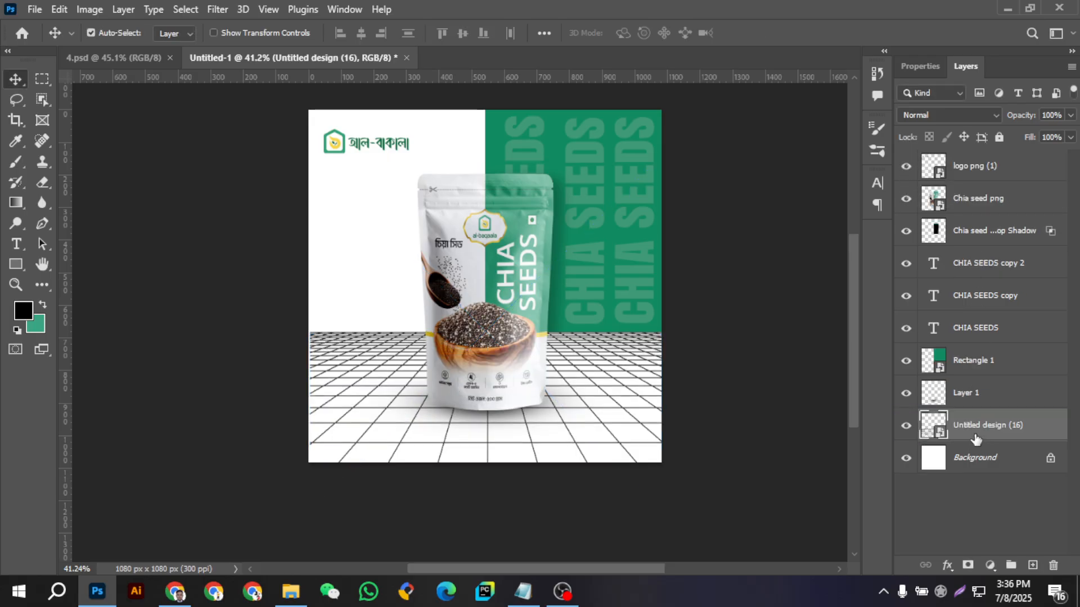
- Set the opacity of both the grid layer and the pouch shadow on Layer 1 to 35%
left_click(587, 387, "shift")
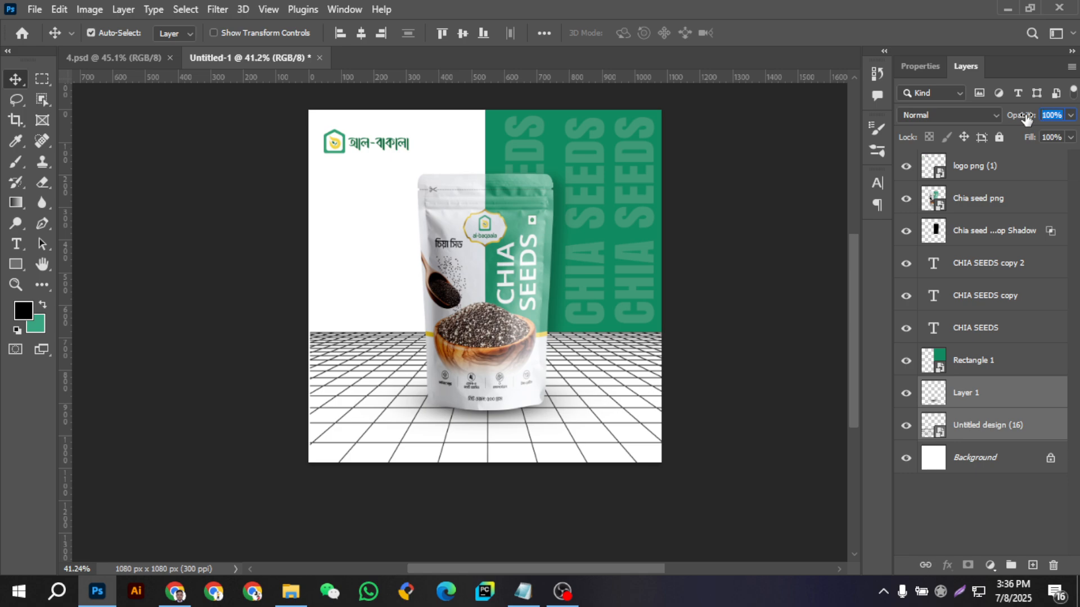
type("10")
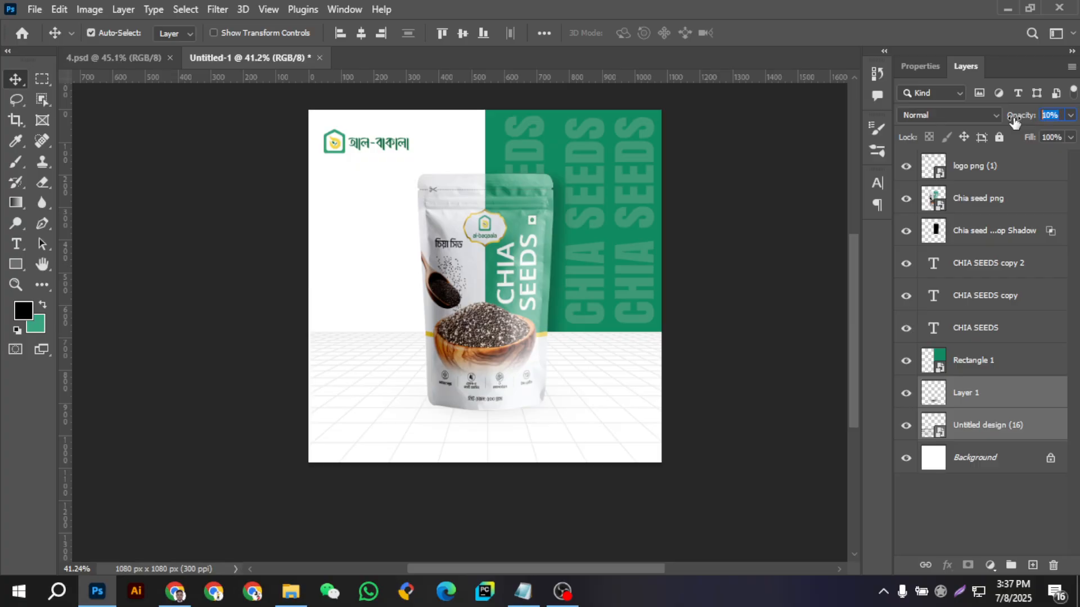
type("40")
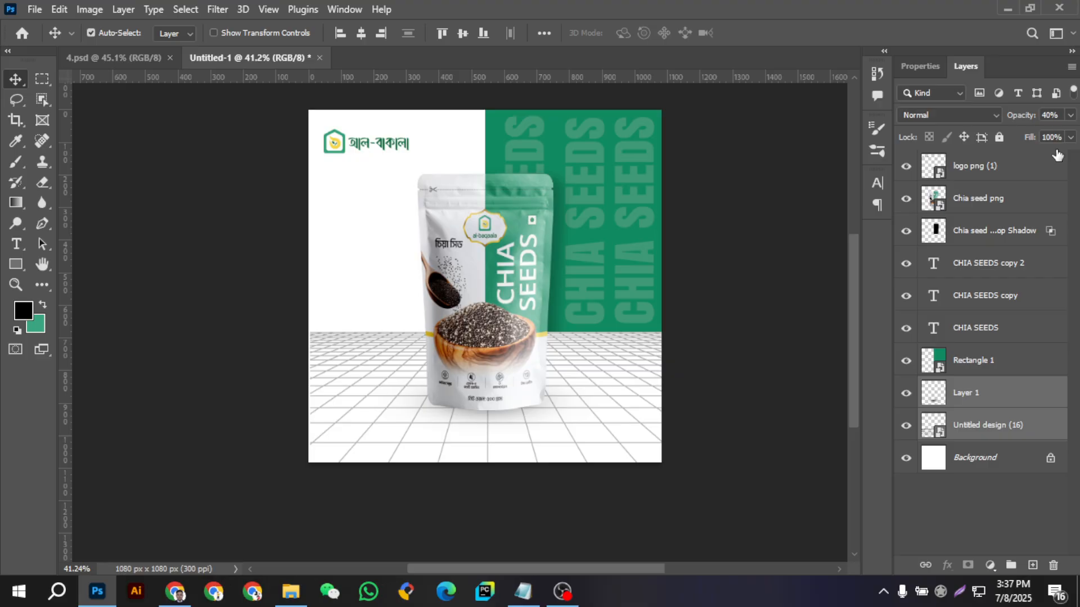
left_click(1022, 116)
- Add a layer mask to the grid layer and fade the grid's far edge with a vertical black-to-white gradient
left_click(973, 429)
left_click(967, 565)
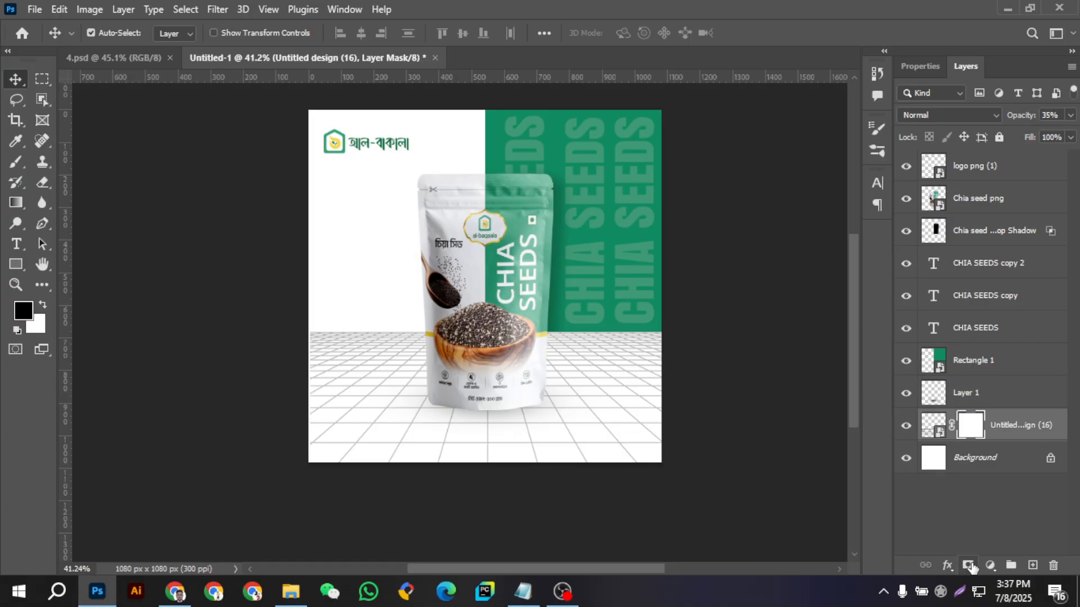
key("g")
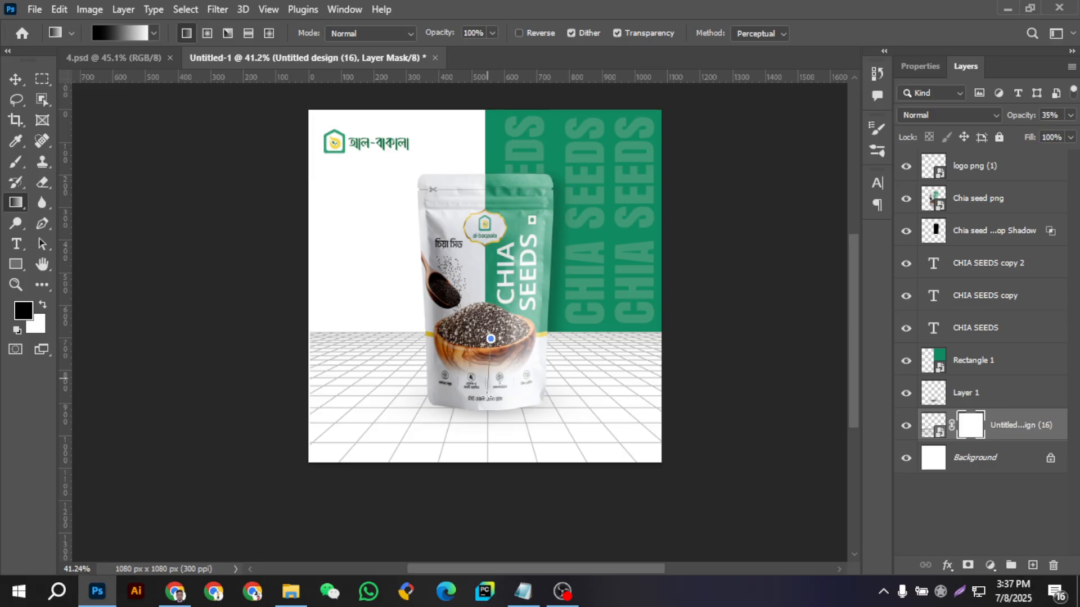
left_click_drag(491, 399, 491, 398)
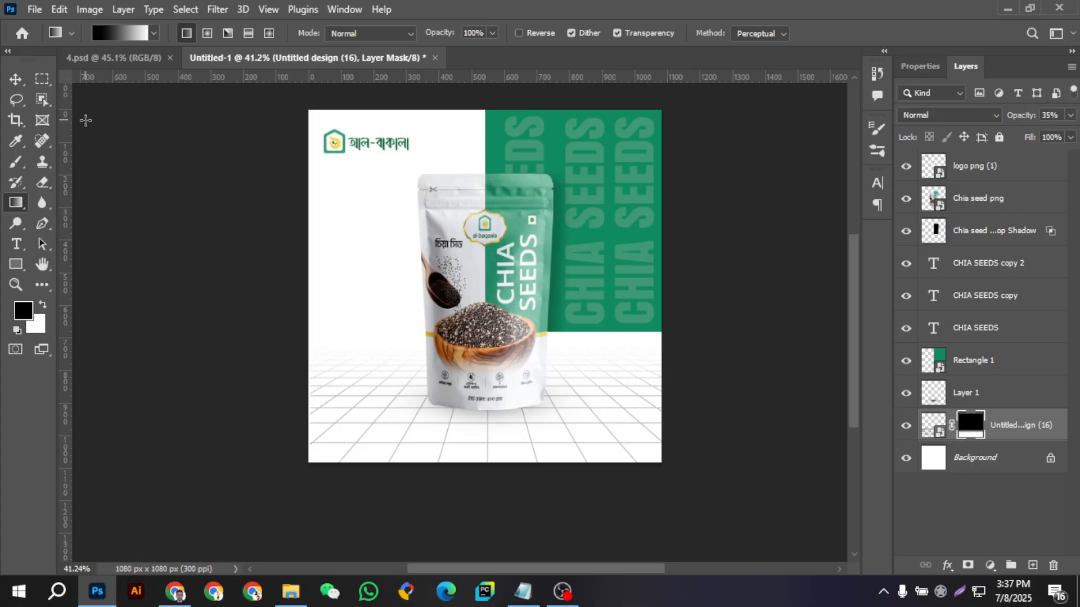
left_click(15, 79)
left_click(773, 419)
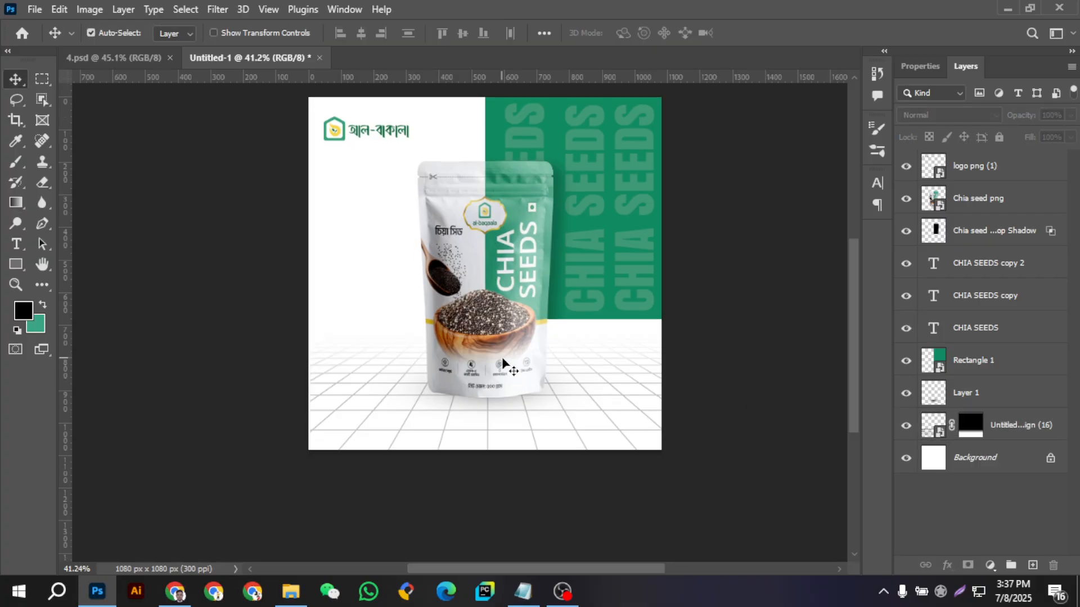
- Move the pouch's floor shadow on Layer 1 about 20 px left and 17 px down
scroll(520, 403, "up", 4)
left_click(959, 397)
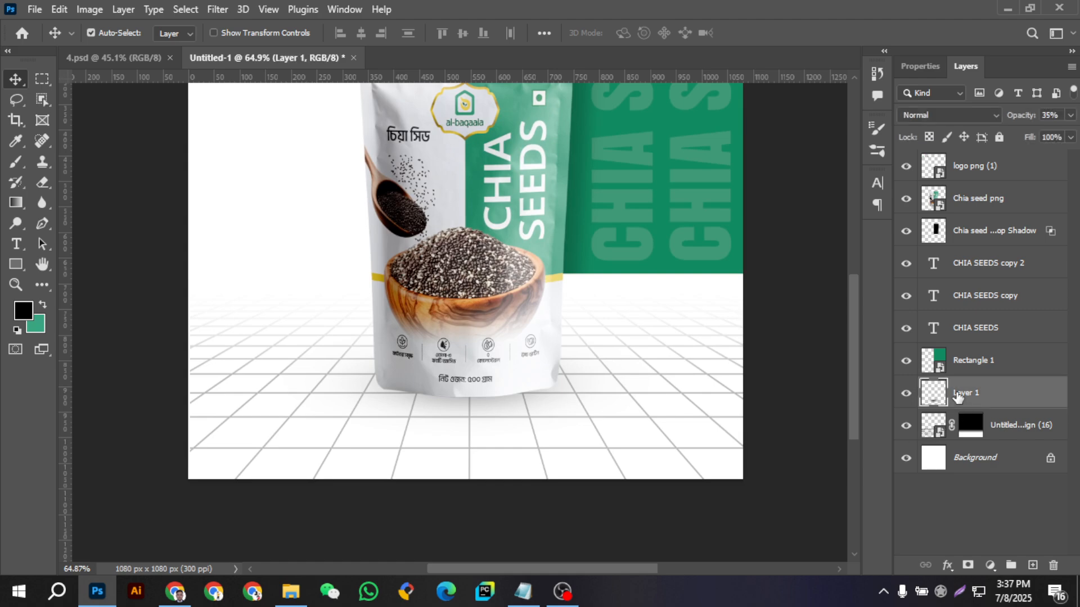
key("ctrl+t")
left_click_drag(482, 403, 496, 427)
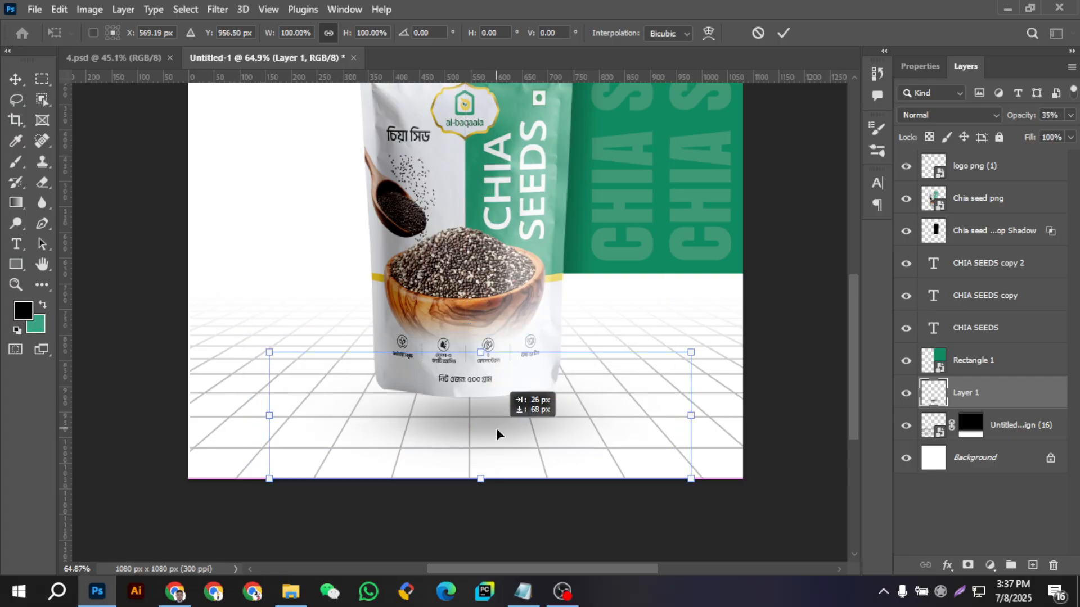
key("ctrl+z")
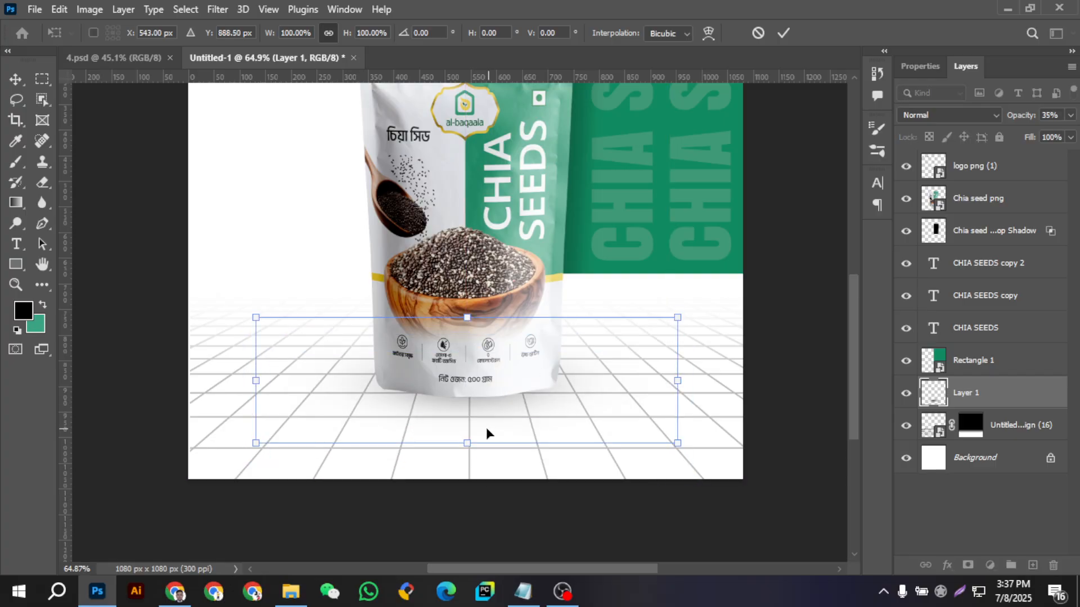
left_click_drag(459, 400, 453, 412)
scroll(508, 404, "down", 5)
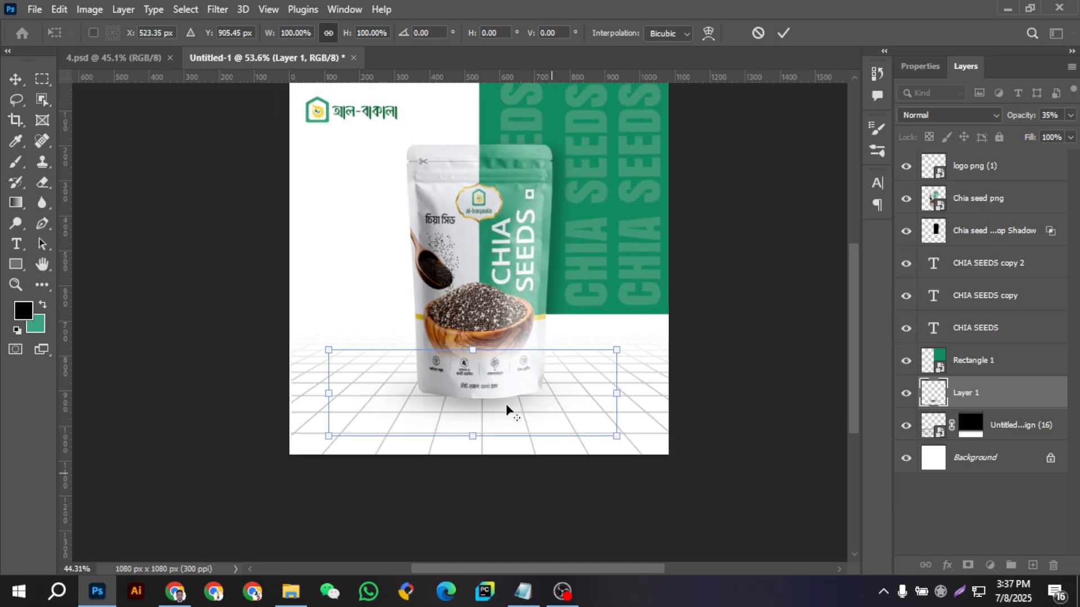
- Hide and show the grid layer to compare the design with and without the floor grid
left_click(902, 426)
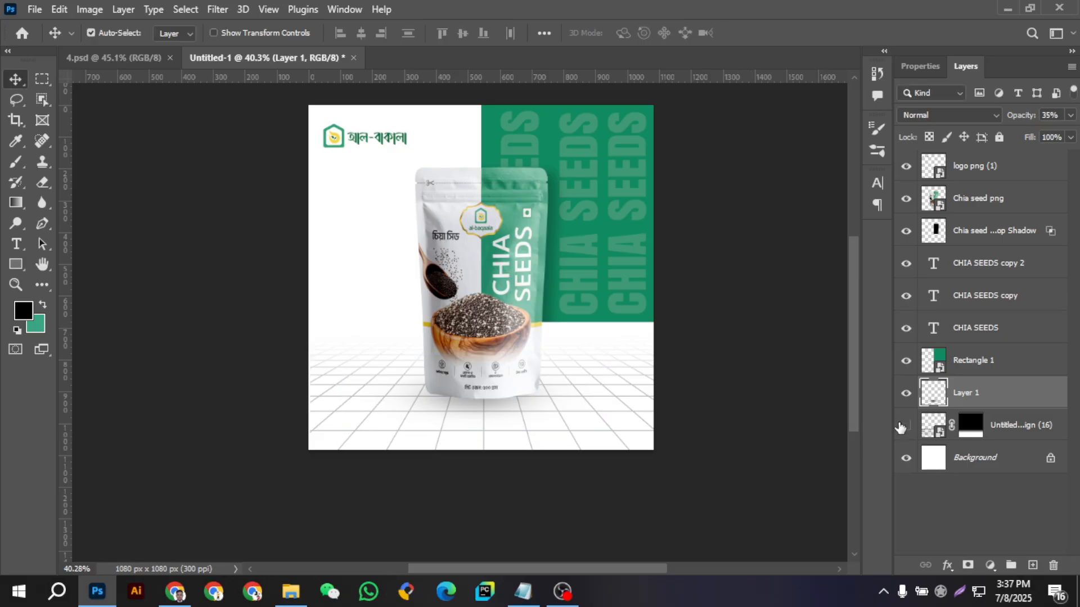
left_click(902, 427)
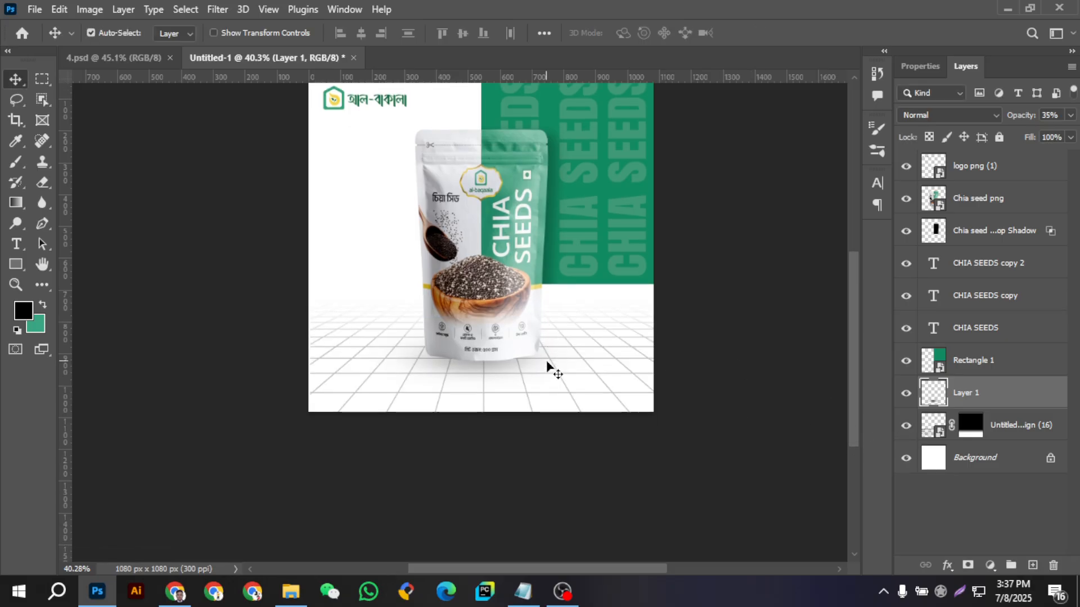
- Set the opacity of the pouch's floor shadow on Layer 1 to 100%
scroll(549, 369, "up", 10)
left_click_drag(476, 377, 498, 327)
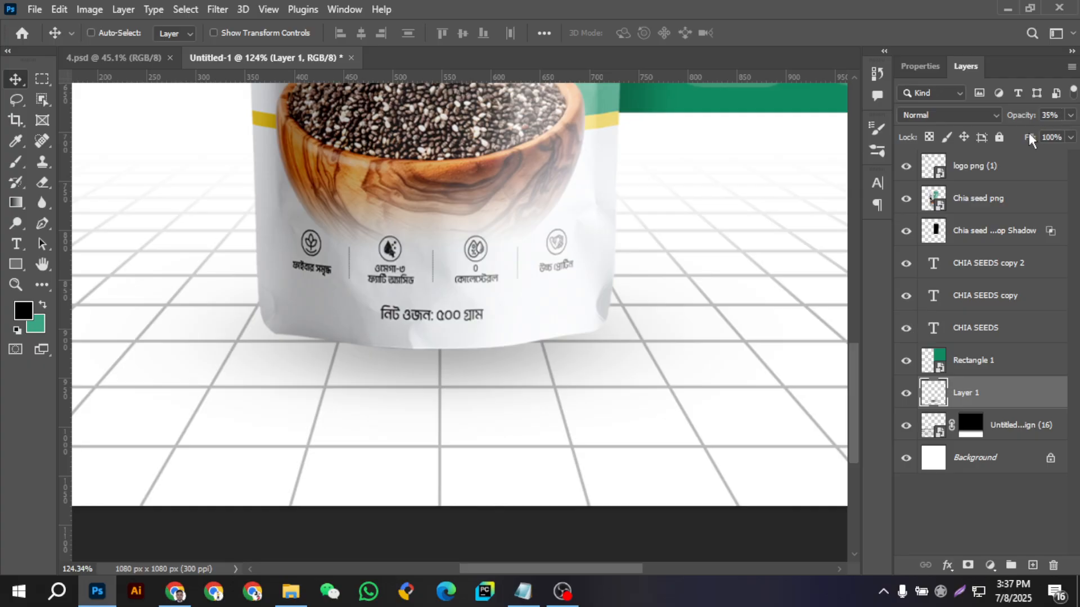
scroll(692, 315, "down", 5)
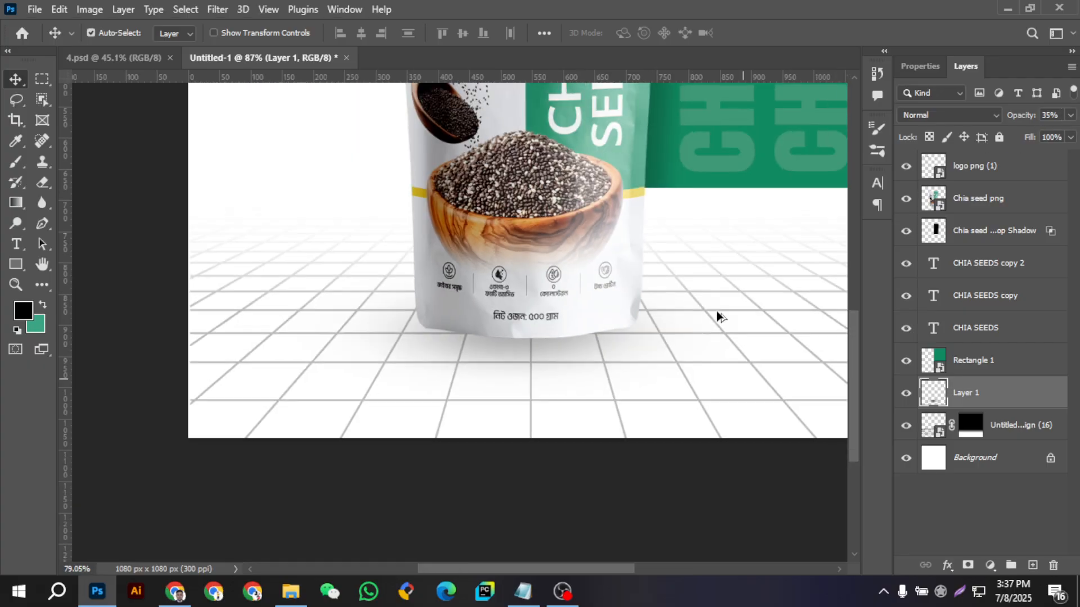
left_click(1070, 117)
left_click_drag(1033, 135, 1074, 136)
left_click(528, 506)
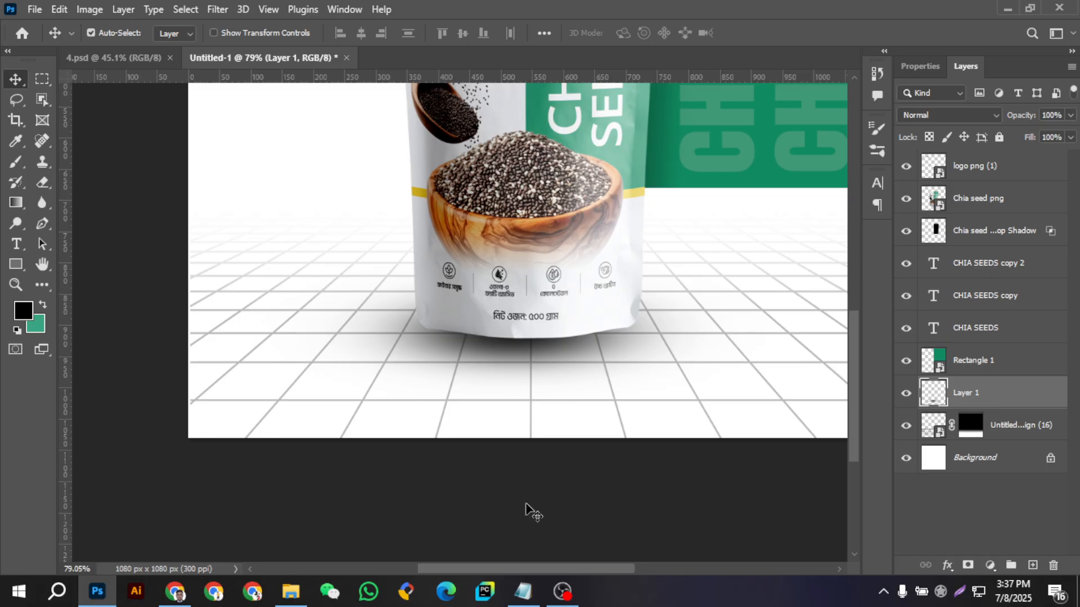
- Move the pouch's floor shadow on Layer 1 slightly up and left so it sits tighter under the pouch's base
scroll(388, 479, "down", 4)
scroll(529, 352, "up", 4)
left_click_drag(523, 342, 513, 332)
scroll(481, 428, "down", 4)
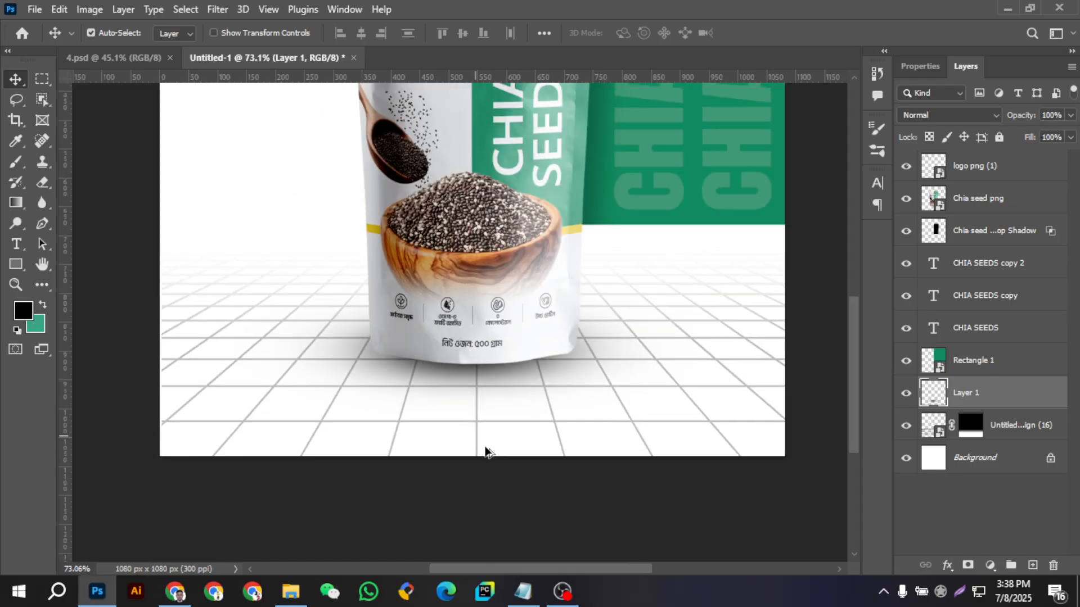
scroll(622, 386, "down", 2)
left_click(1012, 428)
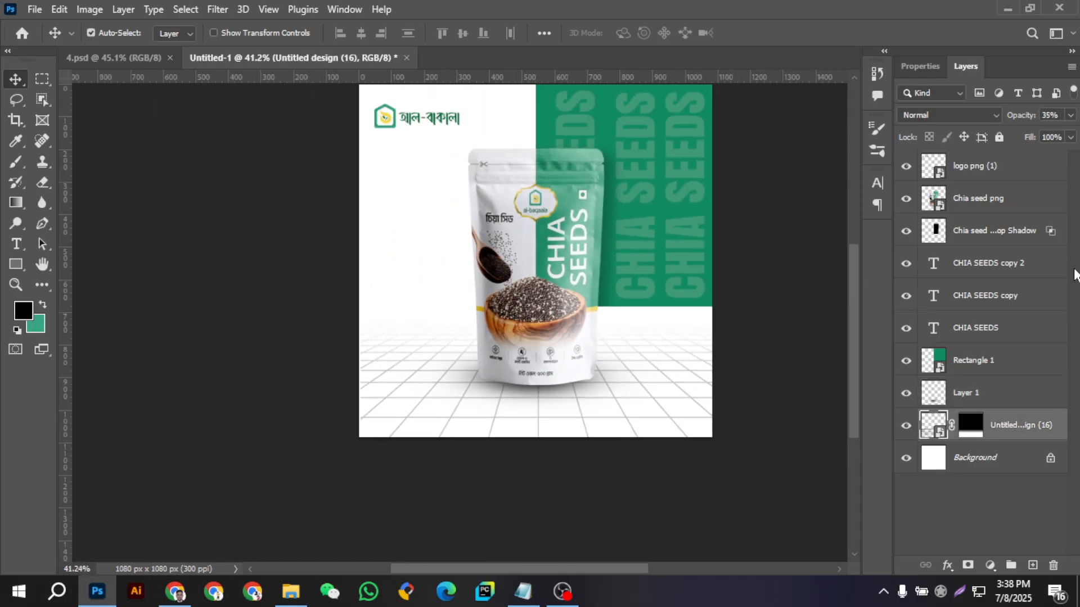
scroll(404, 400, "down", 2)
left_click(774, 342)
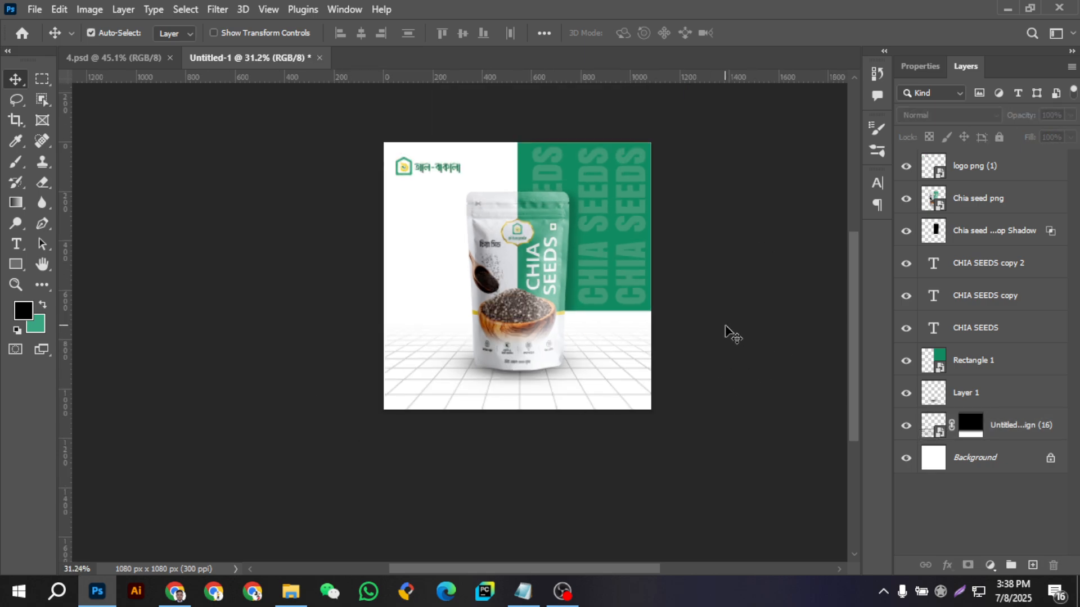
scroll(720, 324, "up", 1)
scroll(478, 577, "right", 3)
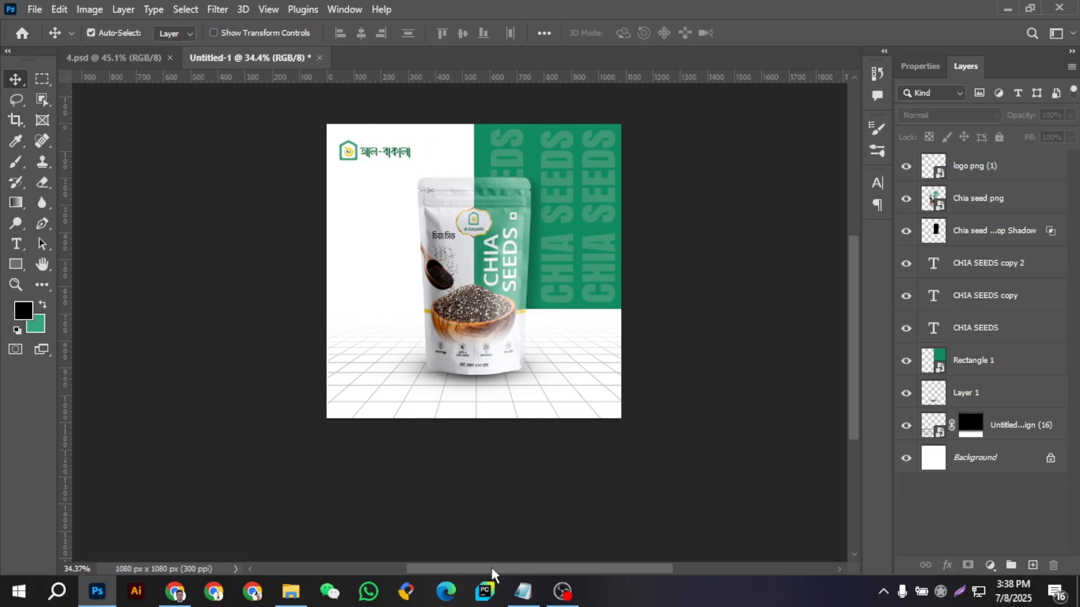
scroll(557, 388, "up", 1)
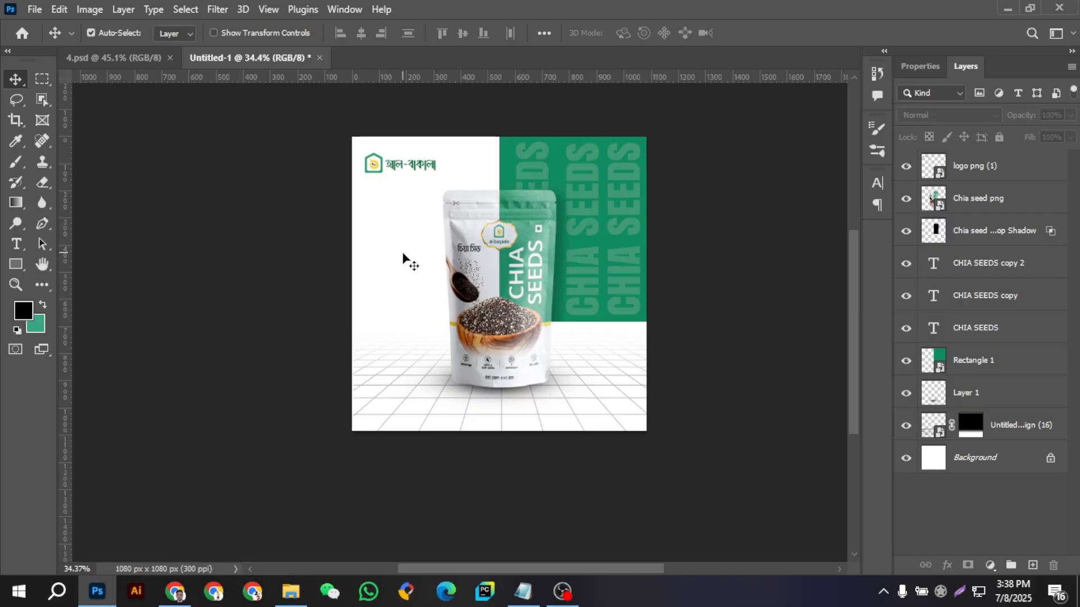
- Switch to Informetion.txt in Notepad and copy the phrase "চিয়া সিডস ওজন" from the first title, then return to the design
mouse_move(512, 595)
left_click(522, 591)
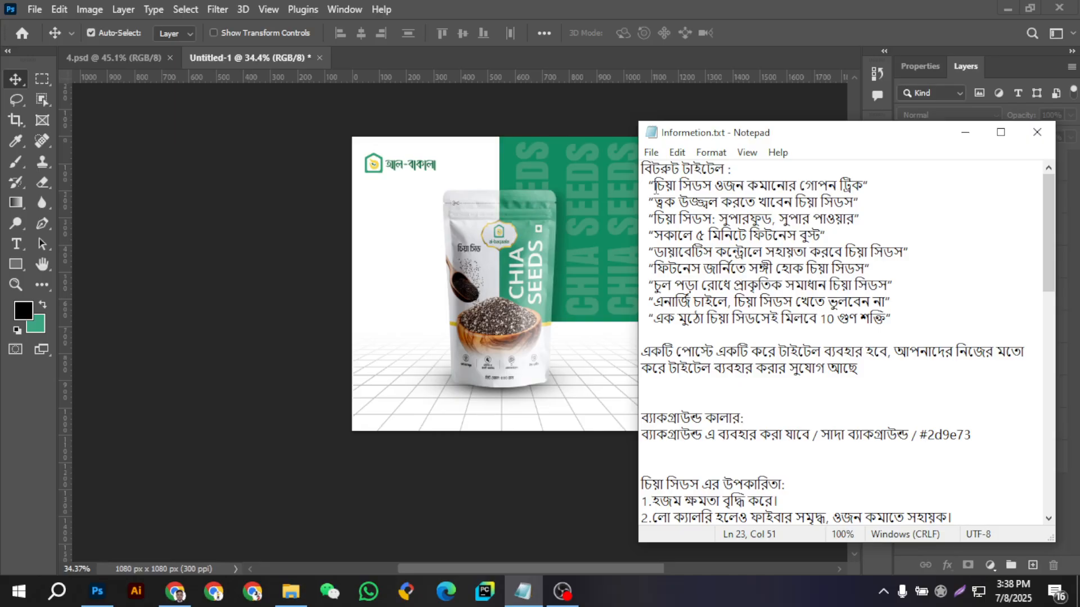
left_click_drag(655, 188, 752, 188)
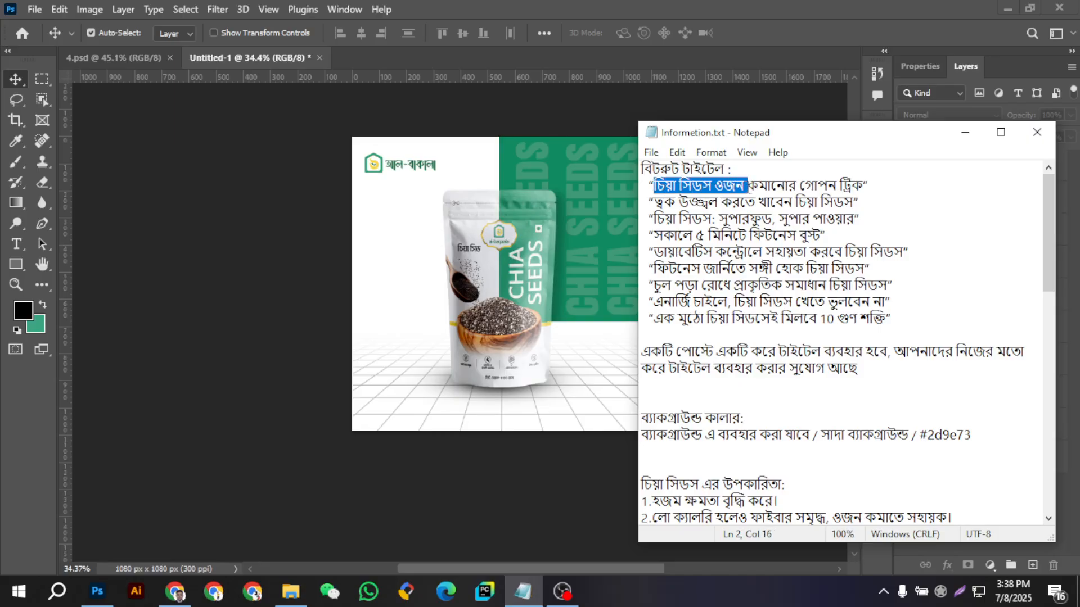
right_click(738, 187)
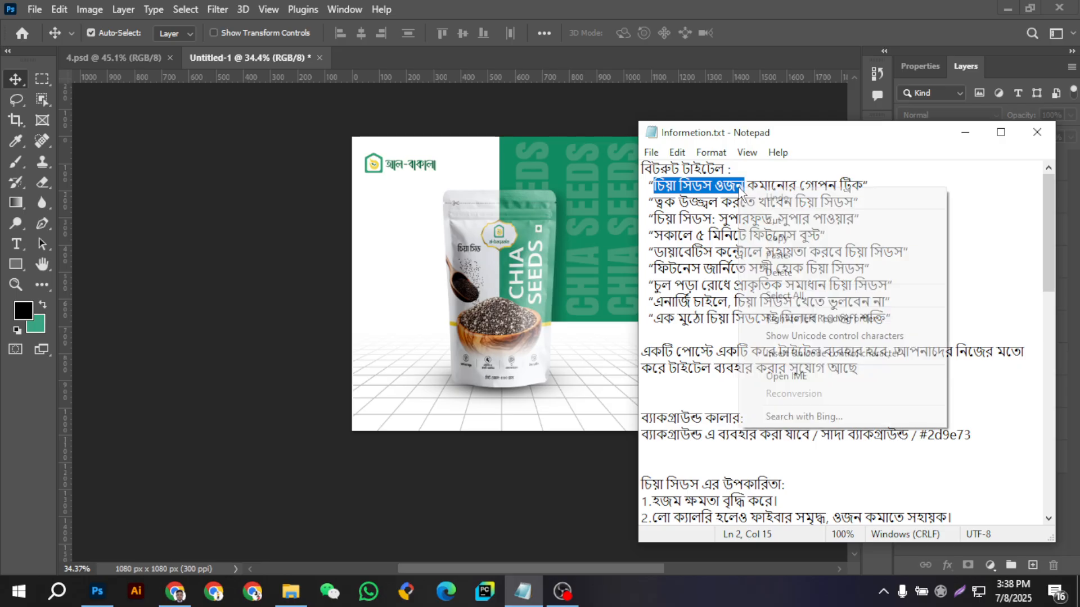
left_click(765, 238)
left_click(964, 136)
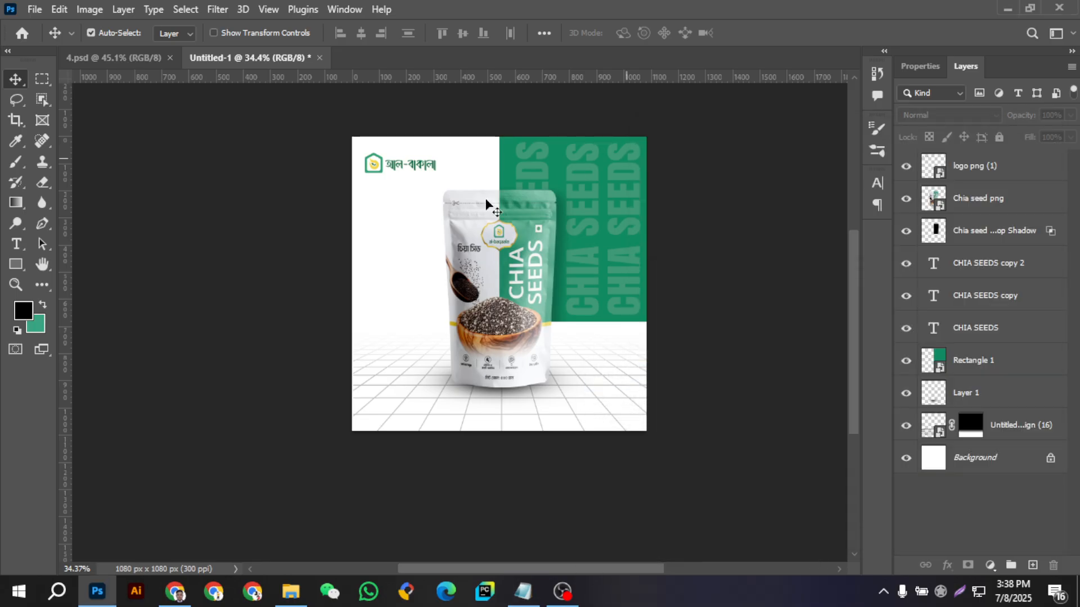
- Paste the copied "চিয়া সিডস ওজন" into a new text layer on the white area beside the pouch, below the logo
scroll(386, 212, "up", 5)
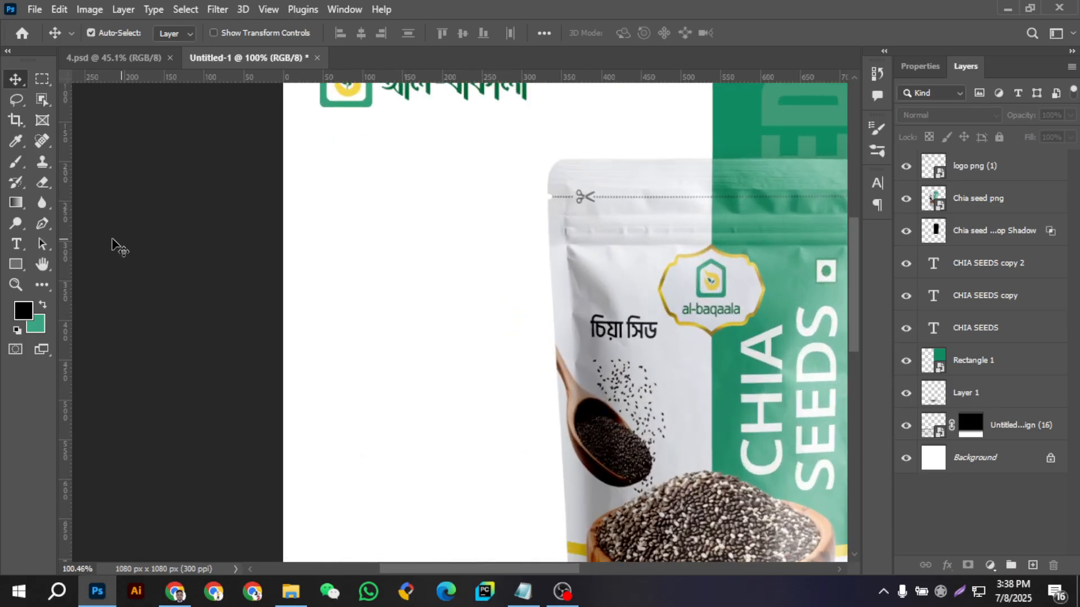
left_click(16, 243)
left_click(350, 274)
right_click(350, 274)
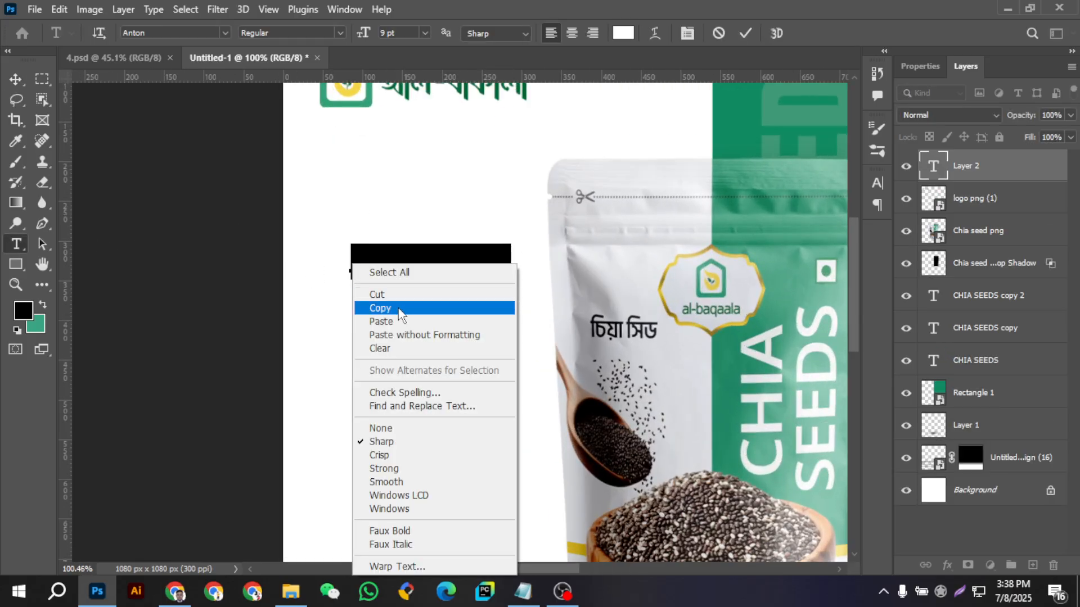
left_click(392, 320)
- Change the colour of the whole "চিয়া সিডস ওজন" text to black
key("ctrl+a")
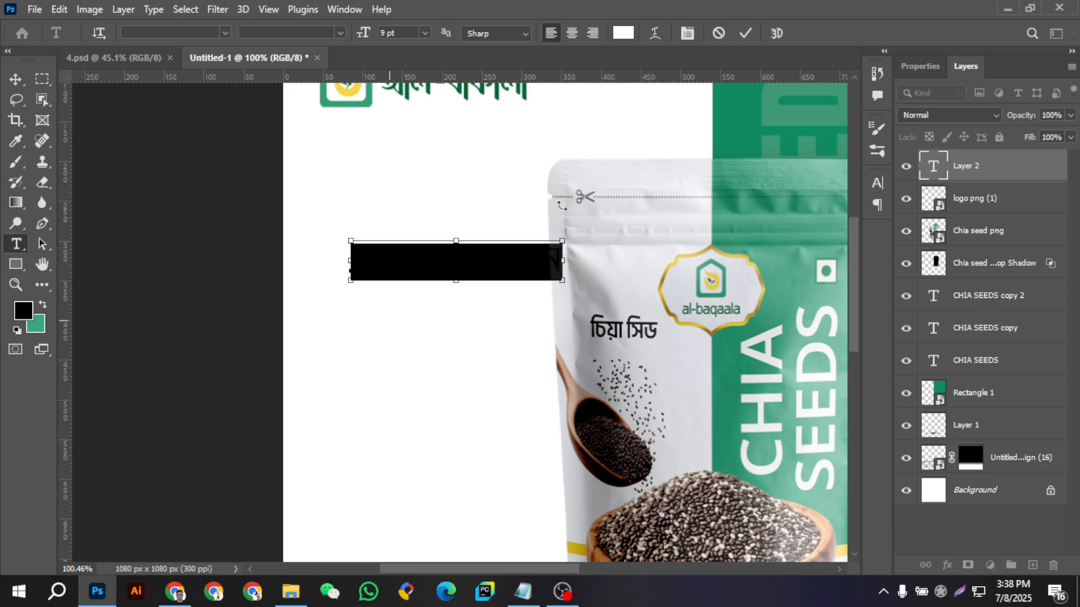
left_click(623, 33)
left_click_drag(689, 436, 660, 504)
left_click(1019, 295)
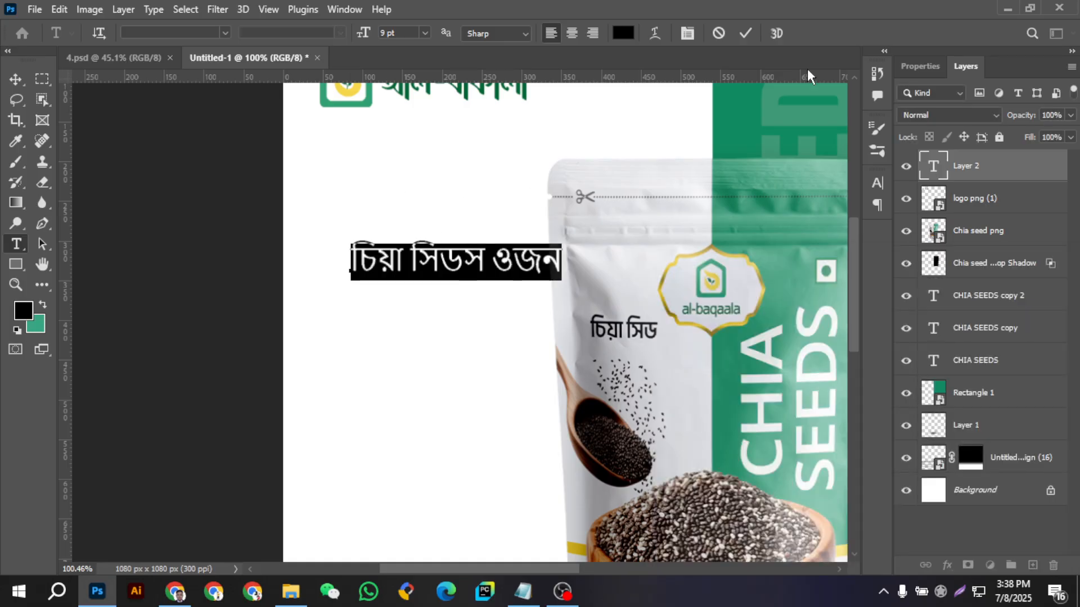
left_click(743, 34)
left_click(423, 228)
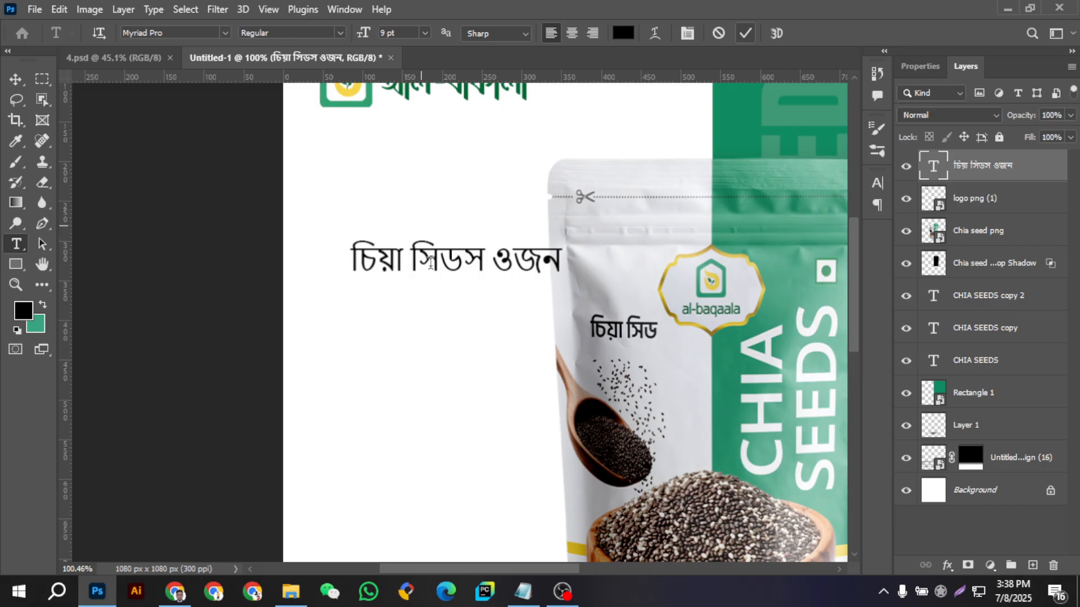
left_click(15, 79)
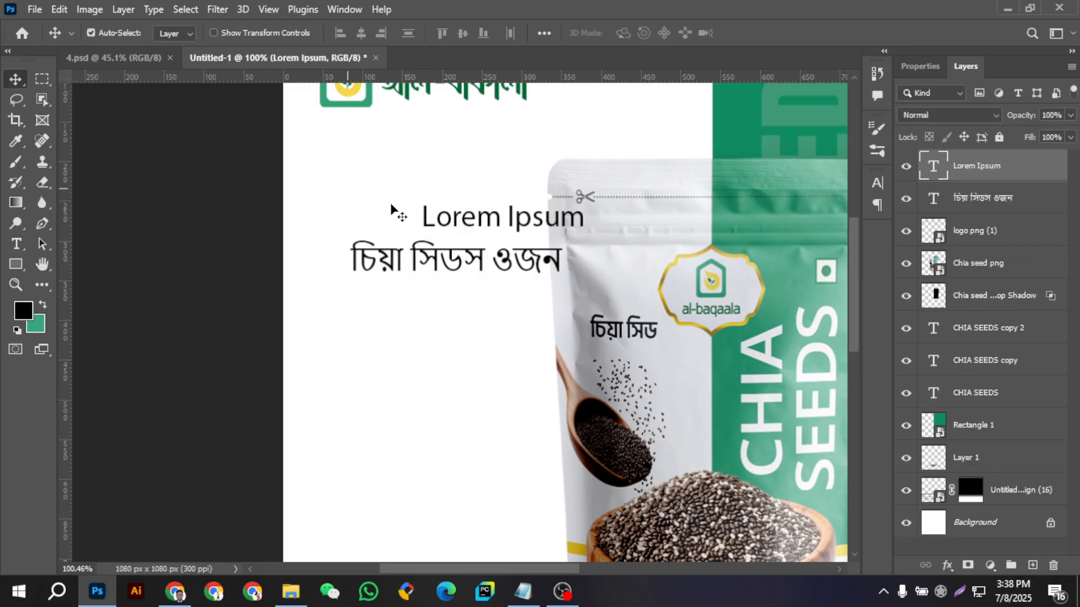
key("Delete")
left_click(116, 126, "ctrl")
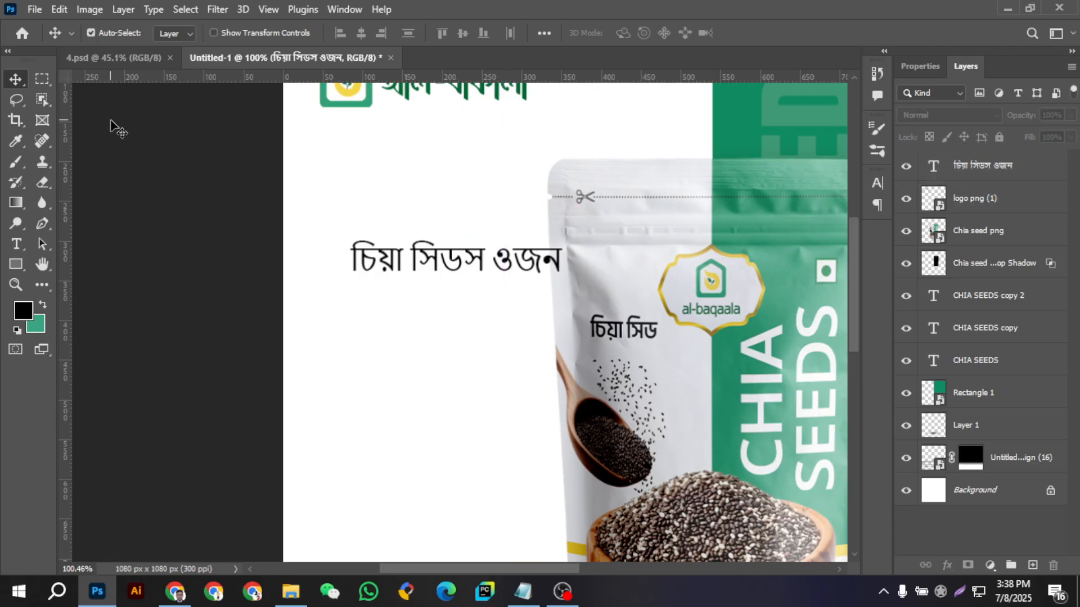
- Move the "চিয়া সিডস ওজন" headline slightly up and left and set its font to Li Ador Noirrit
left_click_drag(435, 277, 423, 253)
double_click(422, 252)
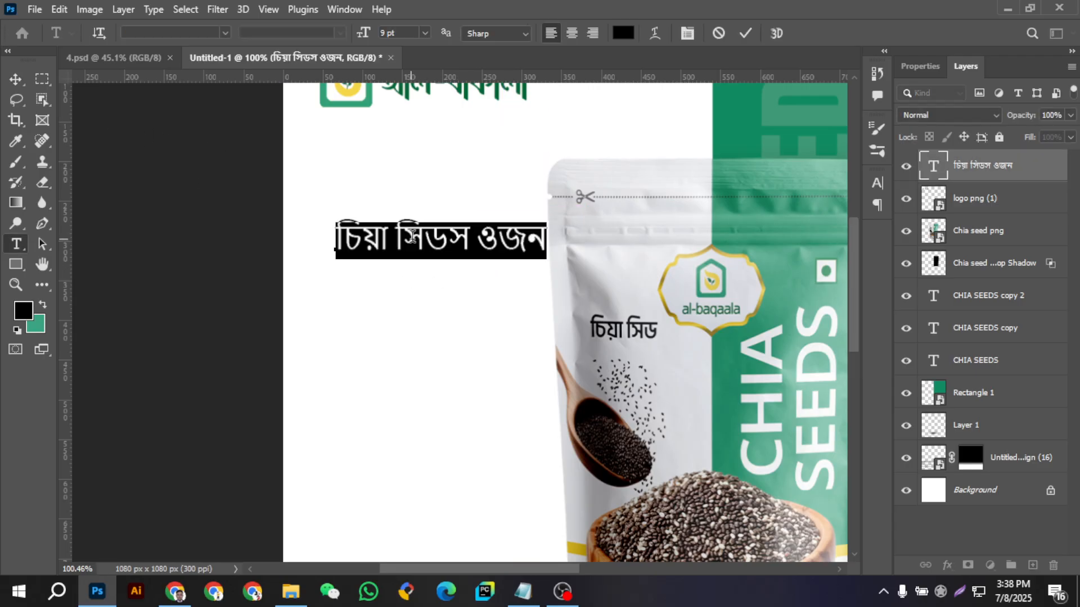
left_click(225, 33)
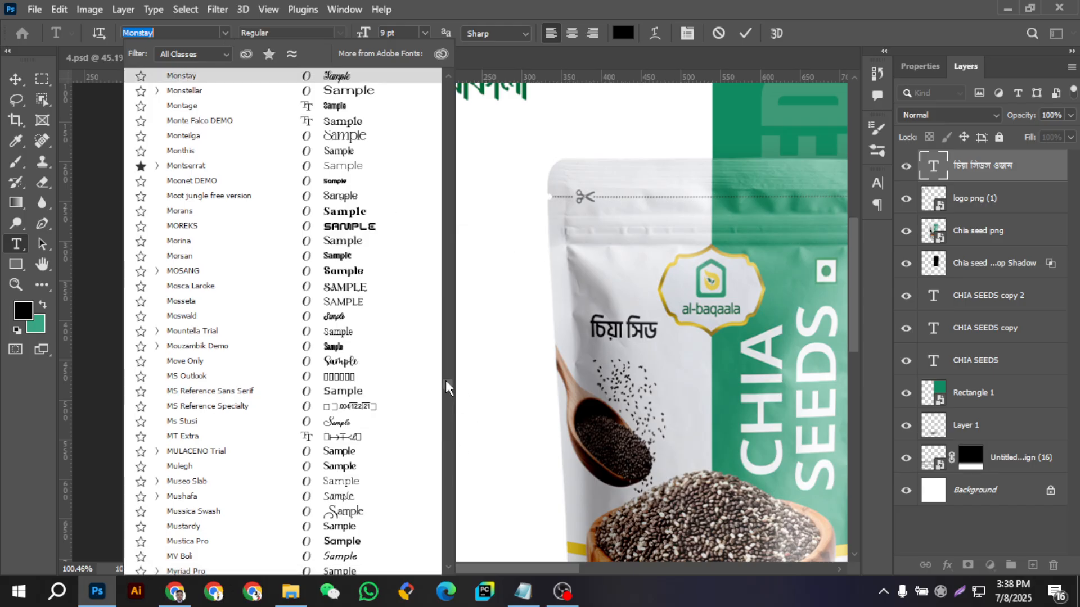
left_click_drag(449, 388, 400, 110)
scroll(371, 179, "up", 1)
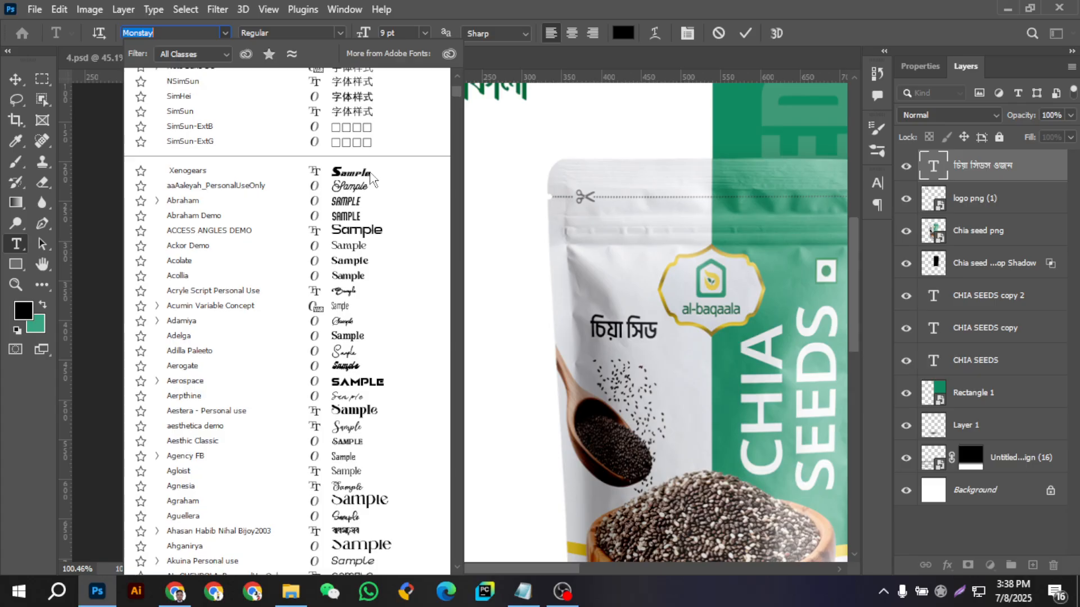
scroll(371, 179, "up", 5)
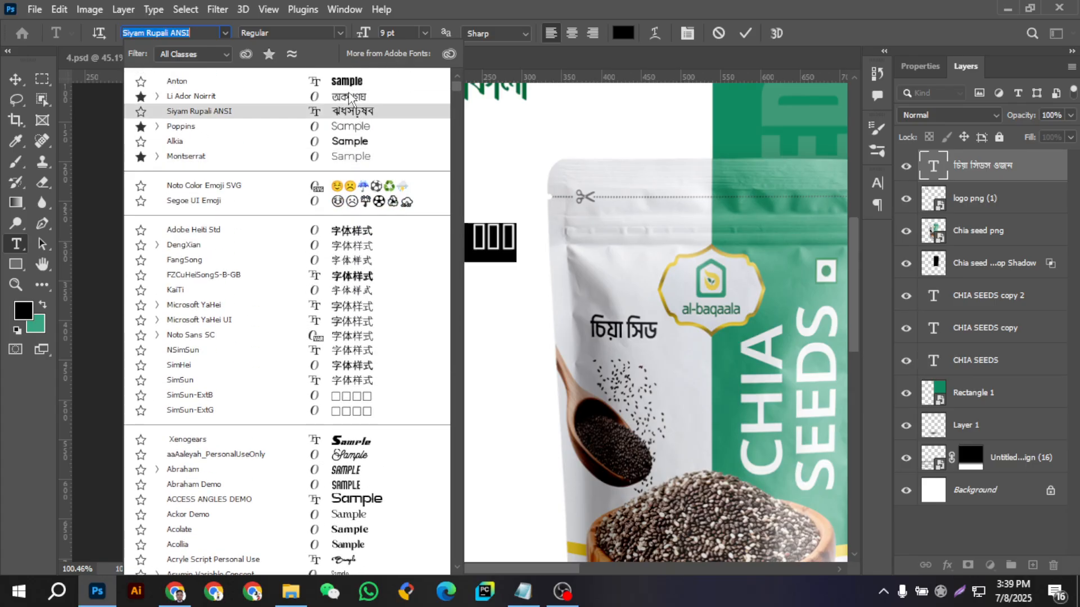
left_click(349, 97)
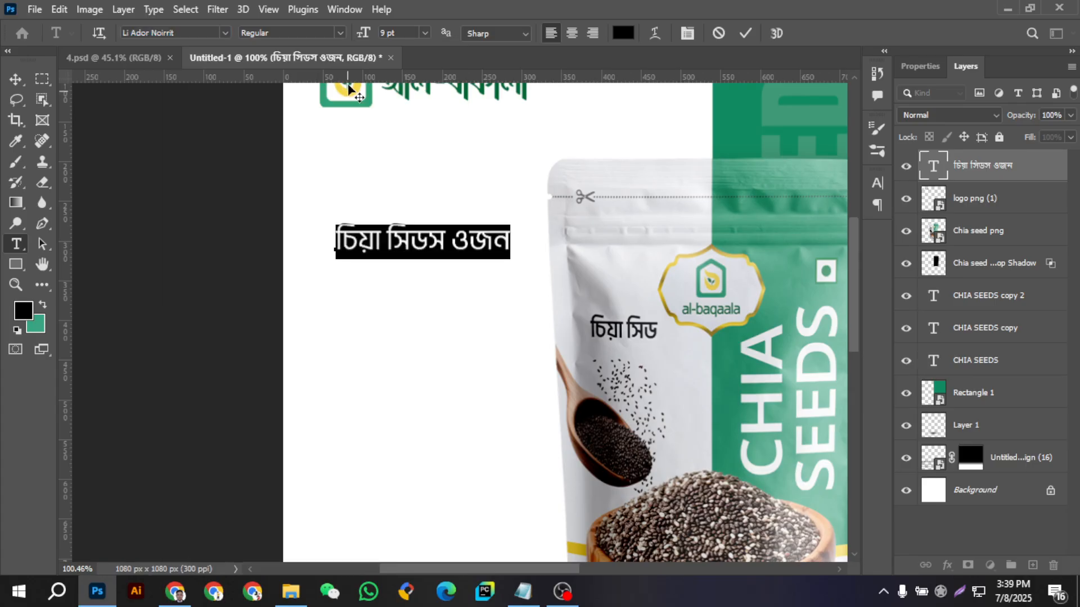
- Set the headline's font weight to SemiBold and move the text slightly down
left_click(339, 34)
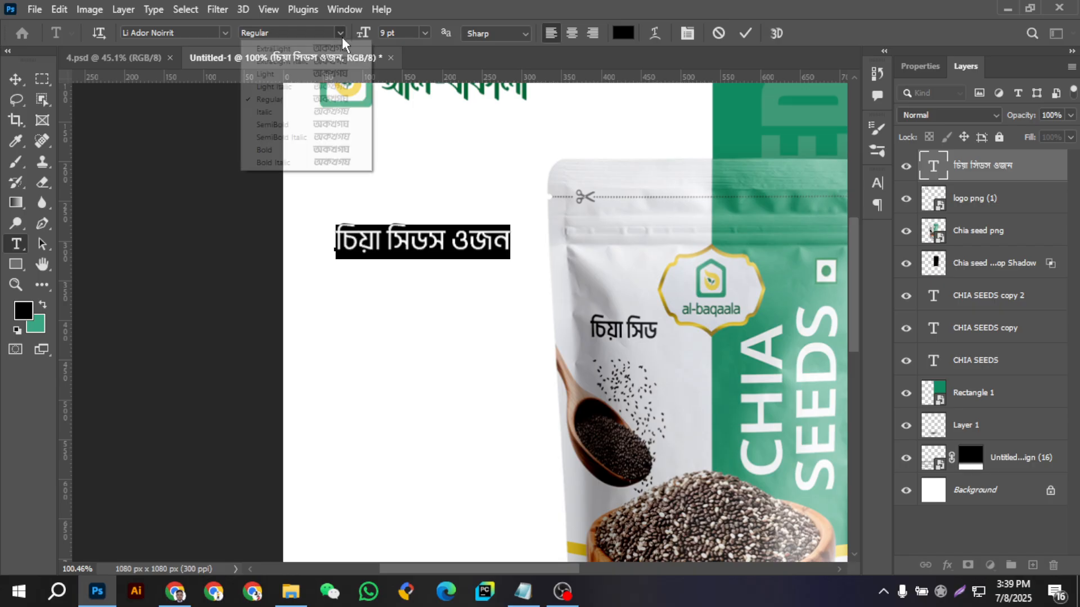
left_click(311, 125)
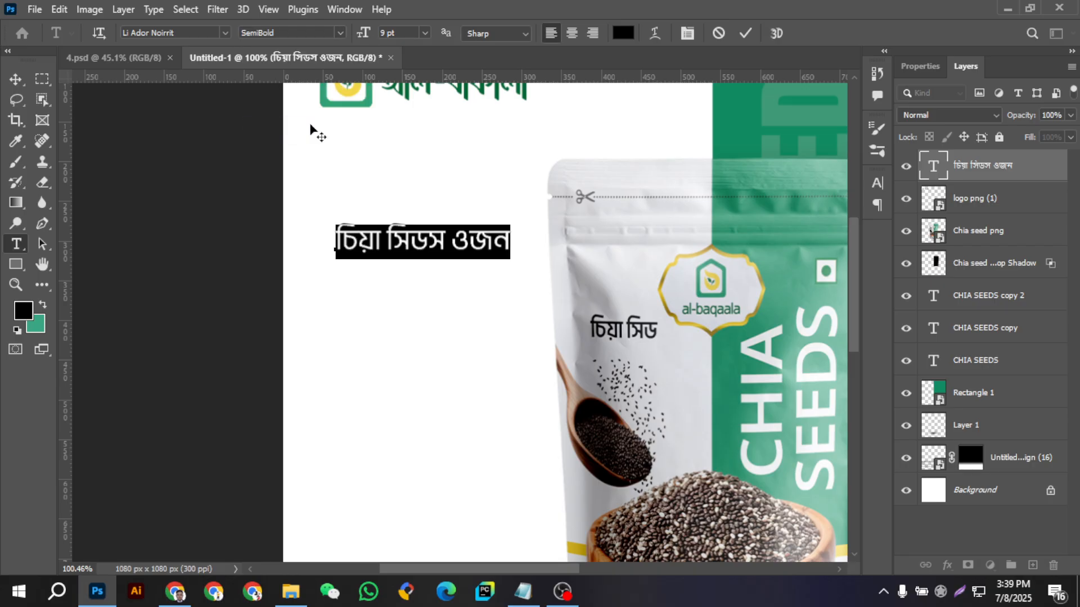
left_click(744, 34)
key("v")
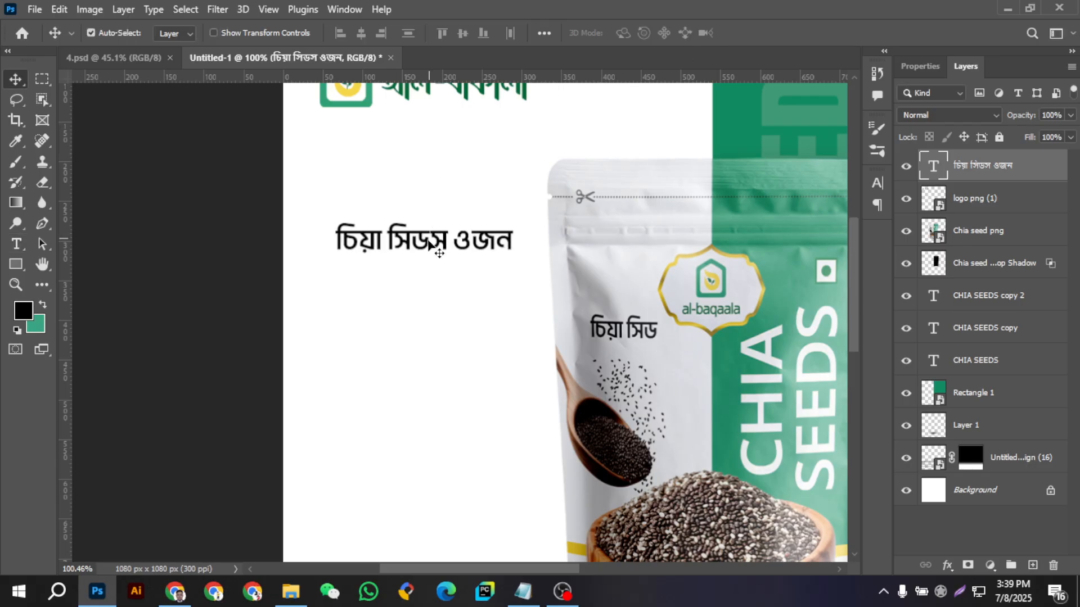
scroll(425, 246, "up", 1)
left_click_drag(427, 246, 429, 269)
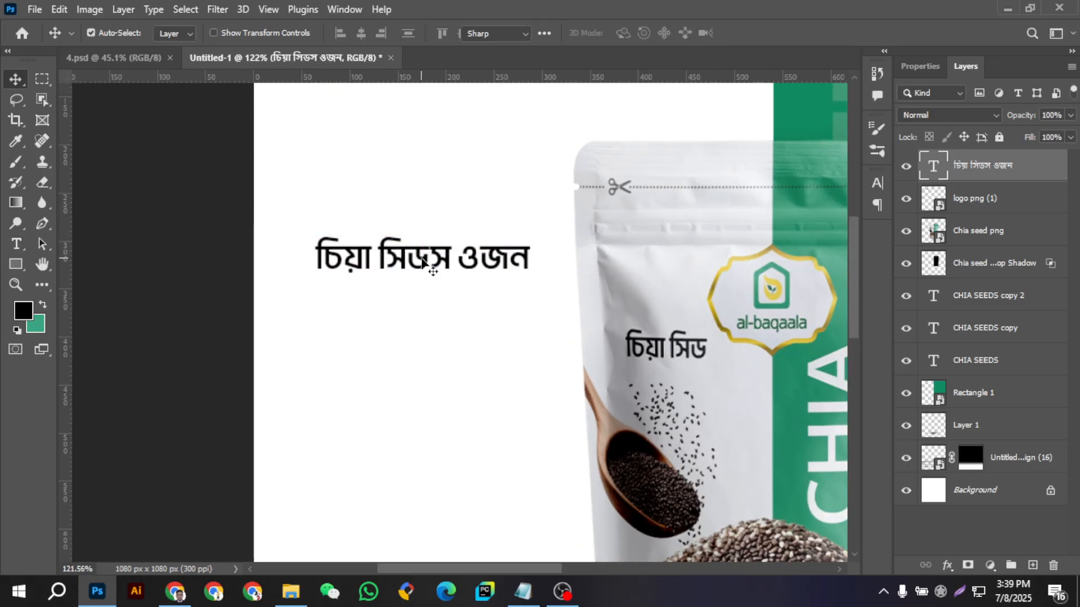
double_click(421, 255)
left_click(877, 183)
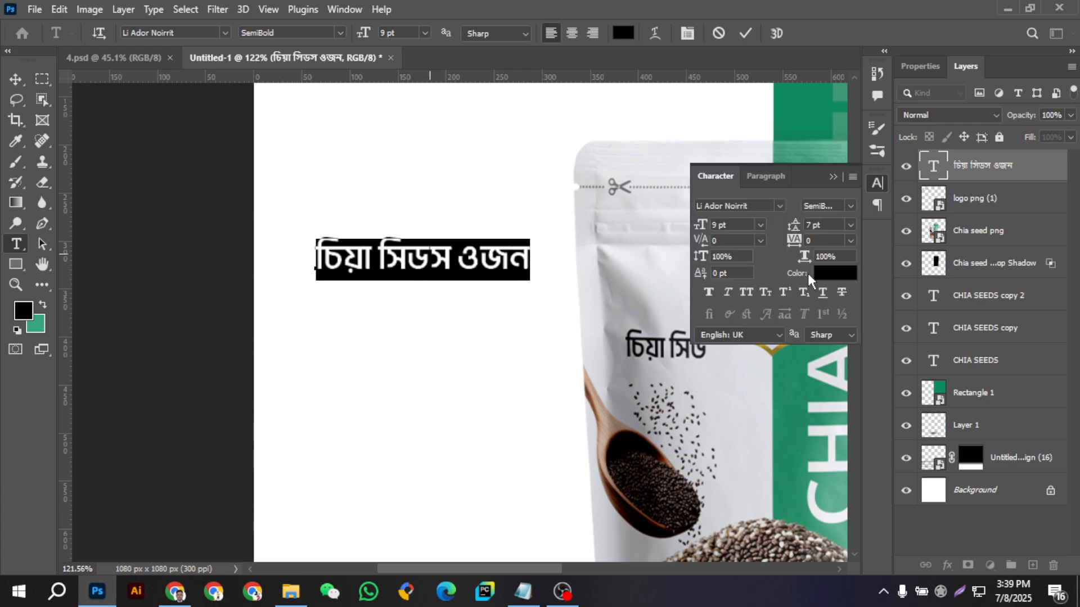
left_click(833, 176)
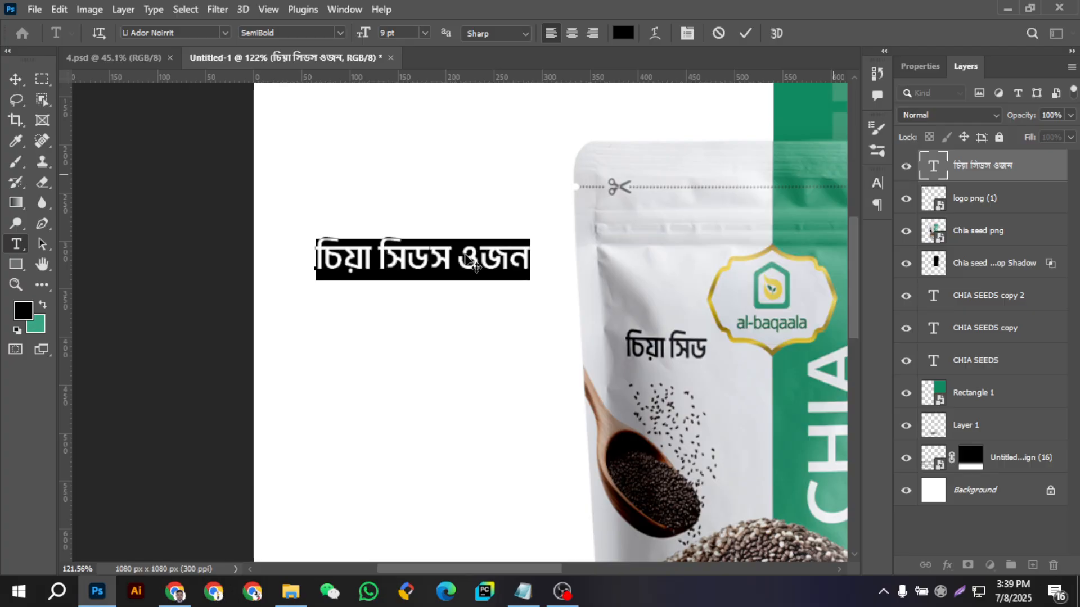
left_click(745, 35)
key("v")
scroll(484, 270, "up", 1)
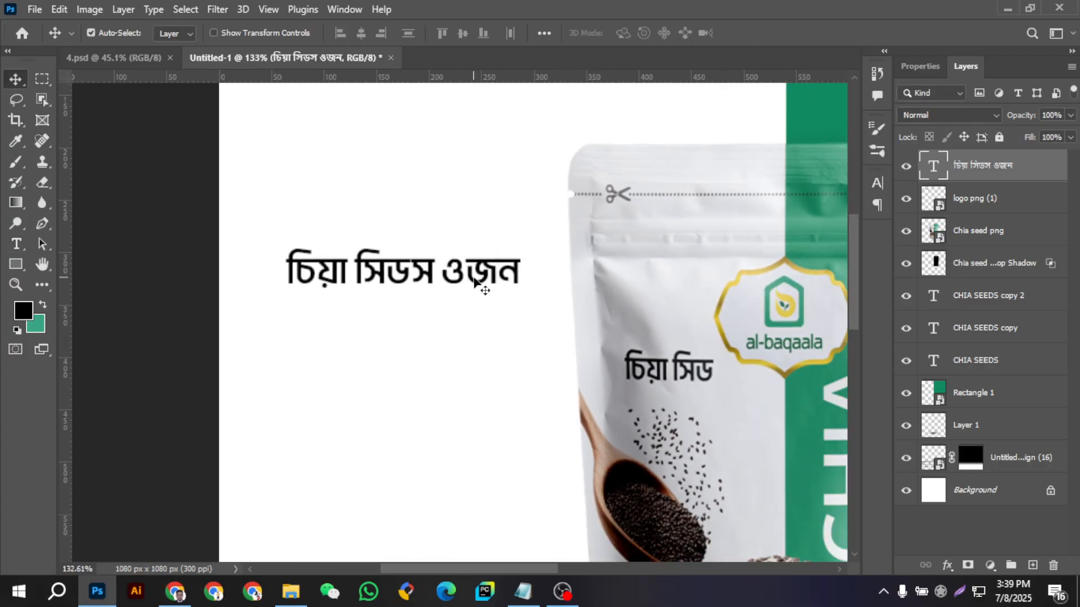
- Duplicate the "চিয়া সিডস ওজন" headline straight down by about 37 px as a second line
scroll(474, 277, "down", 4)
scroll(462, 282, "up", 5)
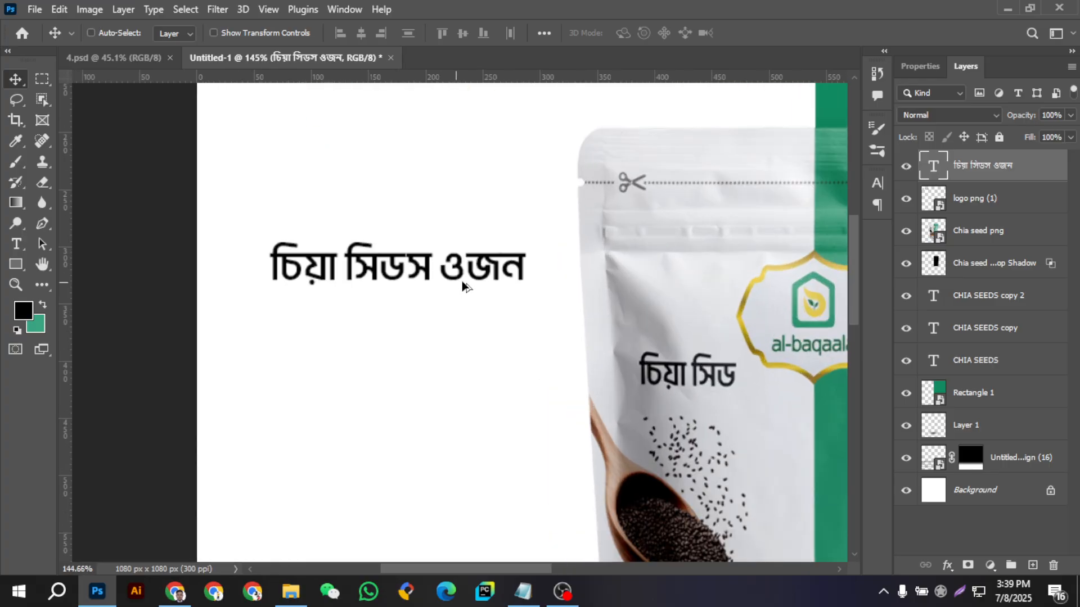
left_click_drag(456, 281, 456, 325)
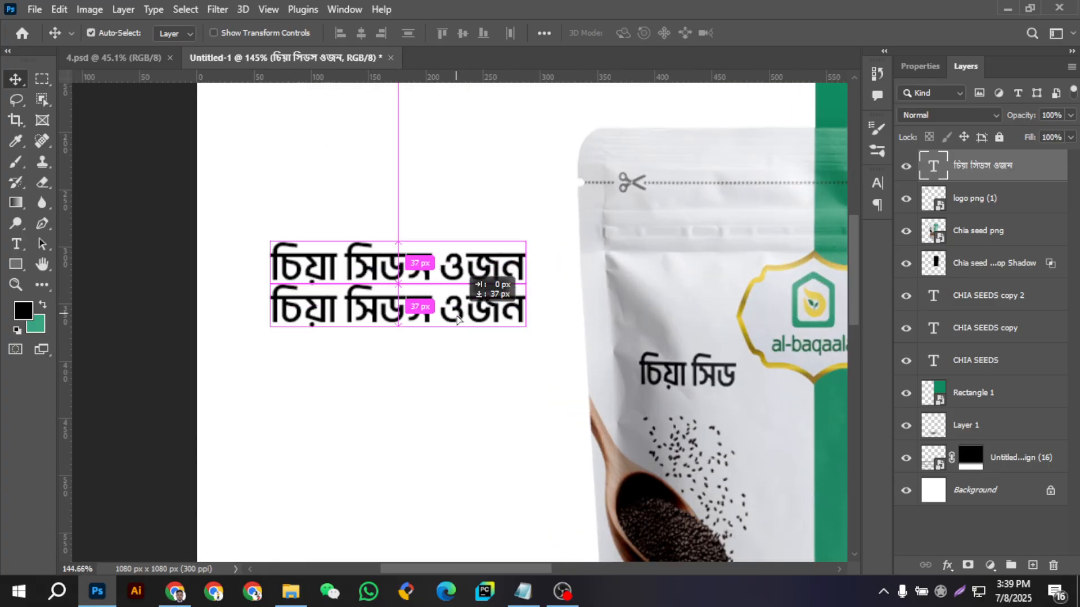
- Switch to the Informetion.txt notes in Notepad, copy the phrase "কমানোর গোপন ট্রিক" from the first title and minimise the notes
left_click(523, 591)
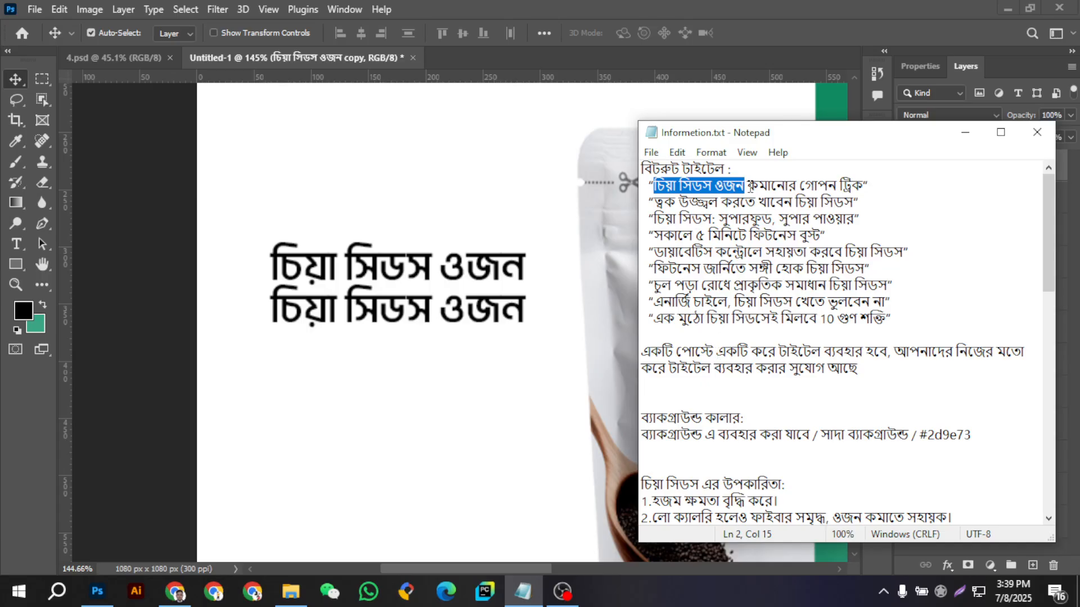
left_click_drag(748, 186, 863, 186)
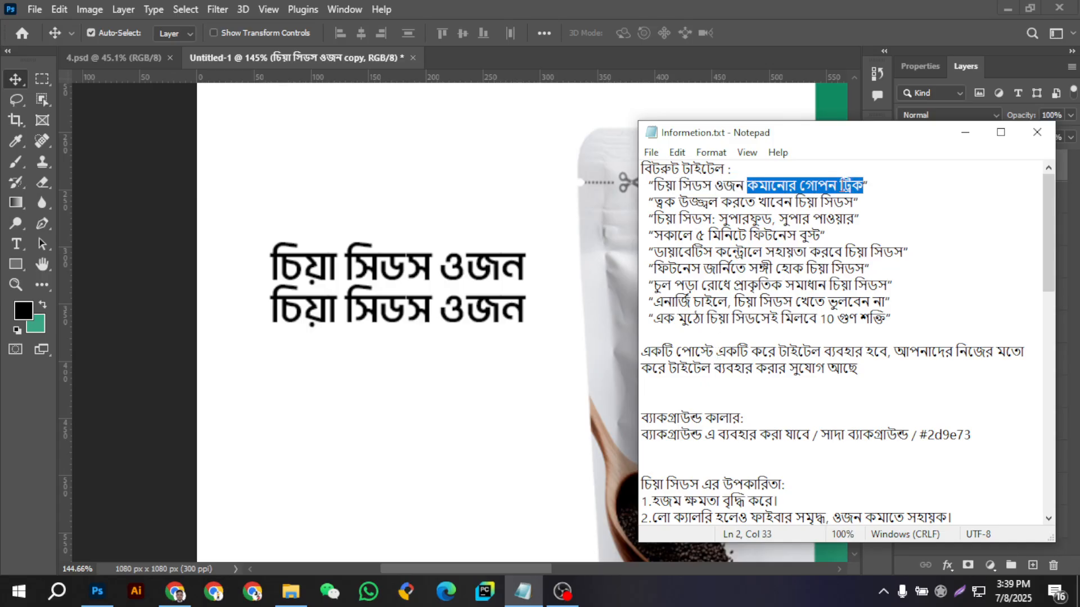
right_click(842, 186)
left_click(870, 229)
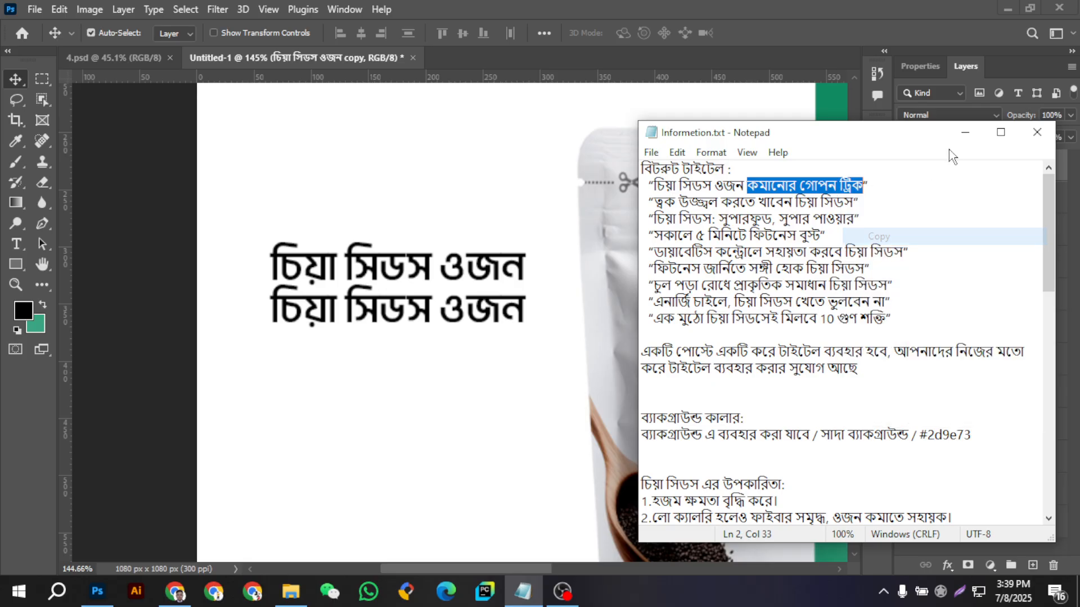
left_click(964, 132)
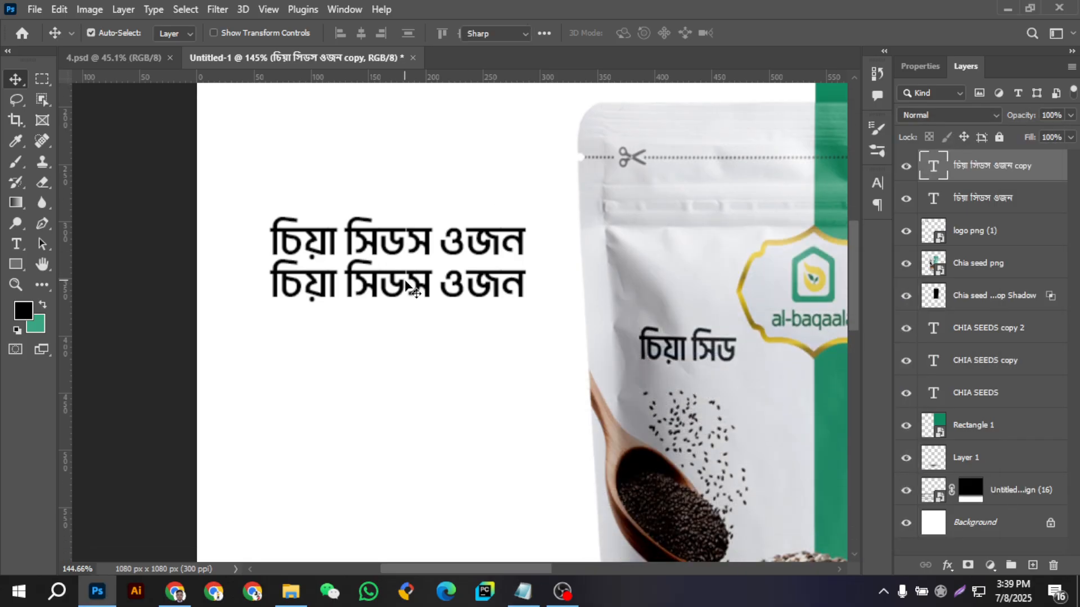
- Replace the text of the duplicated second headline line with the copied "কমানোর গোপন ট্রিক"
double_click(405, 276)
right_click(405, 277)
left_click(434, 319)
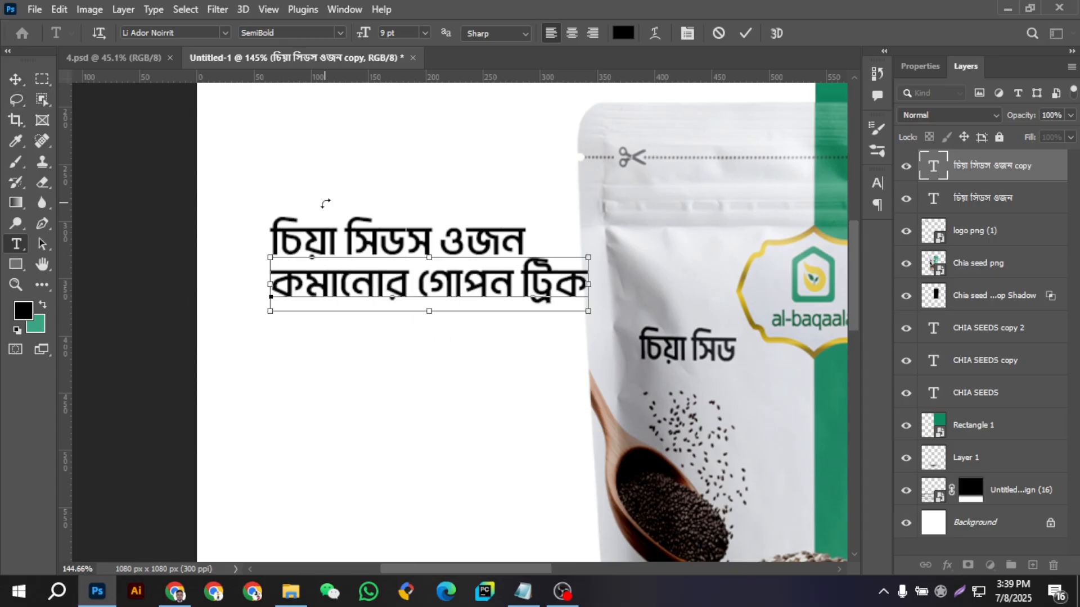
- Centre the two headline lines horizontally on each other, move them together slightly up and left, and deselect them
left_click(982, 206, "ctrl")
left_click(366, 34)
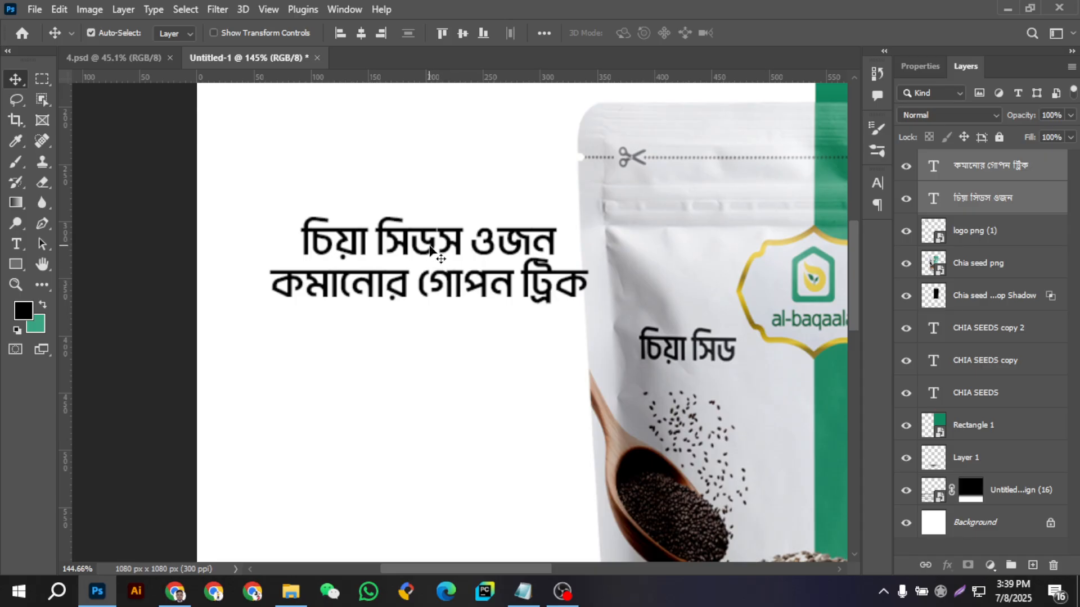
left_click_drag(429, 248, 409, 211)
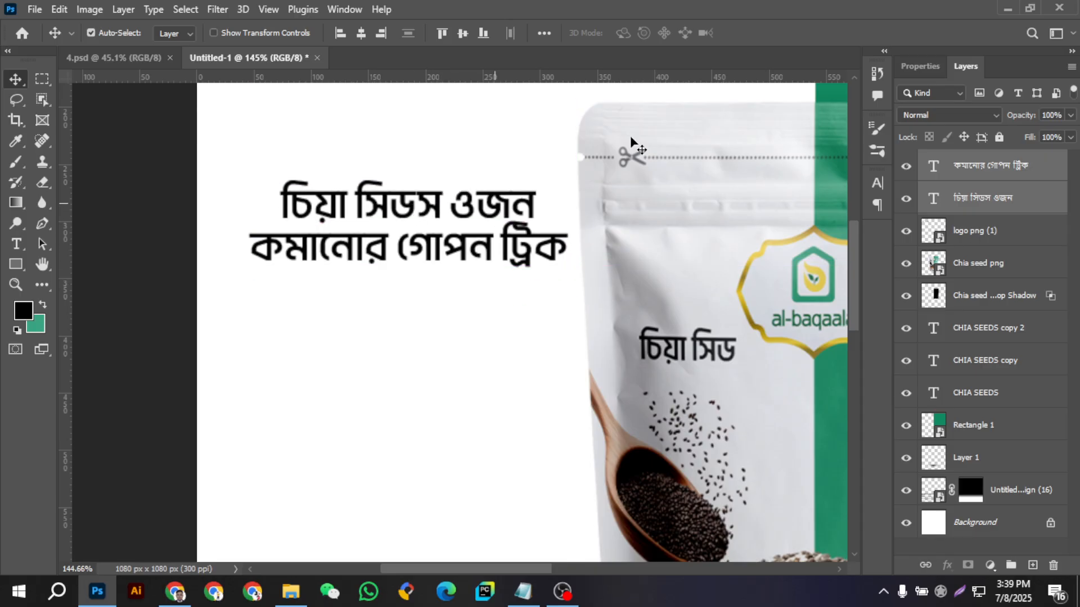
scroll(378, 301, "down", 6)
scroll(343, 251, "down", 4)
left_click(426, 219)
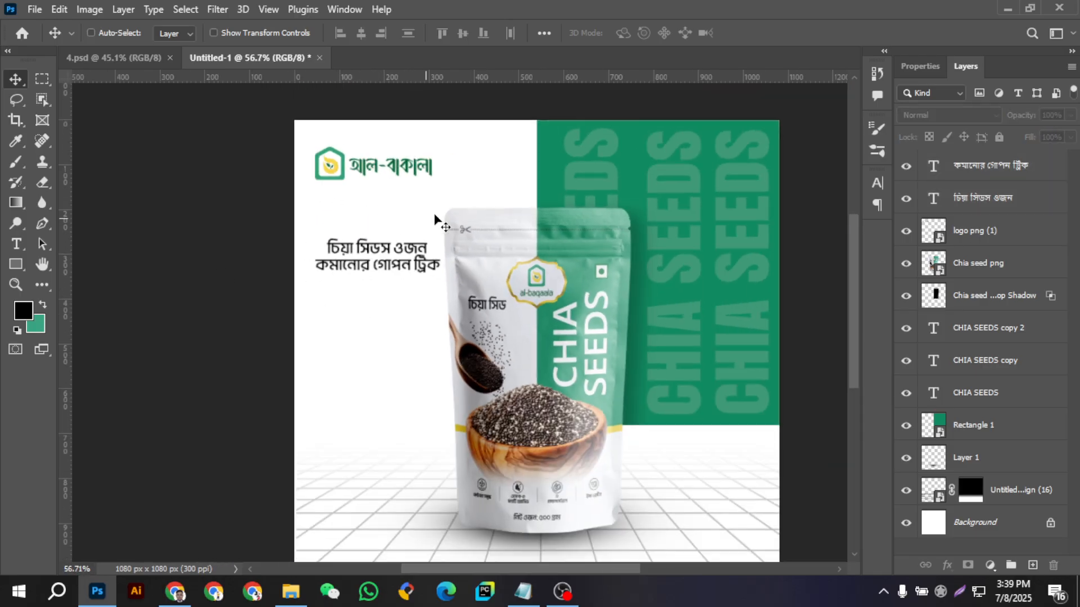
- Add a new layer above the headline layers and start a Pen path with one arched segment just below the headline
scroll(436, 219, "down", 2)
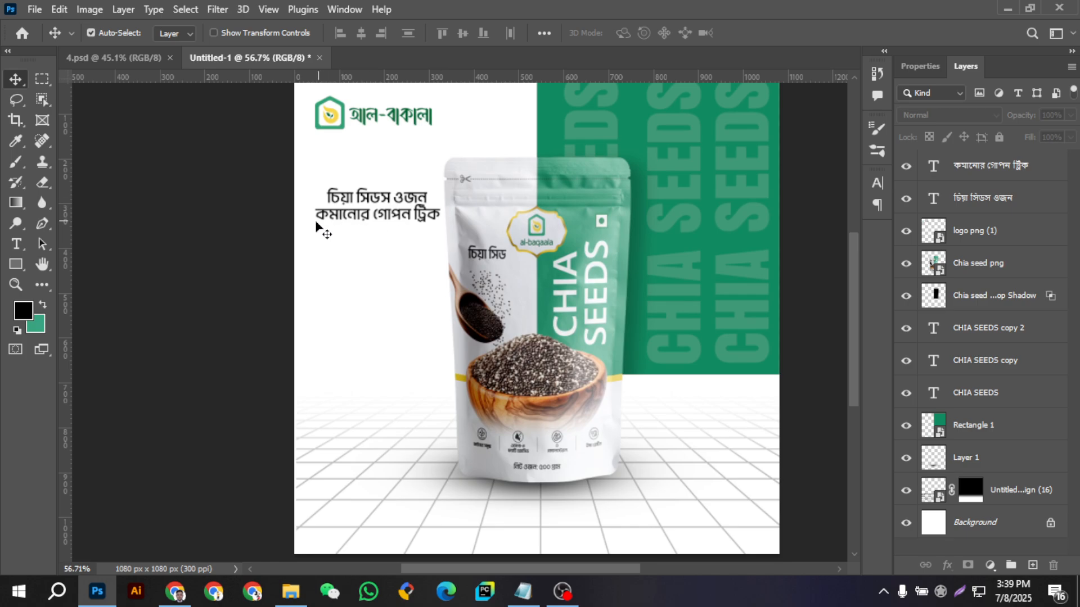
scroll(317, 225, "up", 5)
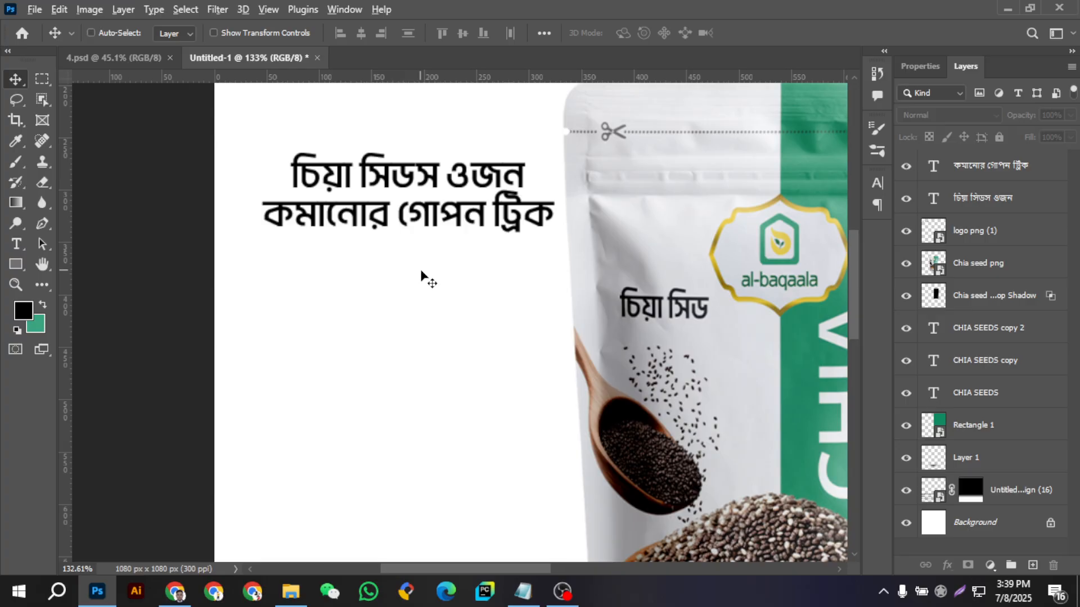
scroll(421, 276, "up", 2)
scroll(421, 276, "down", 3)
scroll(413, 273, "up", 3)
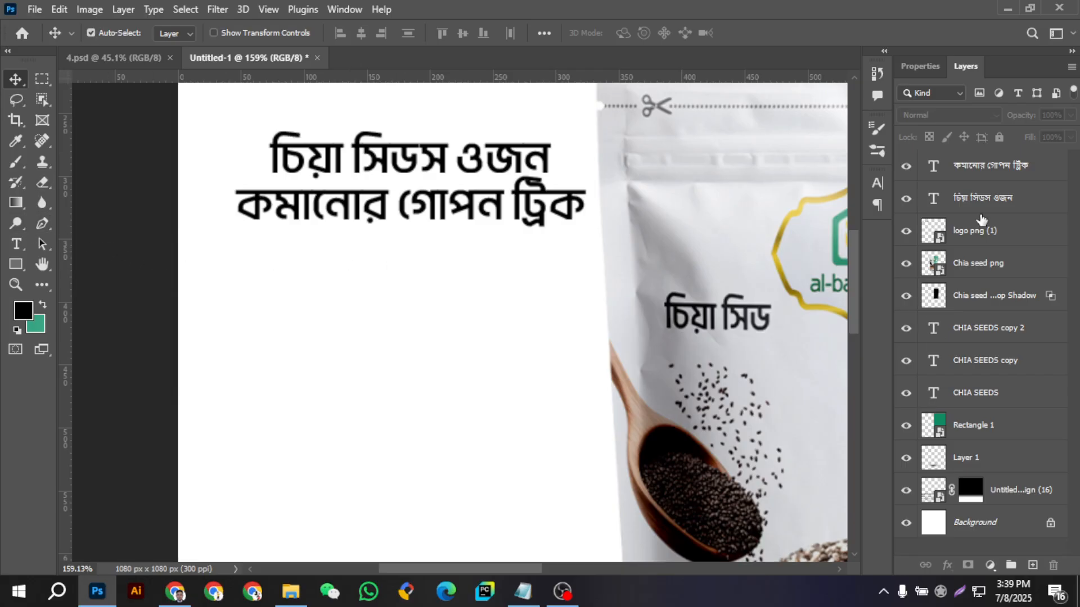
left_click(1033, 565)
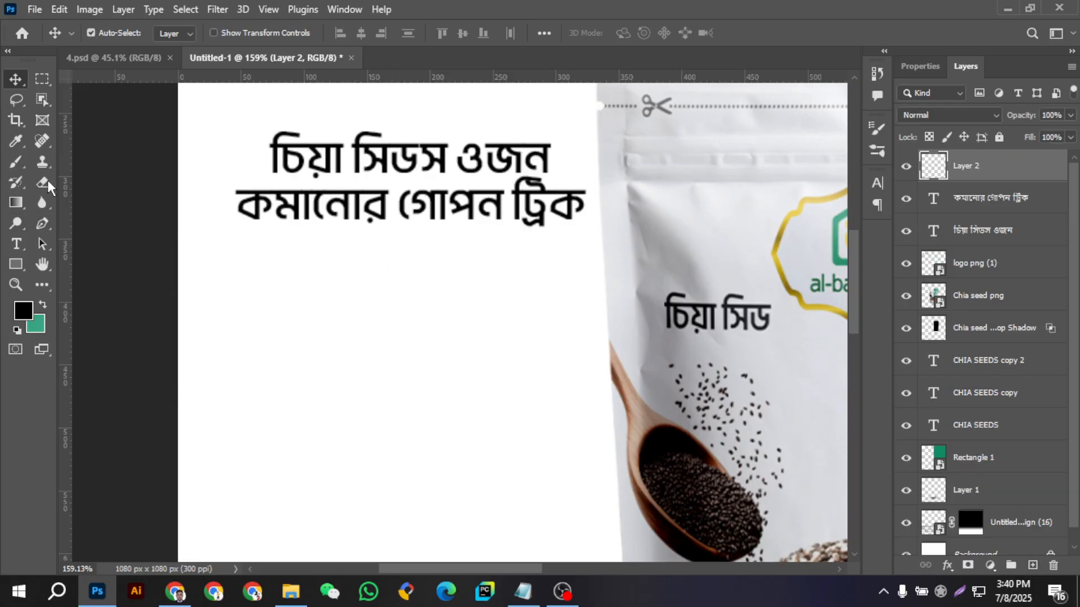
left_click(47, 224)
scroll(429, 259, "up", 2)
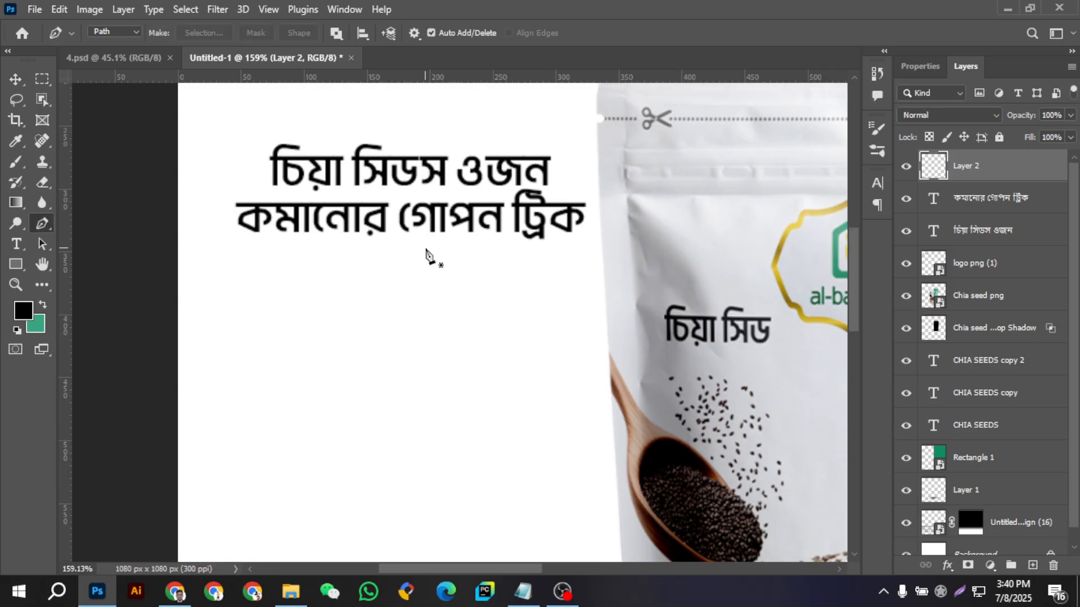
left_click(304, 289)
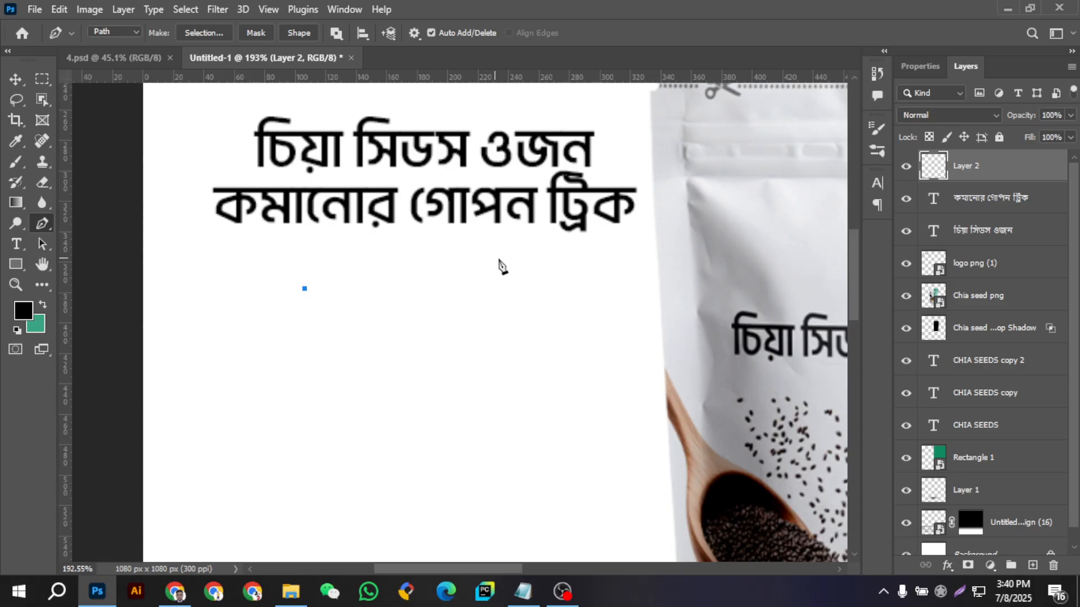
left_click_drag(500, 258, 622, 286)
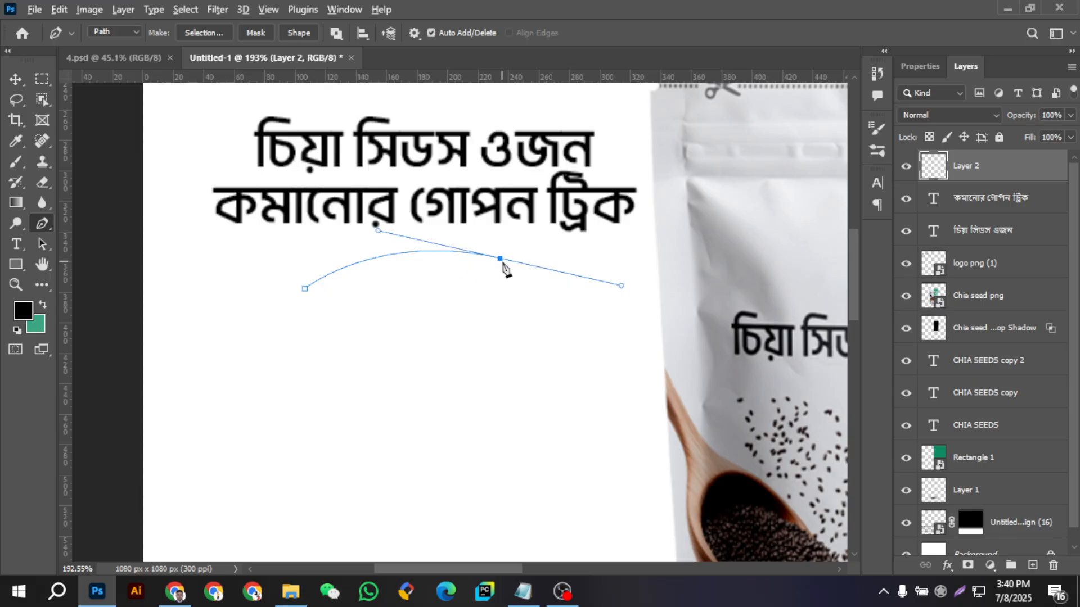
- Continue the Pen path from the arch's tip back to a middle corner and out to a second tip, forming a zigzag underline
left_click(500, 260, "alt")
left_click_drag(415, 297, 388, 333)
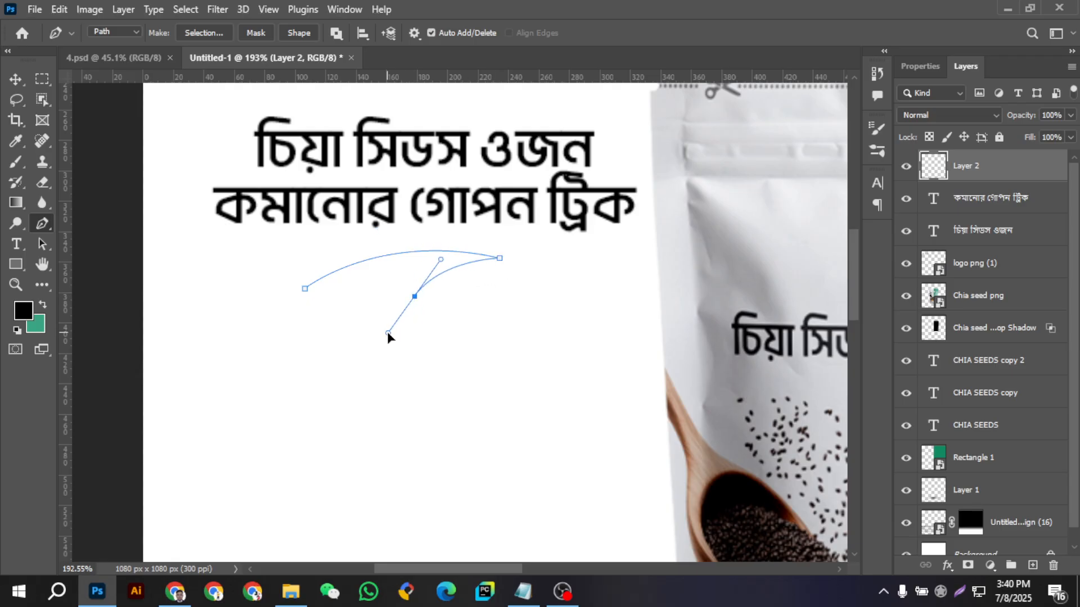
left_click(415, 296, "alt")
left_click_drag(564, 290, 611, 331)
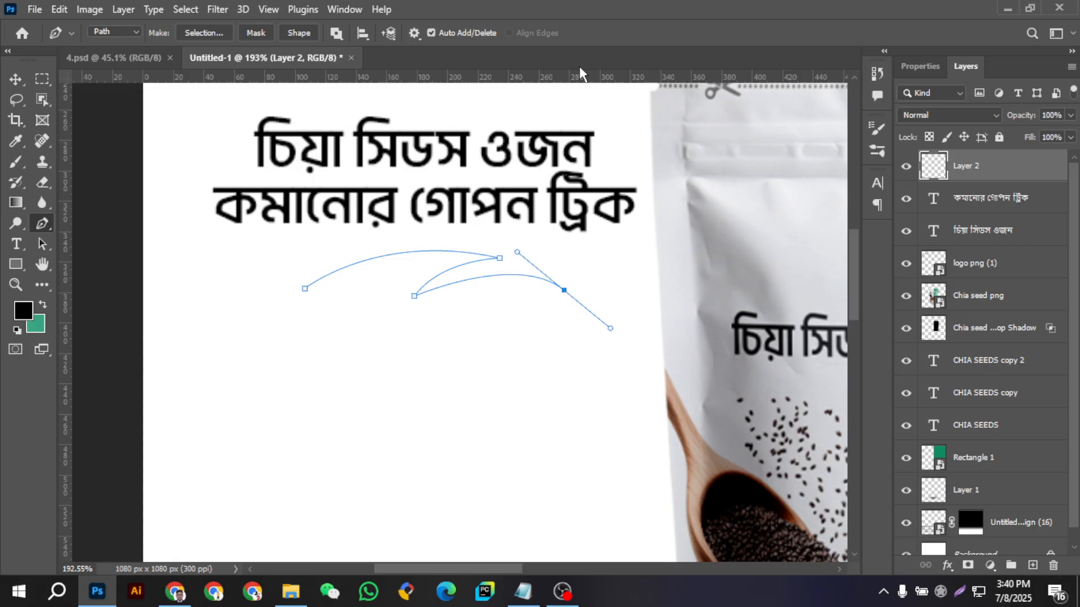
scroll(535, 343, "up", 1)
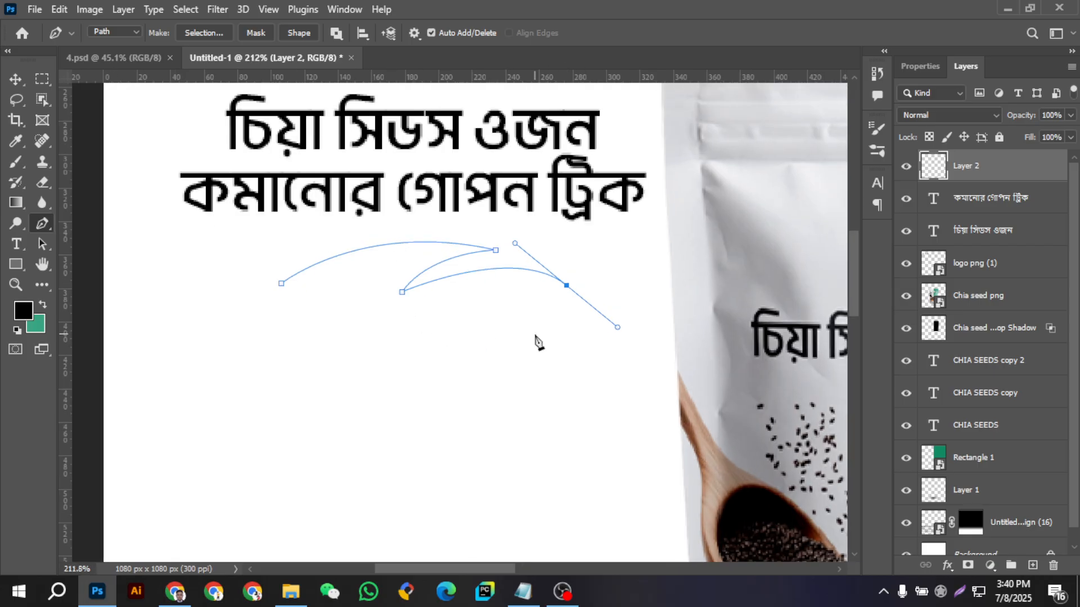
scroll(536, 342, "up", 2)
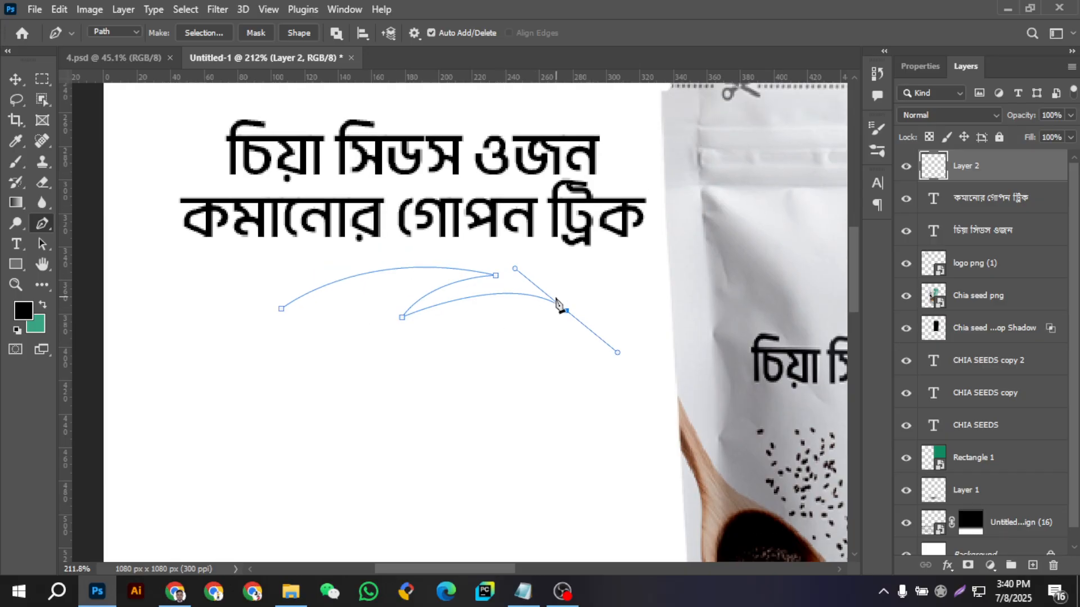
scroll(455, 298, "up", 2)
left_click(567, 310, "alt")
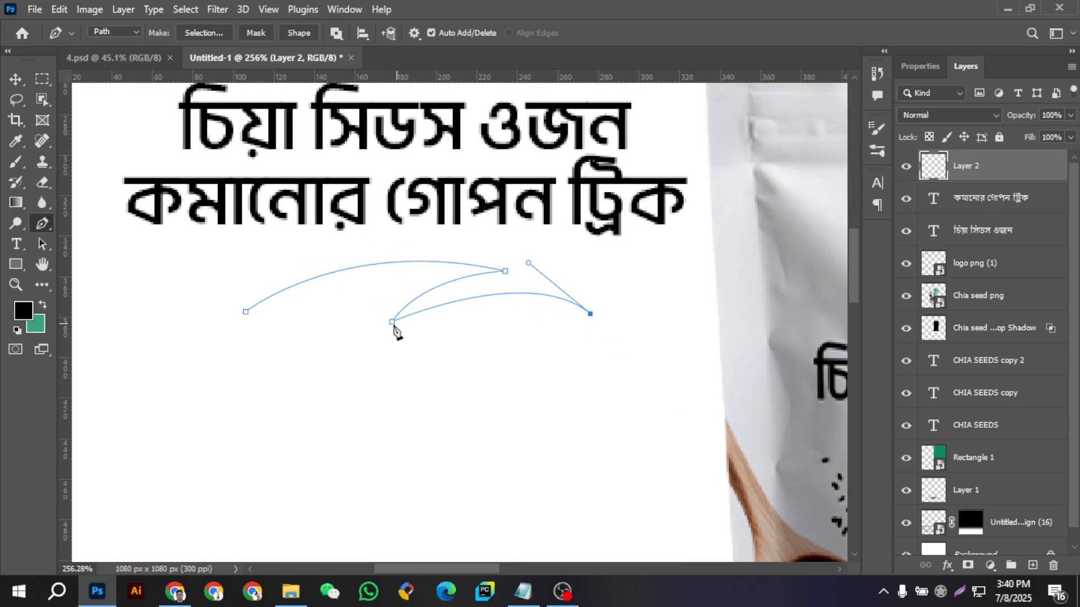
left_click_drag(384, 340, 255, 402)
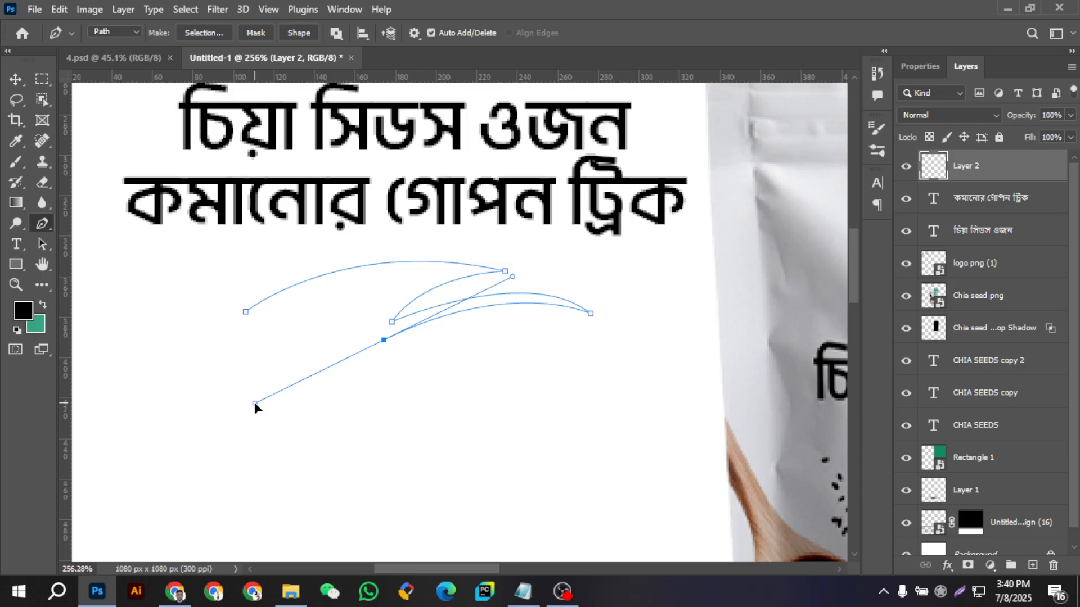
left_click(383, 341)
left_click_drag(438, 273, 506, 241)
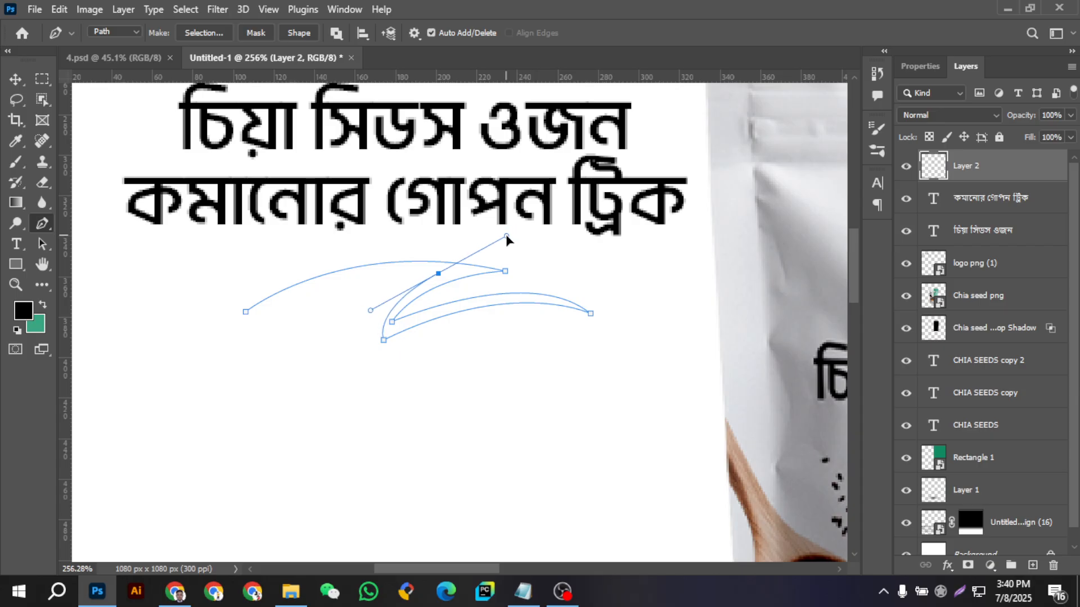
key("ctrl+z")
key("ctrl+z")
key("ctrl+z")
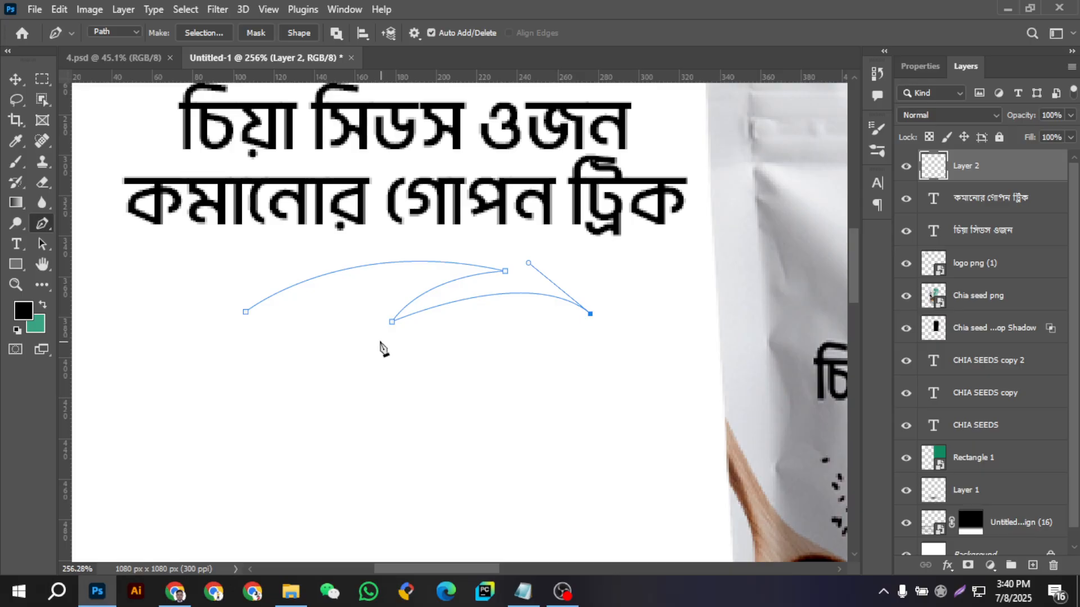
- Trace the lower edge of the zigzag underline with curved segments back to the first anchor point, closing the path
left_click_drag(377, 340, 241, 412)
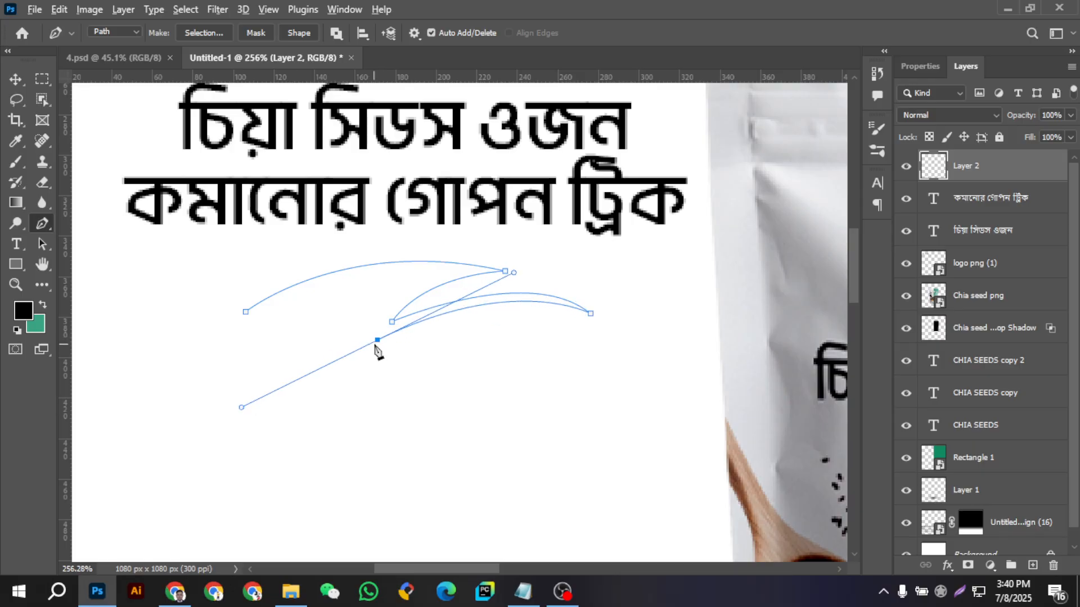
left_click(378, 339)
left_click_drag(442, 275, 496, 263)
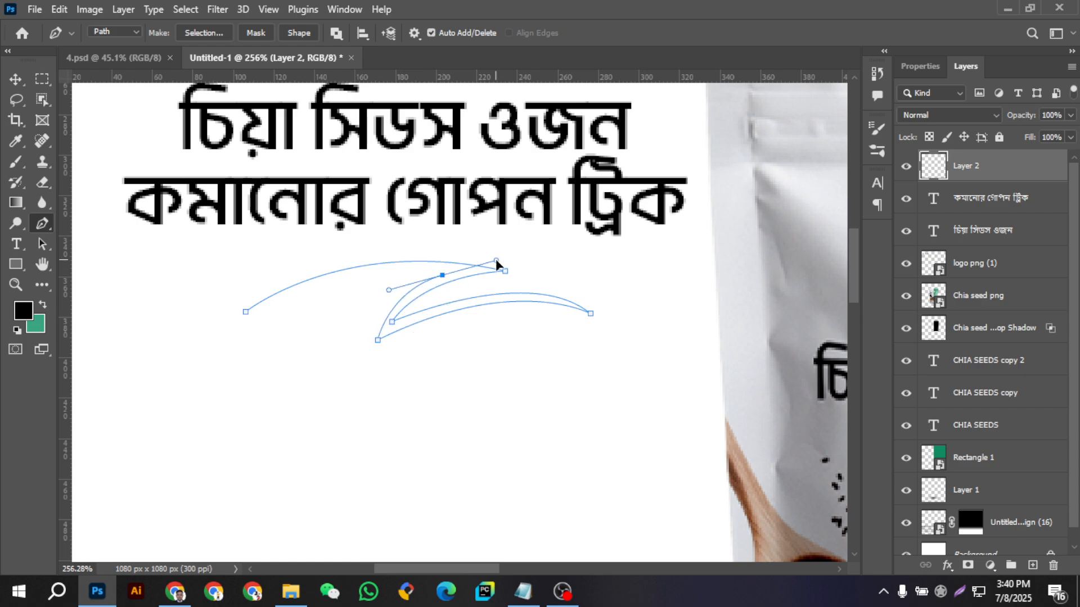
left_click(443, 276)
left_click_drag(246, 312, 94, 389)
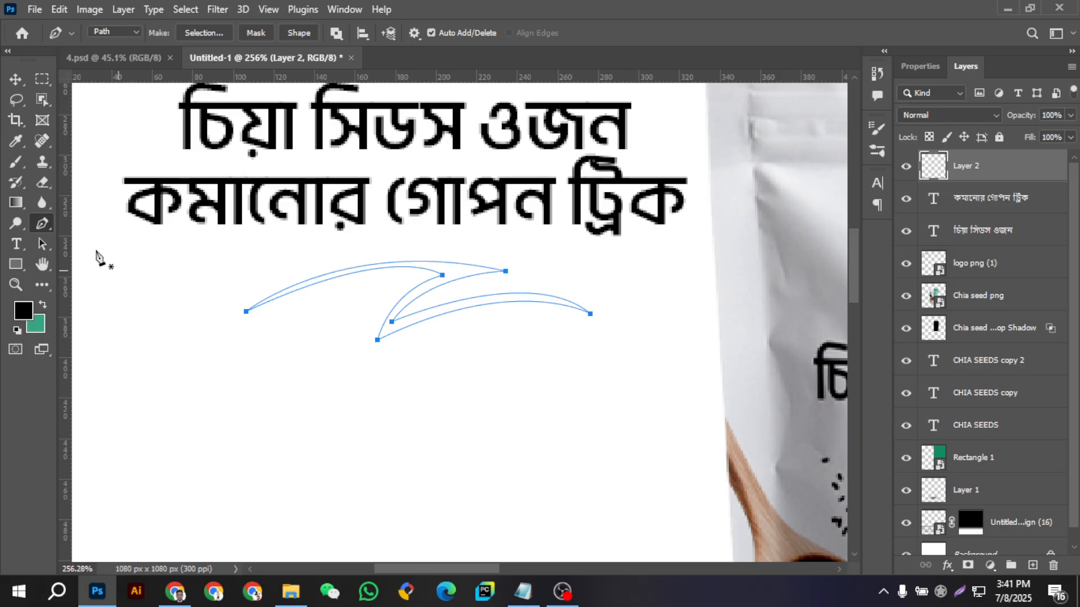
- Try to pull the tip of the underline's upper arch up and outward with the path selection tool, and undo it
left_click(15, 79)
scroll(338, 304, "down", 3)
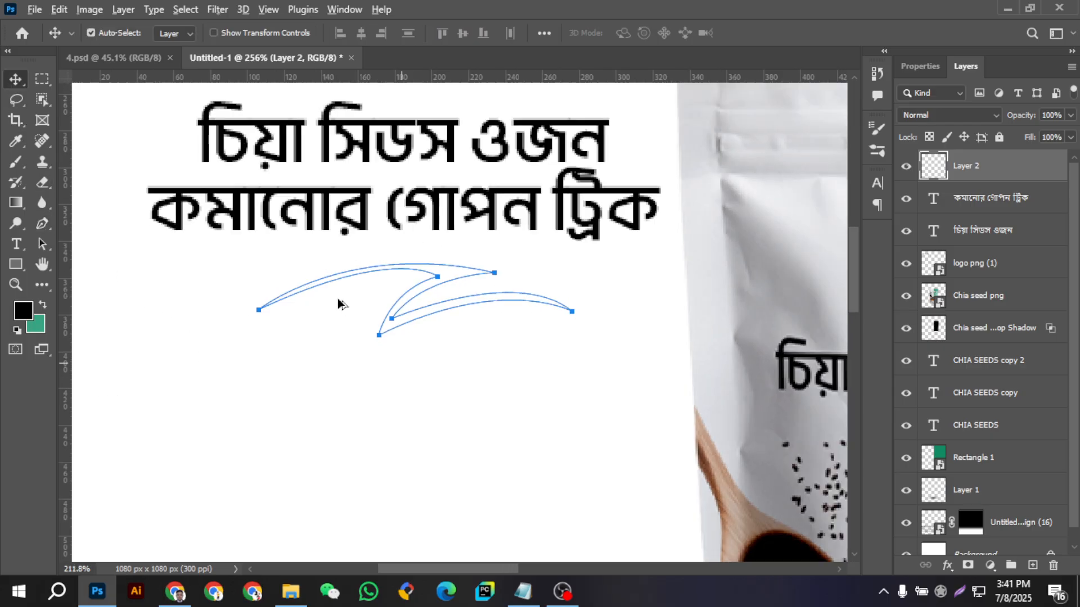
scroll(482, 279, "up", 4)
scroll(482, 280, "up", 2)
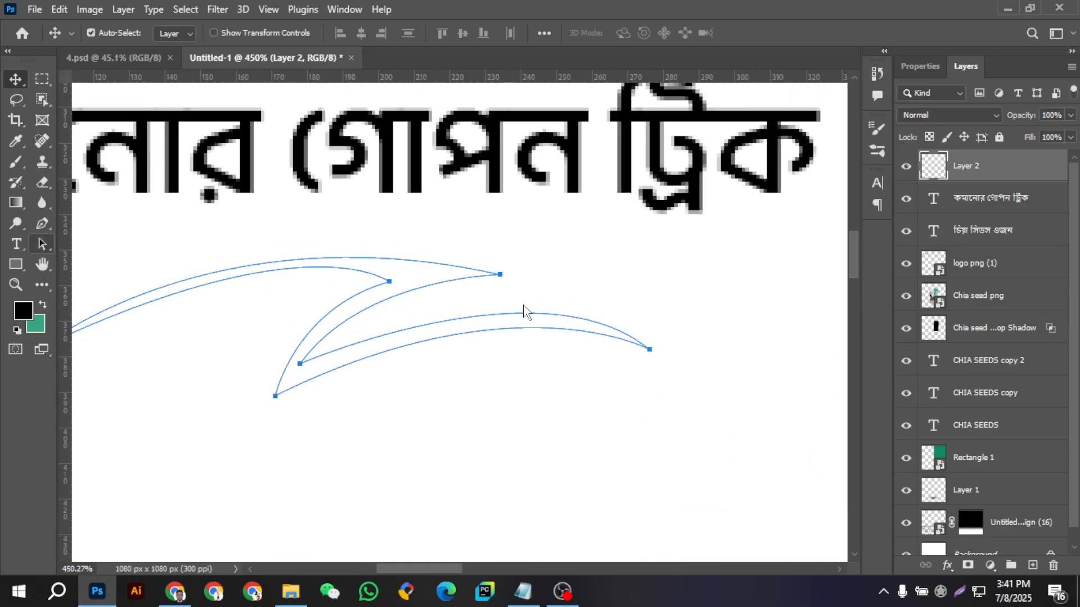
key("a")
left_click_drag(501, 281, 553, 264)
key("ctrl+z")
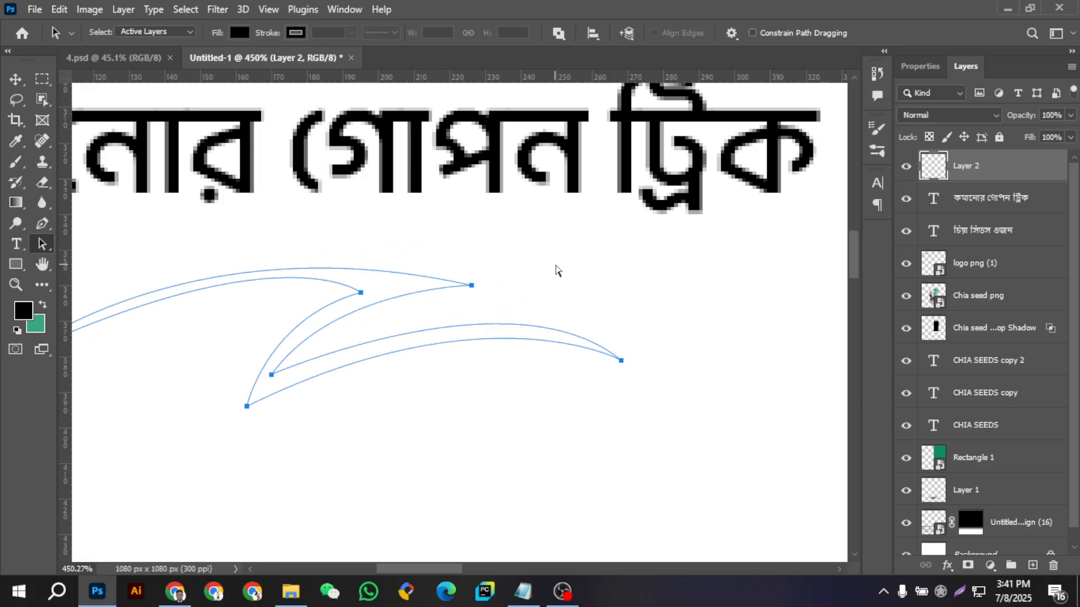
- Undo the underline's path drawing back to its first arched segment
scroll(675, 244, "down", 3)
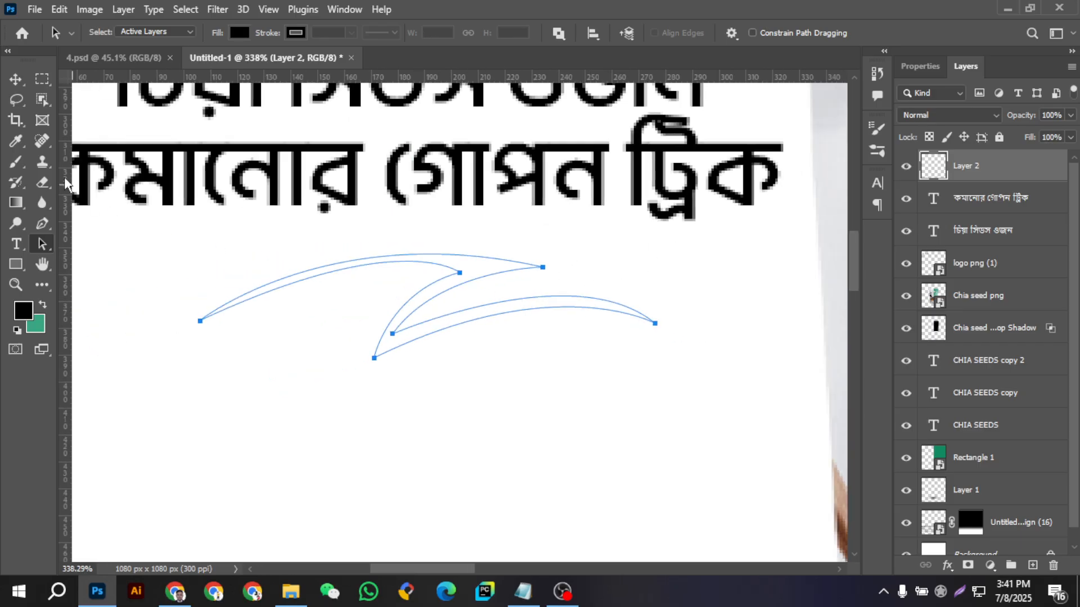
left_click(42, 223)
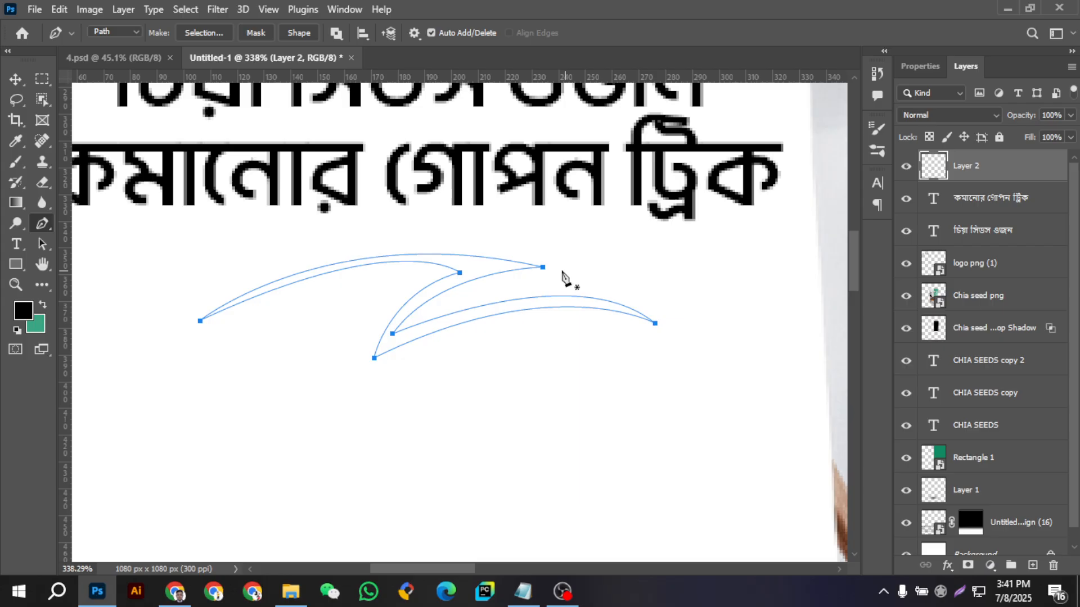
left_click(543, 267)
key("ctrl+z")
key("ctrl+z")
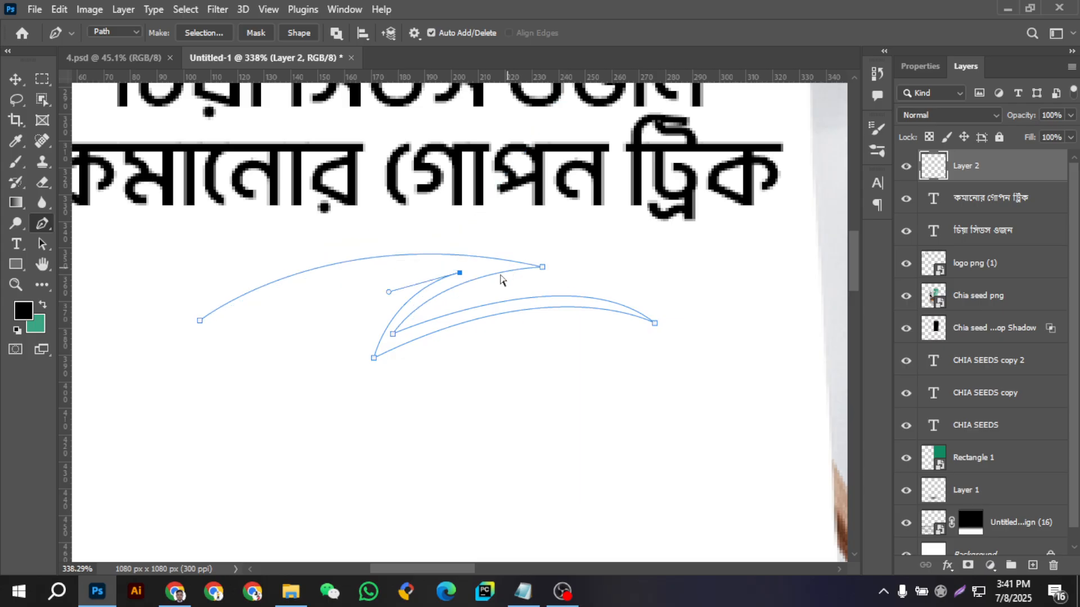
key("ctrl+z")
key("ctrl+z")
key("ctrl+z")
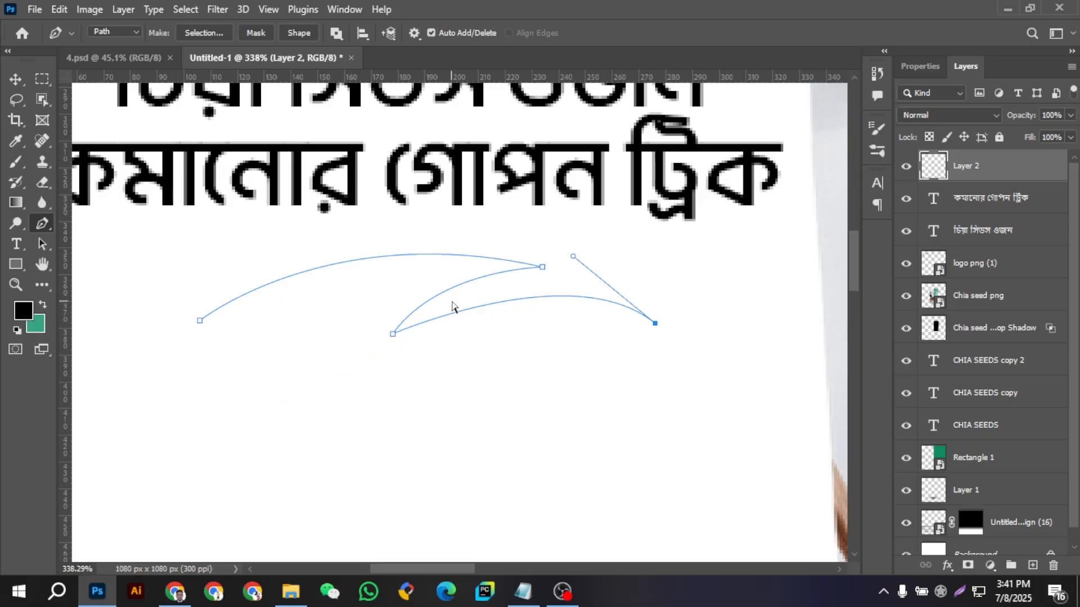
key("ctrl+z")
key("ctrl+z")
key("ctrl+z")
key("ctrl+z")
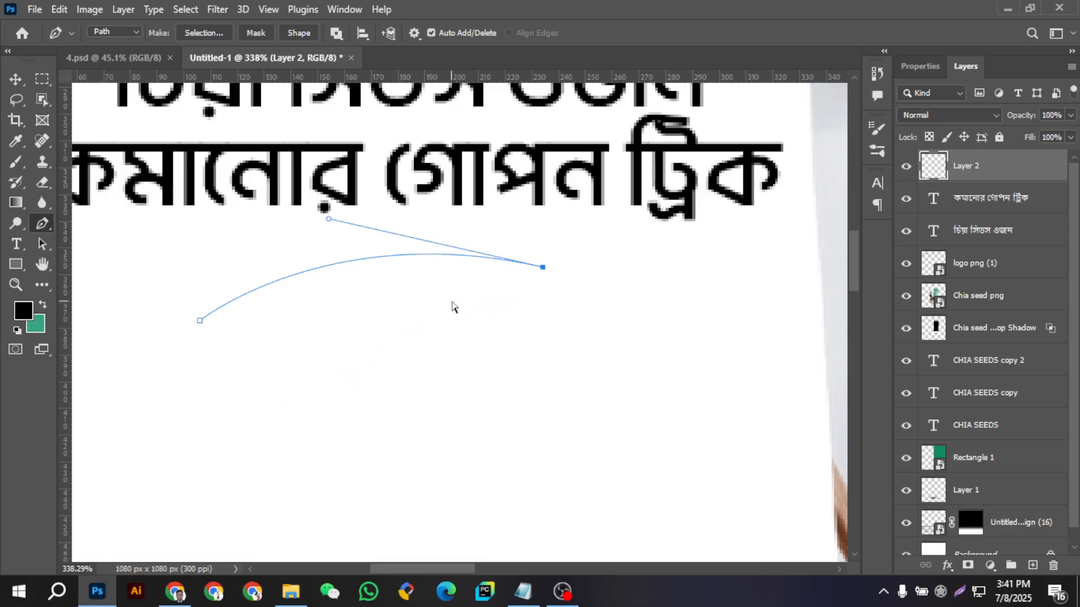
key("ctrl+z")
scroll(454, 307, "down", 5)
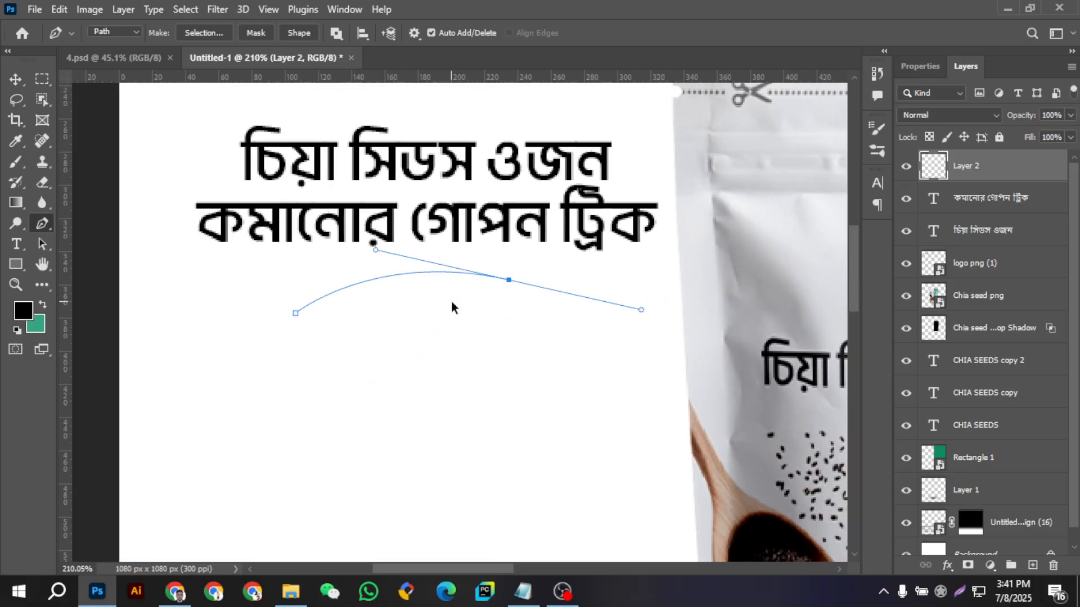
- Redraw the underline as a thin crescent path beneath the second headline line, curving to an end point and back to the first anchor
scroll(455, 306, "up", 3)
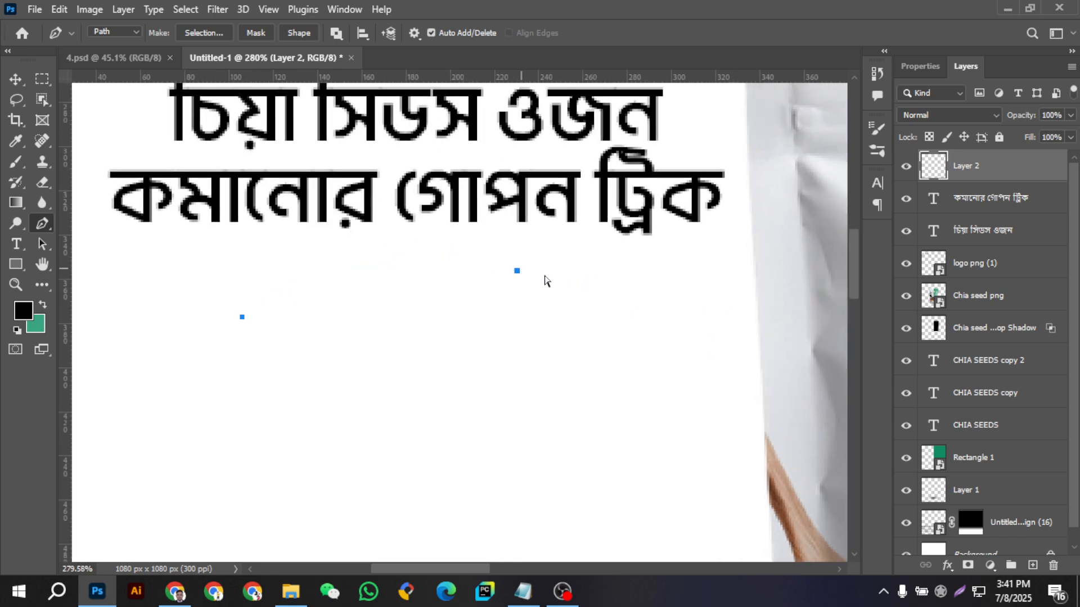
left_click_drag(570, 270, 792, 336)
key("ctrl+z")
left_click_drag(574, 273, 760, 347)
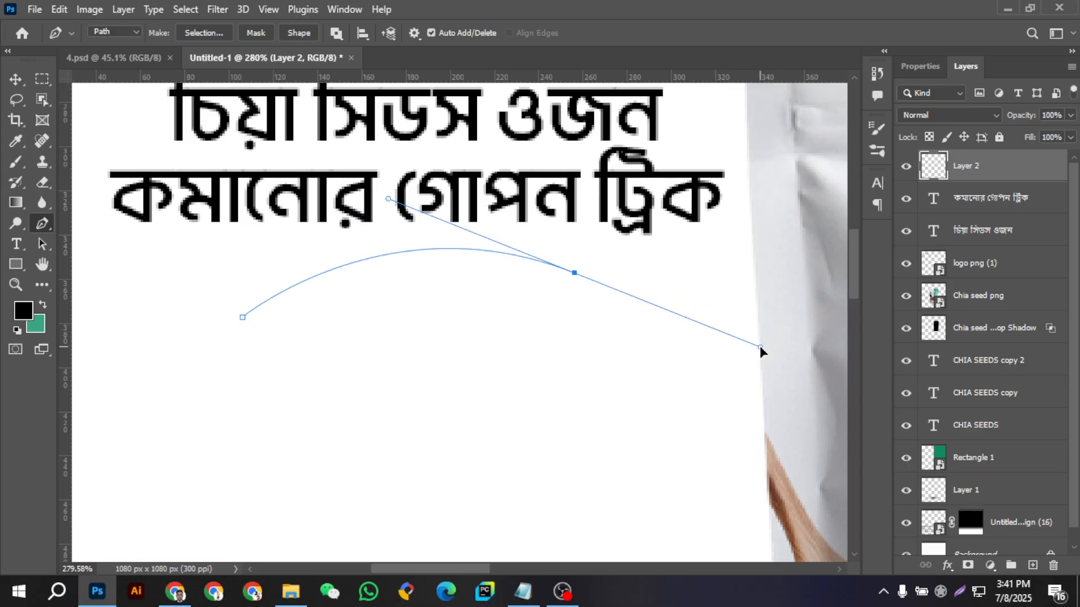
left_click(575, 274)
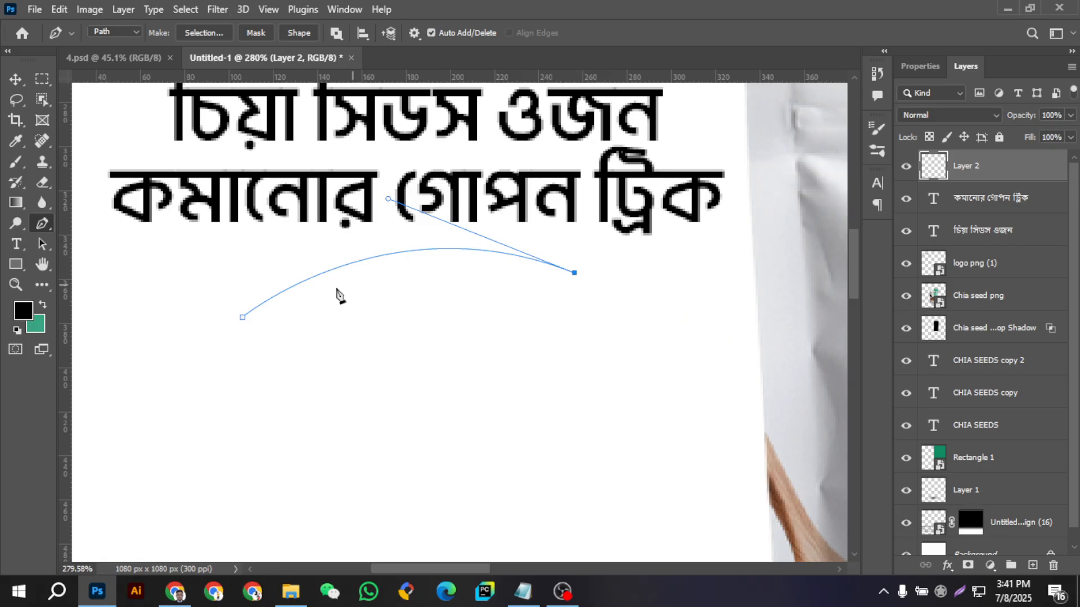
left_click_drag(243, 317, 103, 406)
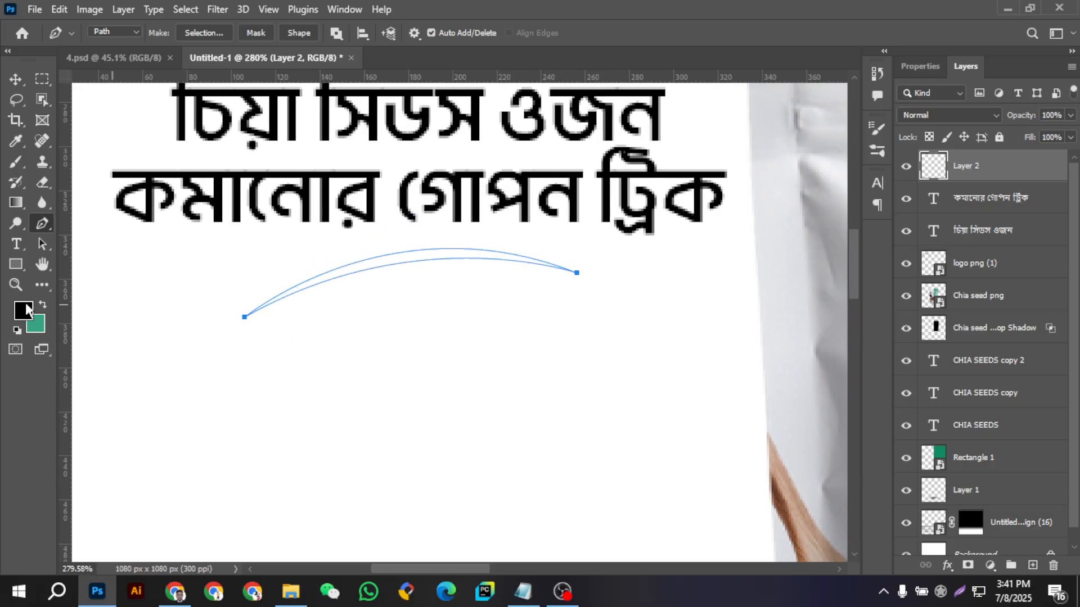
- Convert the crescent path to a selection, fill it with the green background color on Layer 2, and deselect
key("Escape")
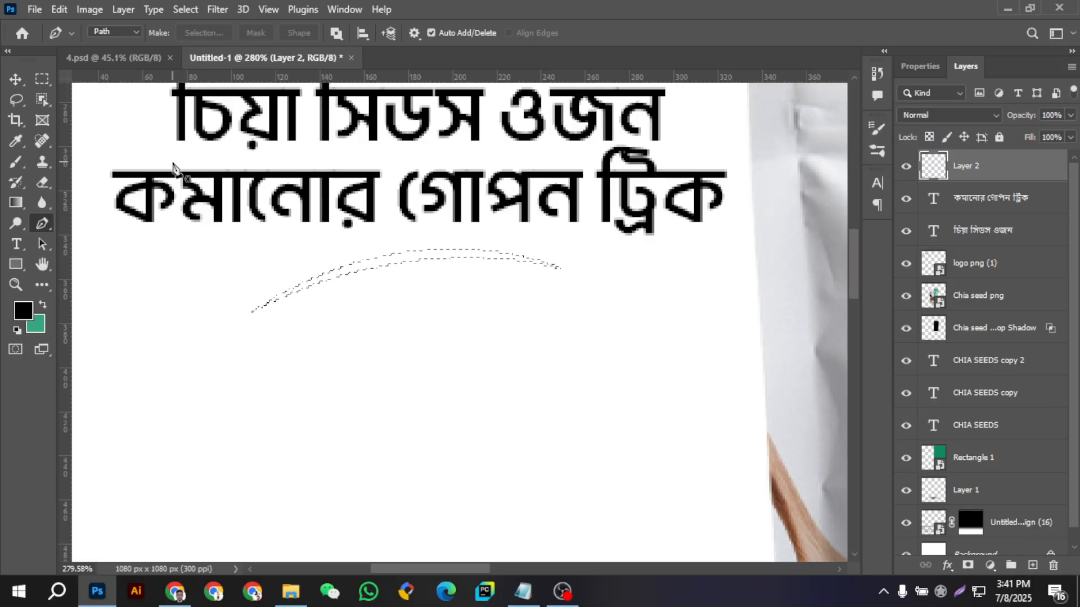
key("ctrl+BackSpace")
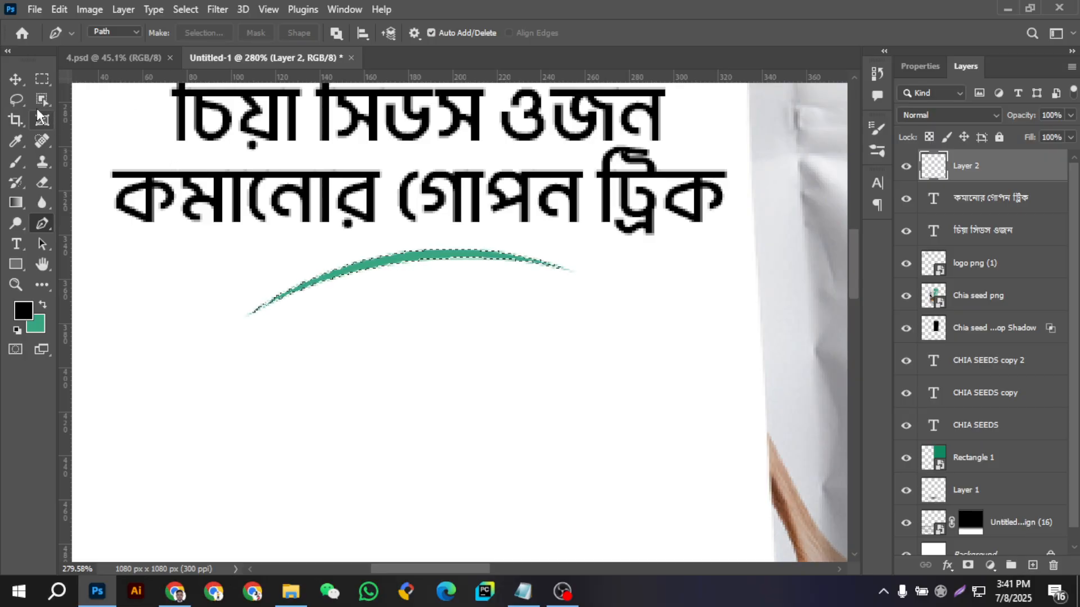
left_click(14, 81)
key("ctrl+d")
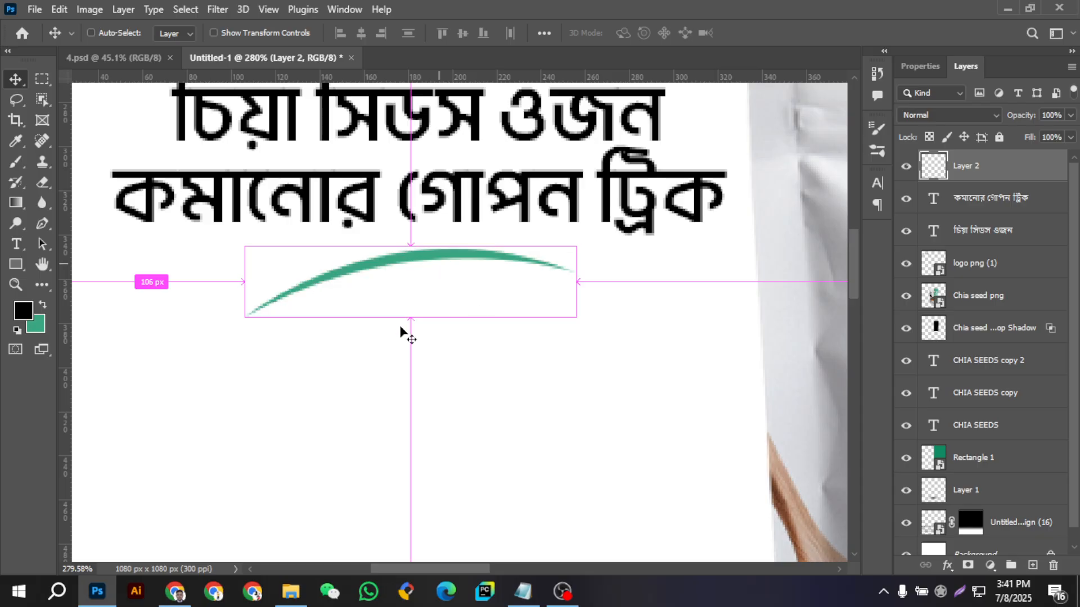
scroll(220, 367, "down", 3)
scroll(252, 358, "down", 2)
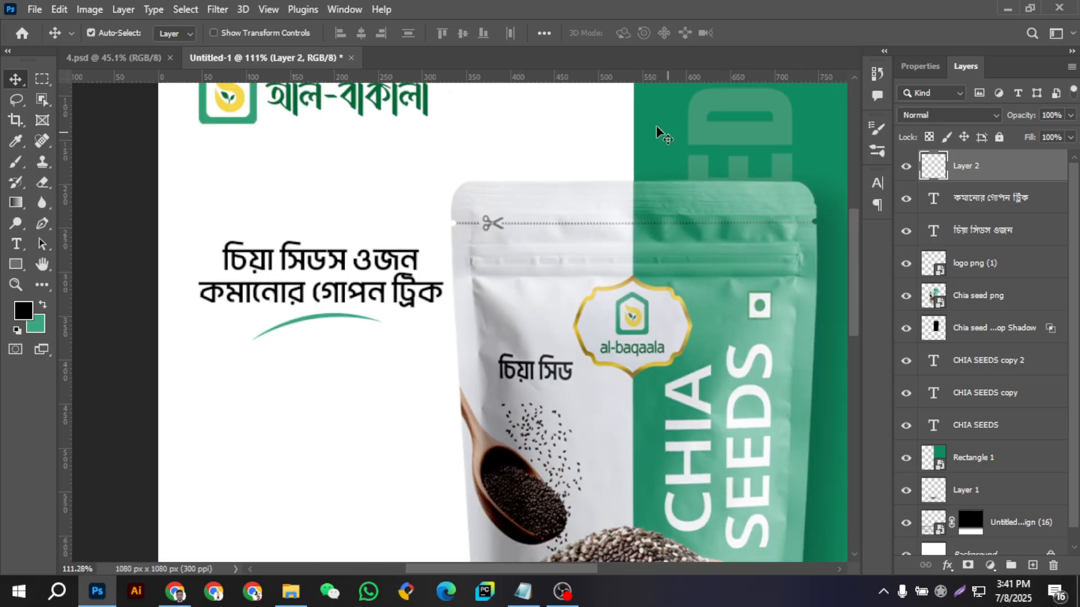
scroll(353, 232, "down", 3)
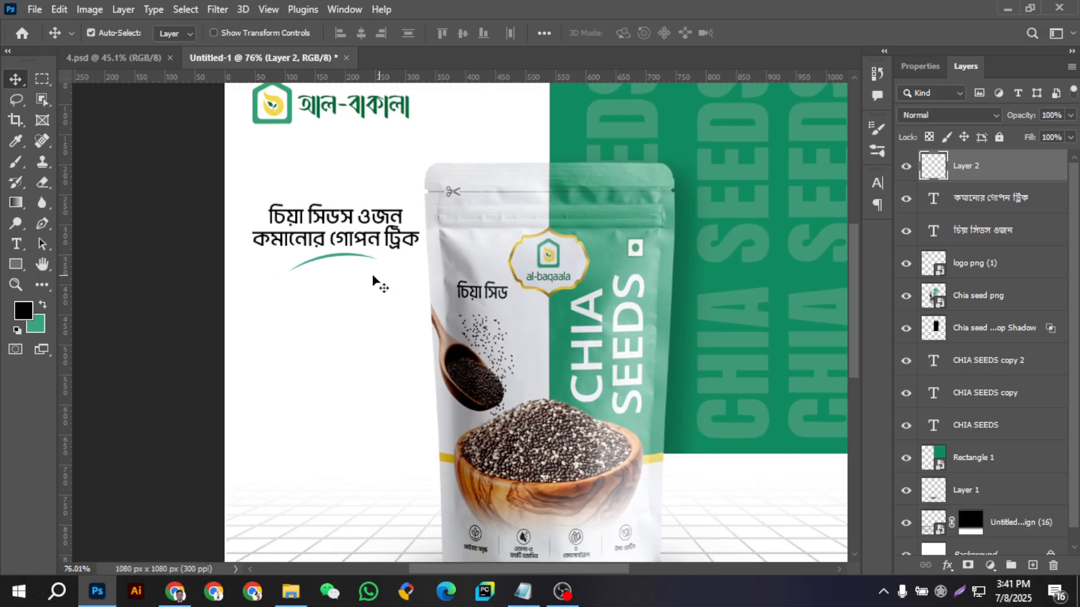
scroll(363, 285, "down", 3)
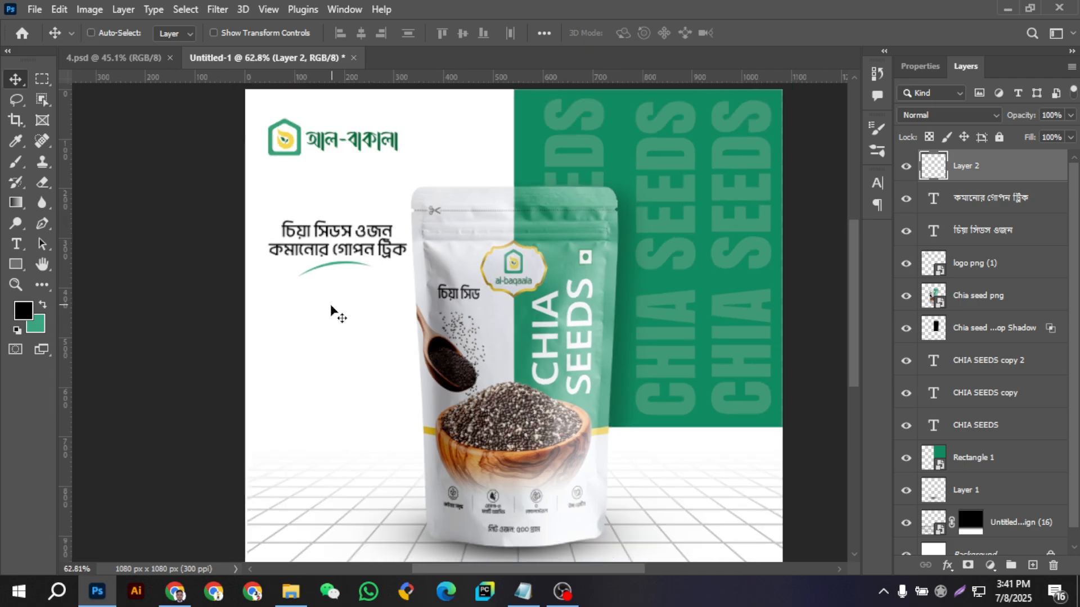
scroll(480, 151, "up", 4)
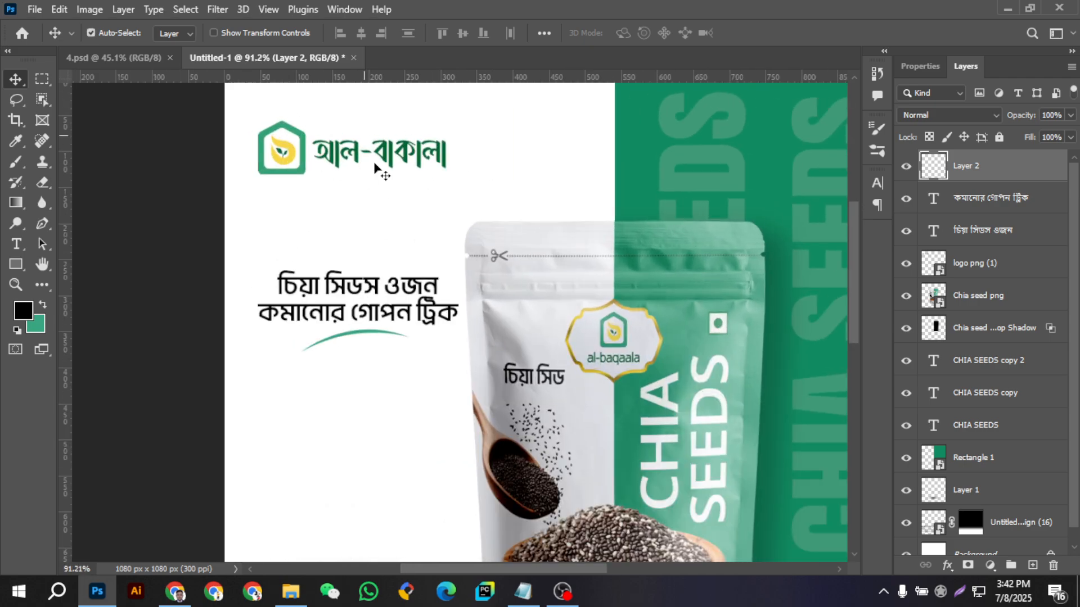
scroll(446, 169, "down", 3)
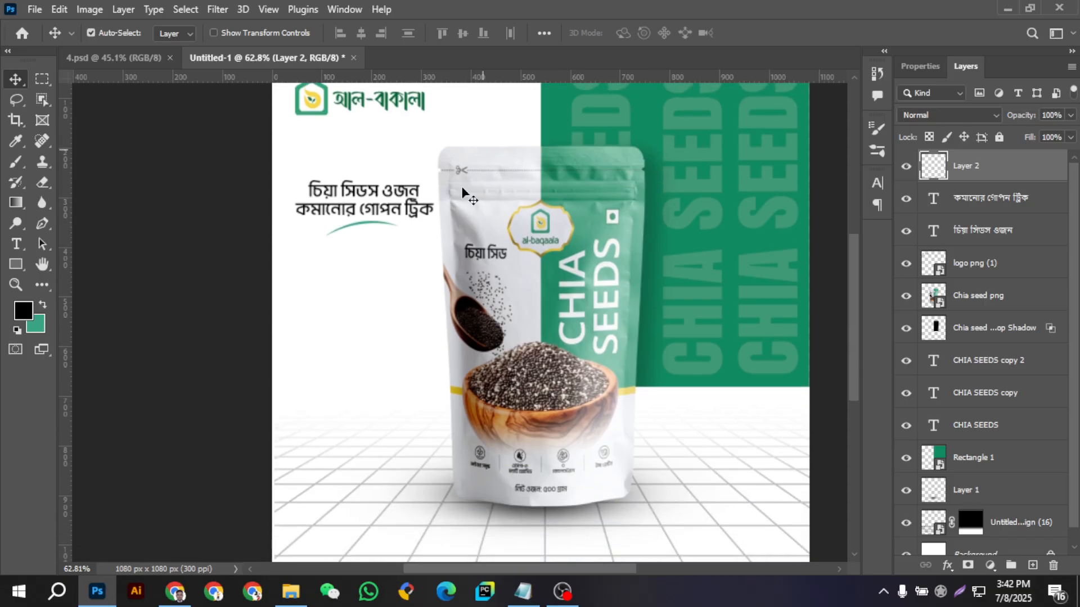
scroll(436, 253, "down", 2)
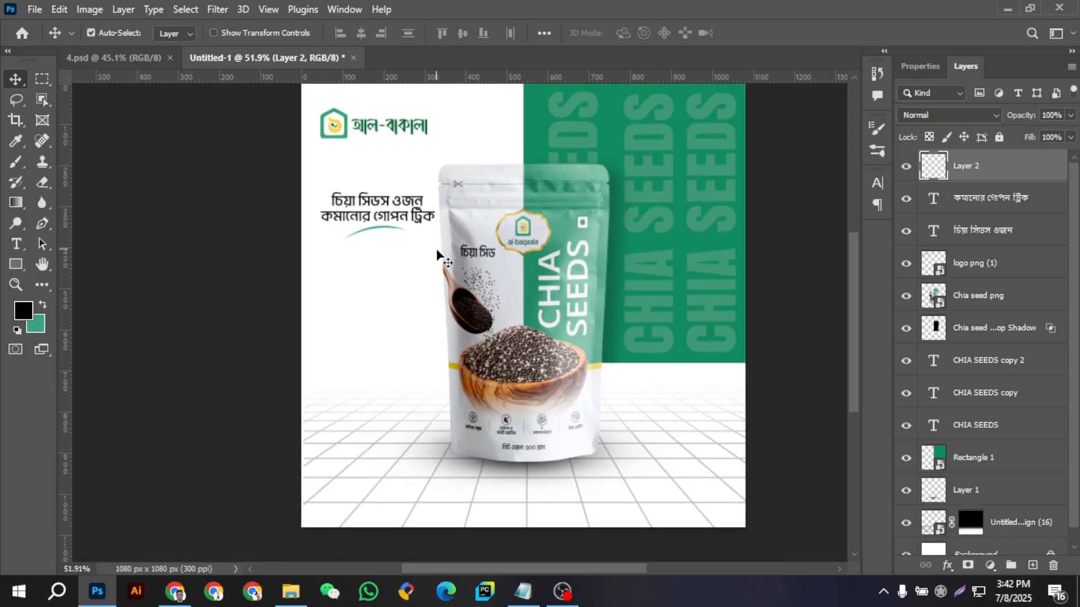
- Duplicate the green arc under the headline, scale the copy to about 75%, and place it just beneath the original
scroll(376, 242, "up", 6)
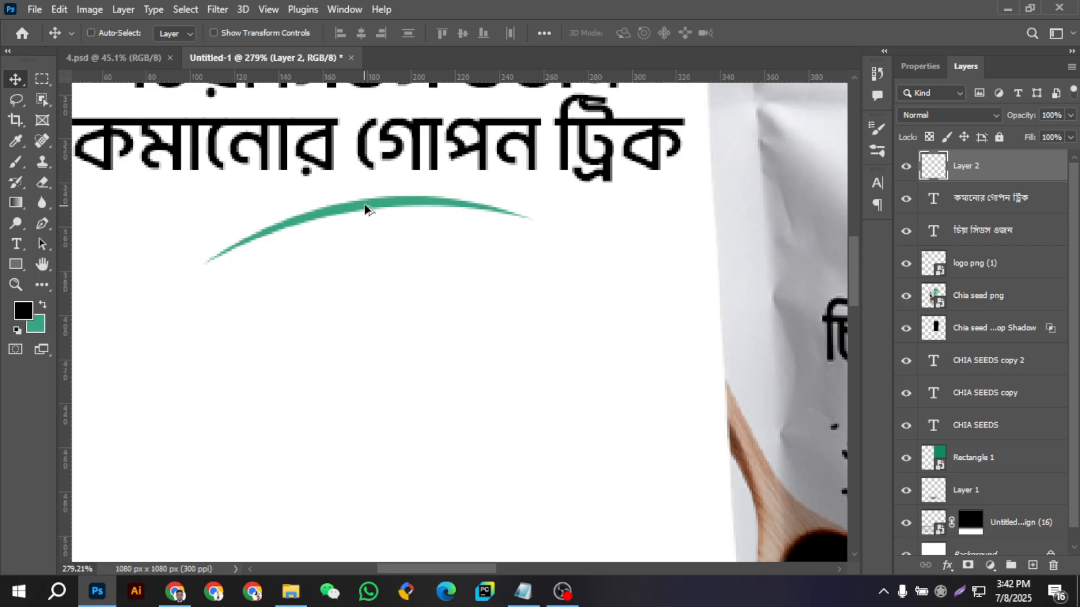
left_click_drag(365, 205, 379, 251)
key("ctrl+t")
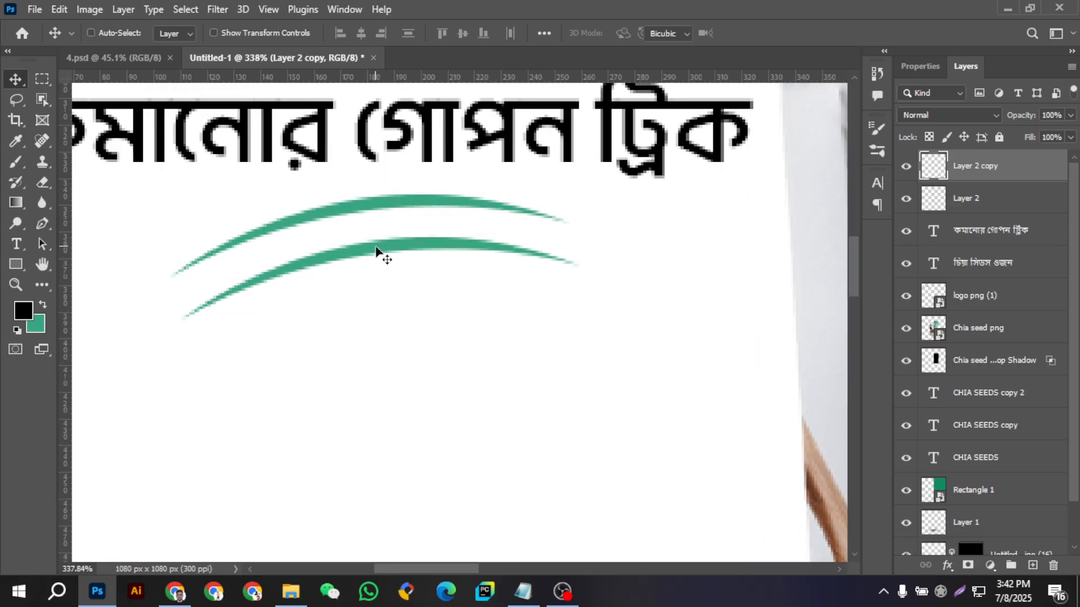
left_click_drag(180, 276, 282, 273)
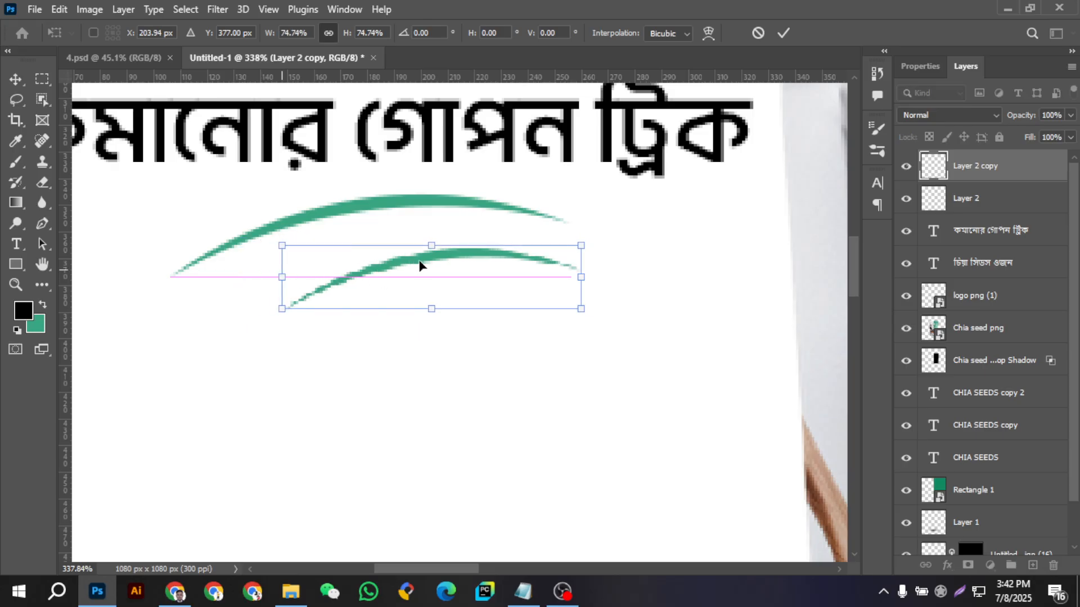
mouse_move(422, 264)
left_mouse_down()
mouse_move(411, 239)
mouse_move(428, 249)
left_mouse_up()
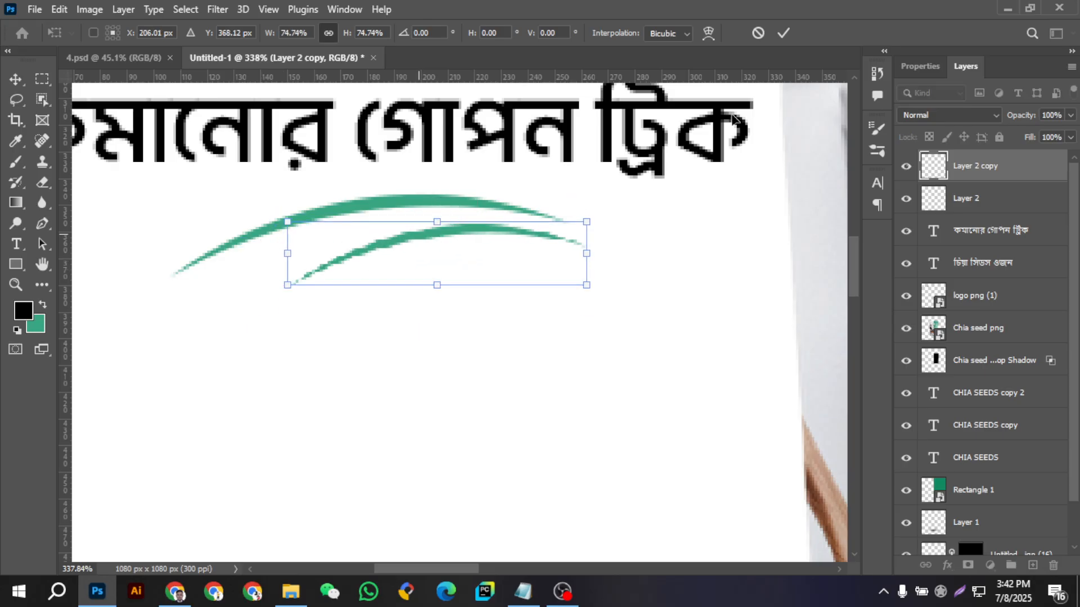
left_click(783, 33)
- Shift the arc copy leftward to sit beneath the original arc and scale it to about 80%
scroll(472, 288, "down", 6)
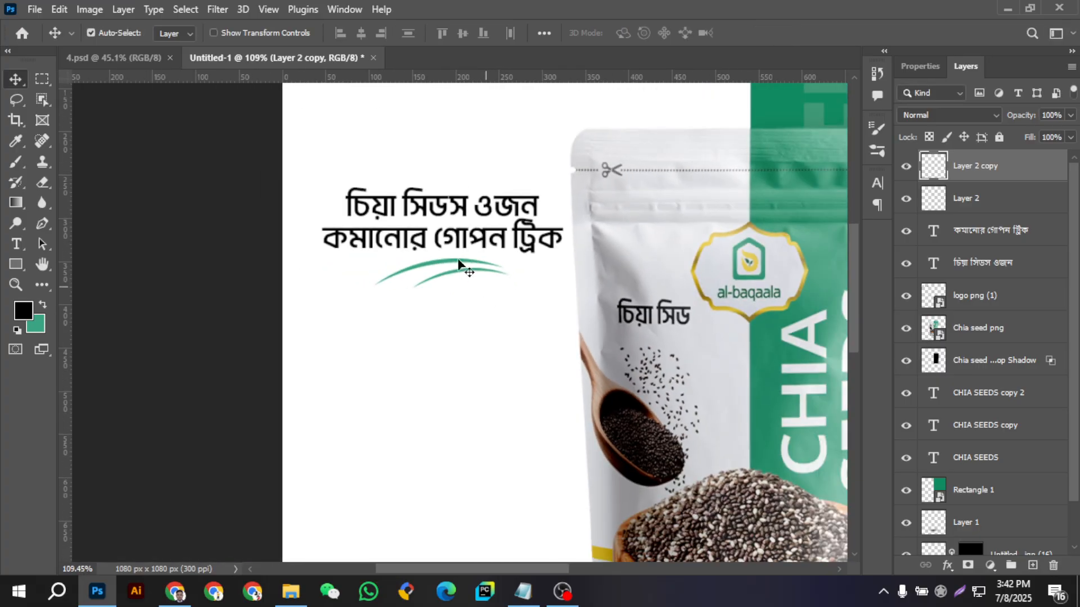
scroll(458, 265, "up", 6)
left_click_drag(499, 294, 439, 290)
scroll(433, 289, "up", 2)
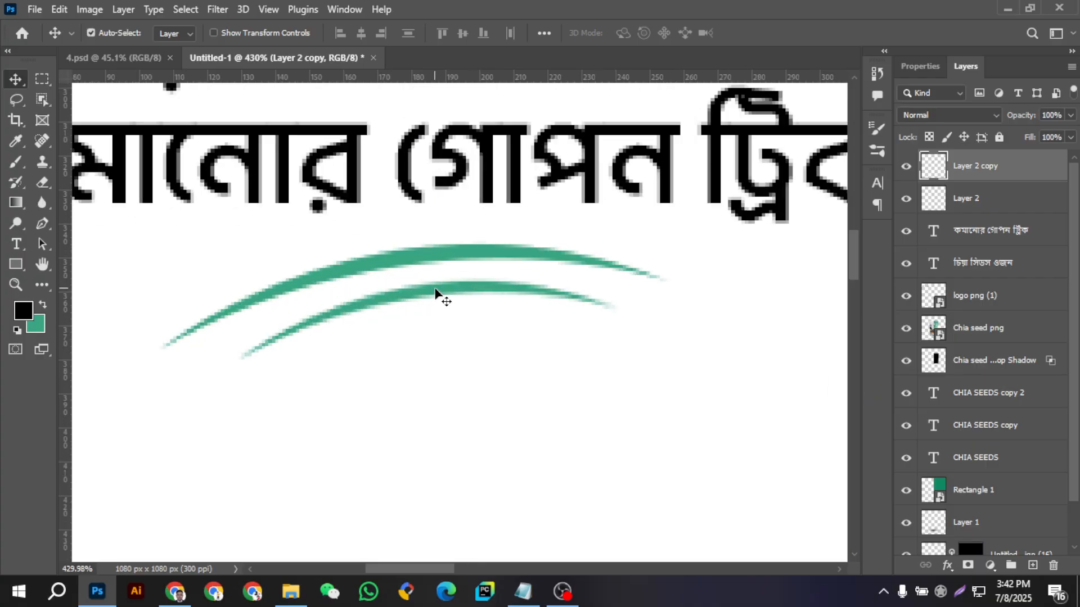
key("ctrl+t")
left_click_drag(426, 359, 421, 282)
left_click(784, 33)
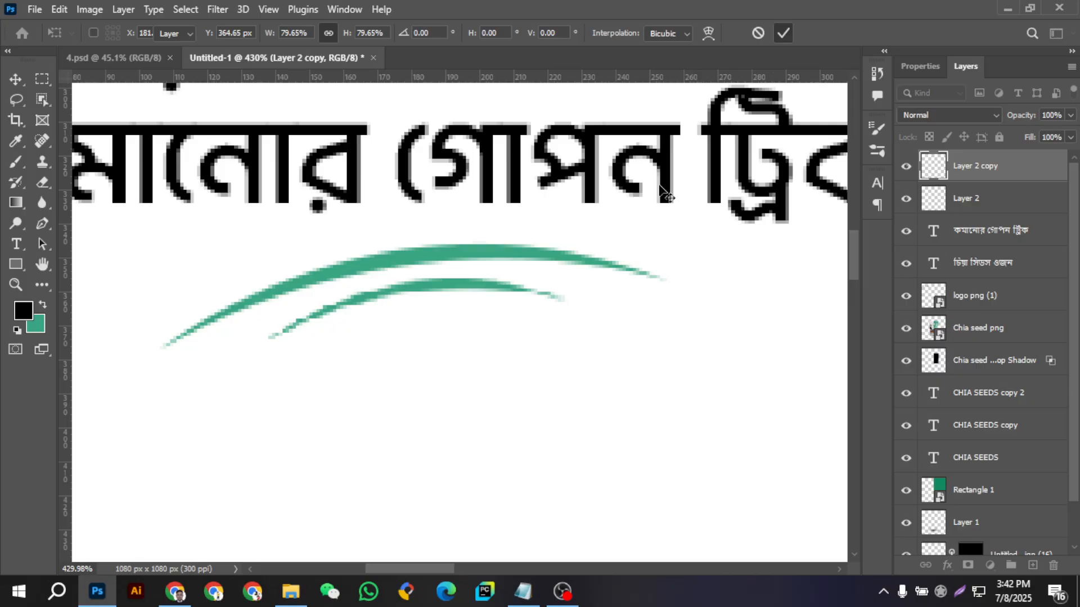
scroll(488, 266, "down", 10)
scroll(396, 376, "down", 3)
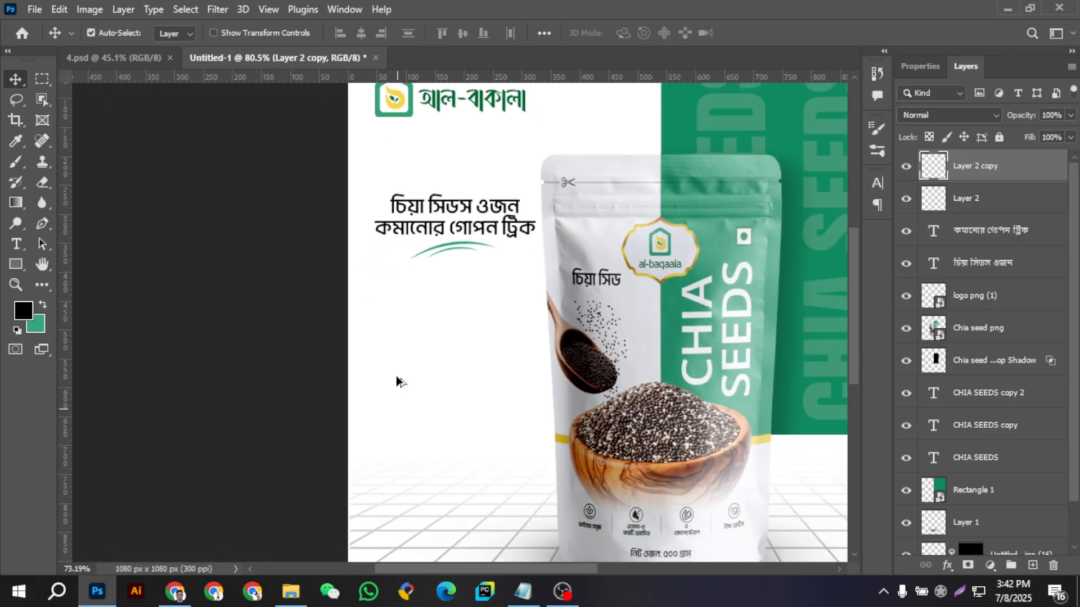
scroll(549, 342, "up", 1)
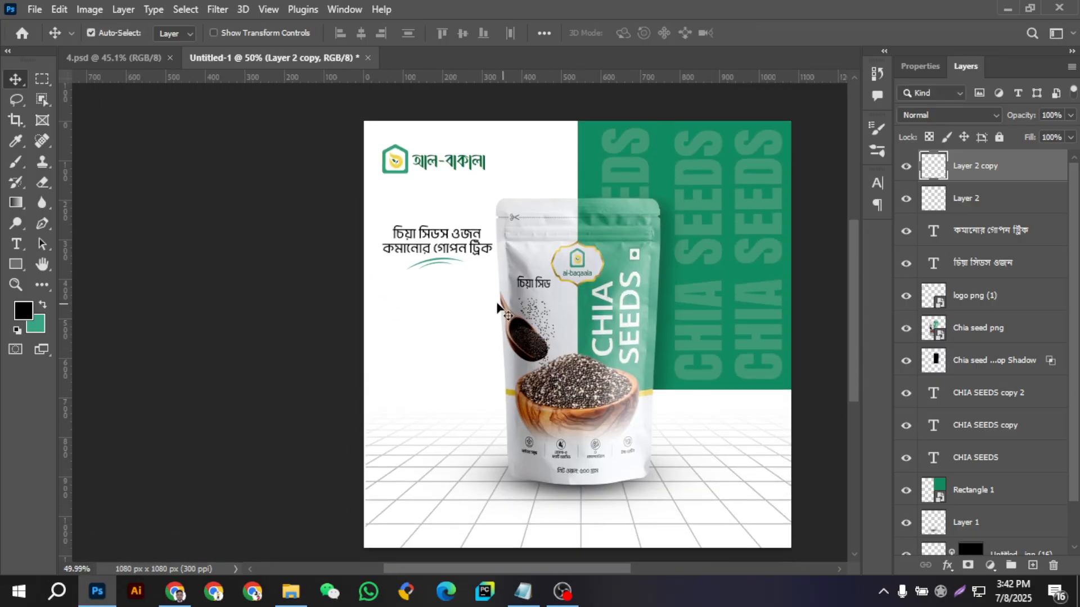
scroll(483, 307, "down", 1)
scroll(352, 308, "down", 1)
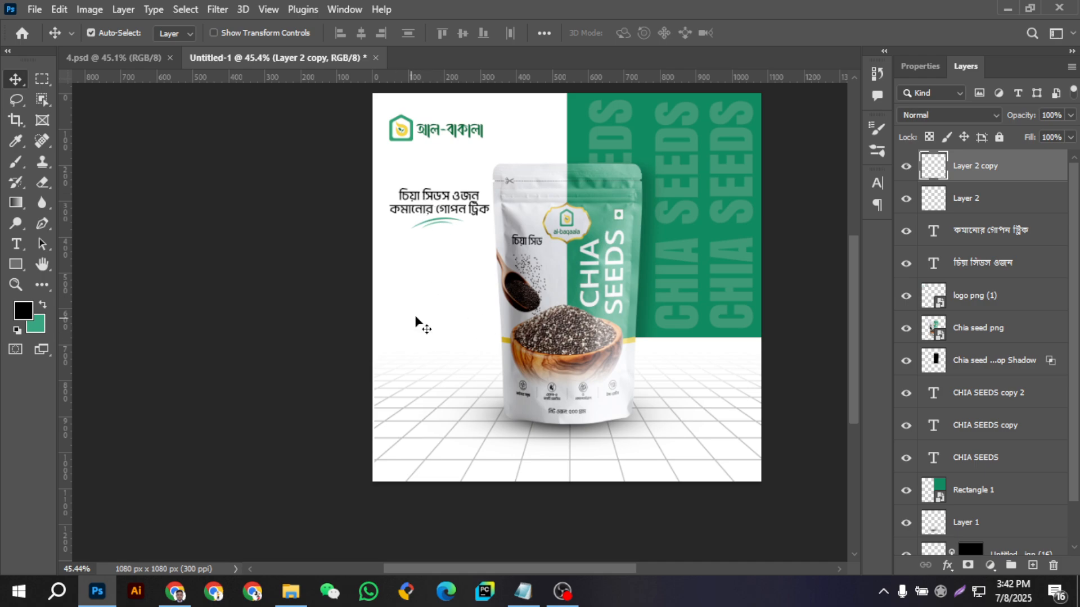
- Switch to Informetion.txt in Notepad, copy the first benefit text "হজম ক্ষমতা বৃদ্ধি করে", and return to the Photoshop design
left_click(523, 590)
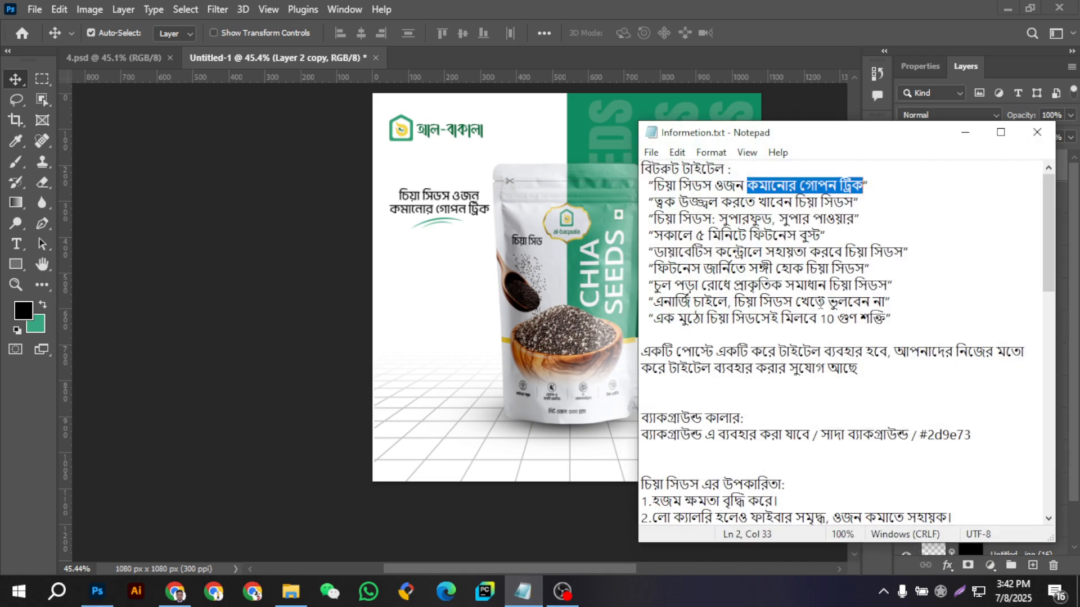
left_click(697, 197)
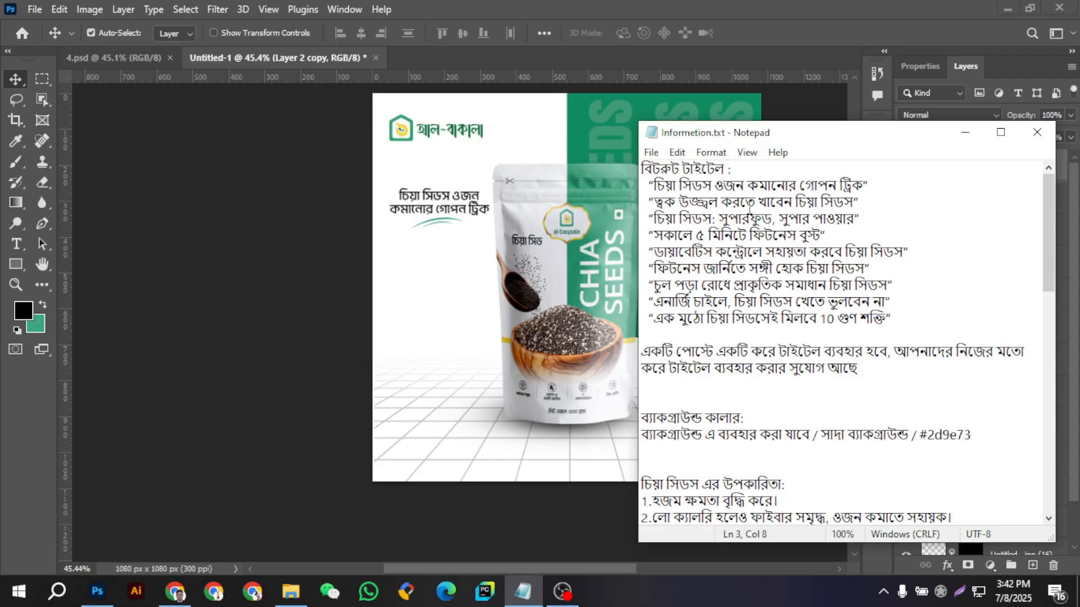
scroll(750, 205, "down", 3)
scroll(754, 239, "down", 3)
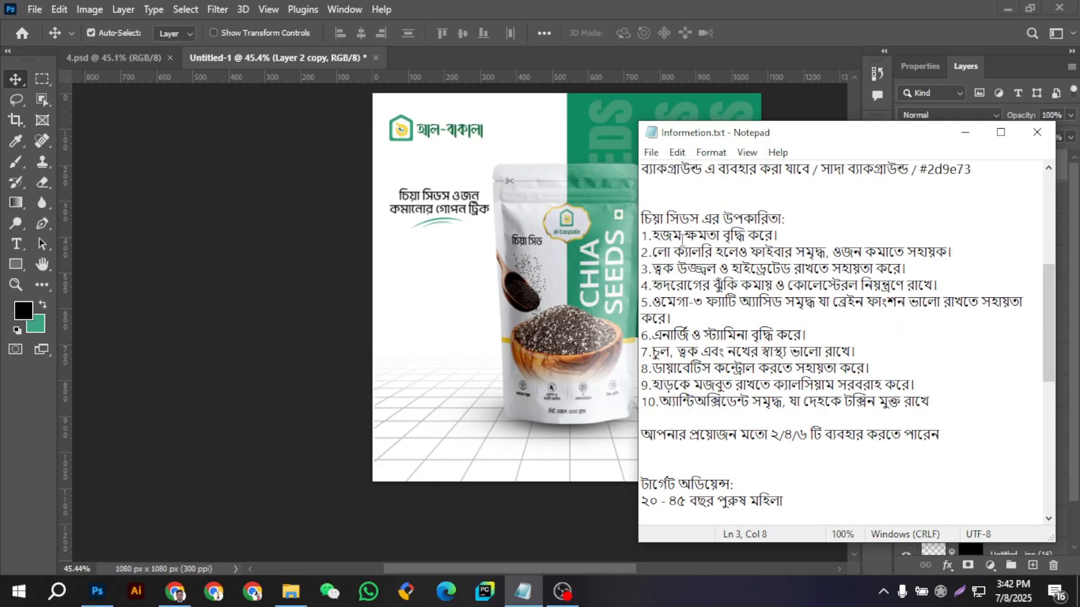
left_click_drag(652, 236, 774, 237)
right_click(759, 237)
left_click(799, 289)
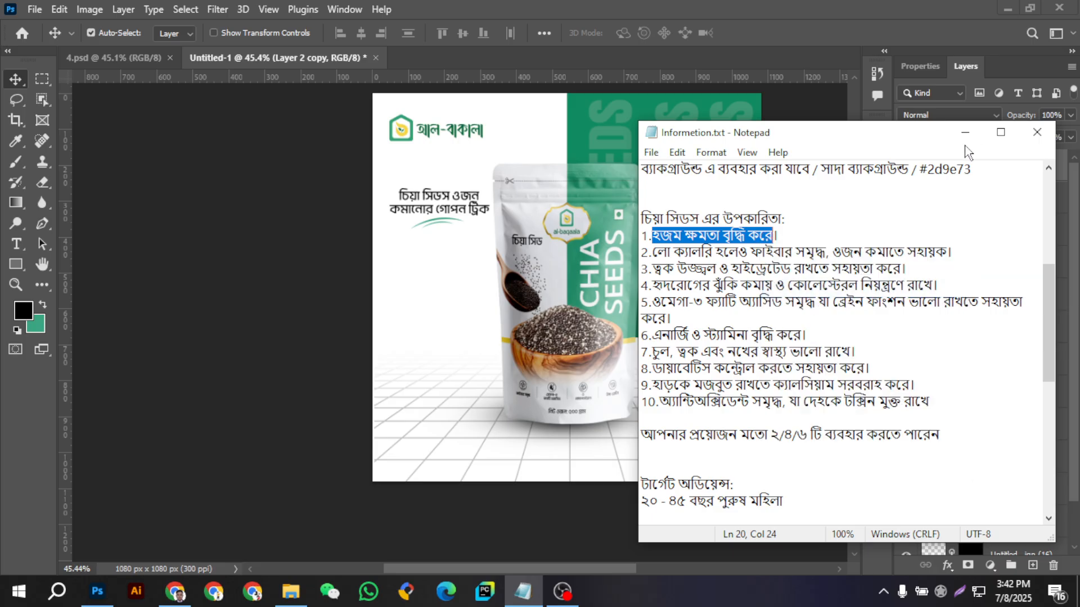
left_click(965, 132)
- Duplicate the headline line "চিয়া সিডস ওজন" below the green arcs and put the copy's layer at the top of the stack
scroll(440, 251, "up", 3)
scroll(440, 248, "up", 2)
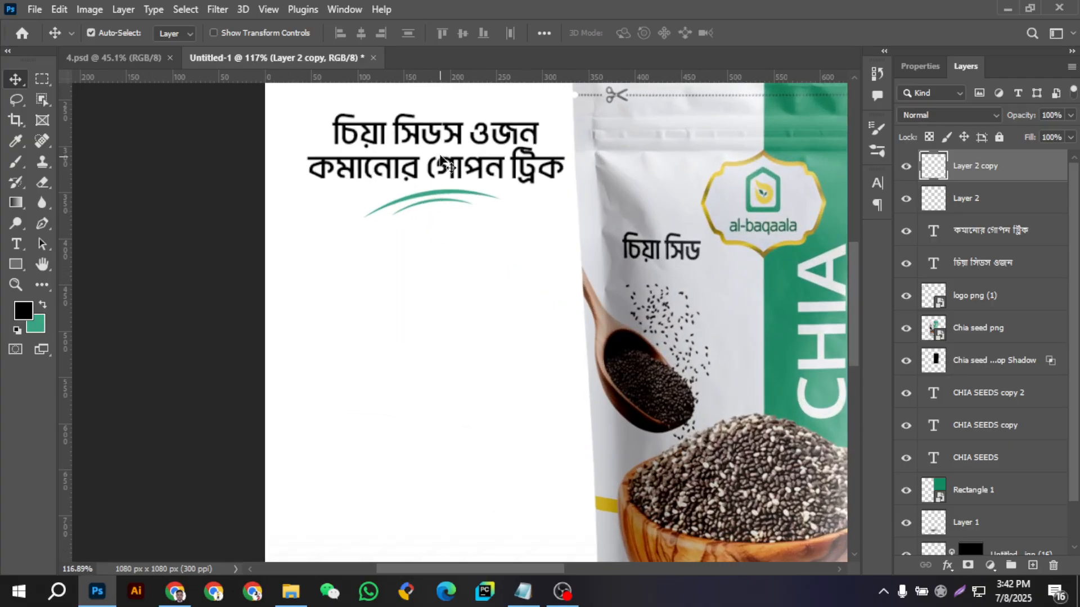
left_click_drag(440, 139, 440, 287)
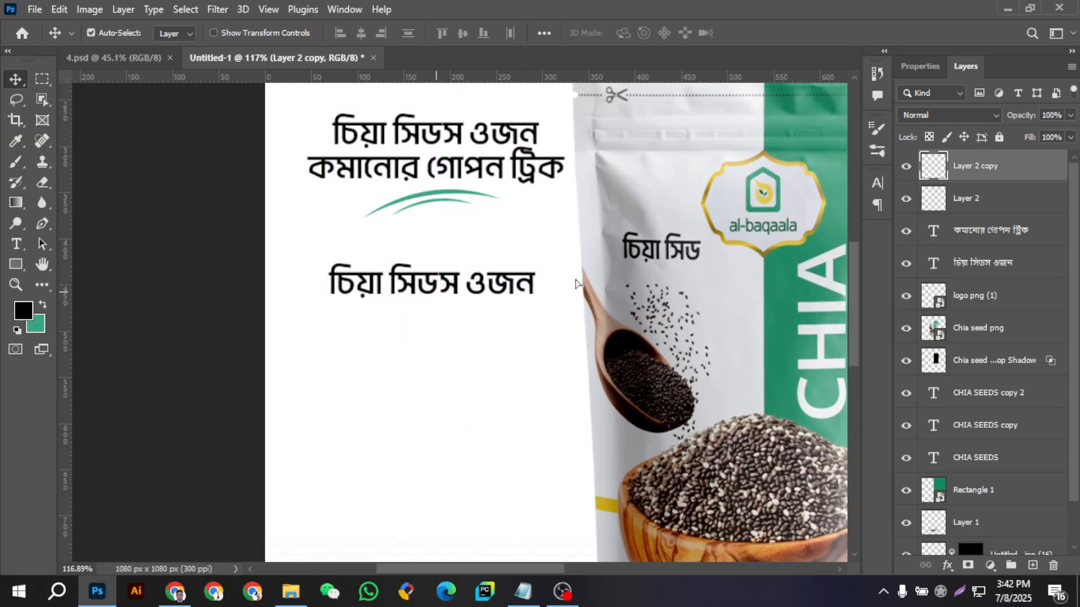
left_click_drag(975, 270, 981, 149)
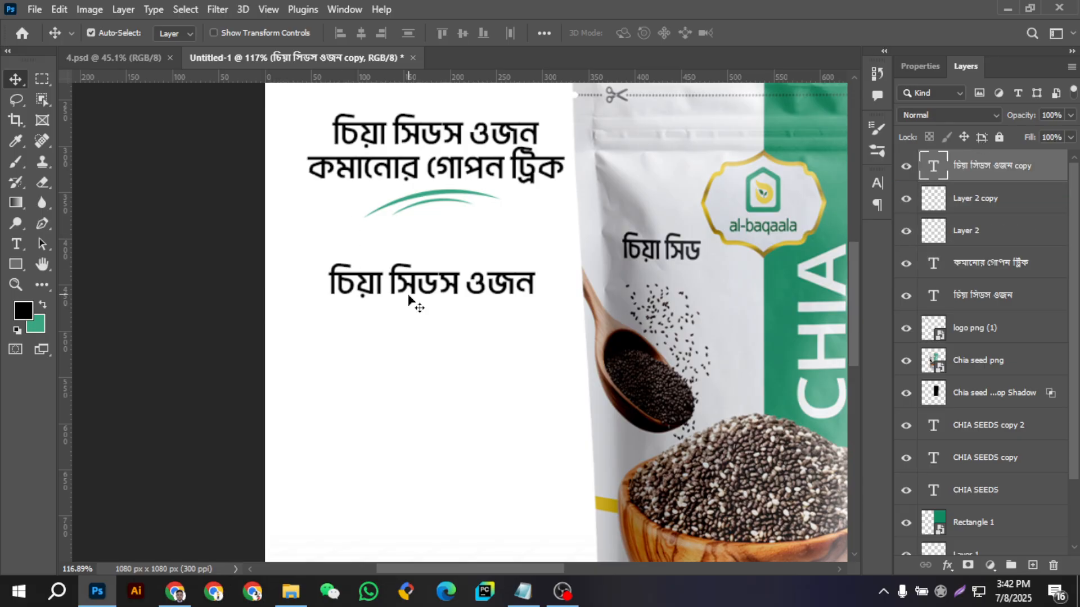
- Replace the duplicated line's text with the copied "হজম ক্ষমতা বৃদ্ধি করে" and set its font style to Regular
double_click(398, 281)
right_click(398, 282)
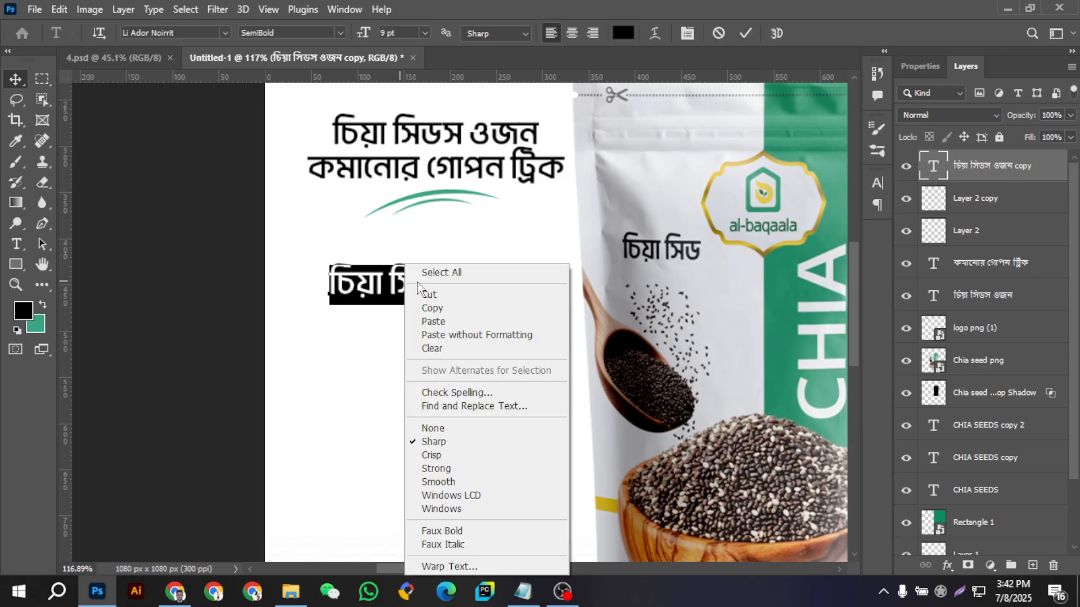
left_click(433, 321)
key("ctrl+a")
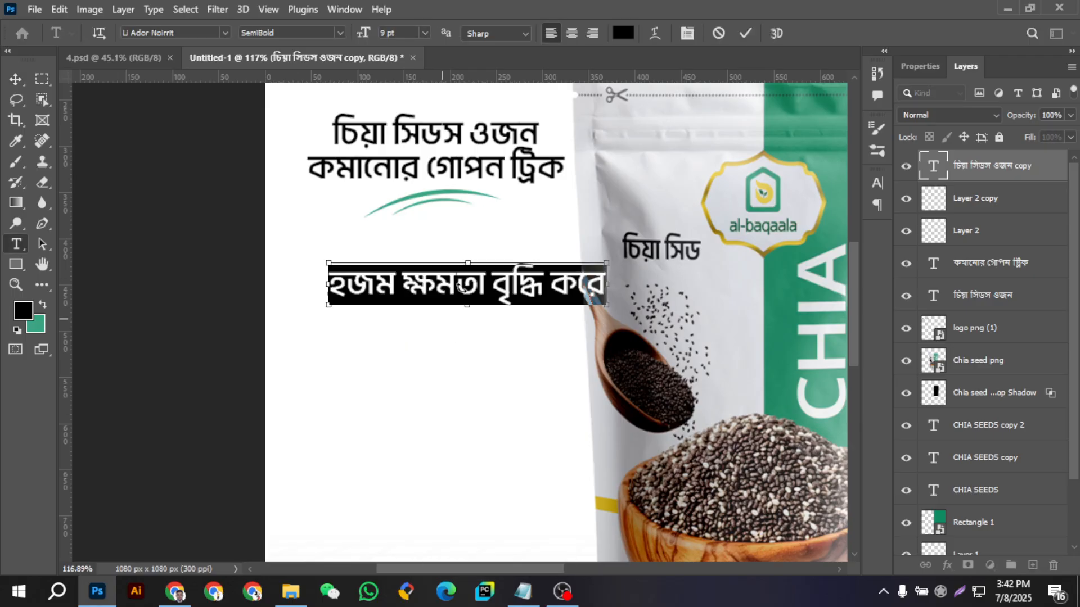
left_click(339, 33)
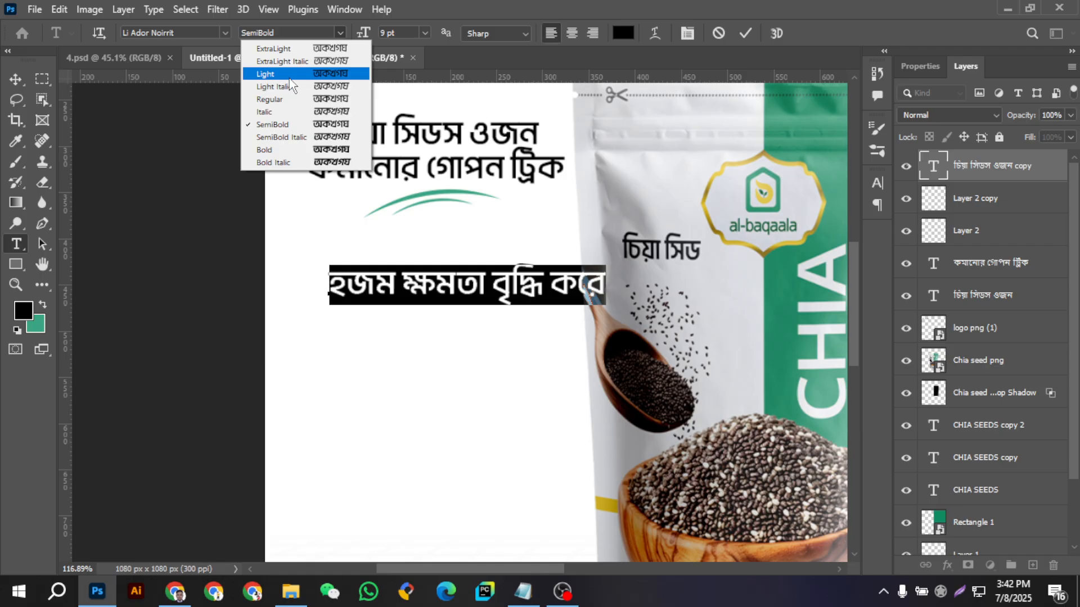
left_click(269, 99)
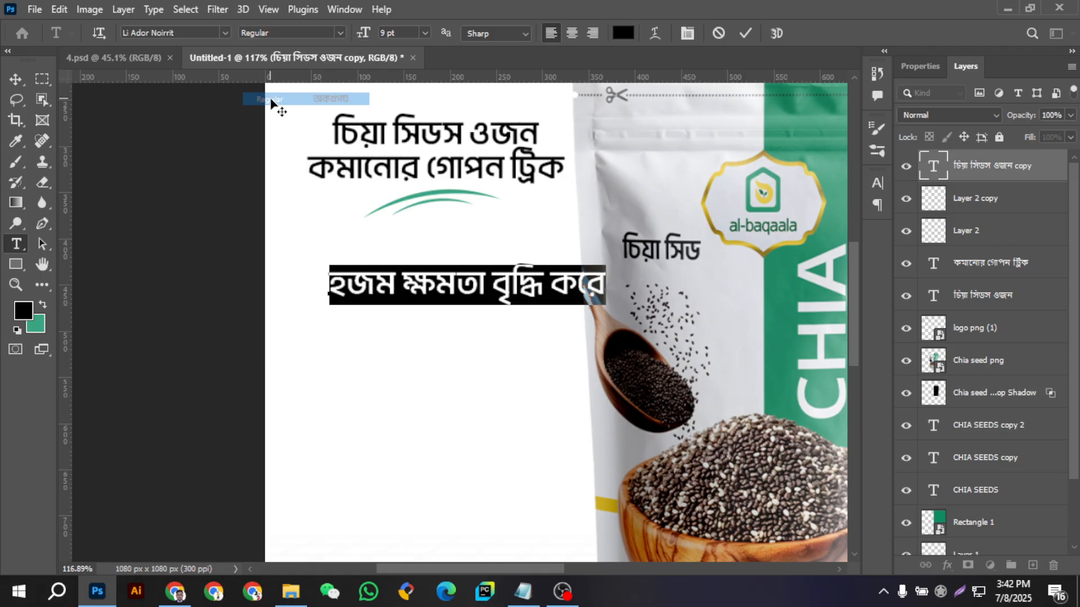
left_click(15, 80)
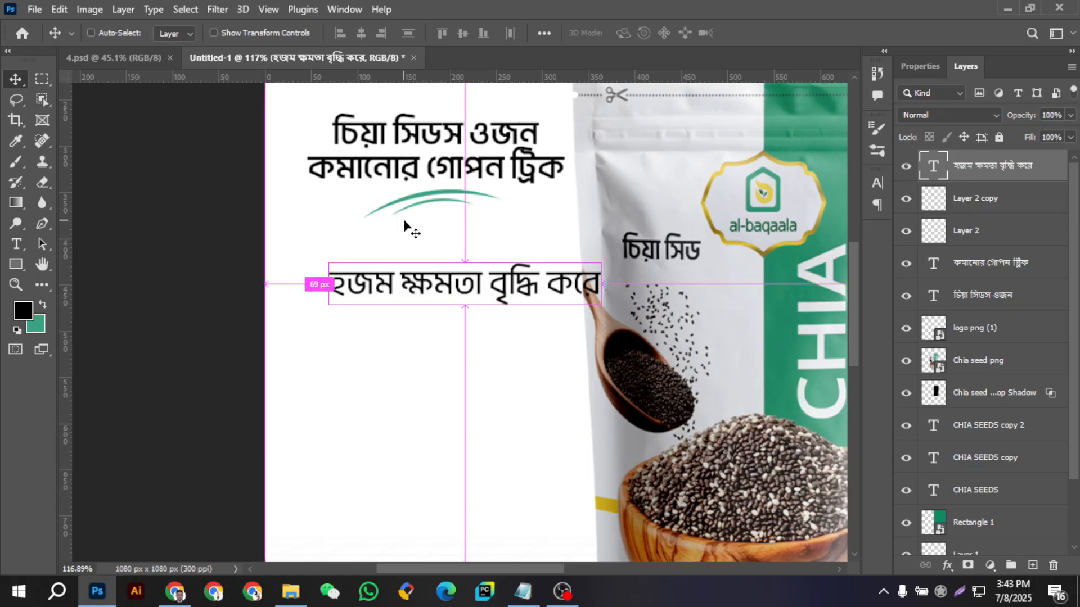
- Scale the "হজম ক্ষমতা বৃদ্ধি করে" text to about 74% so it fits in front of the pouch
key("ctrl+t")
left_click_drag(600, 285, 530, 287)
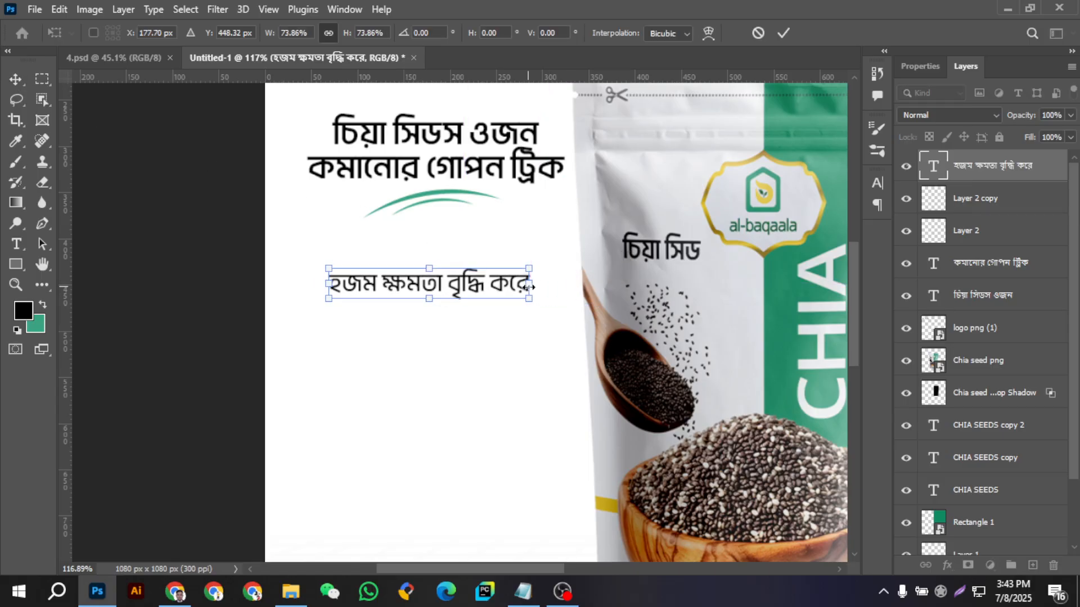
left_click(784, 34)
- Duplicate the "হজম ক্ষমতা বৃদ্ধি করে" line three times, stacking the copies beneath it as a four-line list
scroll(475, 281, "up", 3)
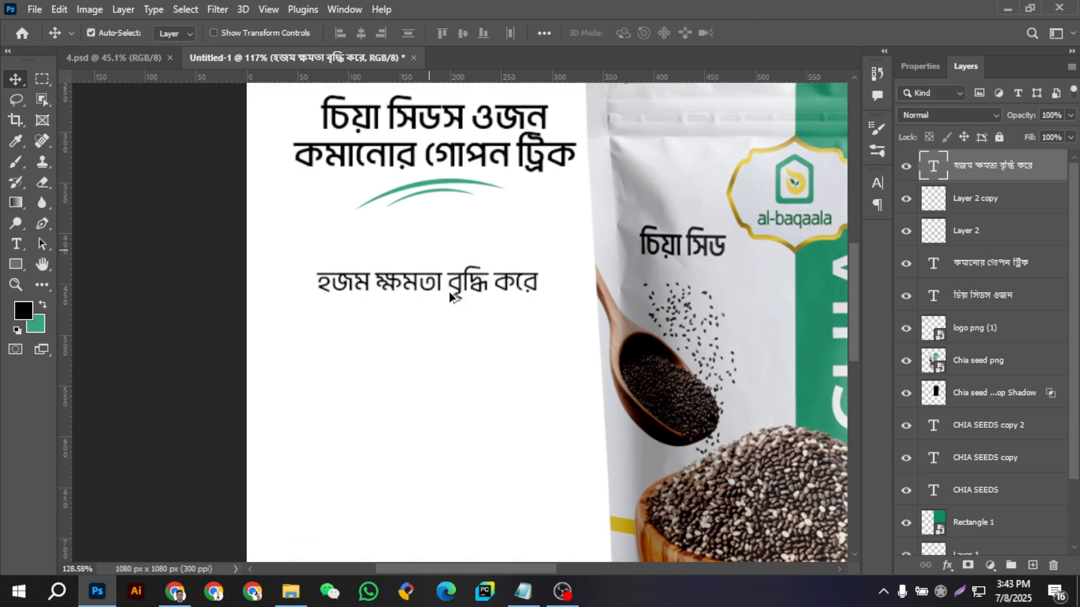
left_click_drag(476, 268, 471, 328)
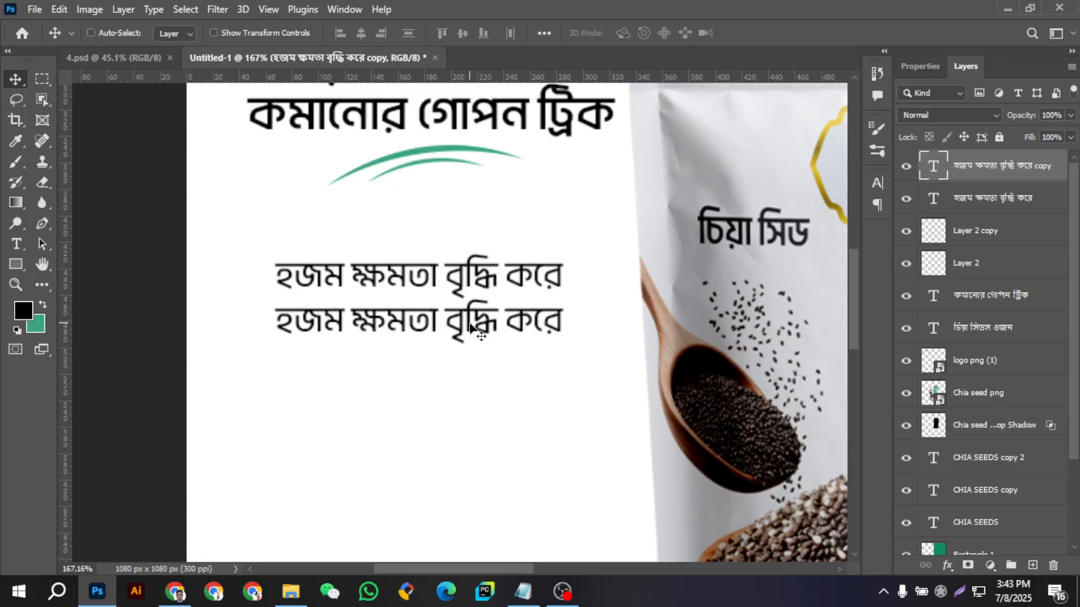
left_click_drag(471, 328, 468, 420, "alt")
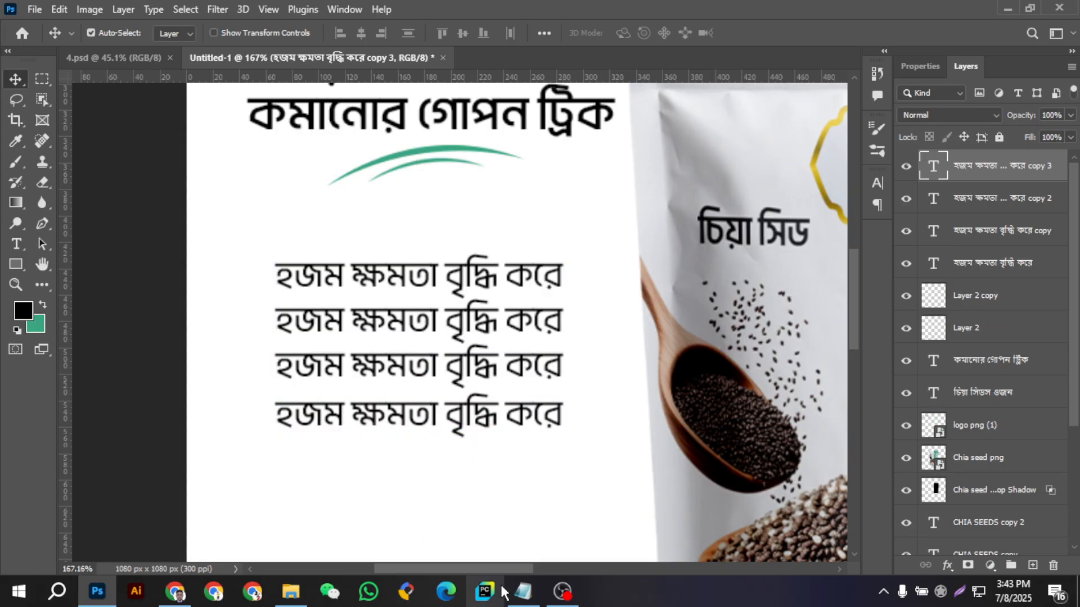
- Copy "ওজন কমাতে সহায়ক" from the second benefit in Informetion.txt in Notepad
left_click(522, 591)
left_click(669, 264)
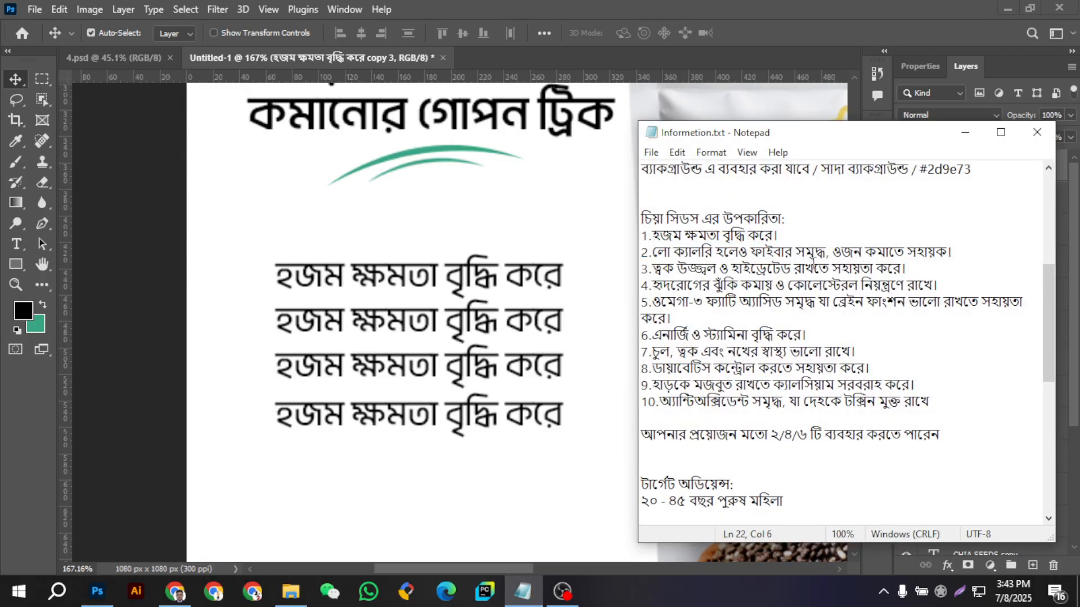
left_click_drag(832, 251, 946, 259)
right_click(941, 252)
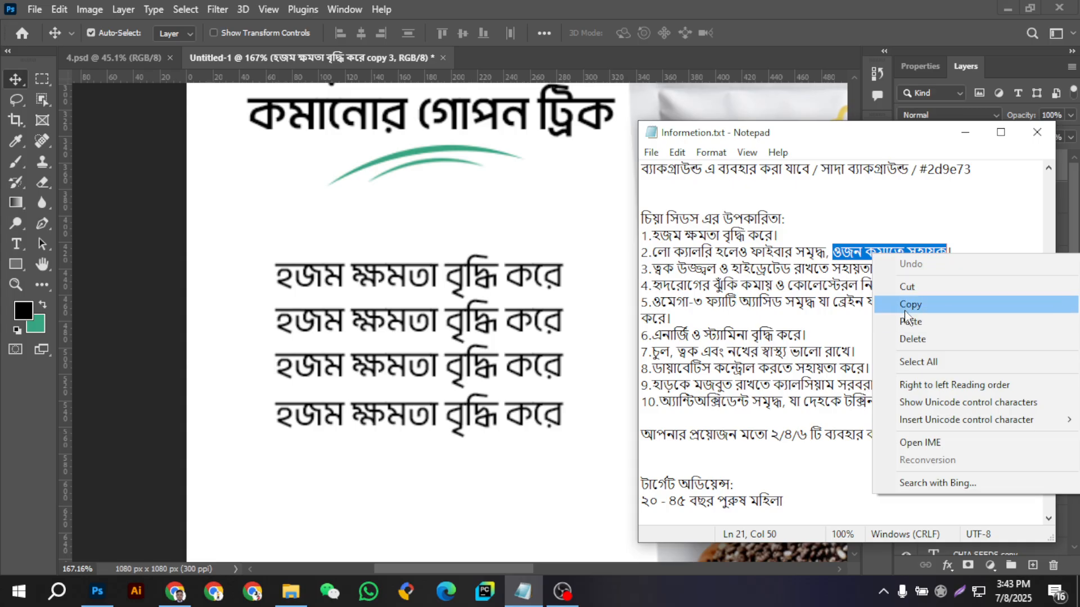
left_click(908, 307)
- Replace the second list line's text with the copied "ওজন কমাতে সহায়ক" in Photoshop
left_click(410, 323)
right_click(406, 317)
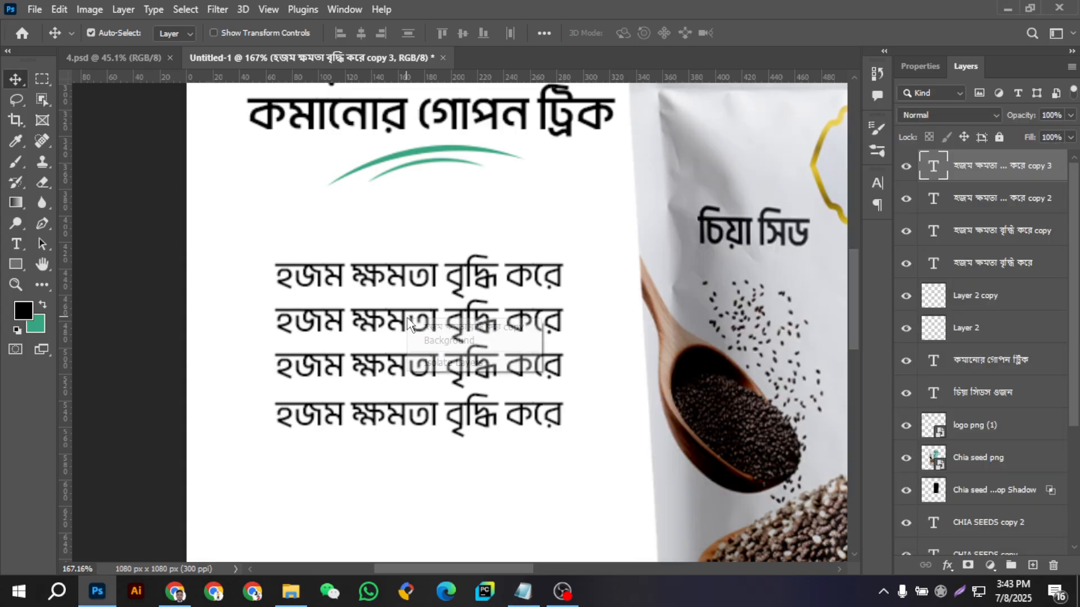
left_click(379, 331)
double_click(382, 318)
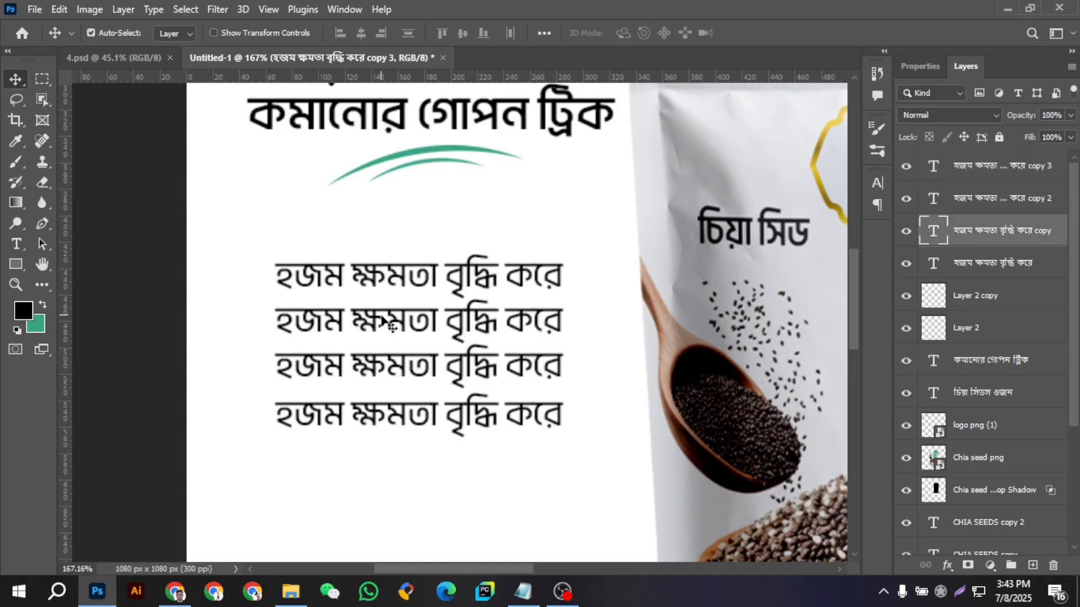
right_click(459, 315)
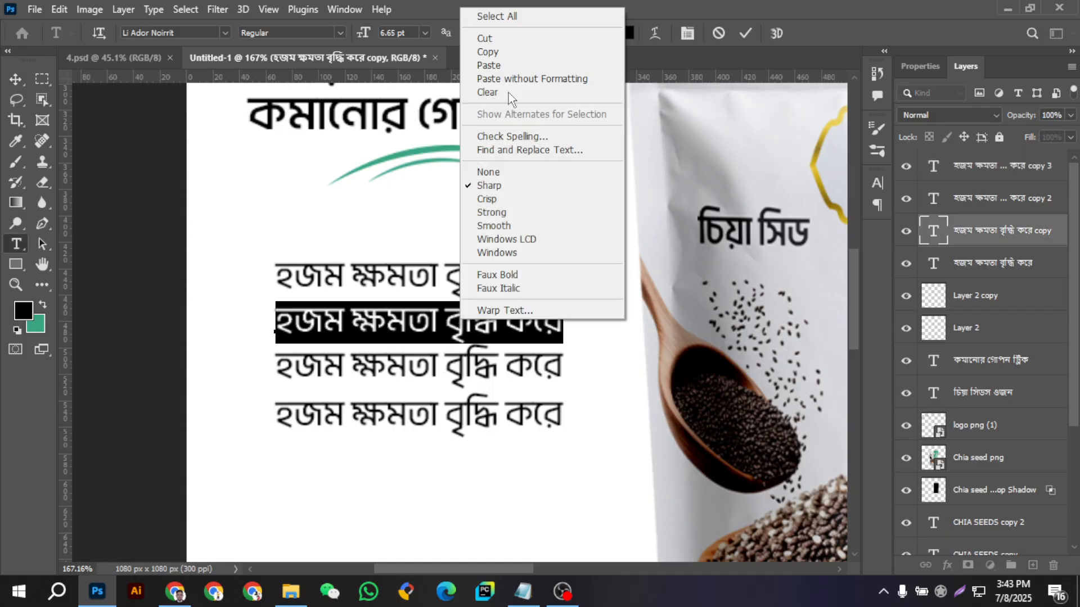
left_click(500, 66)
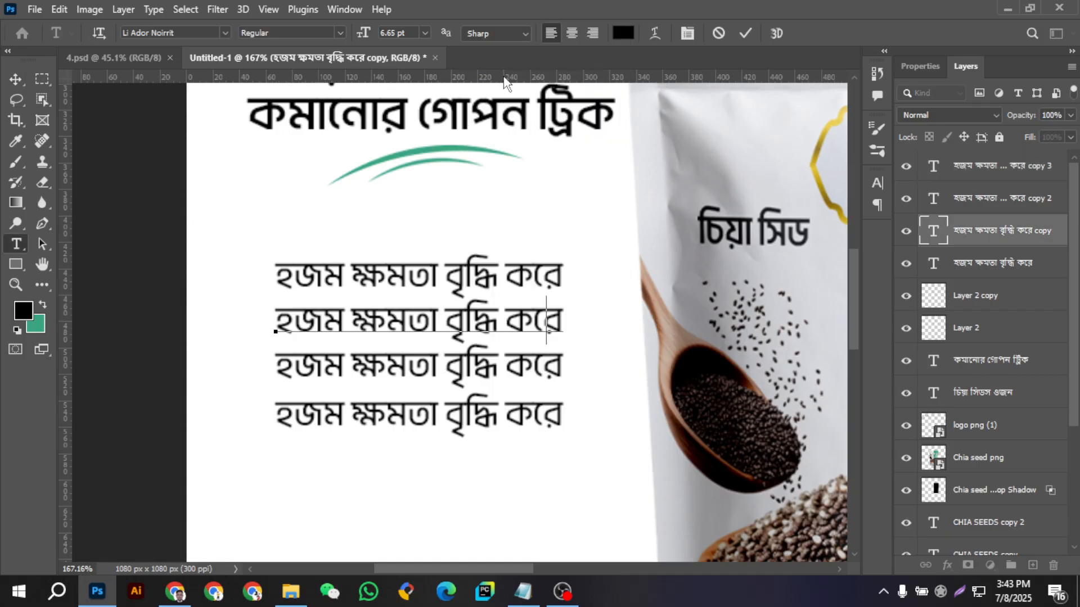
left_click(750, 35)
key("v")
- Copy "হৃদরোগের ঝুঁকি কমায়" from the fourth benefit in Informetion.txt in Notepad
left_click(523, 591)
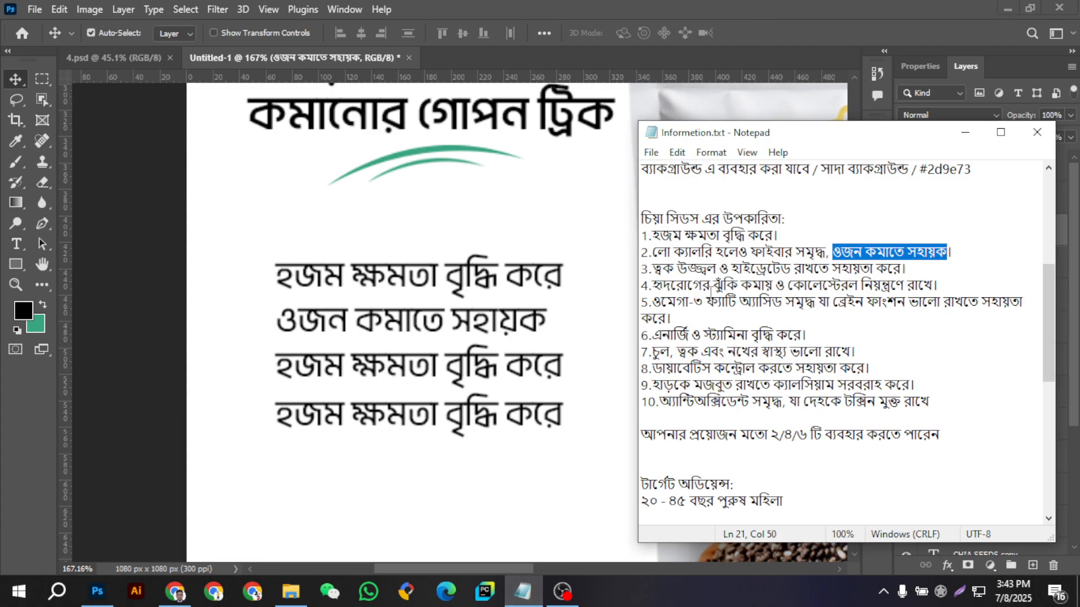
left_click(673, 270)
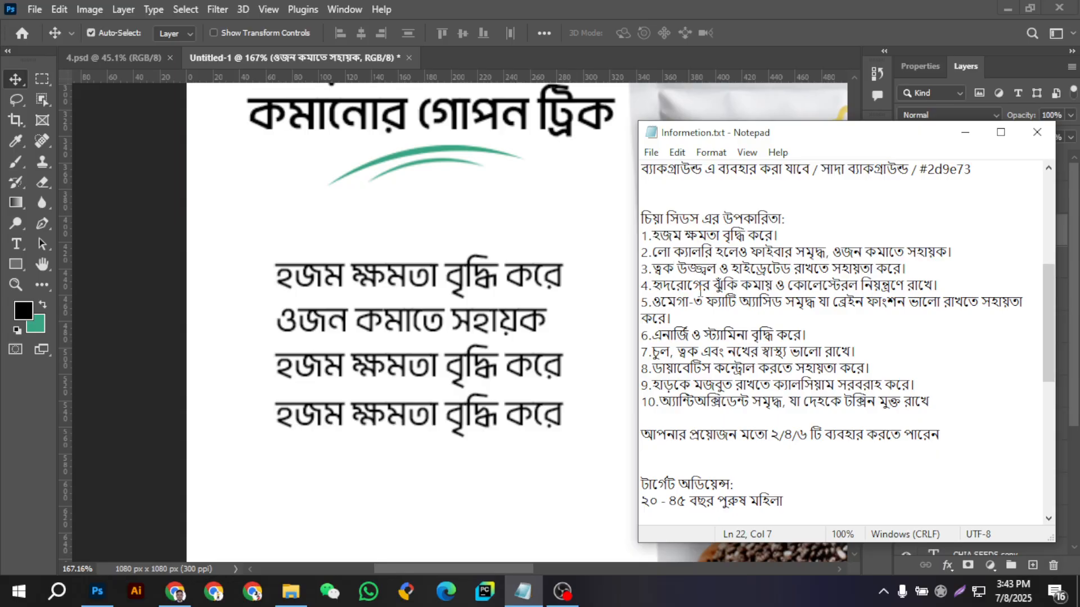
left_click_drag(654, 285, 775, 285)
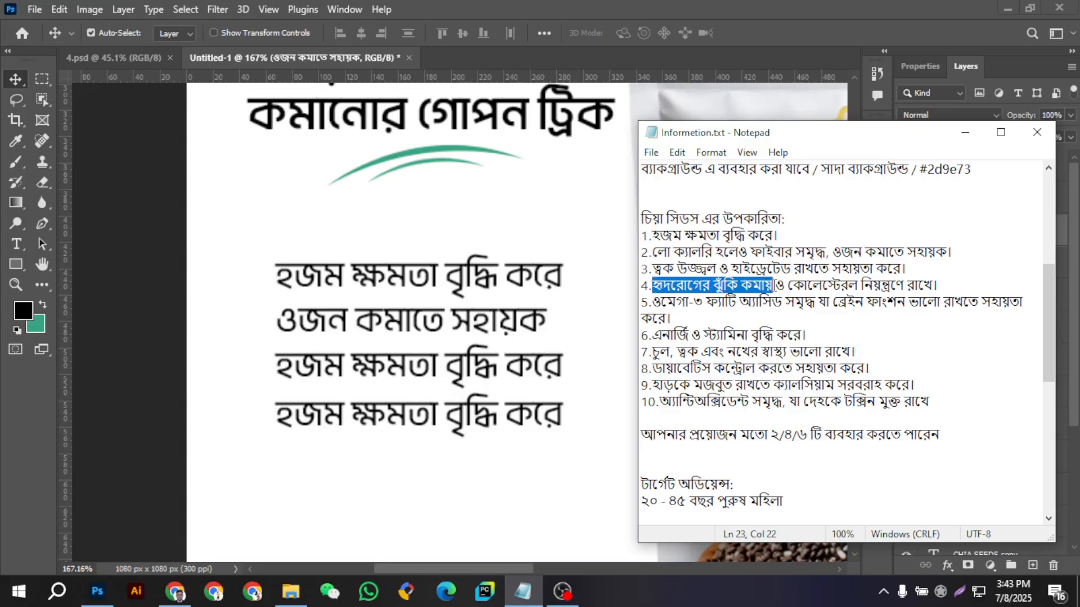
right_click(773, 285)
left_click(800, 336)
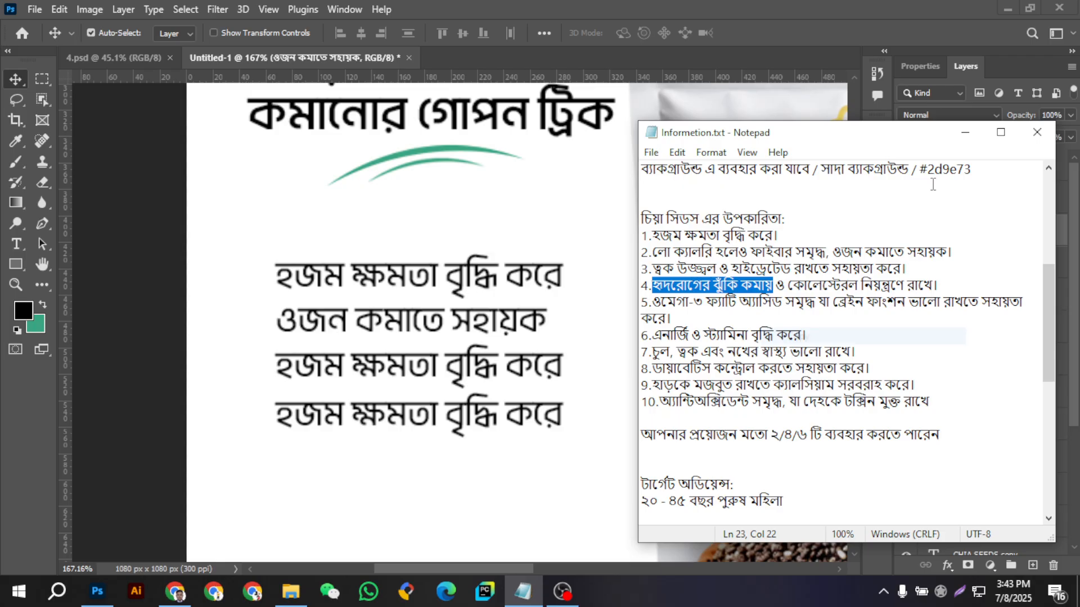
left_click(965, 133)
- Replace the third list line's text with the copied "হৃদরোগের ঝুঁকি কমায়" in Photoshop
left_click(440, 369)
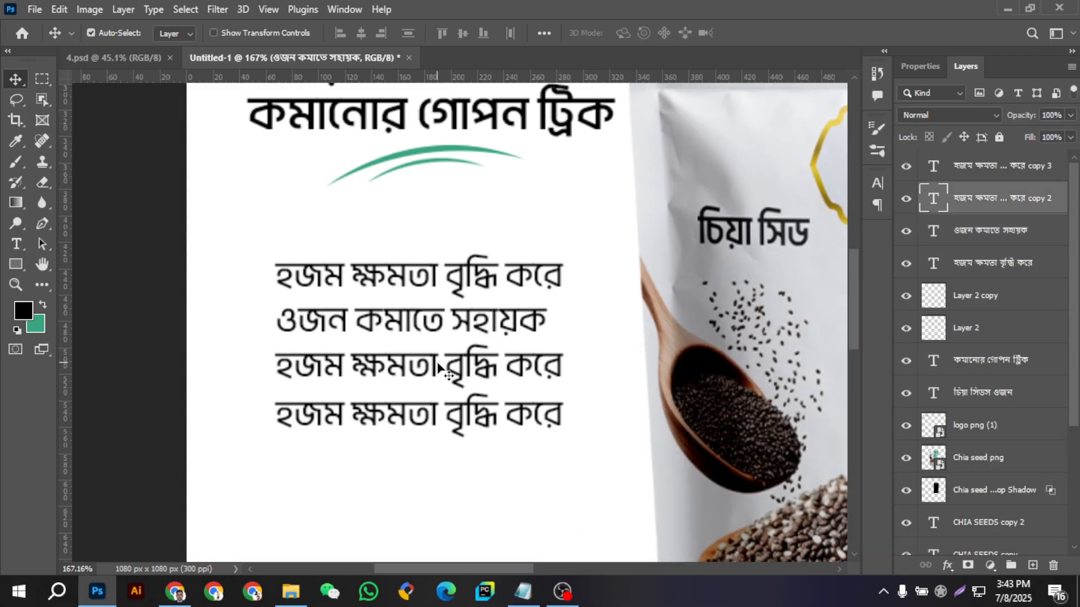
double_click(440, 368)
right_click(444, 371)
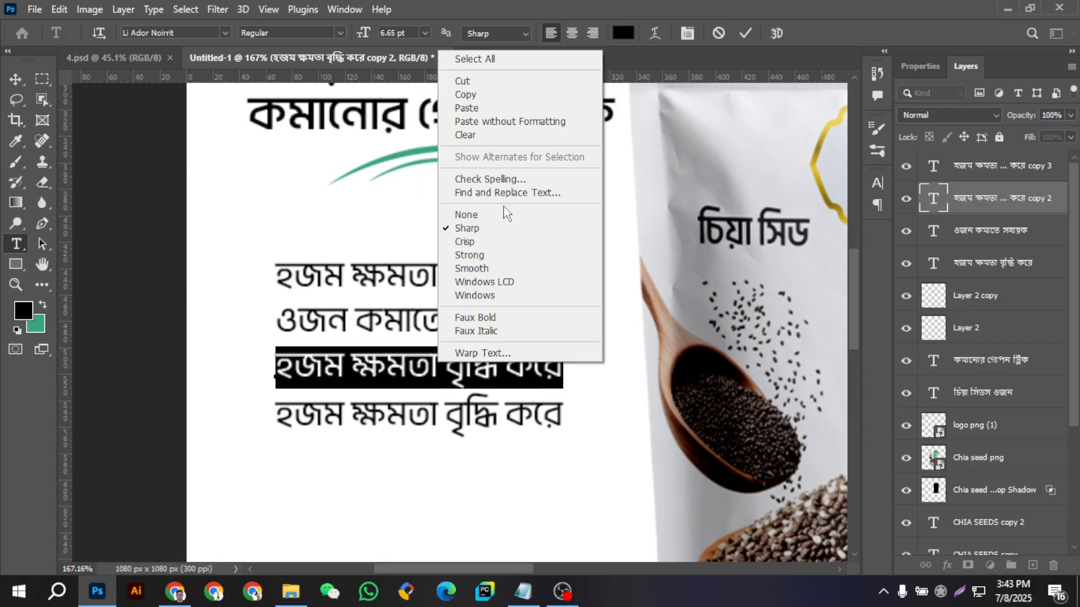
left_click(490, 107)
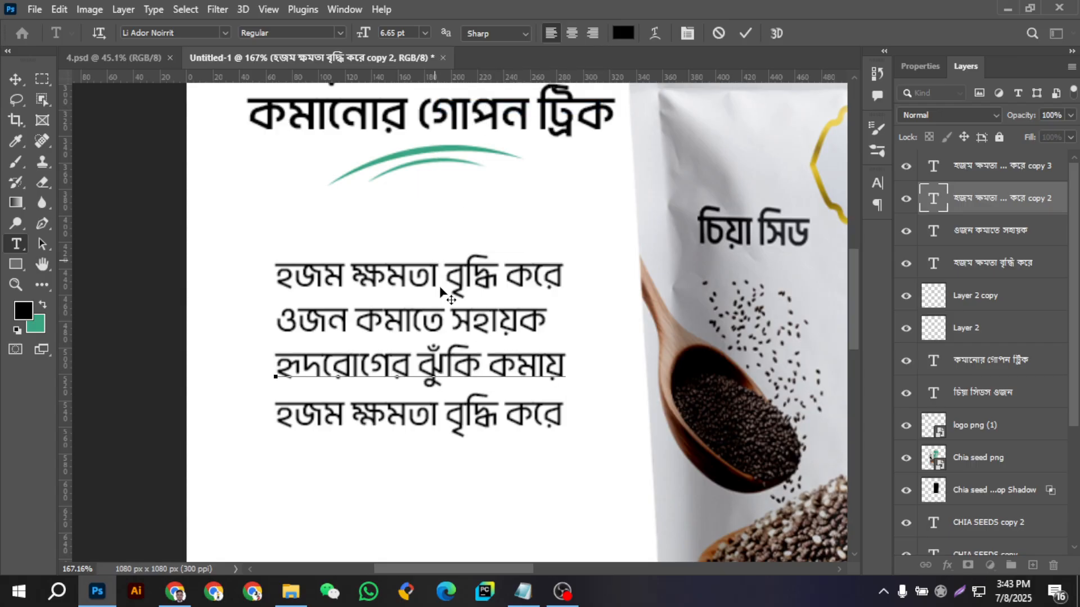
left_click(746, 32)
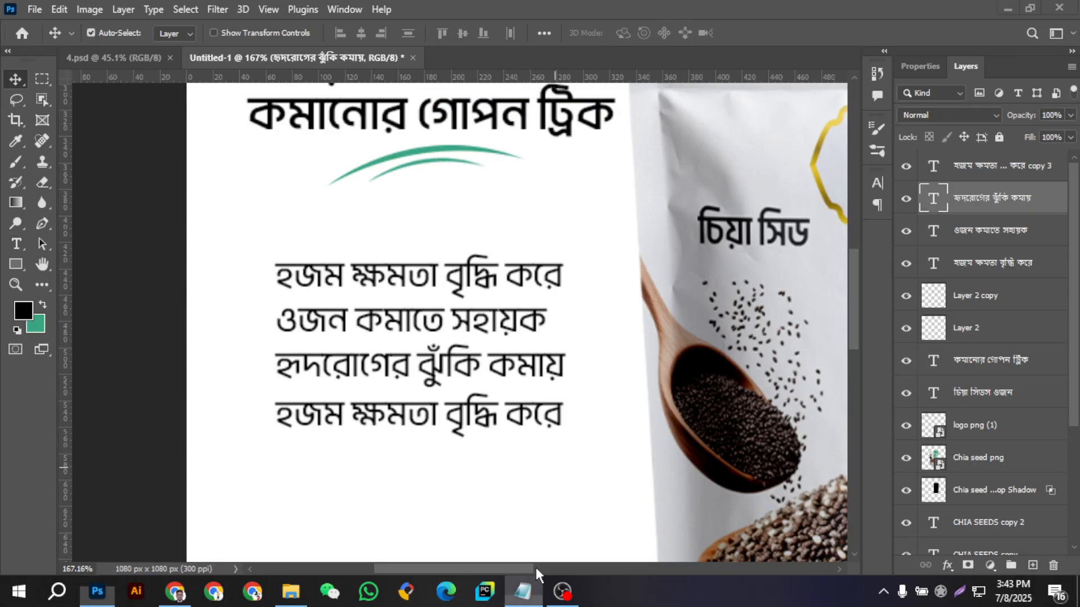
- Copy "কোলেস্টেরল নিয়ন্ত্রণে রাখে" from the end of the fourth benefit in Informetion.txt in Notepad
left_click(522, 591)
left_click(798, 298)
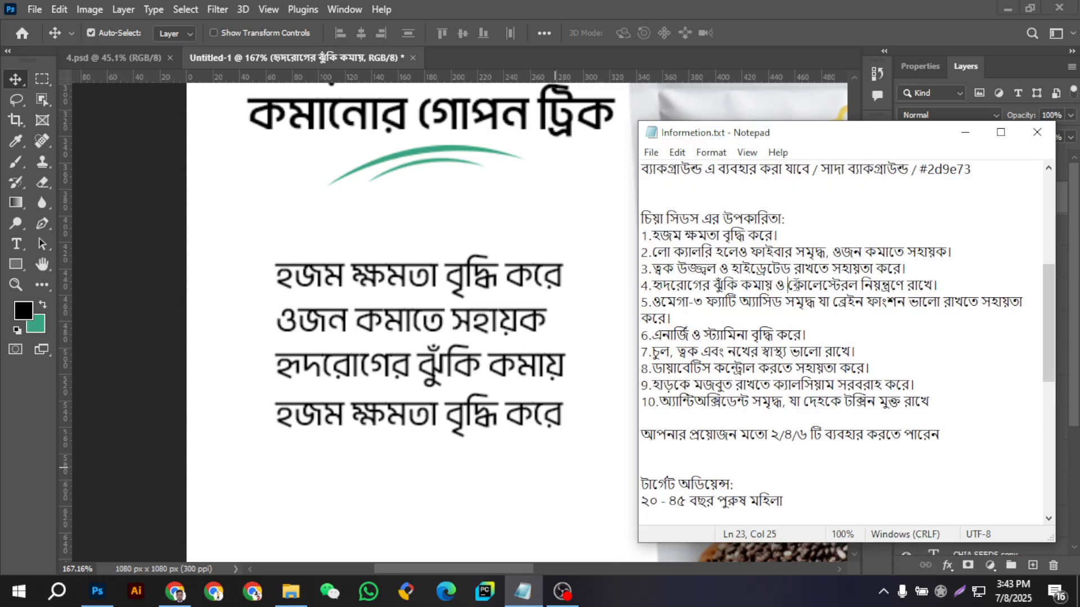
left_click_drag(788, 284, 933, 284)
right_click(925, 283)
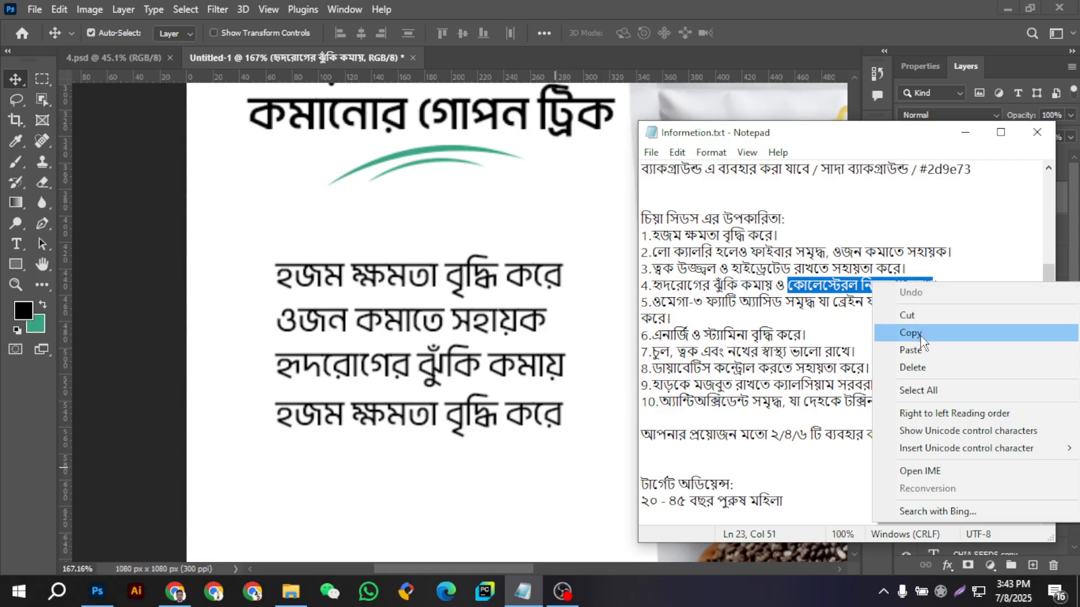
left_click(921, 336)
left_click(964, 139)
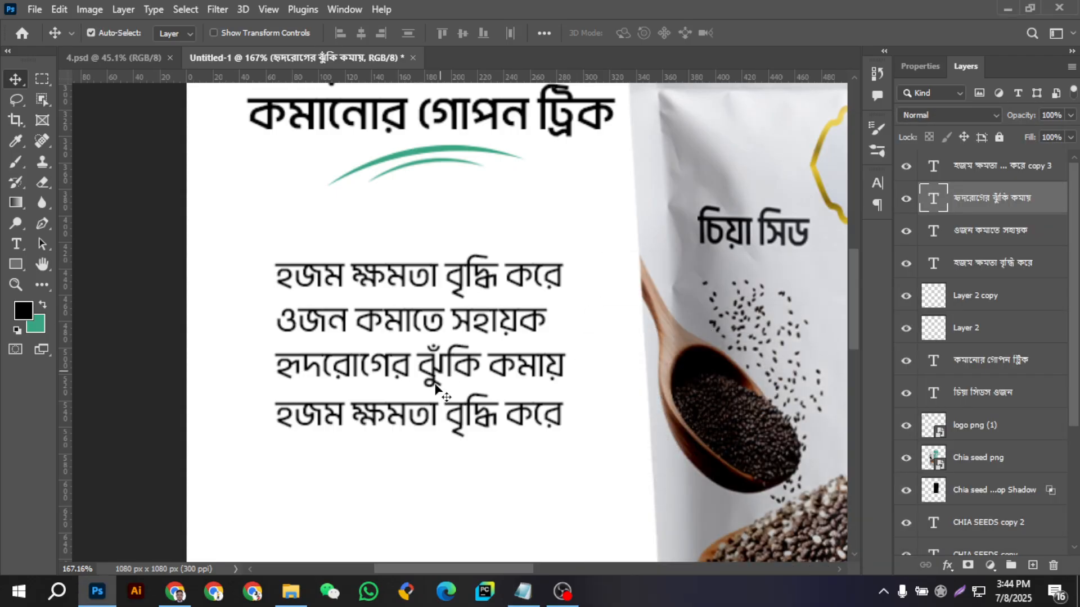
- Replace the fourth list line's text with the copied "কোলেস্টেরল নিয়ন্ত্রণে রাখে" in Photoshop
double_click(427, 430)
right_click(419, 420)
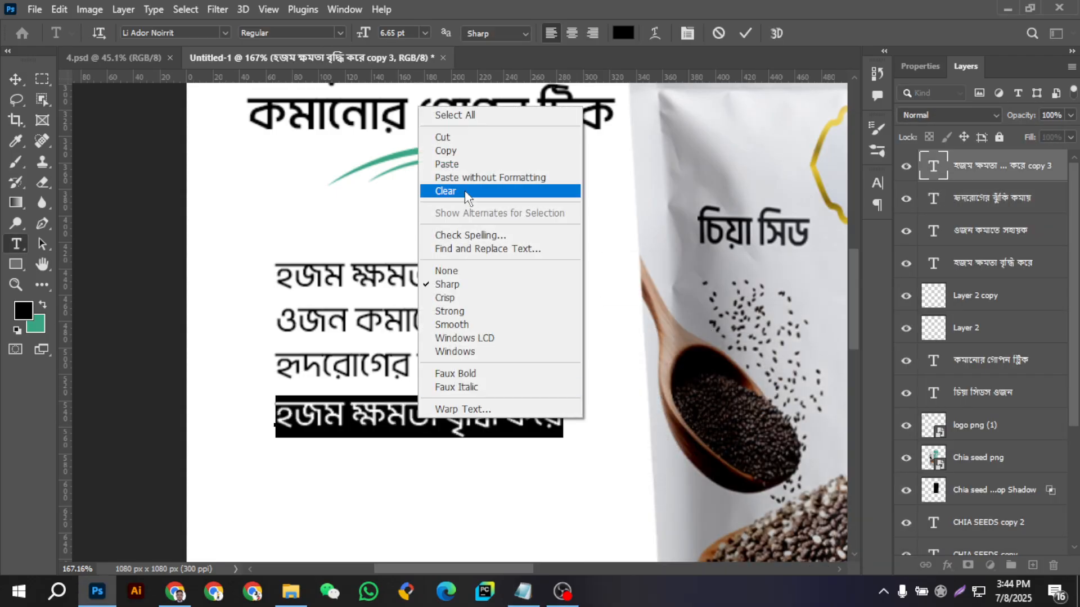
left_click(465, 164)
- Copy "এনার্জি ও স্ট্যামিনা বৃদ্ধি করে" from the sixth benefit in Informetion.txt in Notepad
left_click(524, 589)
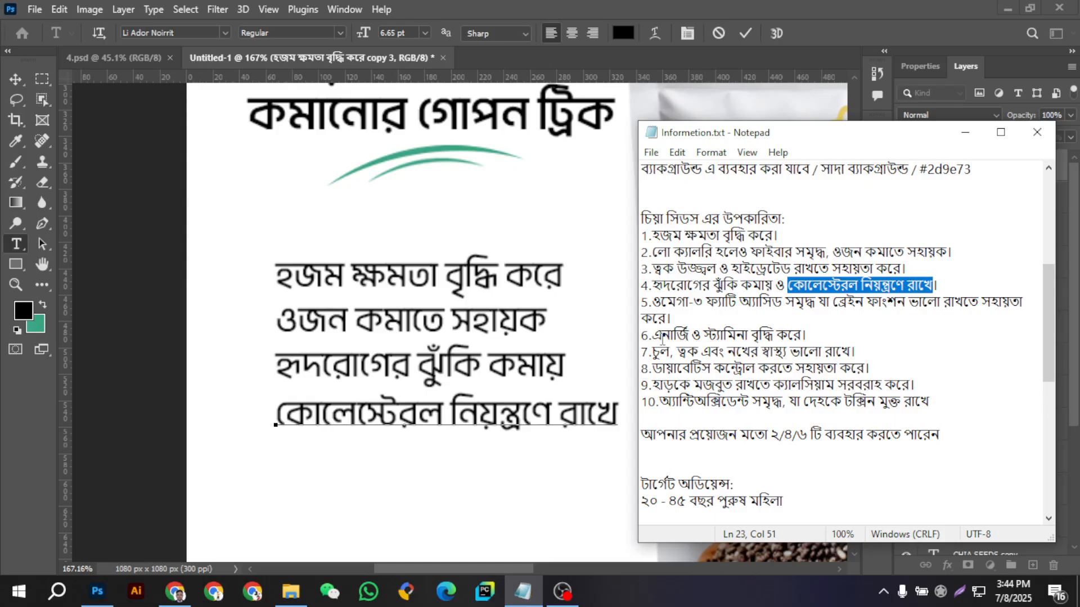
left_click_drag(651, 335, 799, 332)
right_click(758, 335)
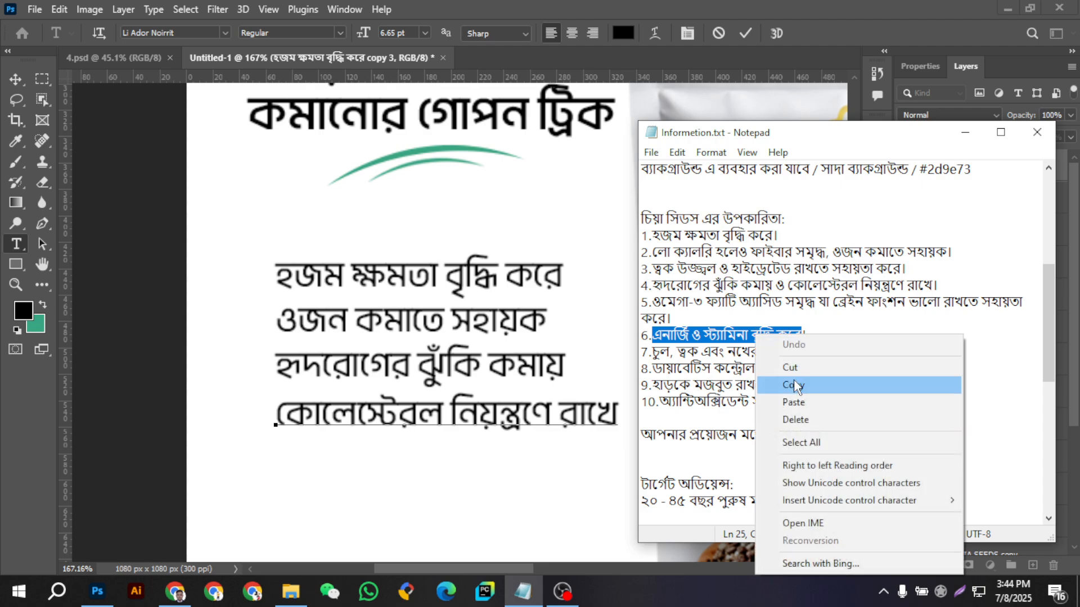
left_click(794, 379)
left_click(965, 135)
- Commit the fourth line's text and duplicate that line directly beneath it as a fifth list line
scroll(369, 368, "down", 1)
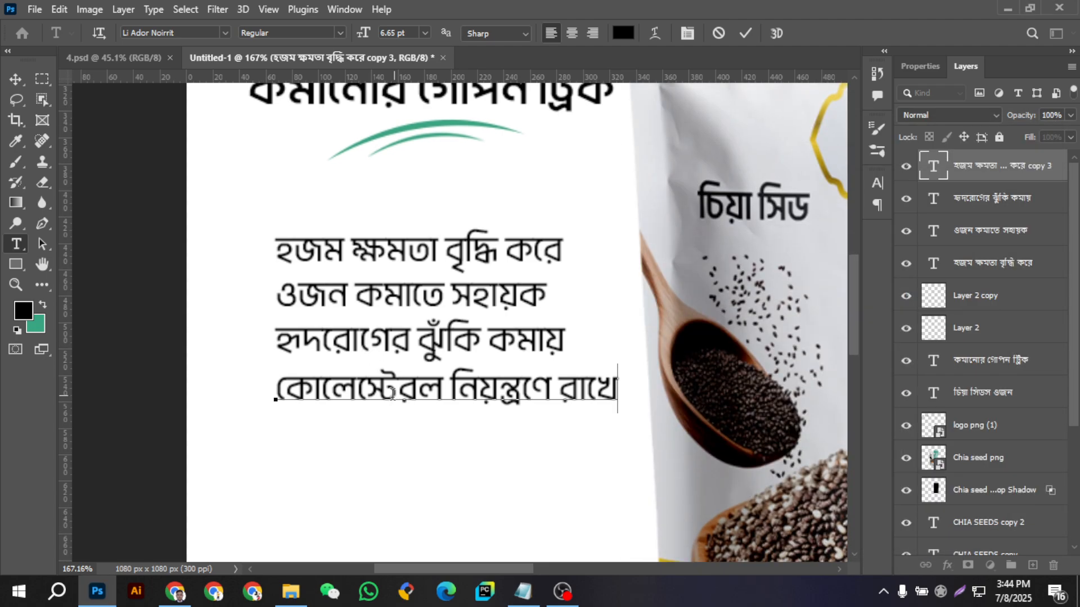
key("ctrl+Return")
key("v")
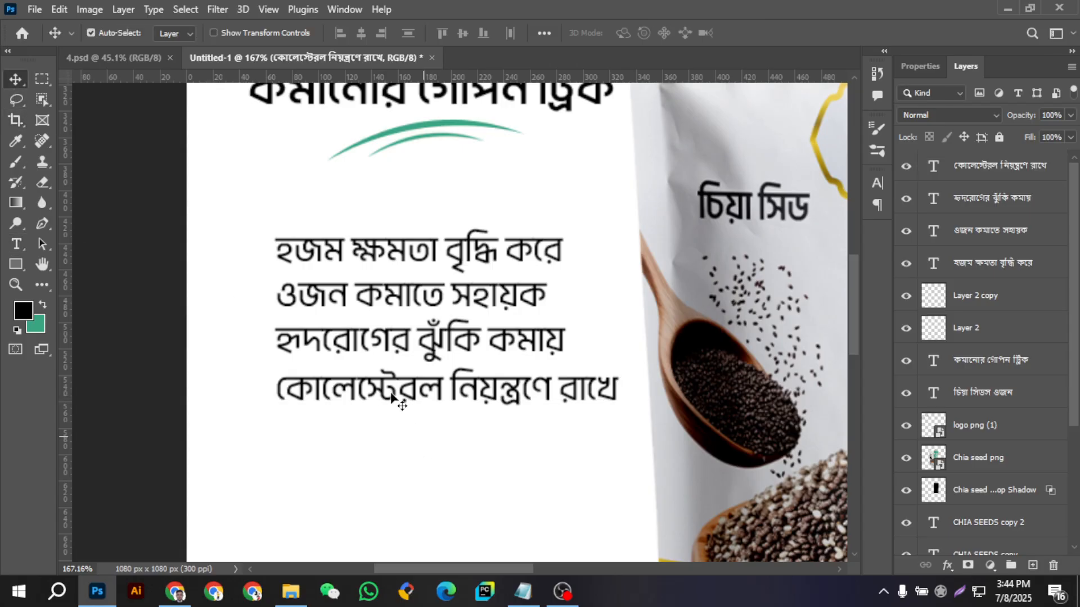
left_click_drag(392, 398, 391, 427)
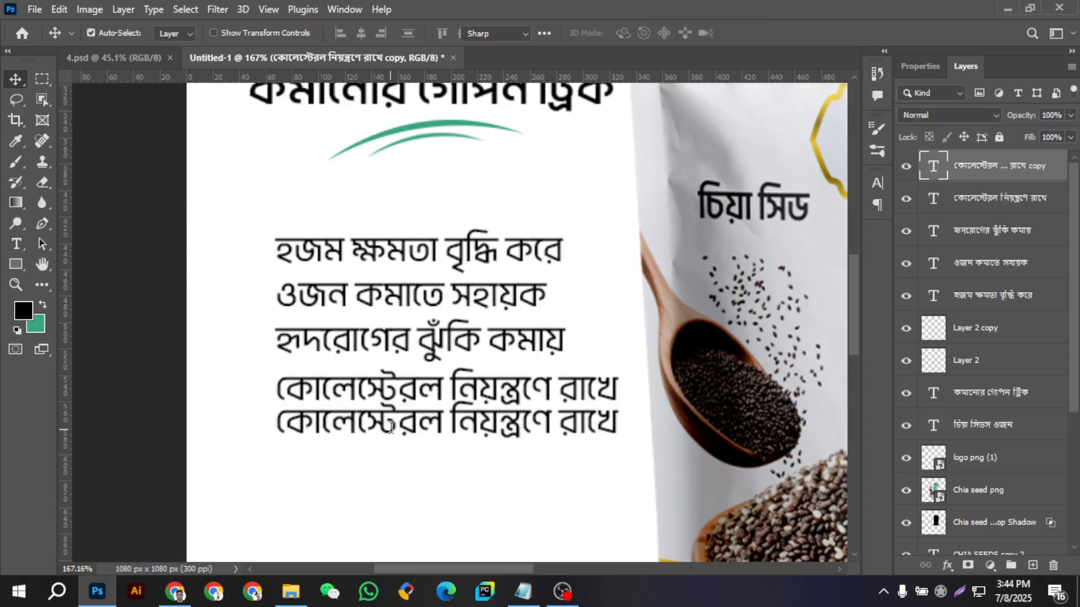
- Replace the fifth list line's text with the copied "এনার্জি ও স্ট্যামিনা বৃদ্ধি করে"
double_click(391, 426)
right_click(391, 427)
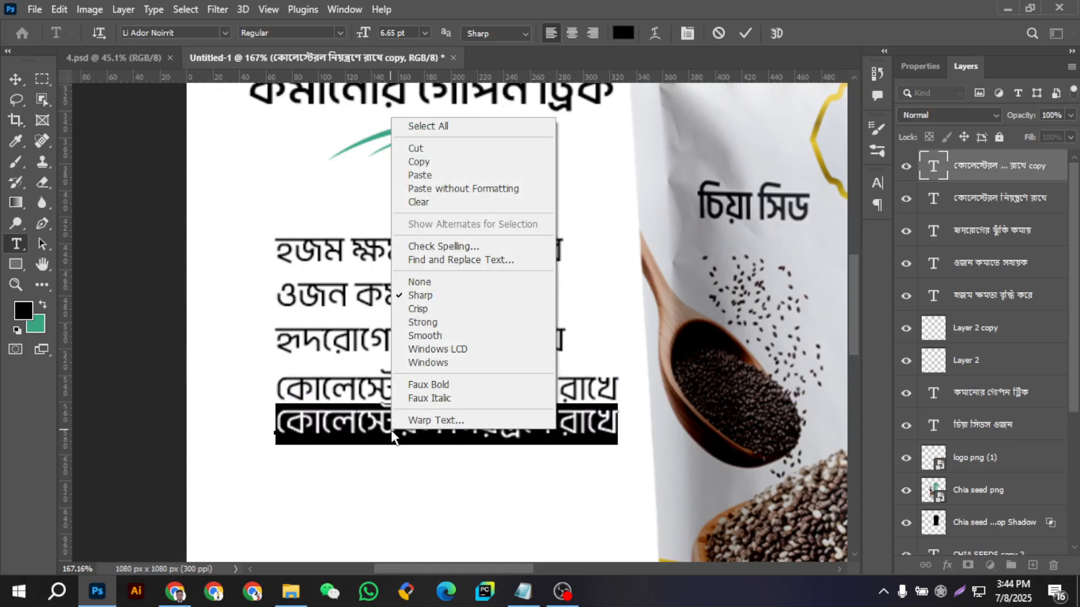
left_click(429, 176)
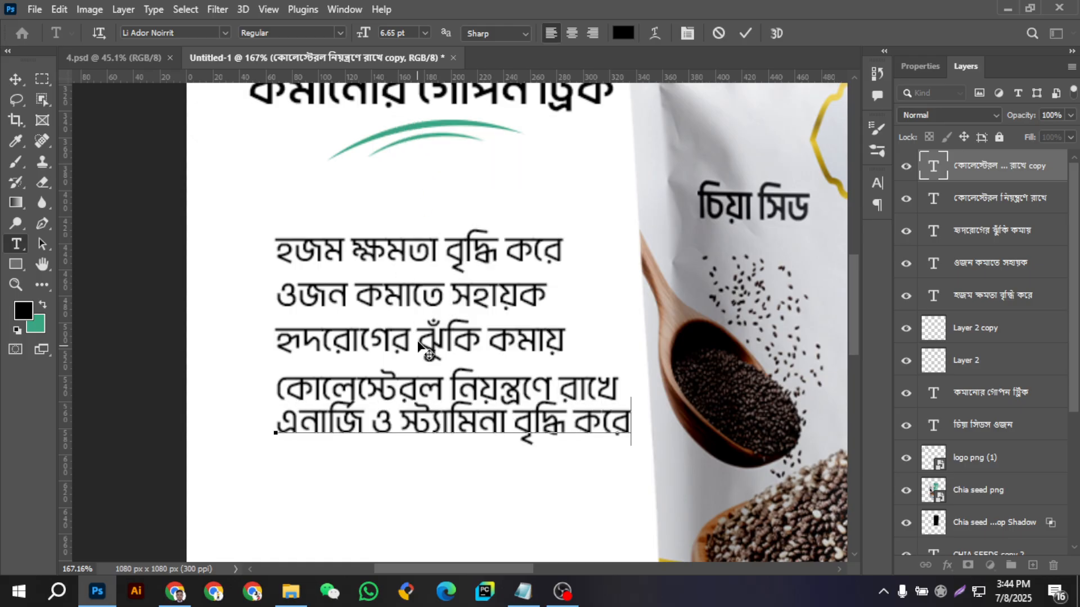
scroll(419, 344, "down", 3)
scroll(495, 148, "up", 4)
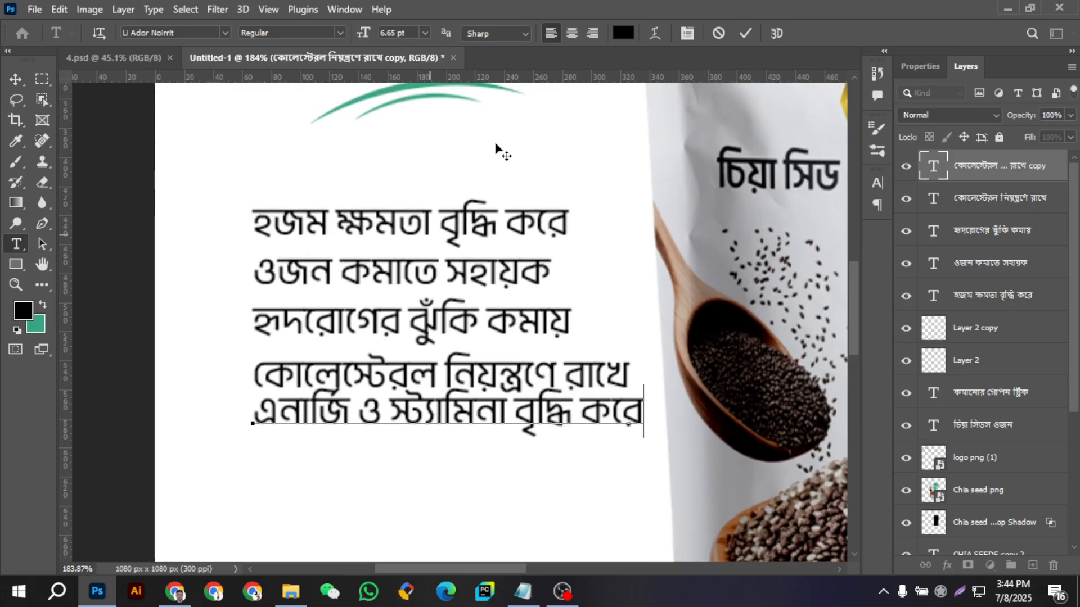
left_click(746, 34)
key("v")
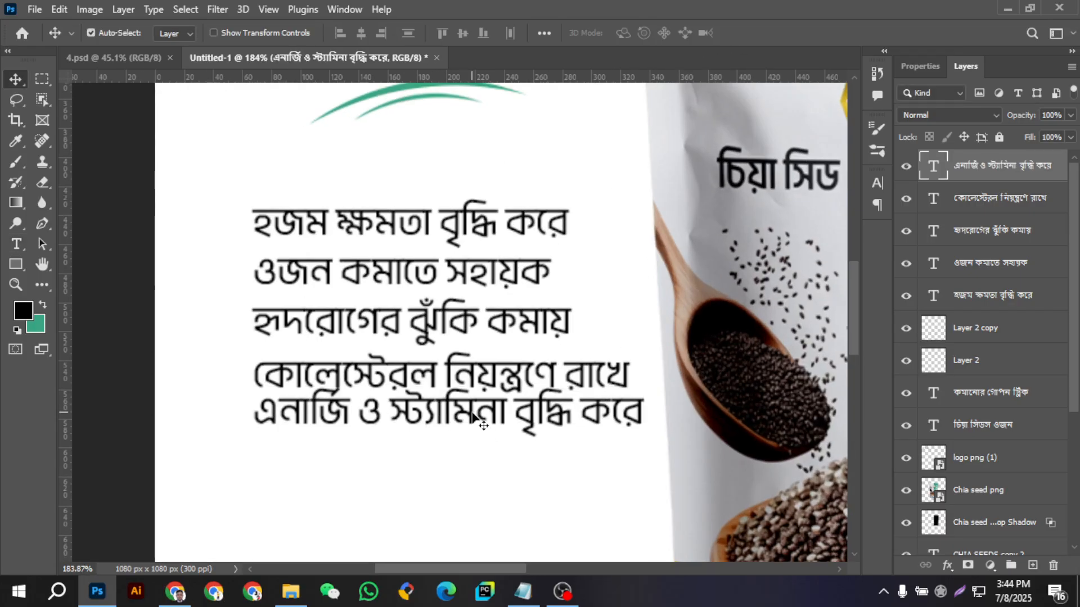
- Select all five benefit text layers, try centre and right alignment, and align their left edges
scroll(473, 419, "down", 2)
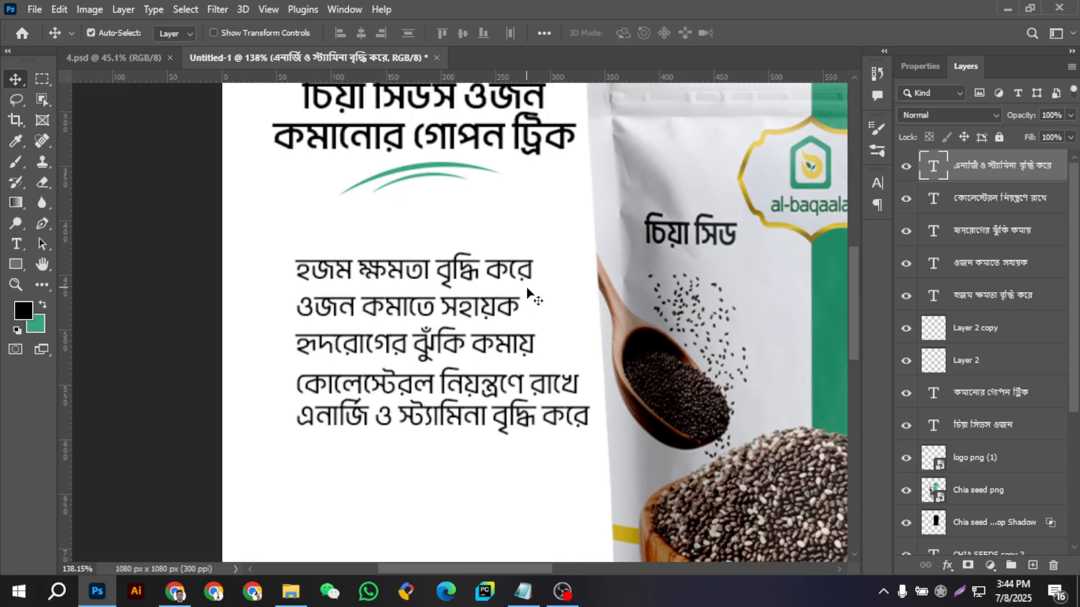
left_click(969, 307, "shift")
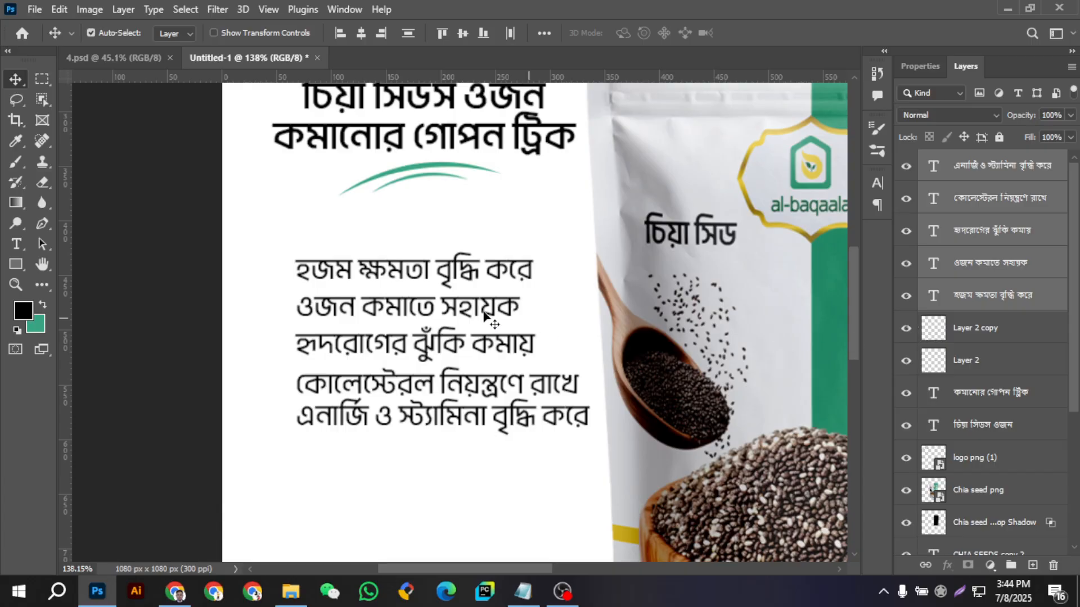
left_click(339, 35)
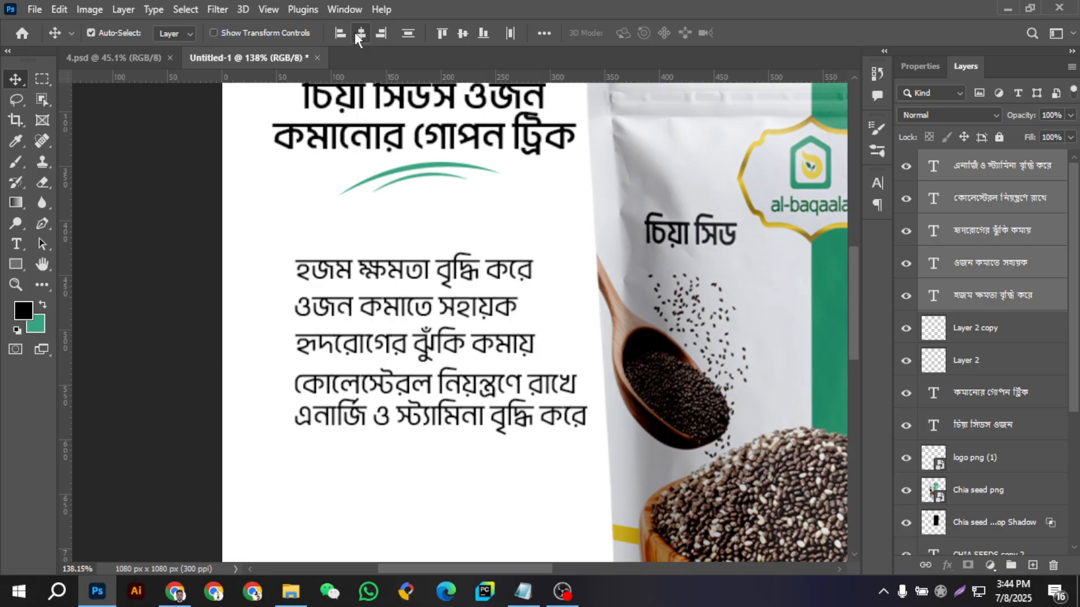
left_click(360, 34)
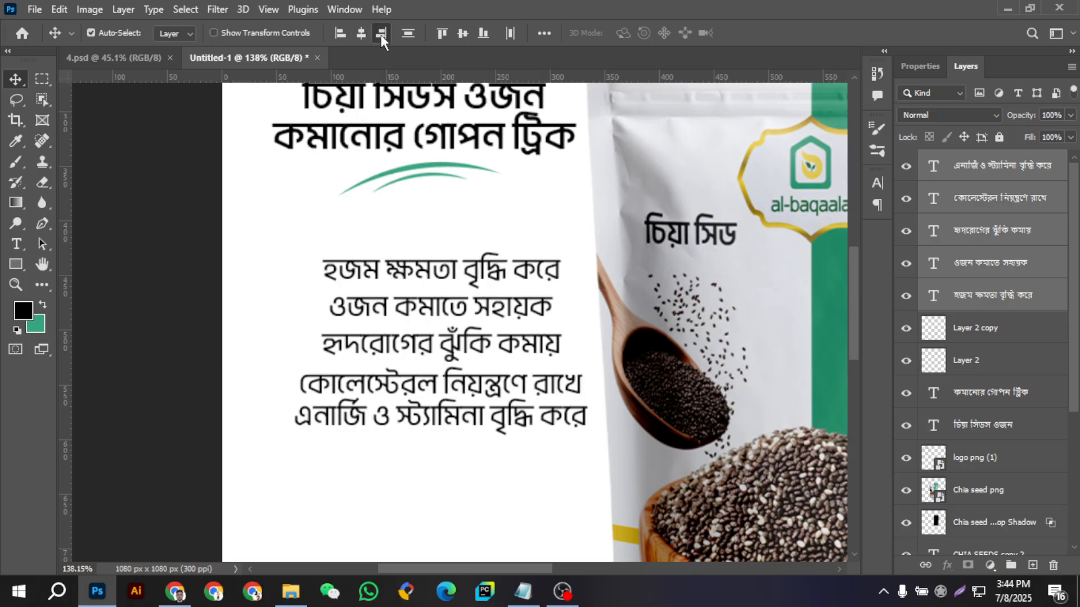
left_click(380, 35)
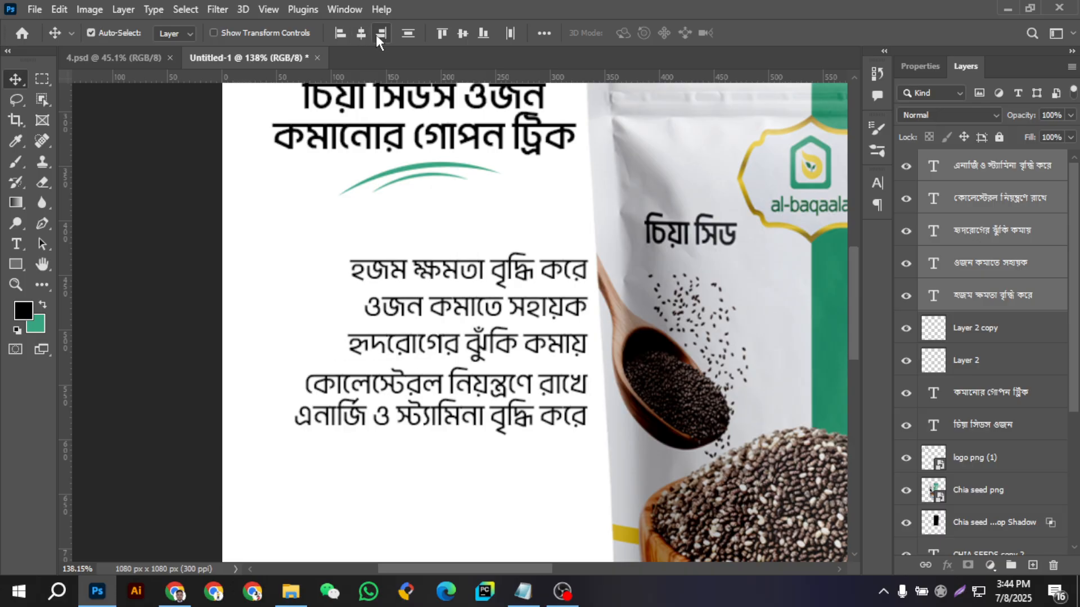
left_click(332, 34)
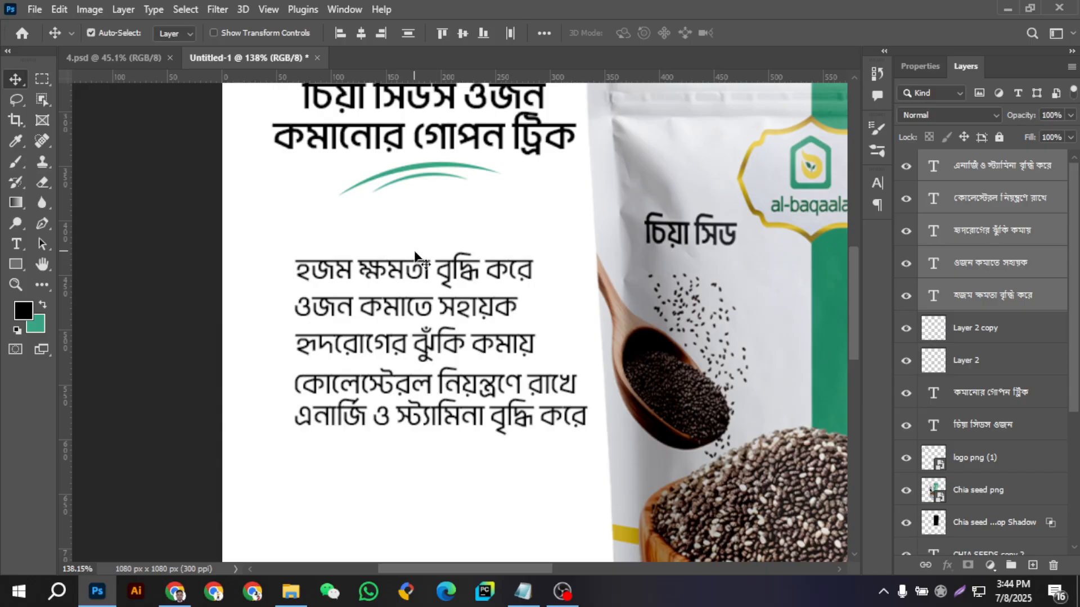
- Distribute the vertical spacing evenly between the five selected benefit lines
left_click(544, 33)
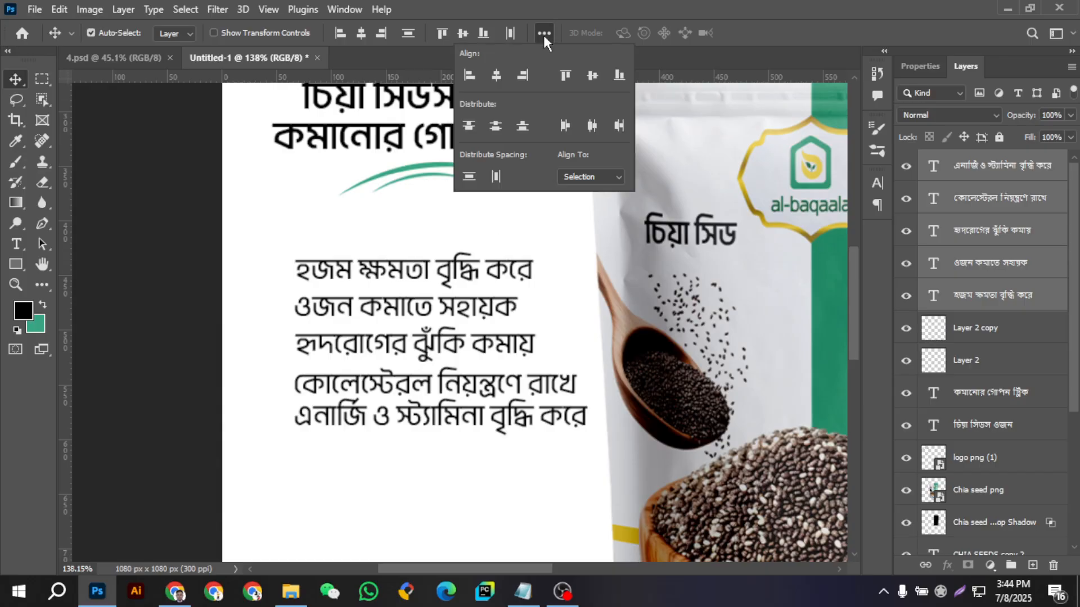
left_click(470, 178)
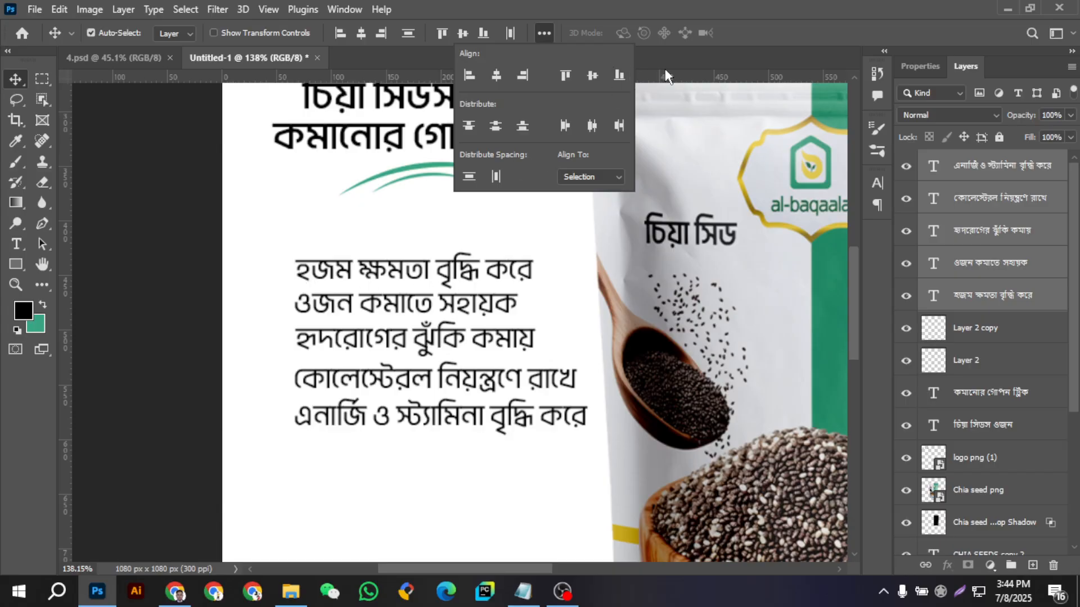
left_click(656, 55)
scroll(431, 282, "down", 3, "alt")
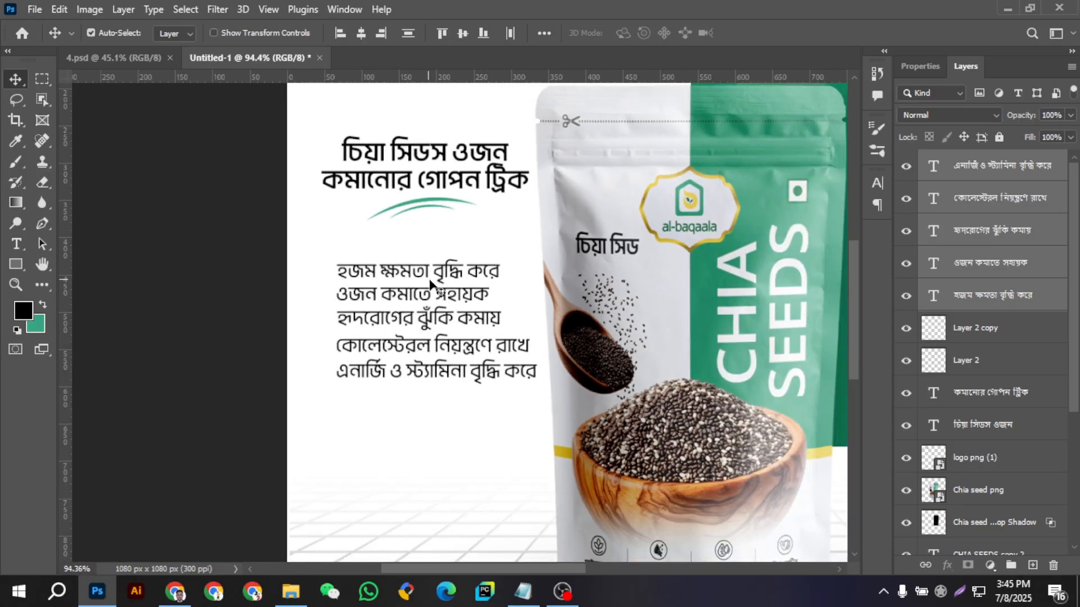
scroll(430, 270, "down", 2)
scroll(333, 240, "up", 3)
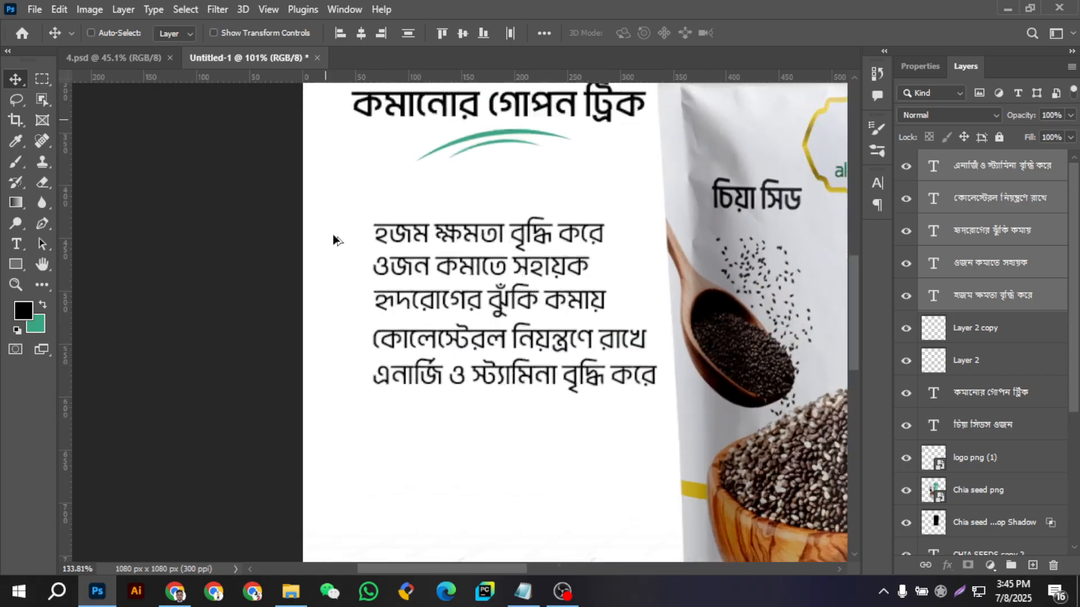
- Create a new empty layer above the benefit text layers and ready the Pen tool on it
scroll(336, 236, "up", 4)
scroll(370, 211, "up", 1)
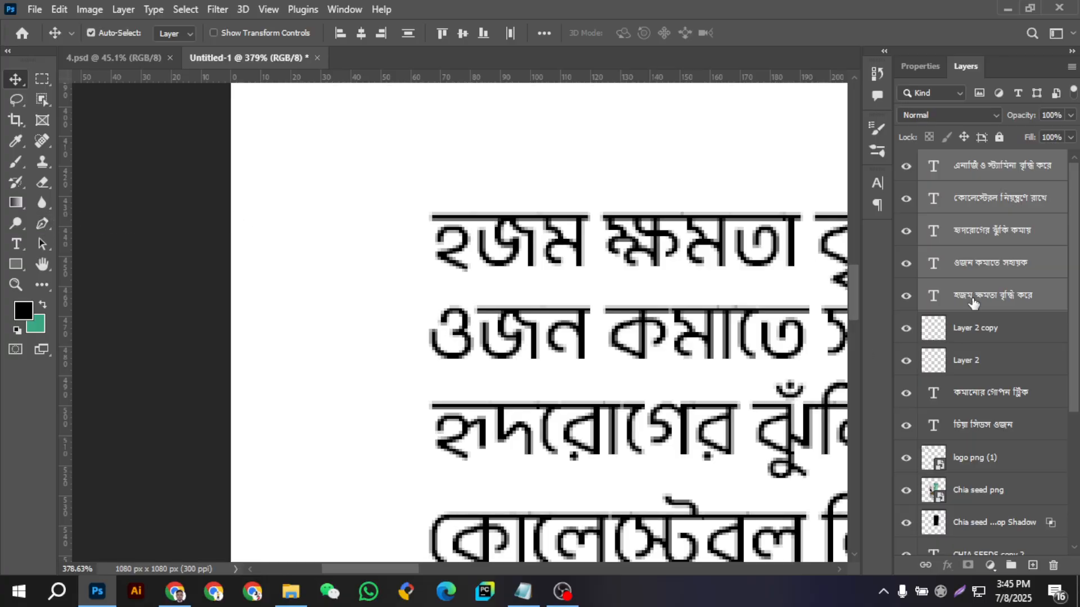
left_click(1033, 565)
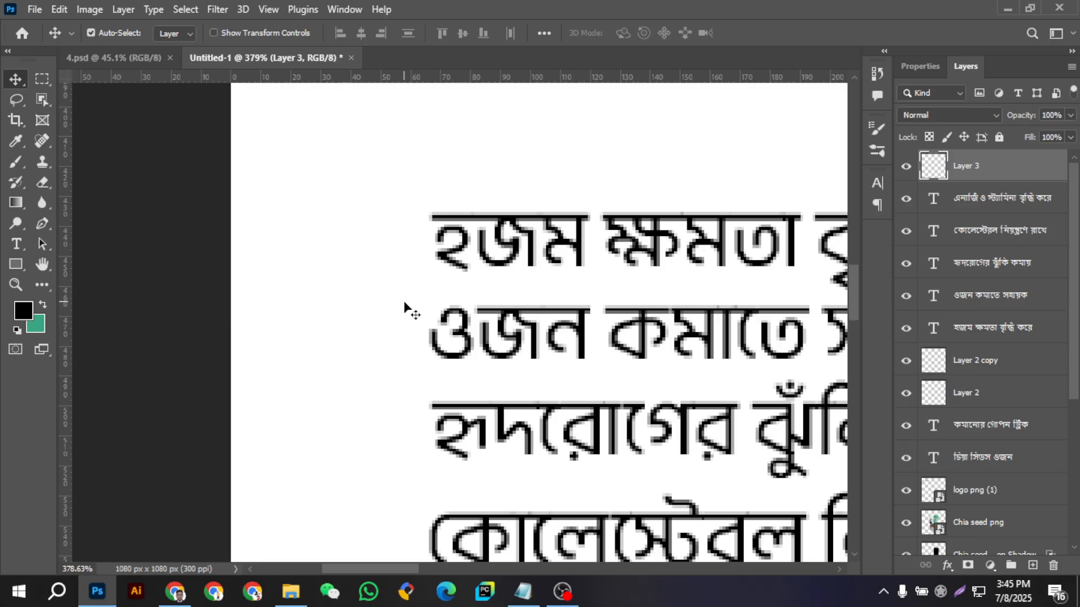
scroll(403, 240, "up", 5)
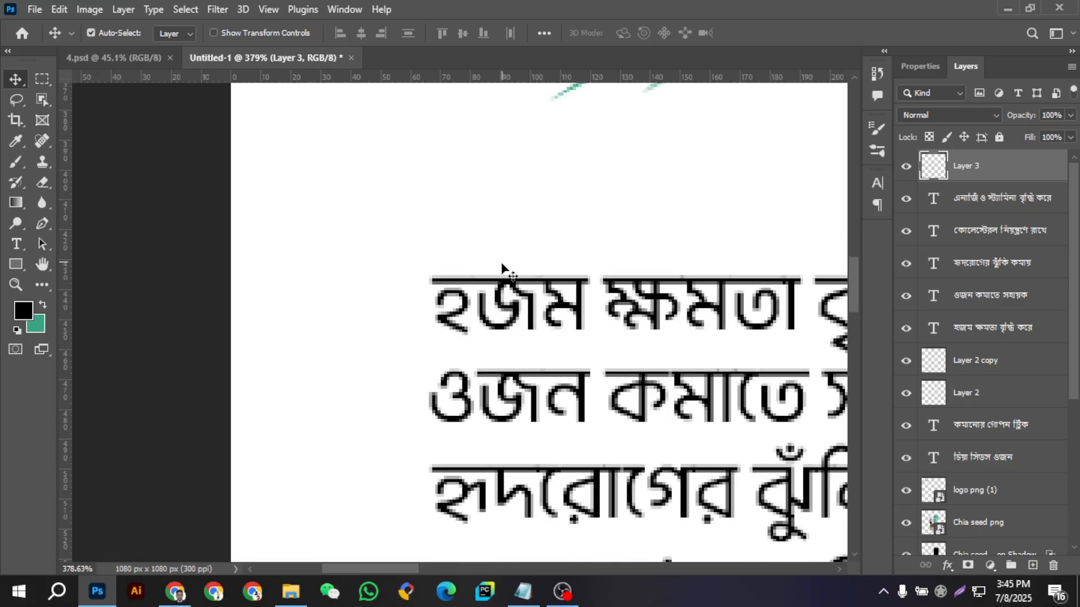
scroll(443, 292, "down", 3)
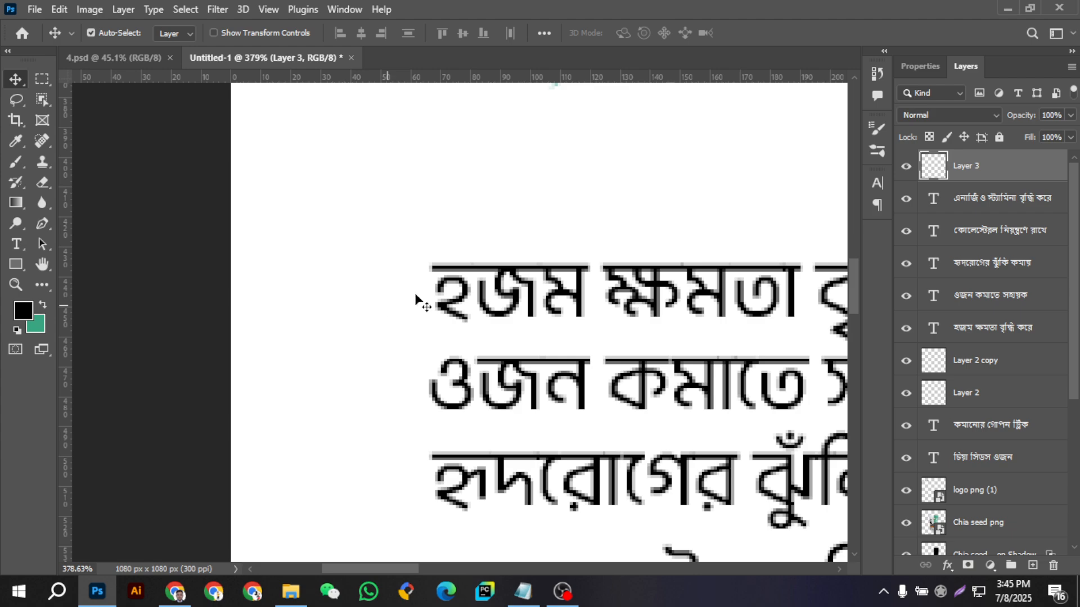
left_click(416, 298)
left_click(43, 223)
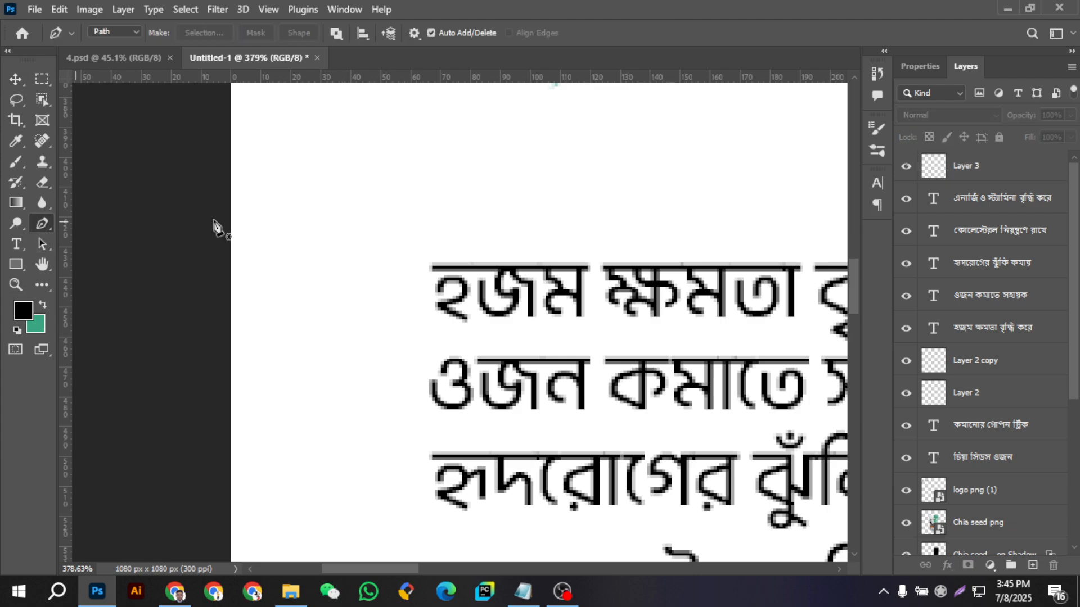
left_click(956, 169)
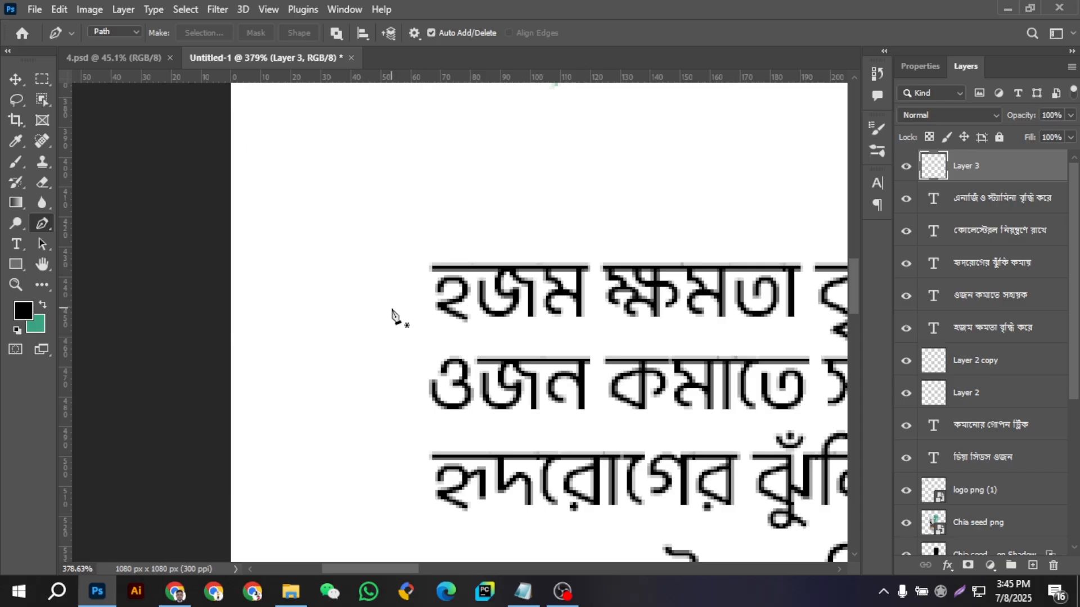
- Draw a closed four-point arrowhead path beside the first benefit line and convert it to a selection
left_click(392, 304)
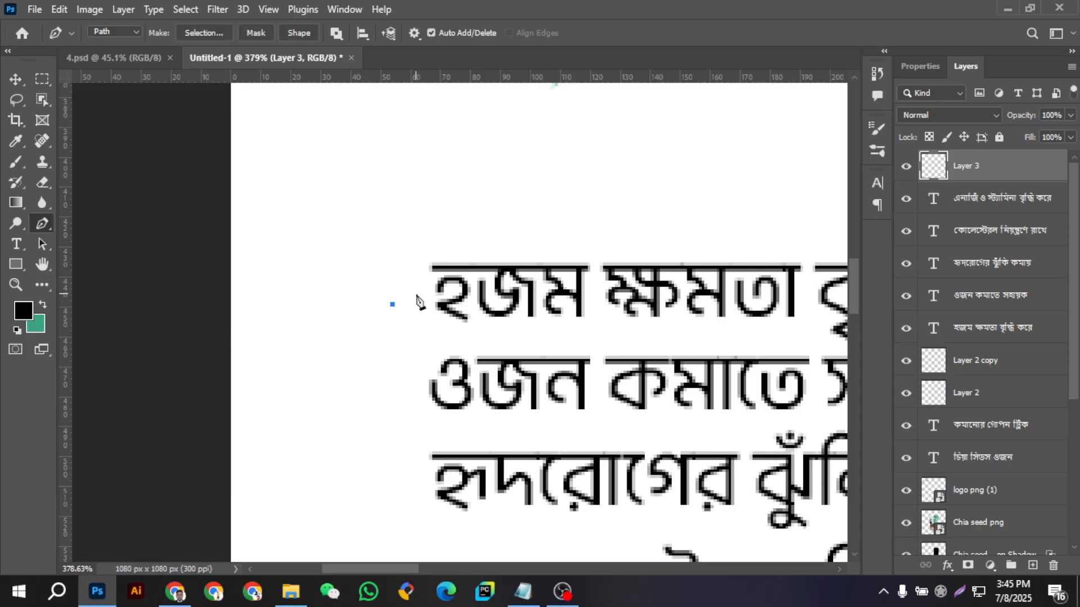
key("ctrl+z")
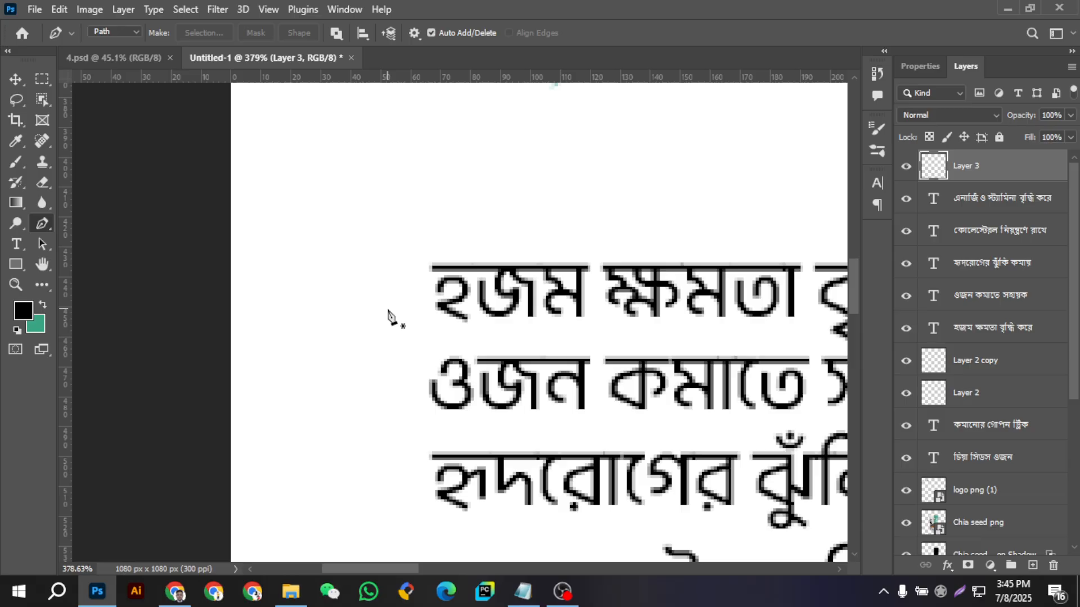
left_click(387, 311)
left_click(414, 293)
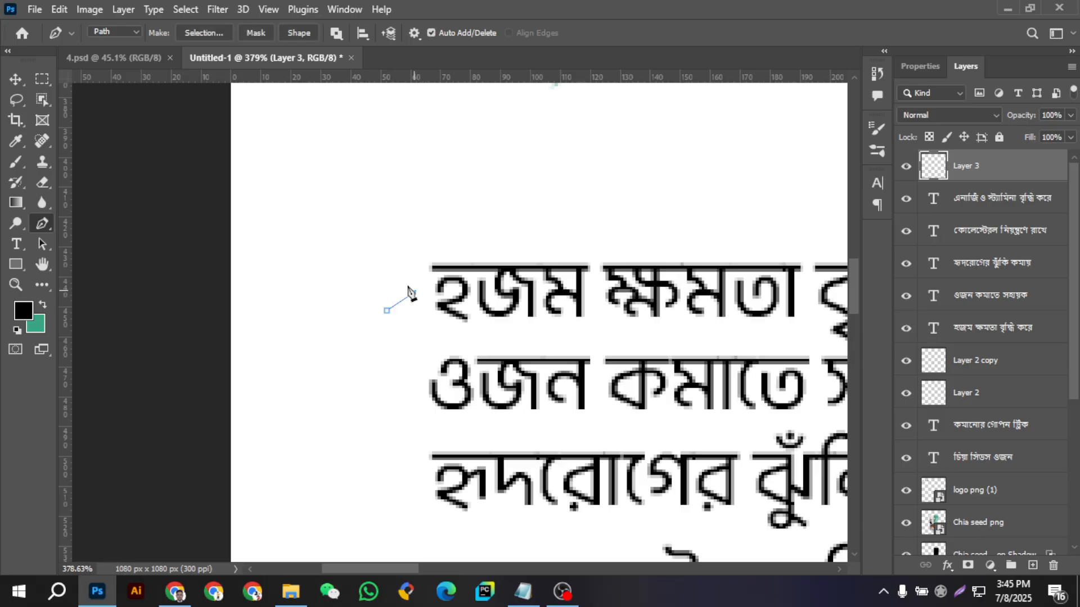
left_click(366, 266)
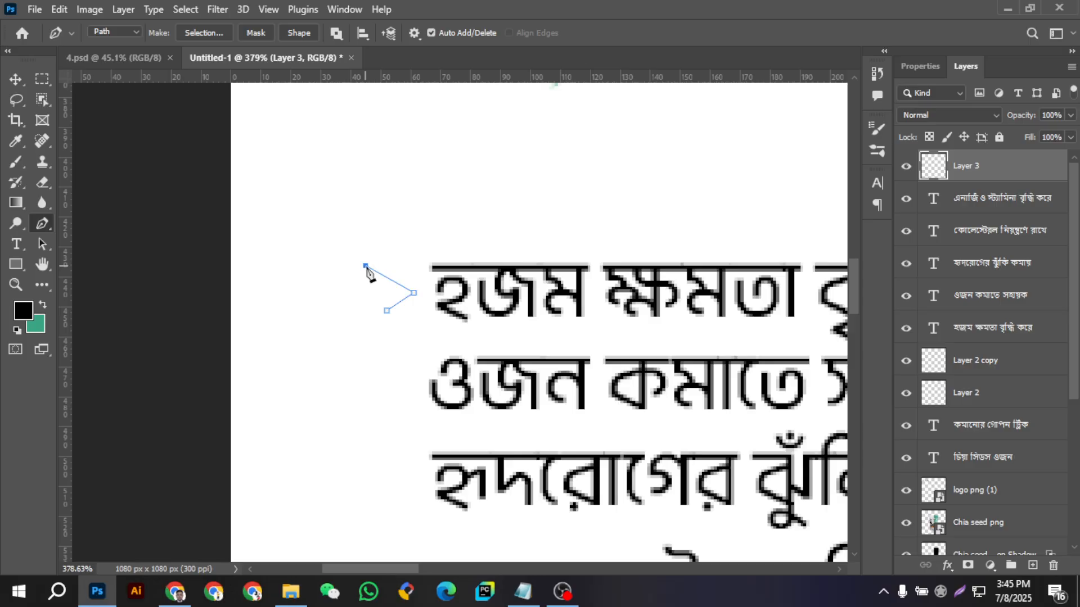
left_click(396, 293)
left_click(387, 311)
key("ctrl+Return")
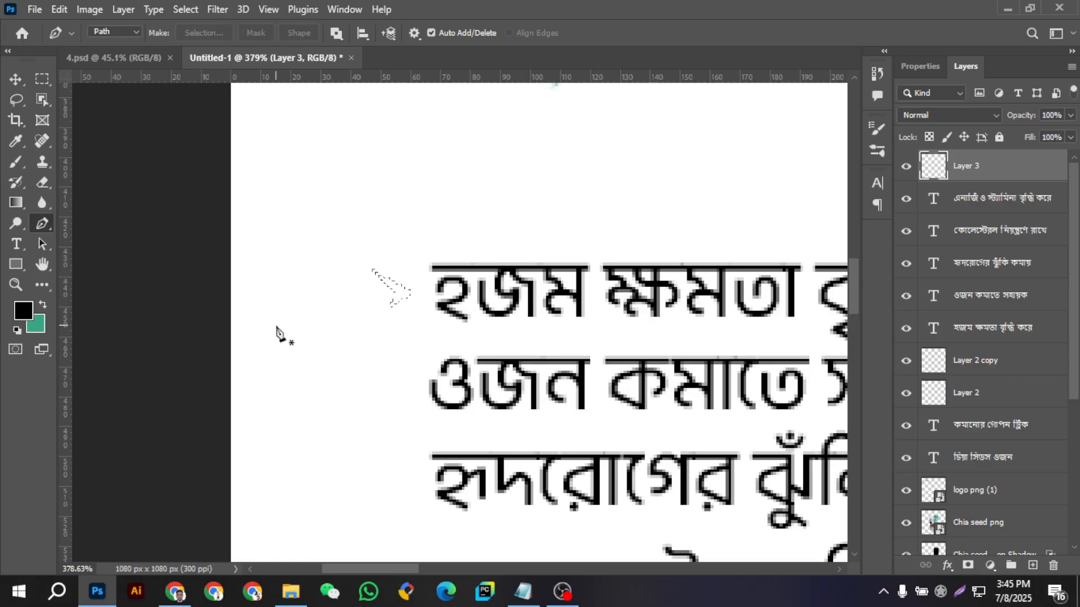
- Try filling the arrowhead selection with the black foreground and green background colours, and clear the fill
key("alt+BackSpace")
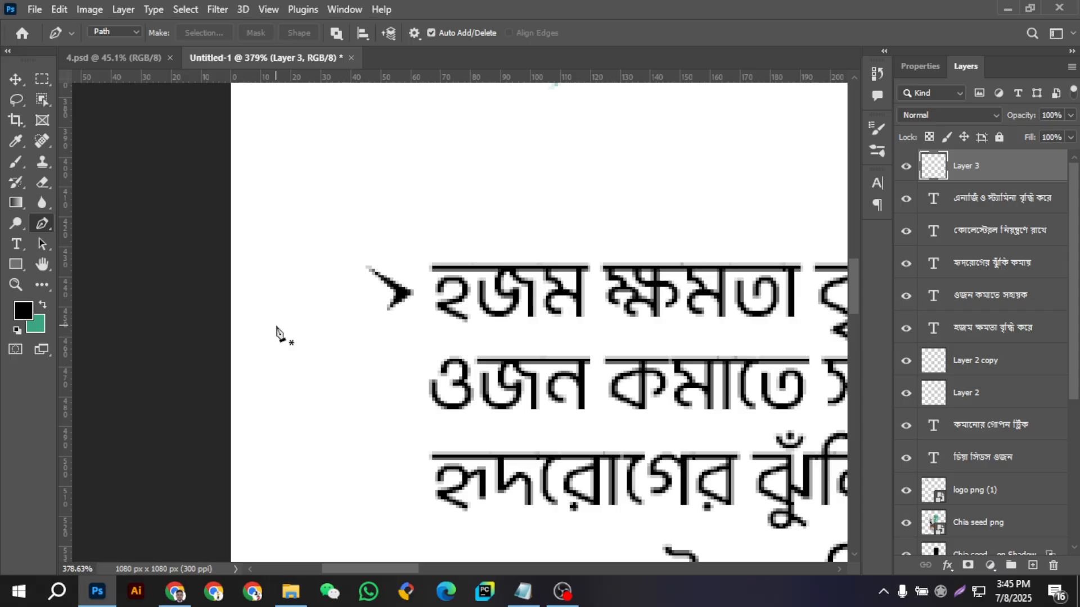
key("ctrl+z")
key("ctrl+BackSpace")
key("ctrl+z")
key("alt+BackSpace")
key("ctrl+BackSpace")
left_click(16, 79)
left_click(393, 232, "ctrl")
scroll(393, 235, "down", 6)
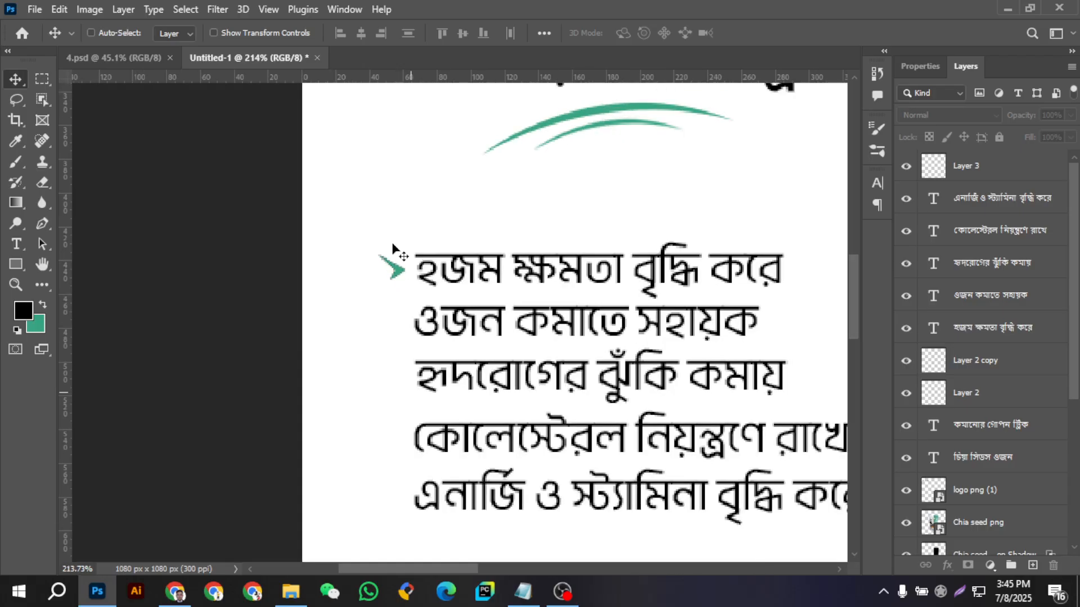
scroll(399, 284, "up", 10)
scroll(399, 284, "down", 5)
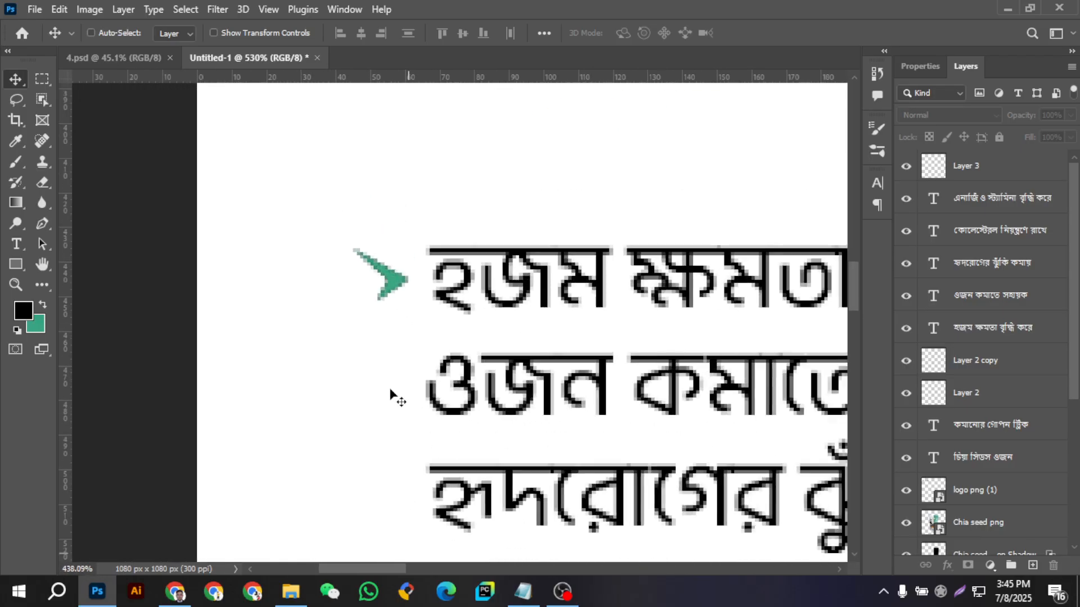
key("Delete")
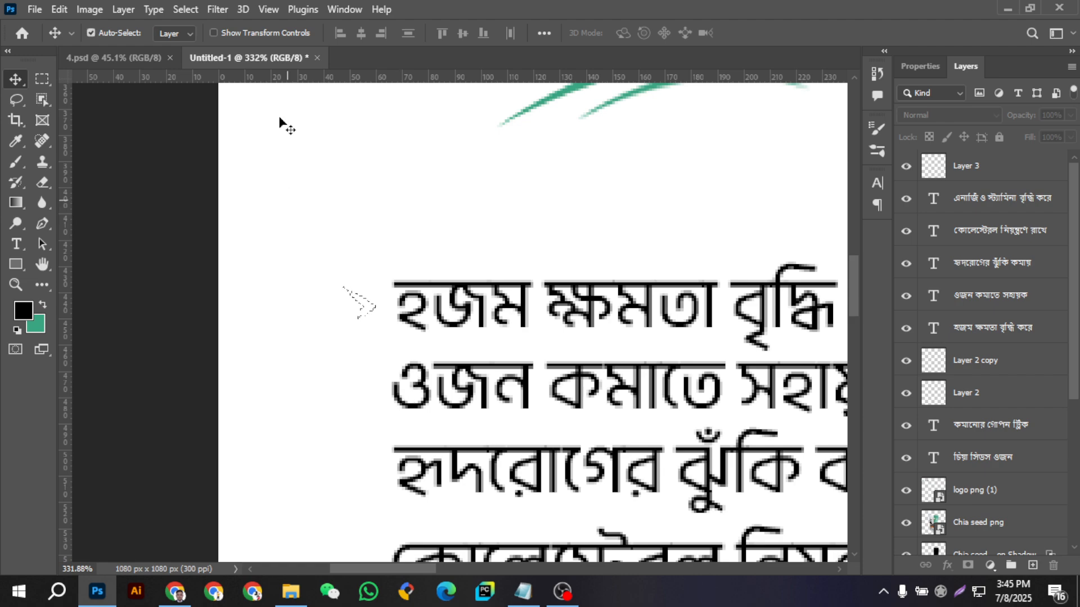
- Fill the arrowhead selection on Layer 3 with the green background colour and deselect it
left_click(956, 172)
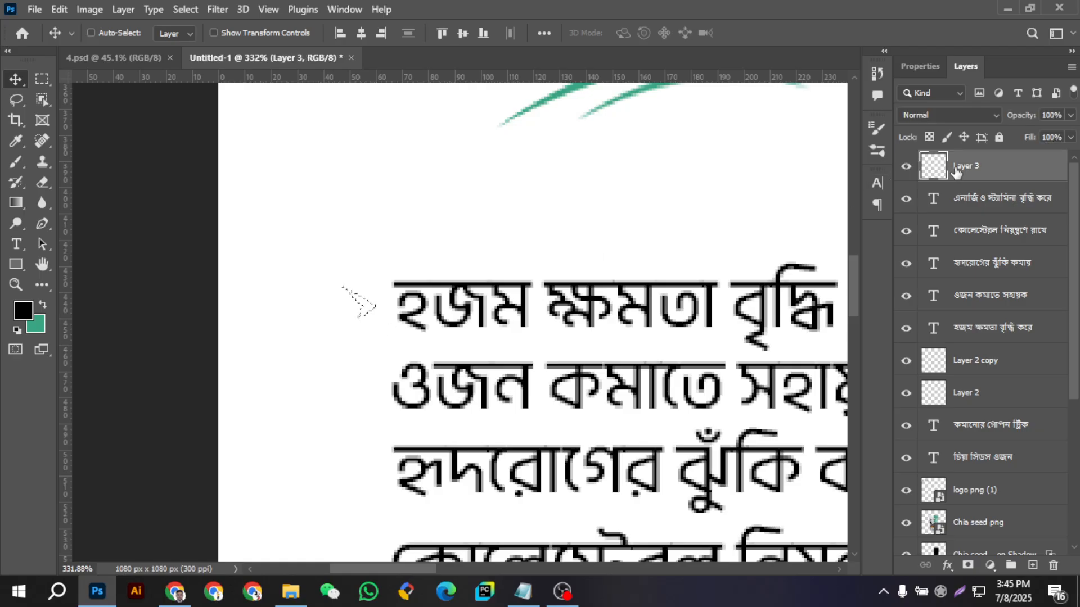
key("ctrl+BackSpace")
key("ctrl+d")
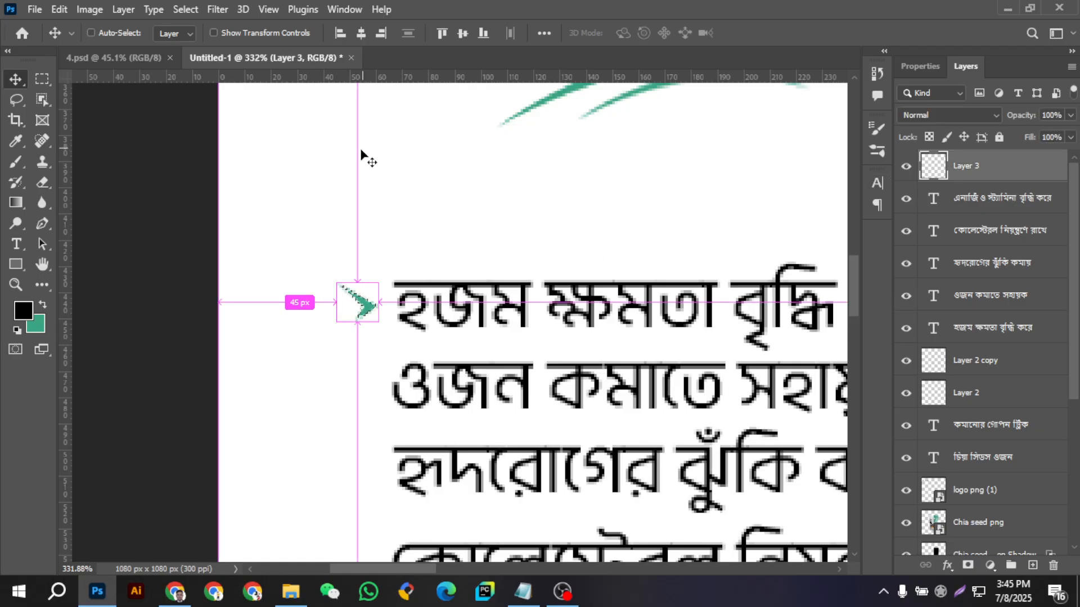
- Scale the green arrowhead bullet beside the first benefit line to 136.36% and commit the transform
scroll(367, 269, "down", 5)
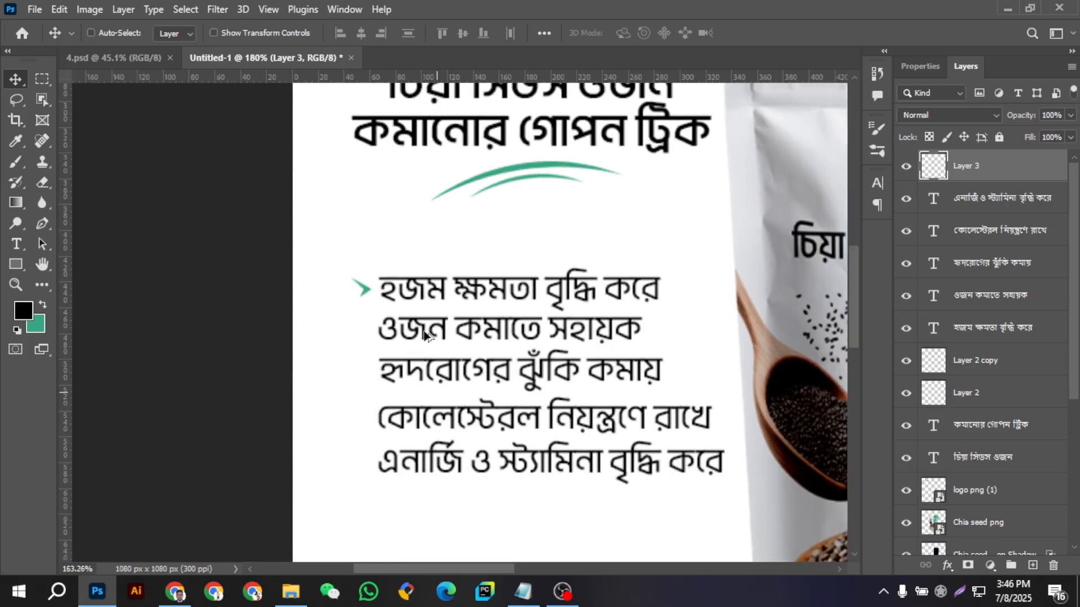
scroll(378, 316, "up", 3)
scroll(377, 314, "down", 4)
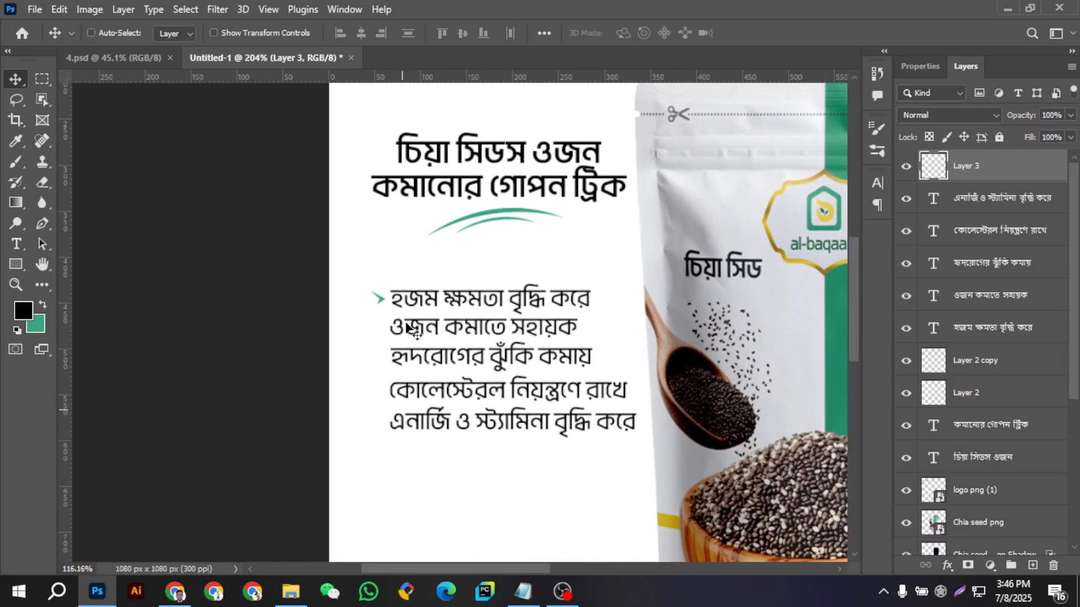
scroll(376, 310, "up", 6)
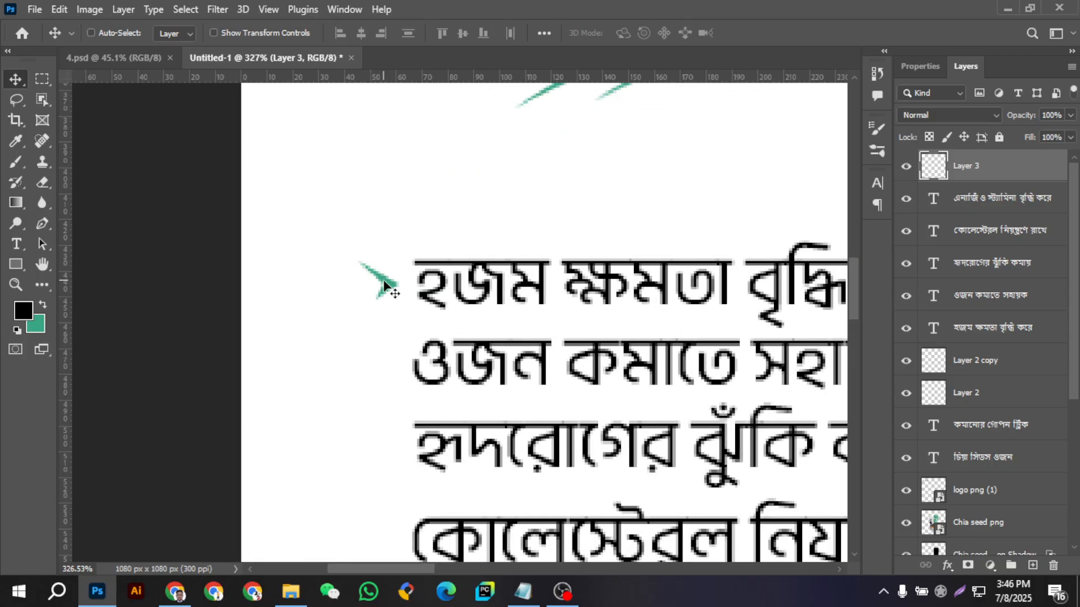
key("ctrl+t")
left_click_drag(358, 283, 341, 285)
left_click(784, 32)
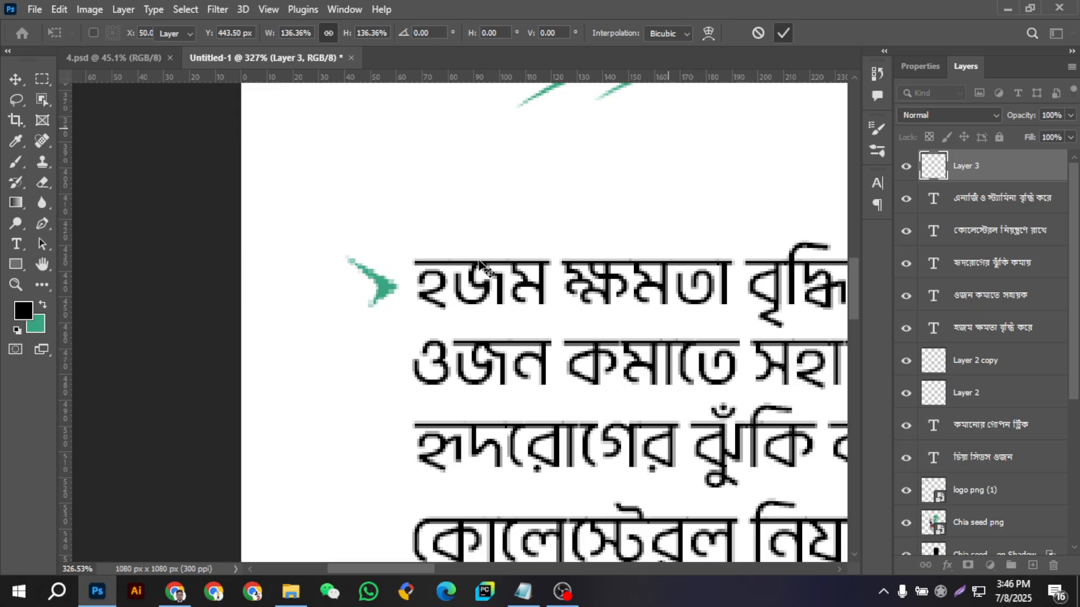
- Duplicate the green arrowhead four times, placing one copy beside each of the remaining benefit lines
scroll(474, 275, "down", 5)
scroll(476, 279, "down", 2)
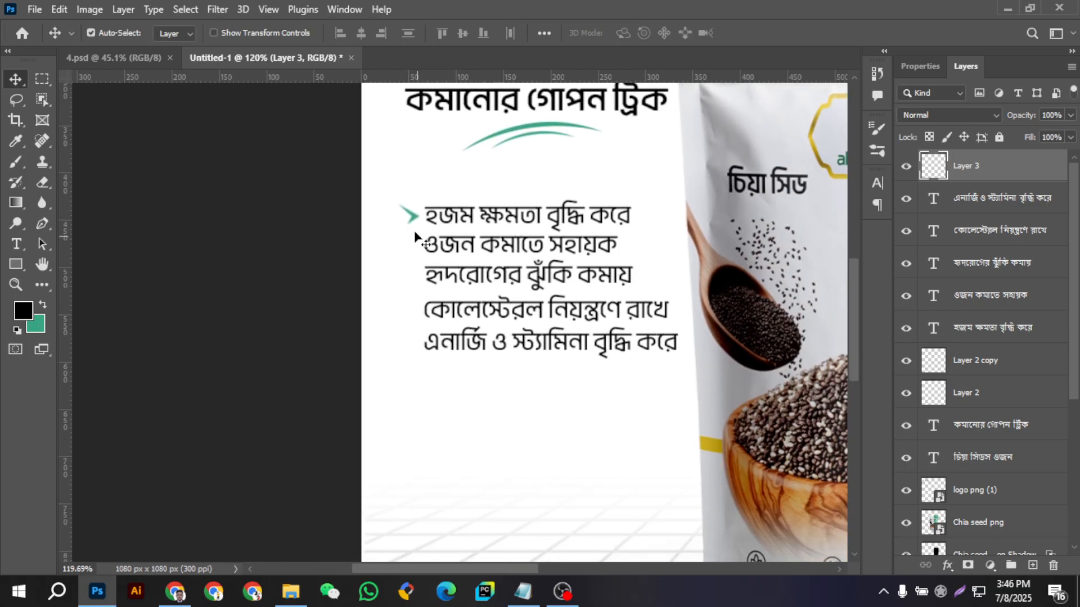
scroll(411, 224, "up", 5)
left_click_drag(419, 143, 413, 216)
left_click_drag(413, 218, 411, 426)
scroll(416, 219, "down", 1)
scroll(411, 351, "down", 1)
scroll(410, 424, "down", 3)
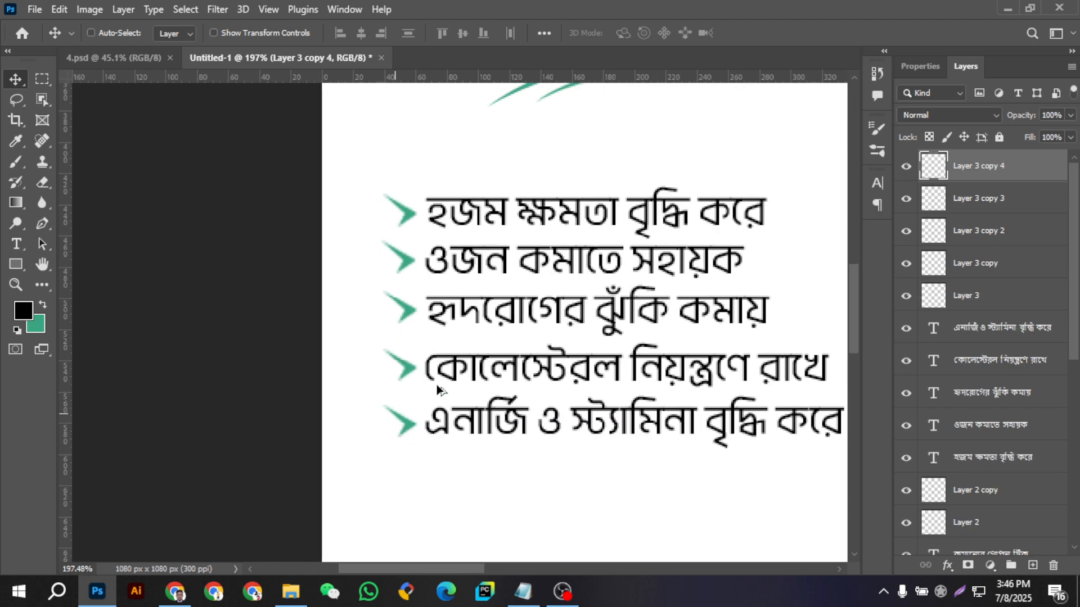
- Select all five arrowhead layers, align their left edges, and deselect them
left_click(965, 298, "shift")
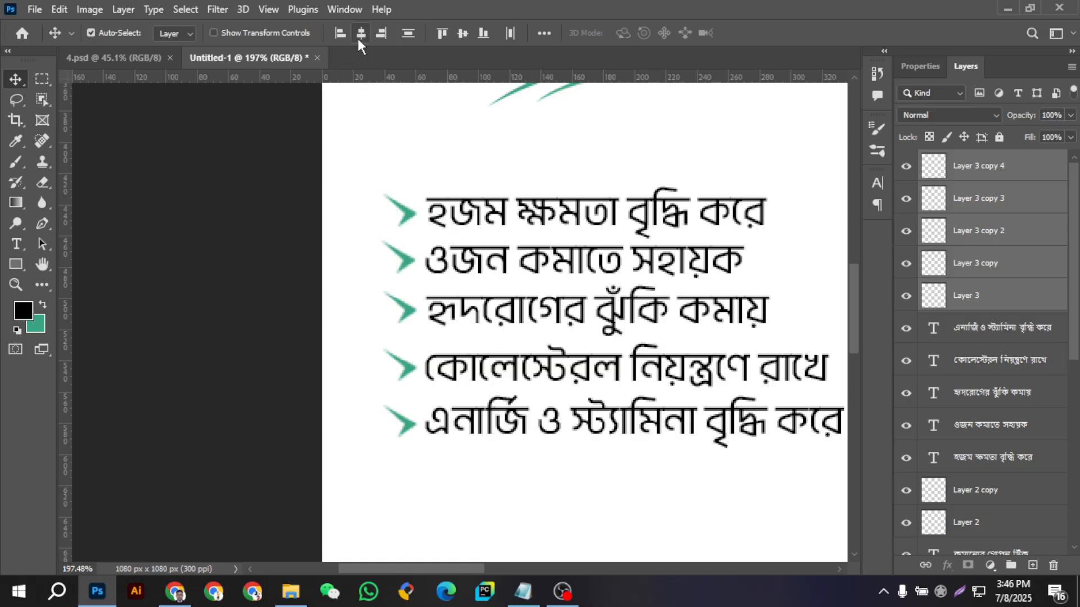
left_click(342, 34)
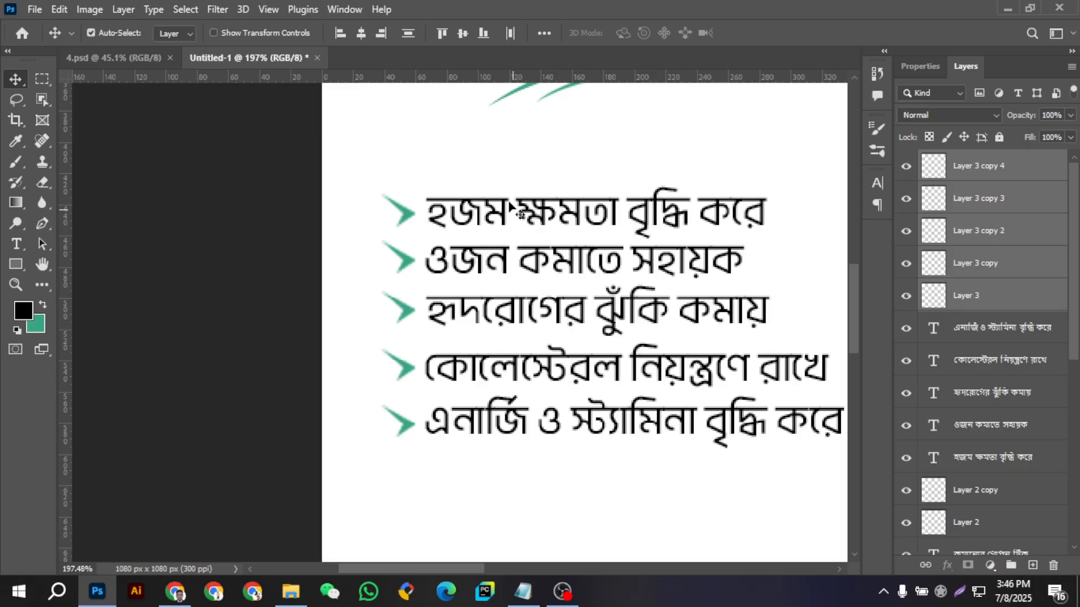
left_click(489, 170)
- Copy the selected order button, phone number, website and phone icon layers from 4.psd into the chia seeds post
scroll(404, 293, "down", 9)
scroll(504, 282, "down", 5)
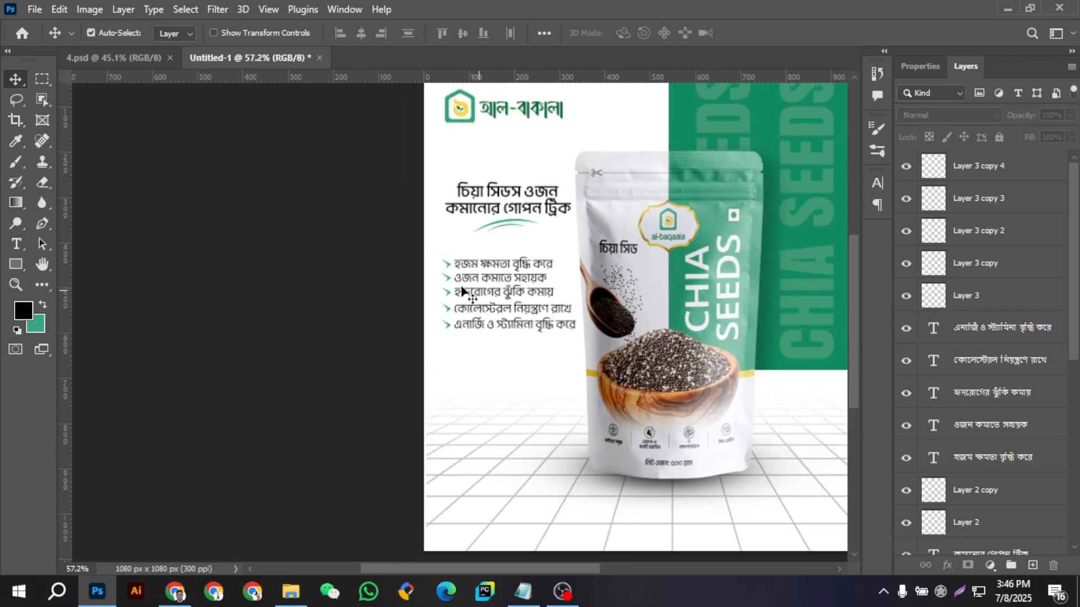
scroll(510, 273, "up", 3)
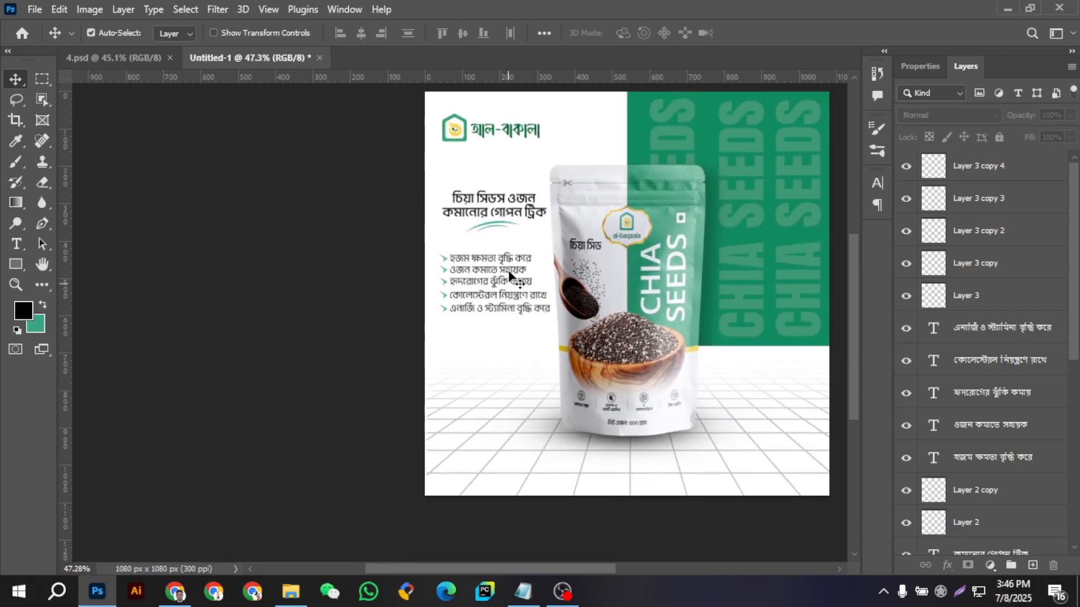
scroll(469, 240, "down", 1)
scroll(545, 383, "down", 1)
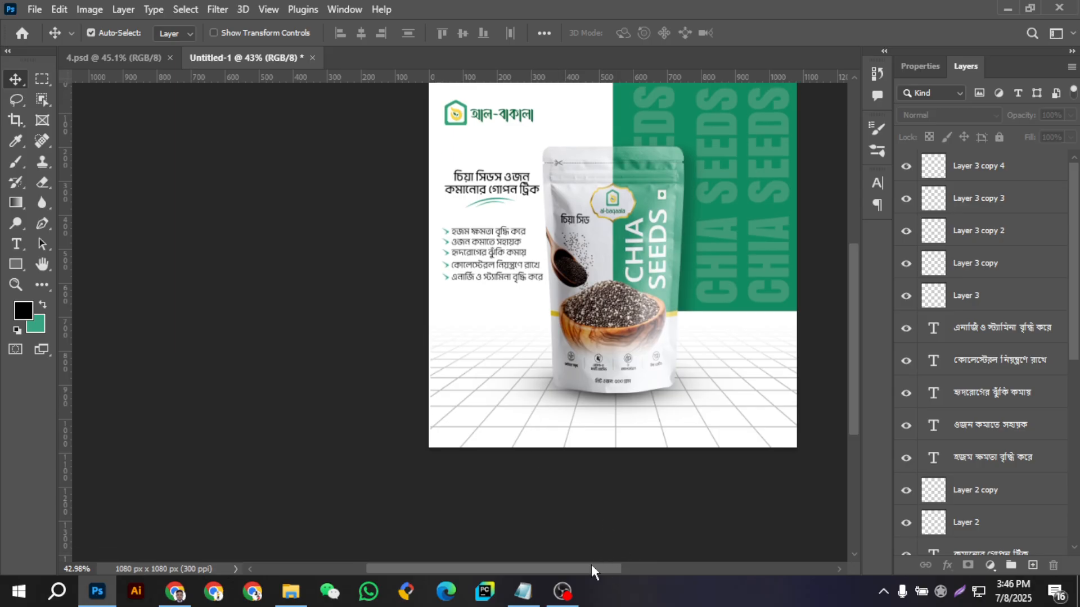
left_click_drag(591, 565, 605, 565)
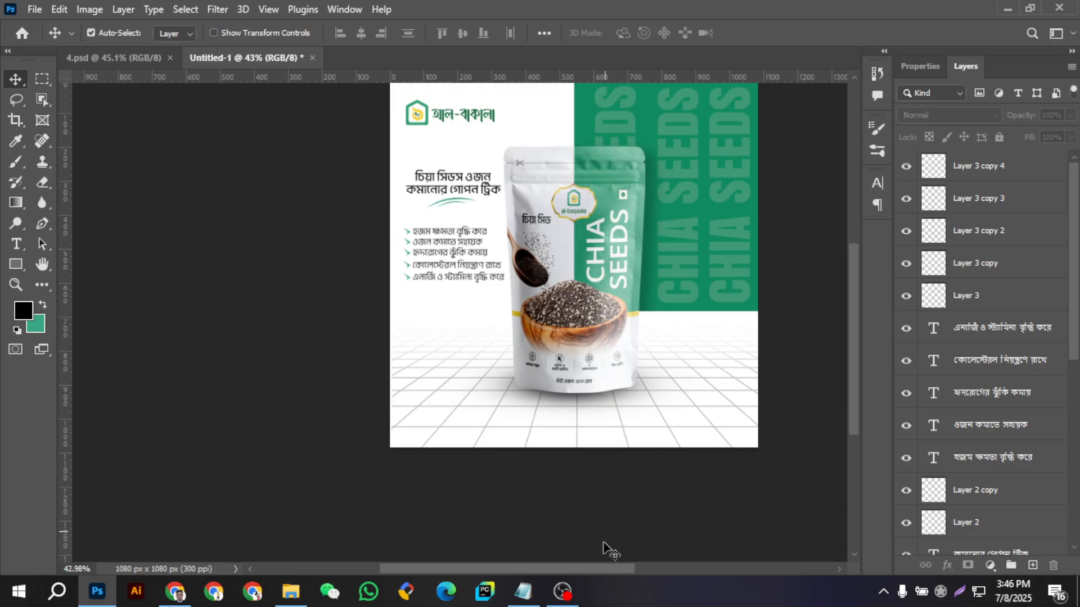
left_click_drag(597, 568, 604, 568)
left_click(148, 62)
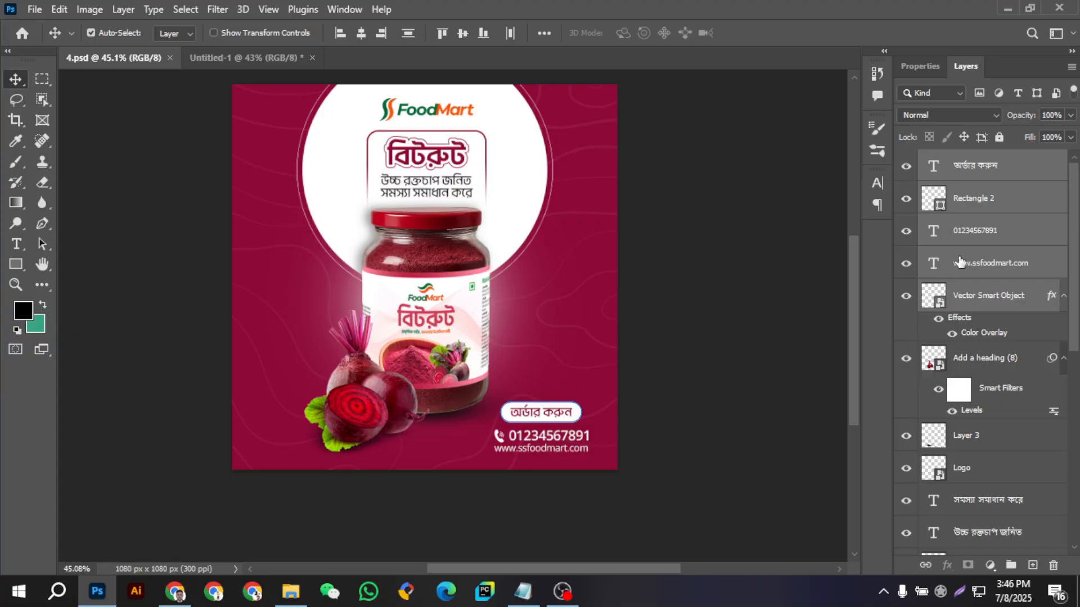
left_click_drag(959, 169, 478, 369)
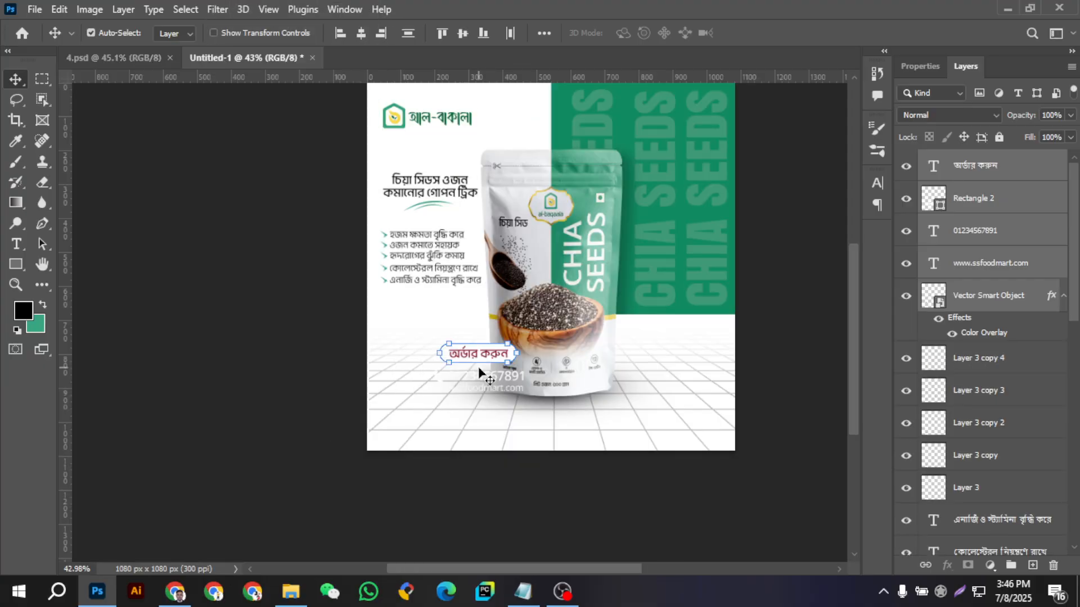
- Move the copied order and contact block to the post's lower-left area beside the pouch base and deselect it
scroll(478, 369, "down", 2)
scroll(478, 331, "up", 5)
left_click_drag(477, 291, 401, 361)
left_click(513, 501)
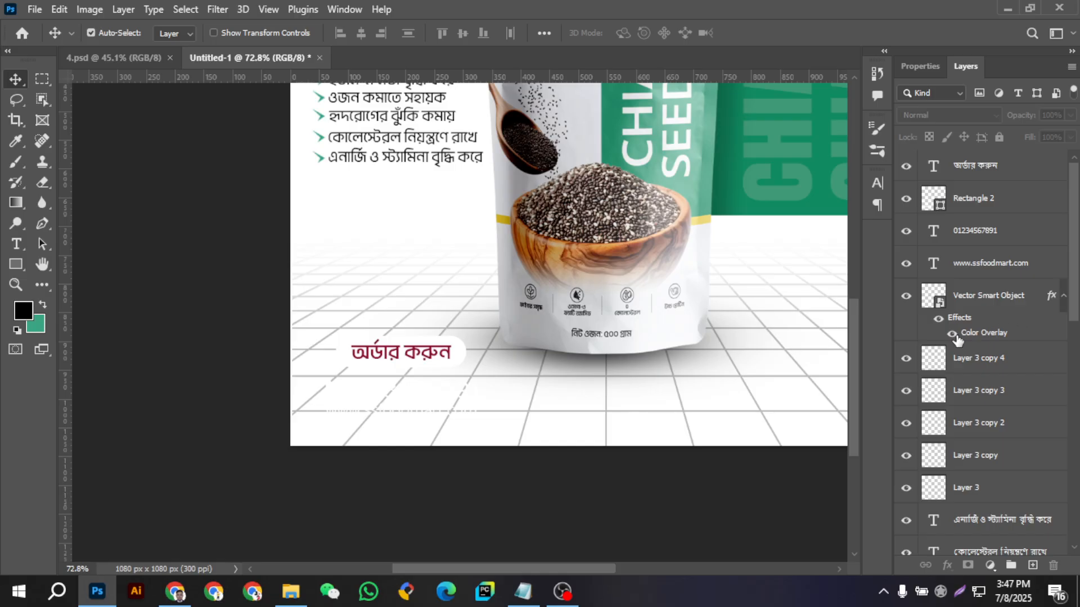
- Change the phone icon's Color Overlay to green 39a580, sampled from the swoosh under the headline
scroll(609, 243, "up", 5)
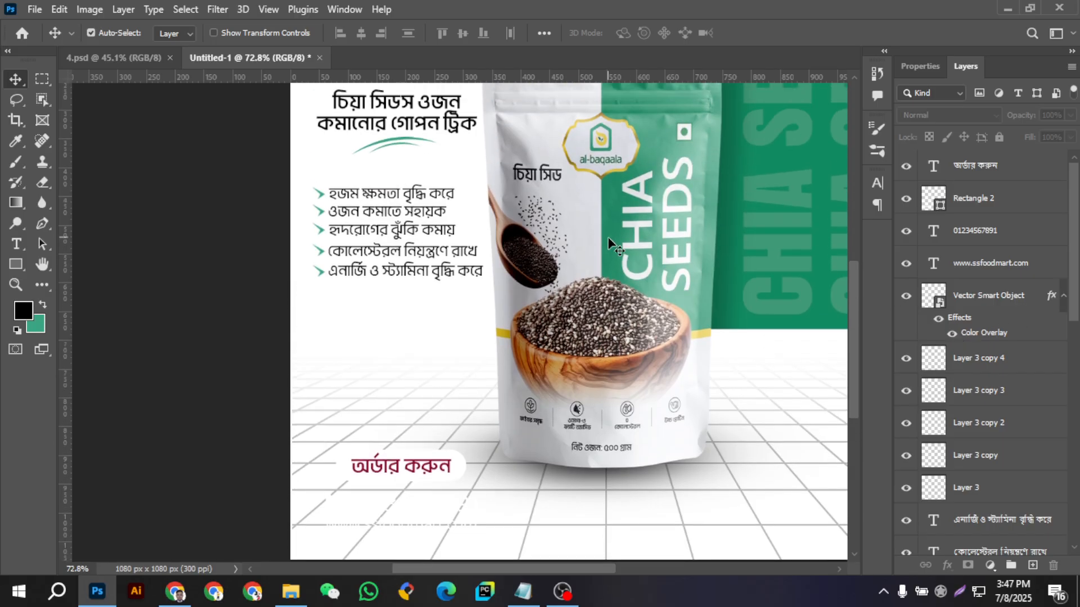
left_click(984, 335)
double_click(981, 335)
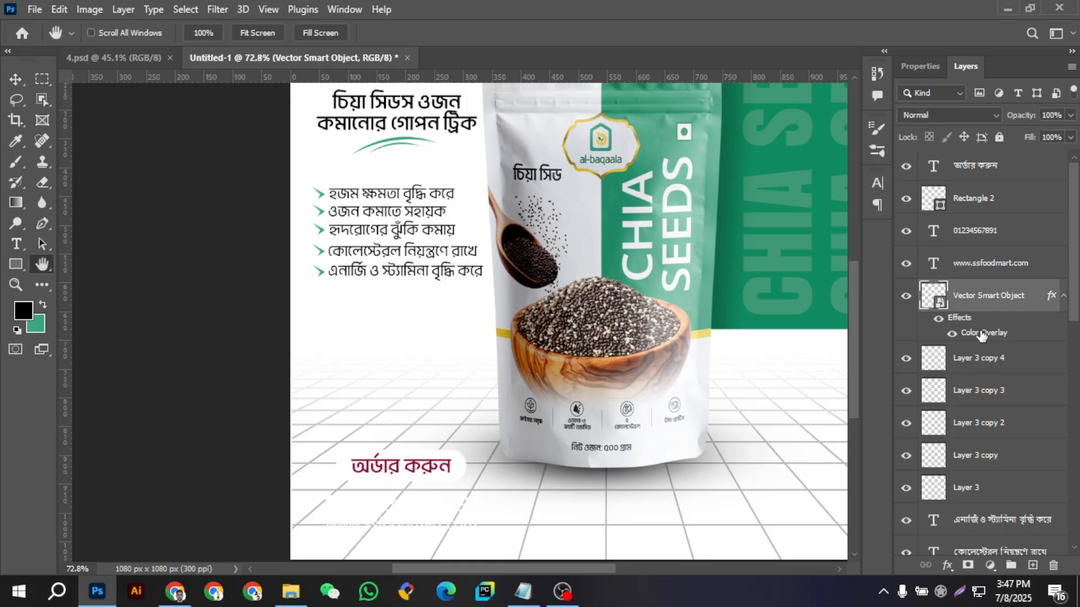
left_click(744, 251)
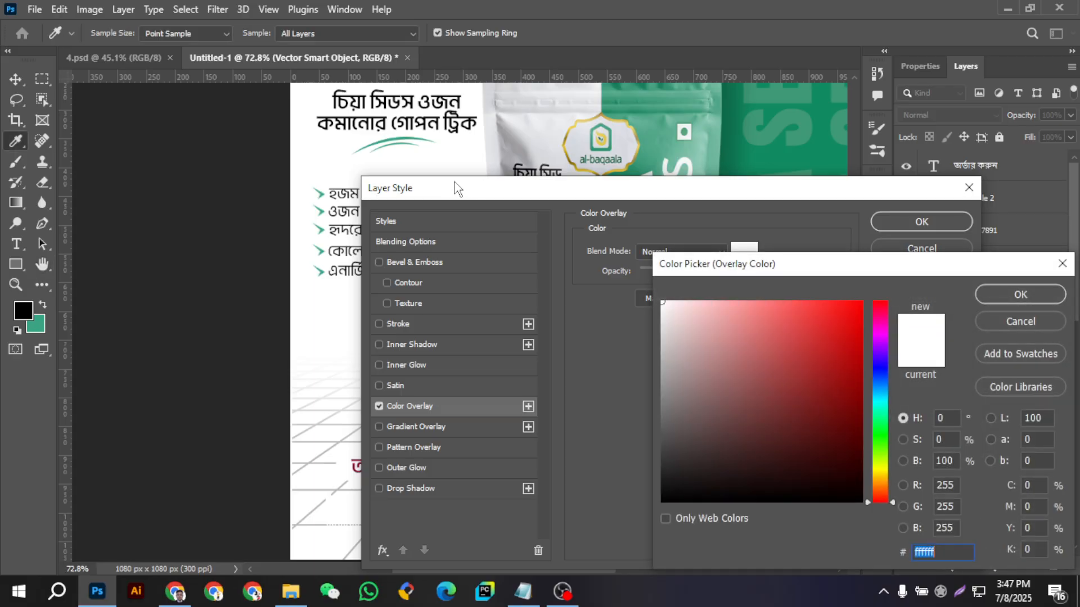
left_click(405, 136)
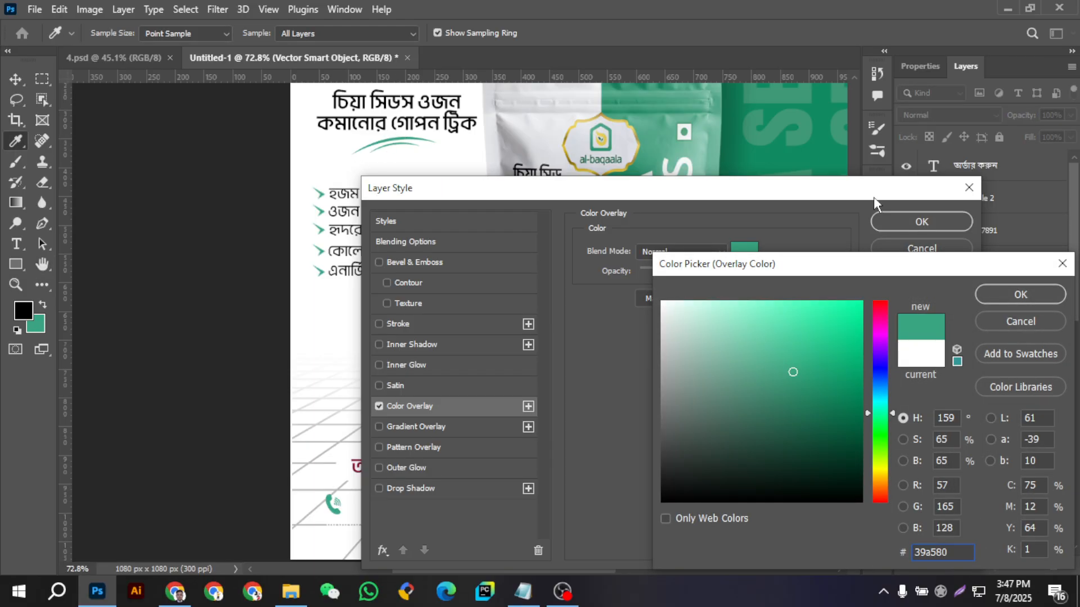
left_click(1011, 295)
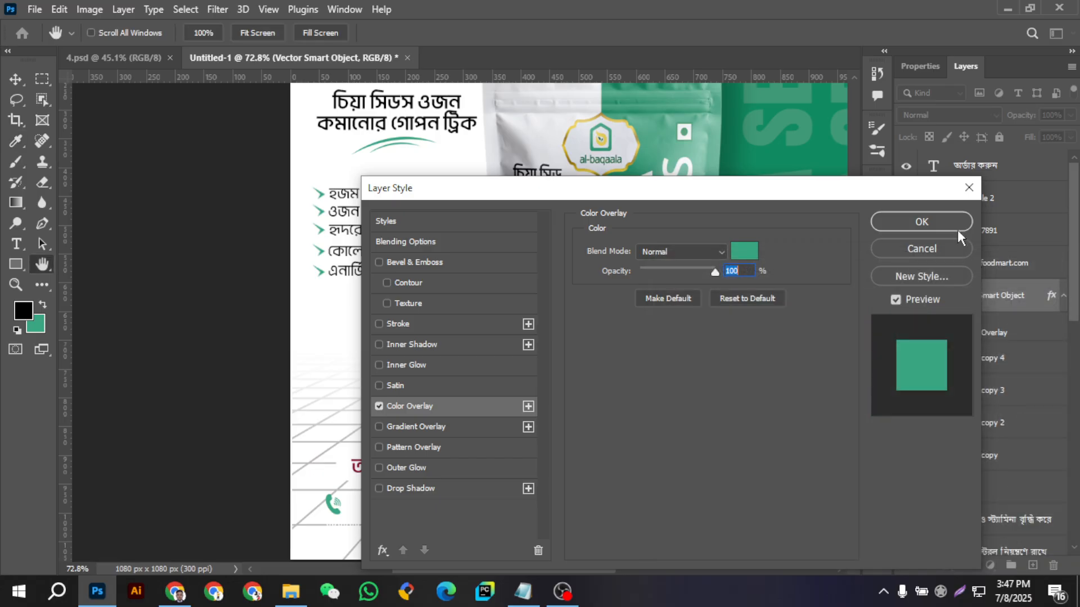
left_click(950, 224)
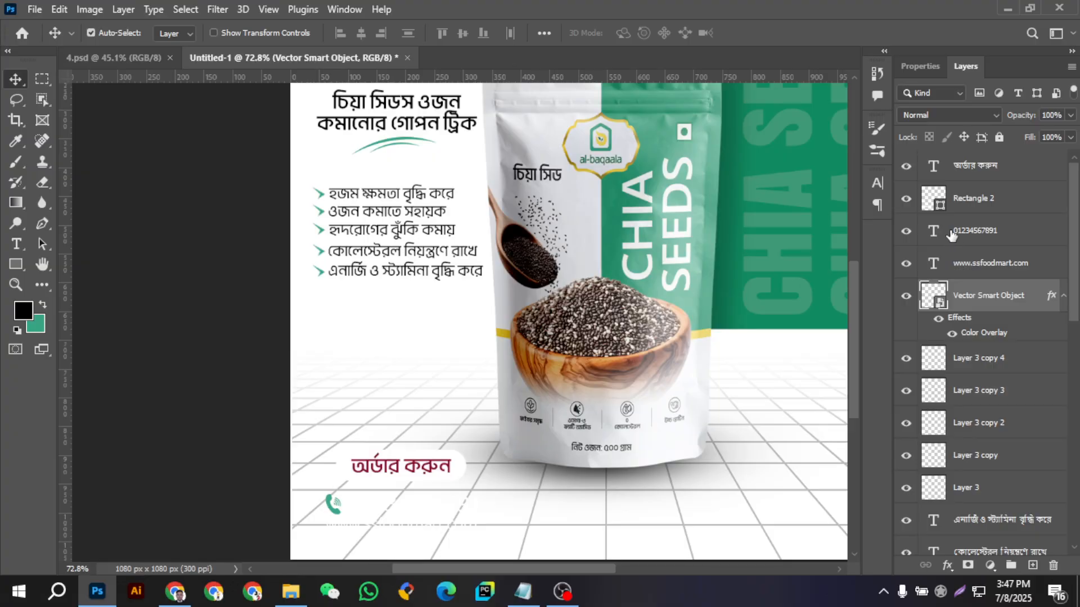
- Recolour the phone number text to green 39a580, sampled from the phone icon
double_click(934, 232)
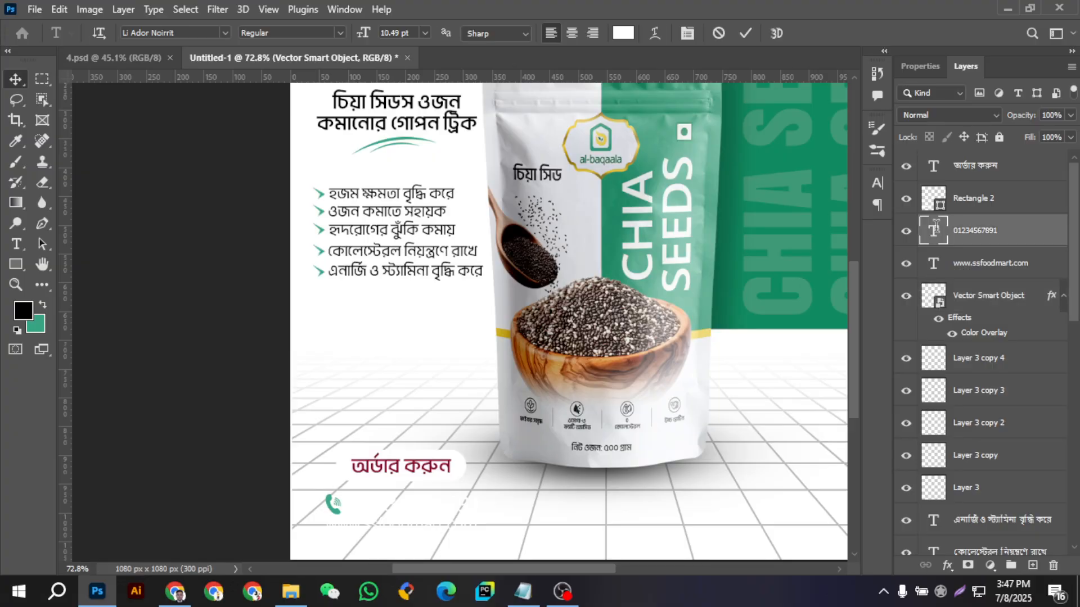
left_click(624, 35)
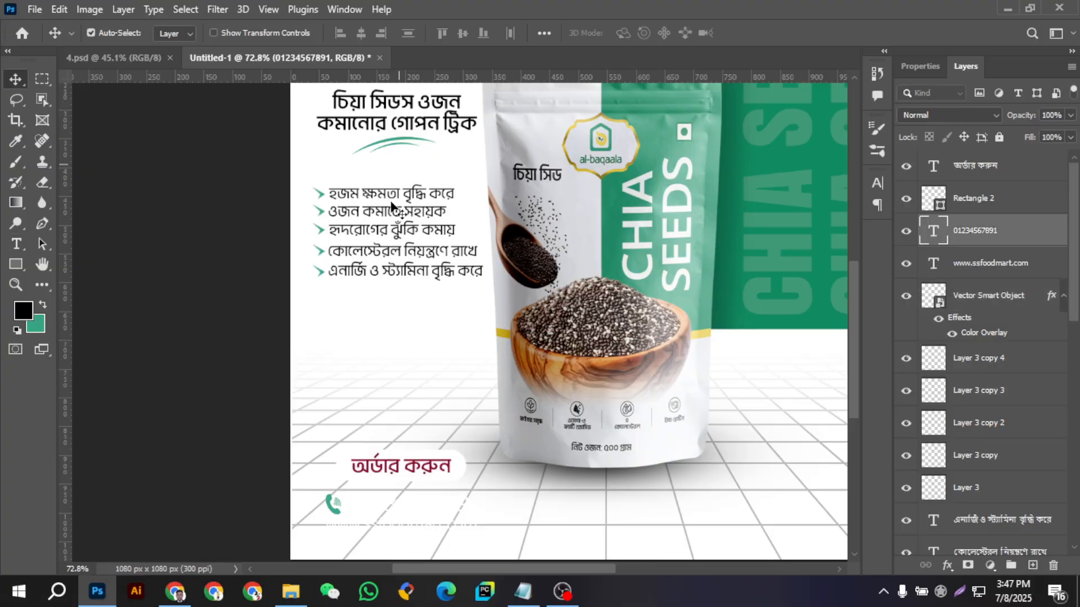
double_click(933, 235)
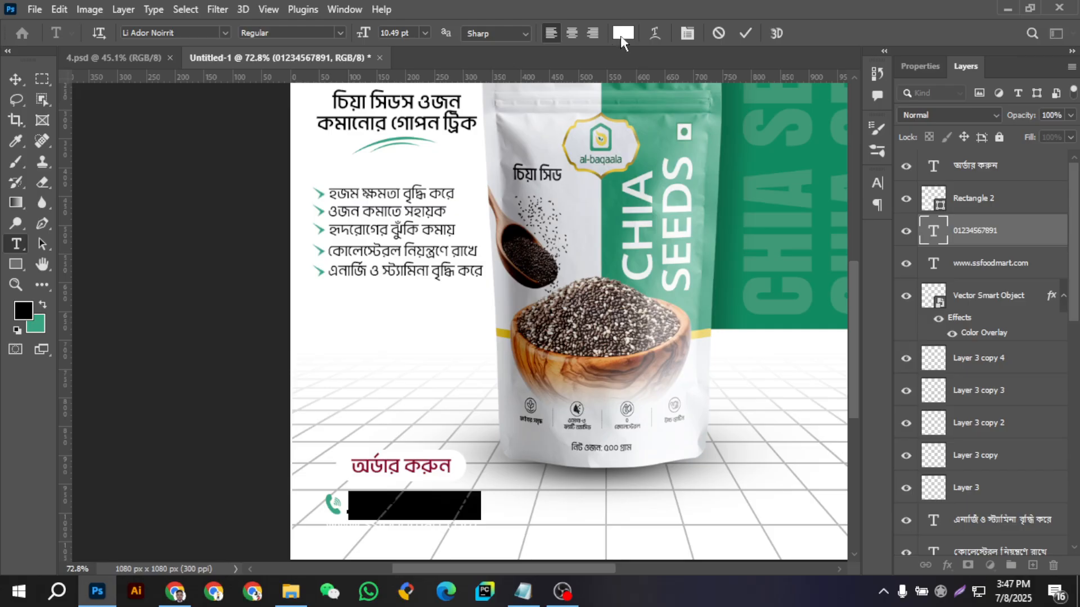
left_click(624, 32)
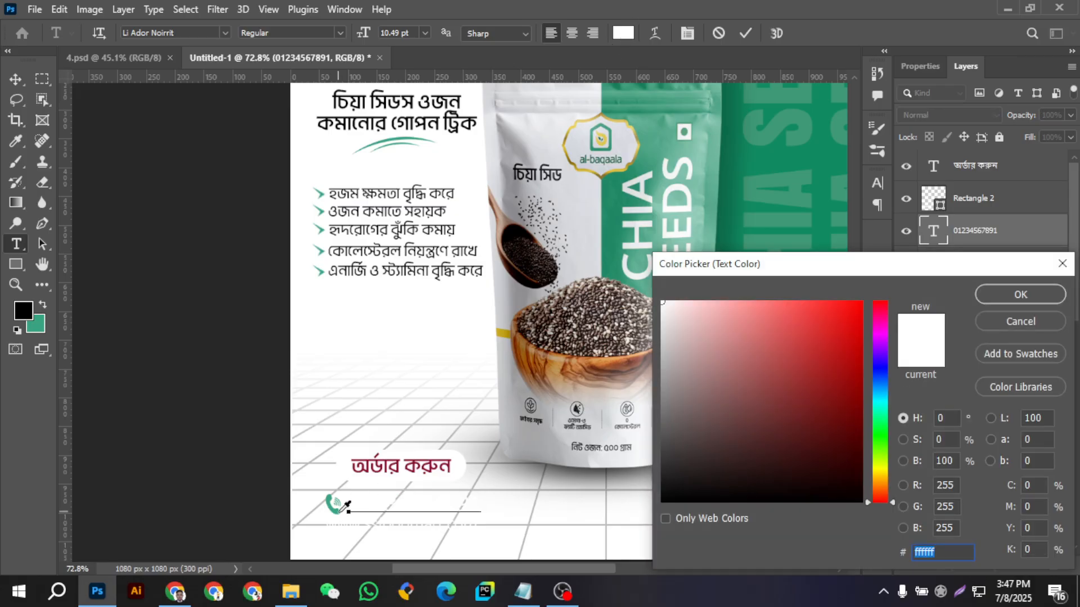
left_click(336, 503)
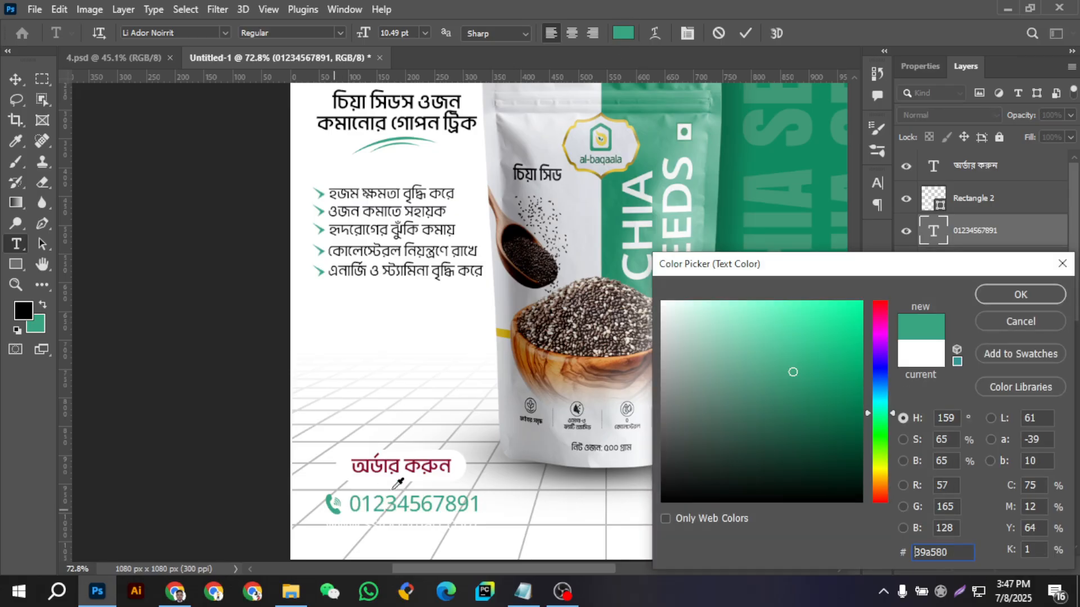
left_click(991, 295)
key("Escape")
key("v")
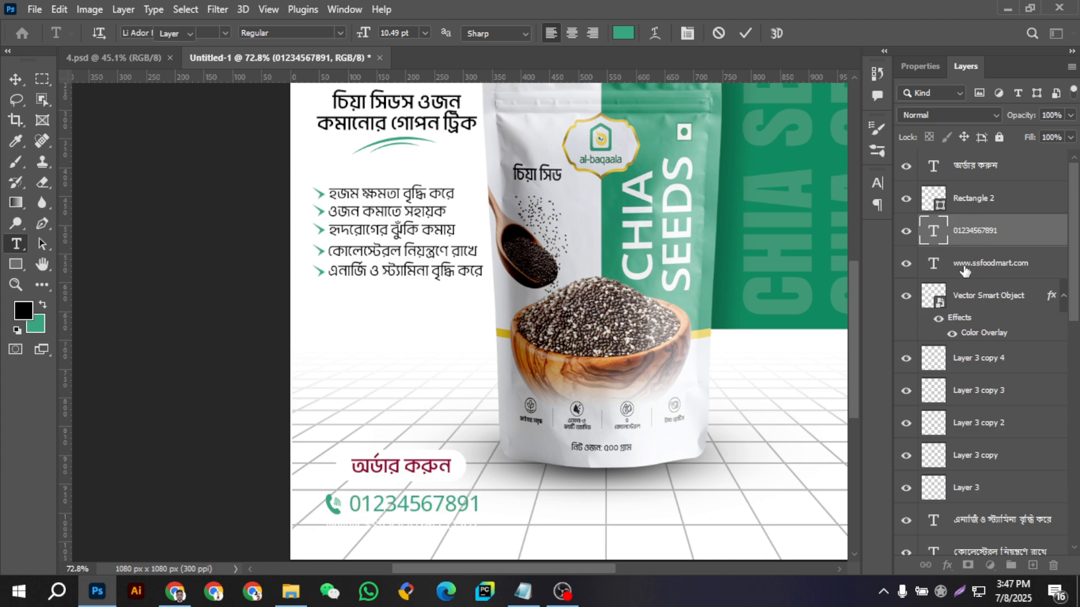
left_click(936, 267)
double_click(934, 267)
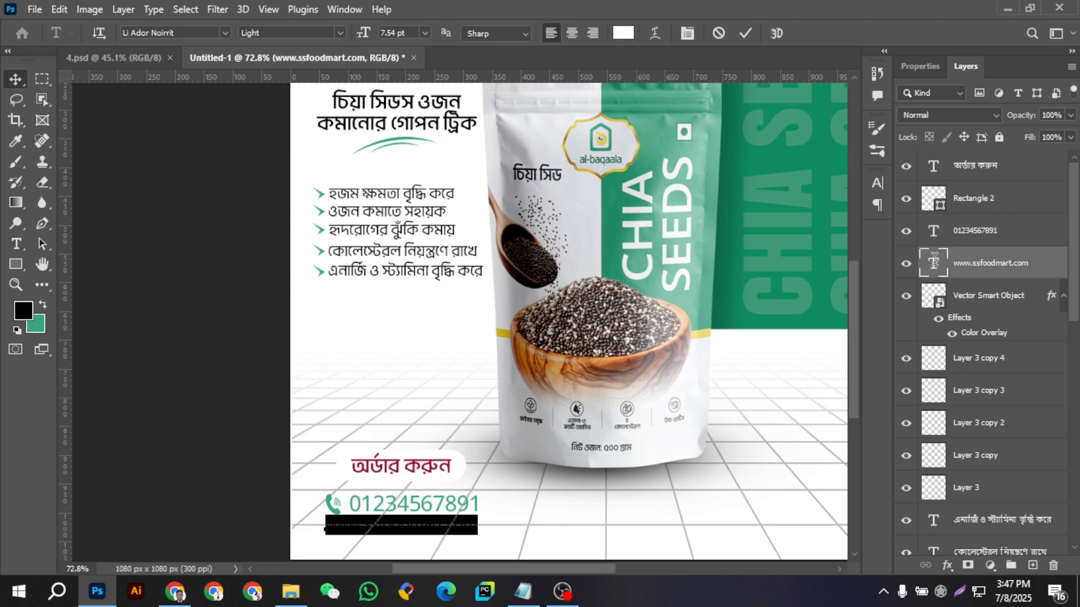
left_click(624, 33)
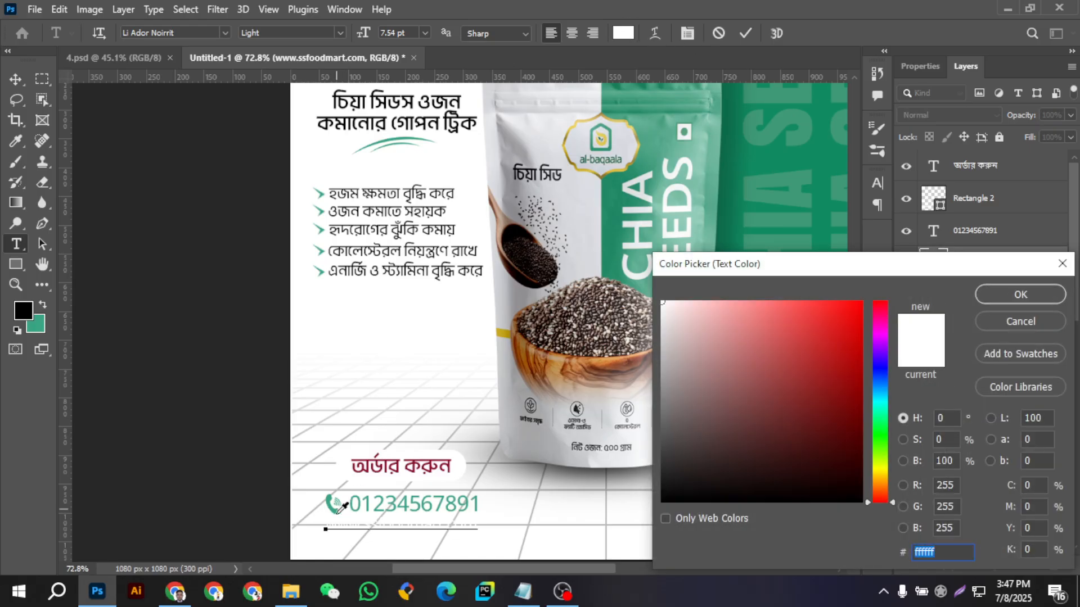
left_click(338, 506)
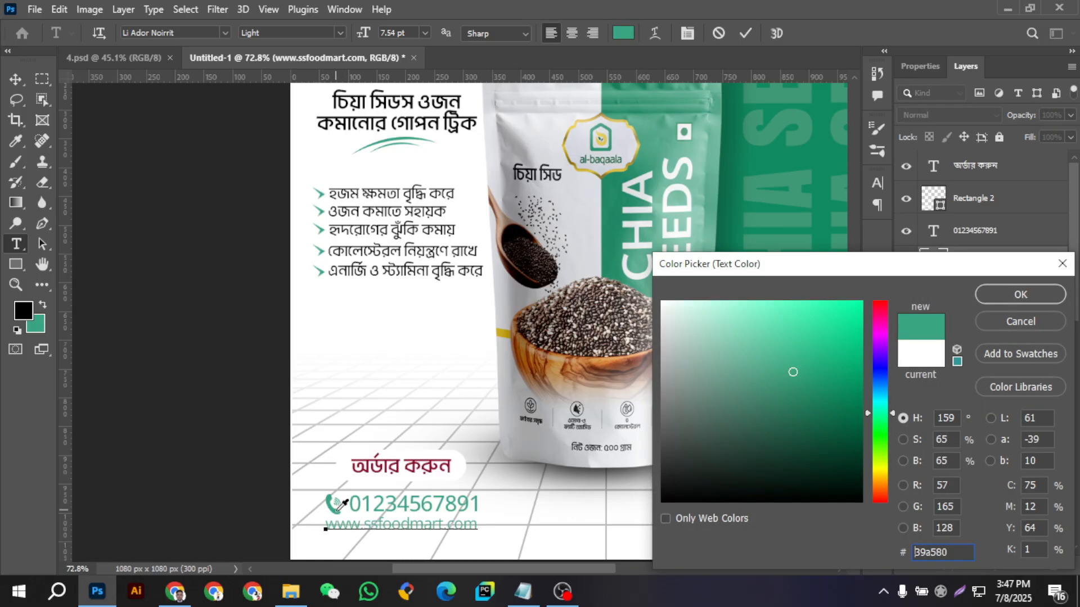
left_click(993, 295)
left_click(969, 291)
key("v")
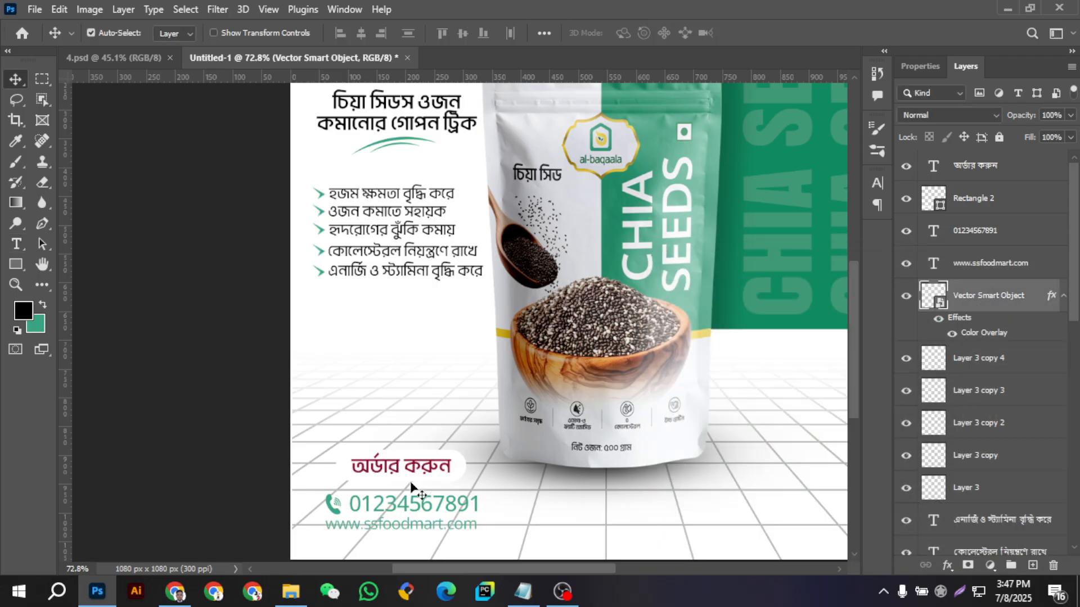
- Fill the order button's rounded rectangle with green 39a580, sampled from the phone icon
left_click(456, 470)
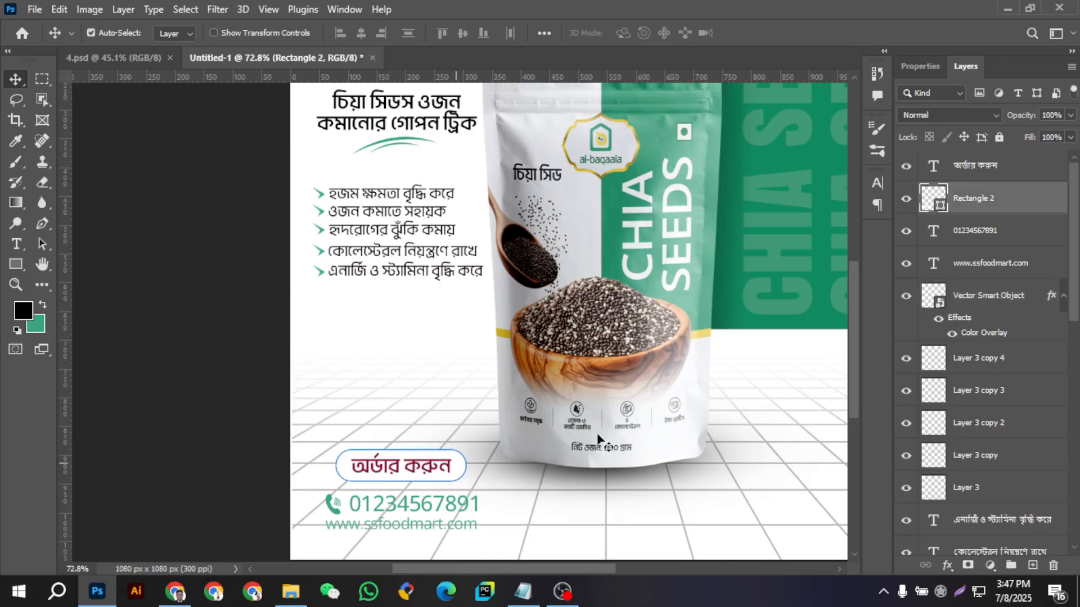
double_click(935, 202)
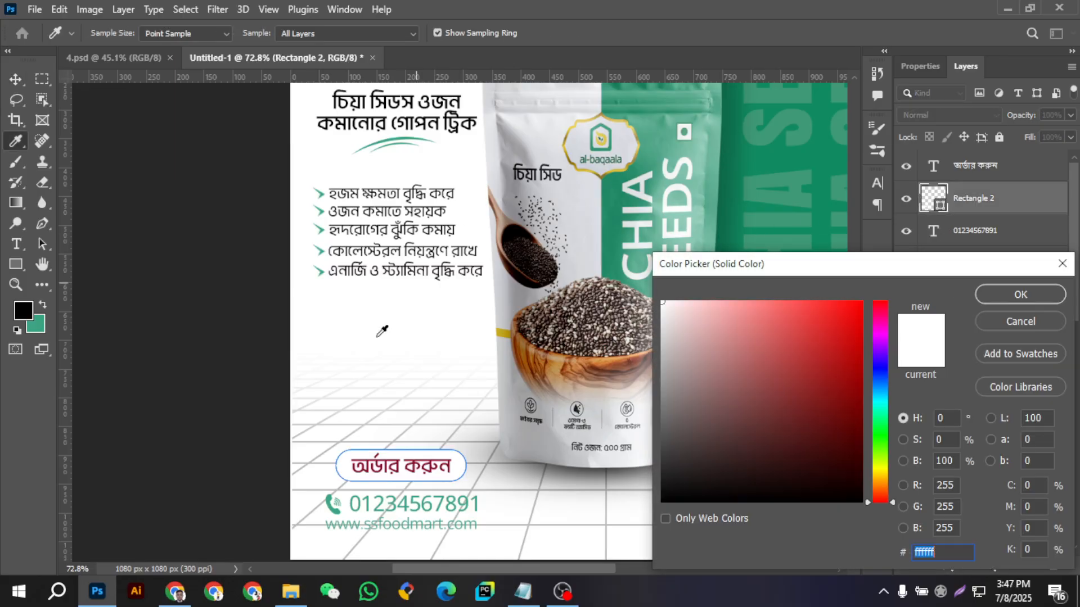
left_click(339, 505)
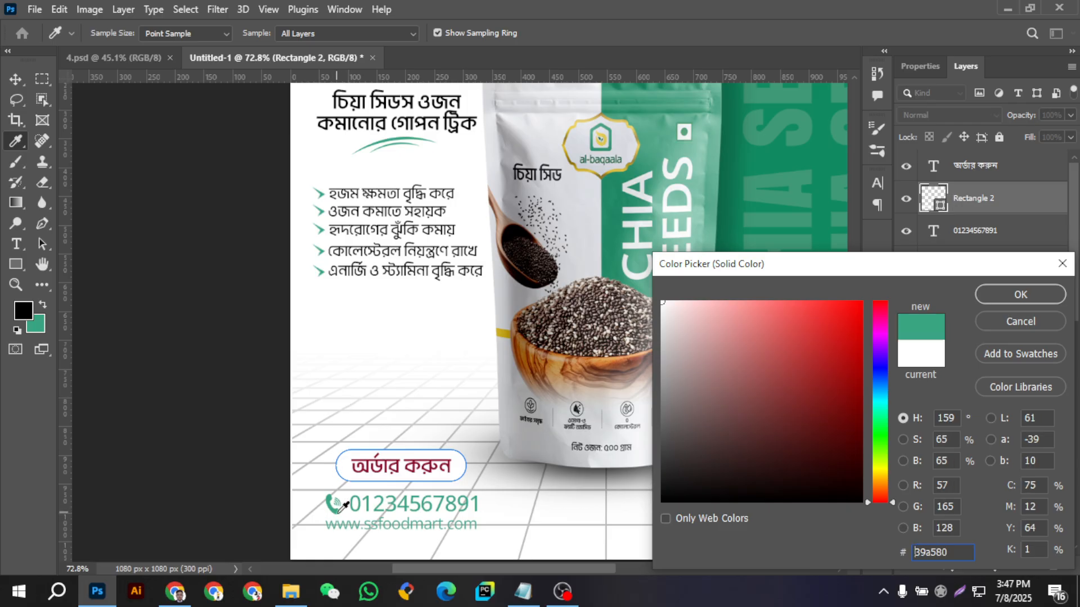
left_click(1033, 301)
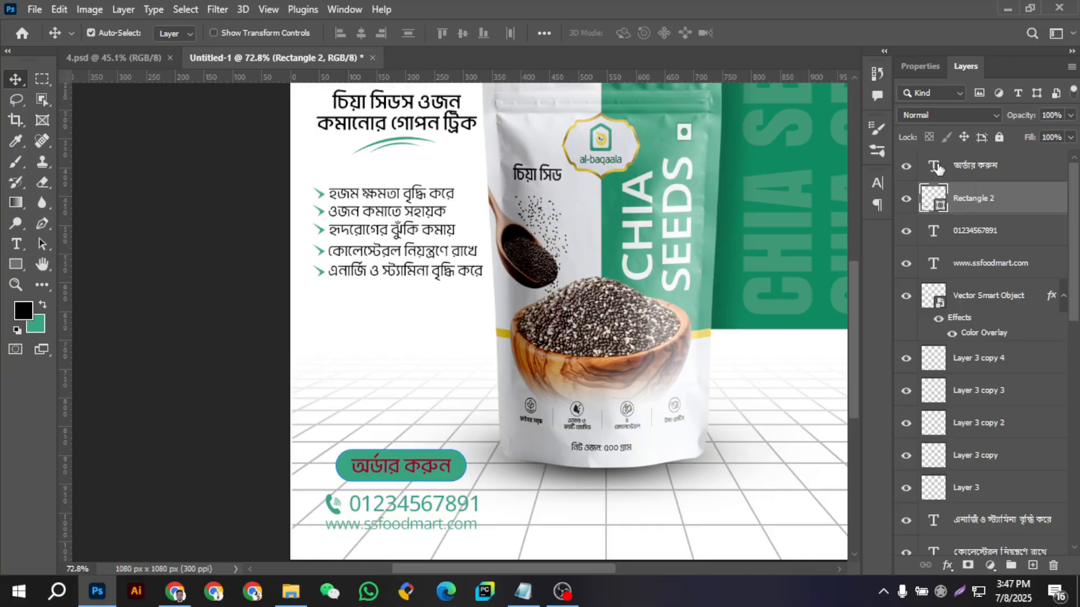
- Recolour the order button's text অর্ডার করুন to white ffffff and deselect it
left_click(936, 164)
double_click(937, 164)
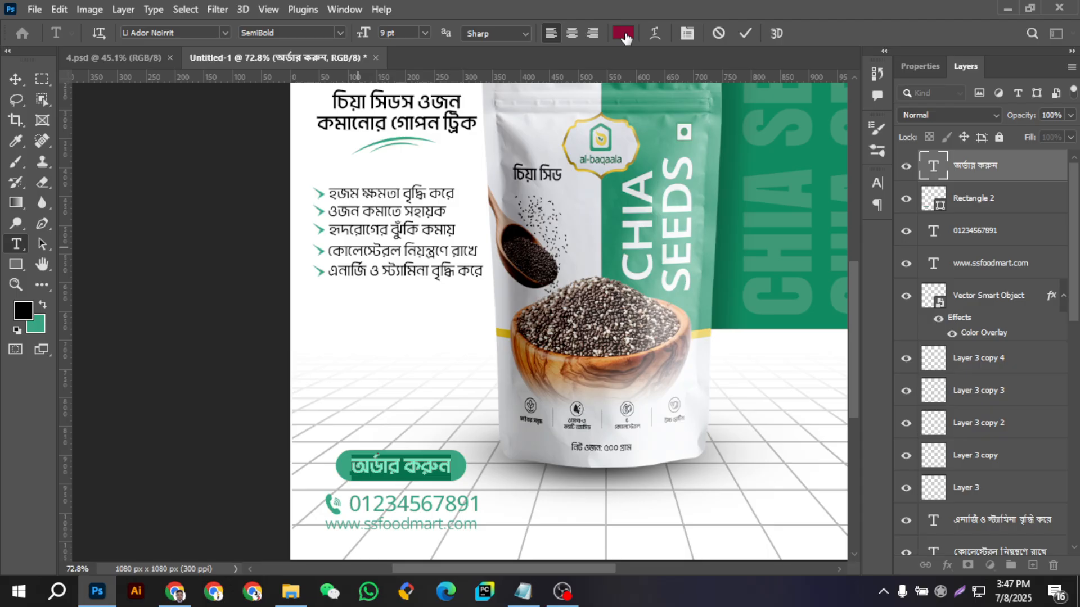
left_click(626, 37)
left_click(471, 308)
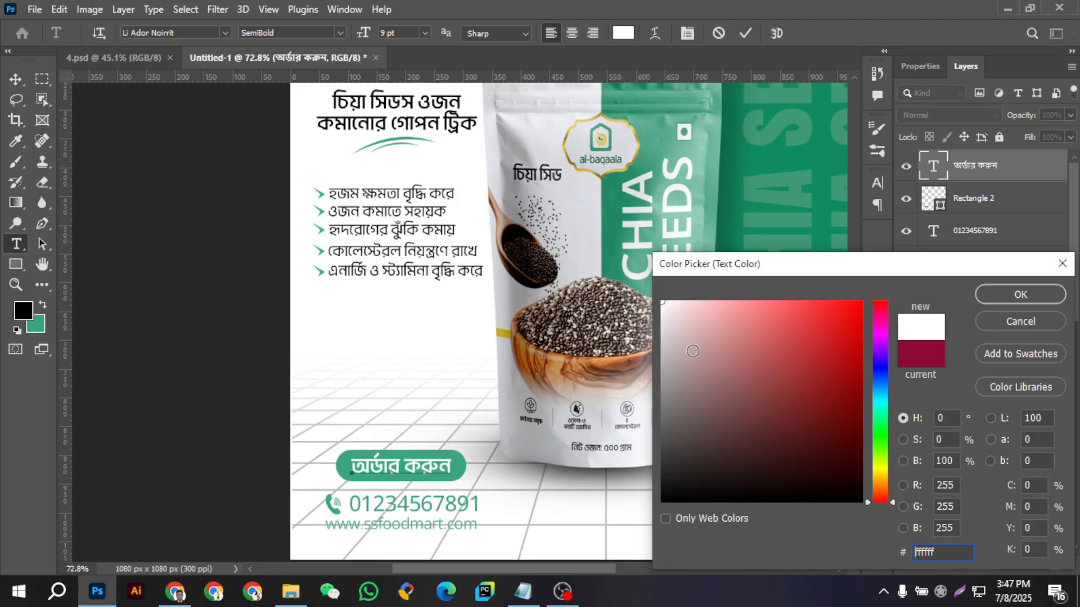
left_click(989, 296)
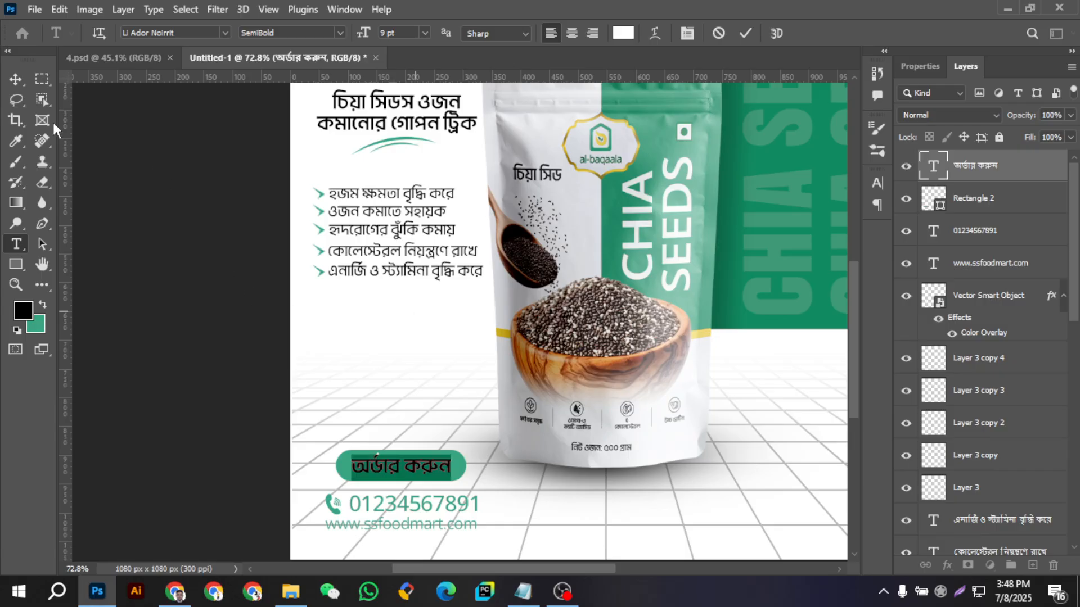
left_click(16, 83)
left_click(124, 291)
- Move the phone icon, phone number and website together to the post's lower-right corner
scroll(104, 313, "down", 2)
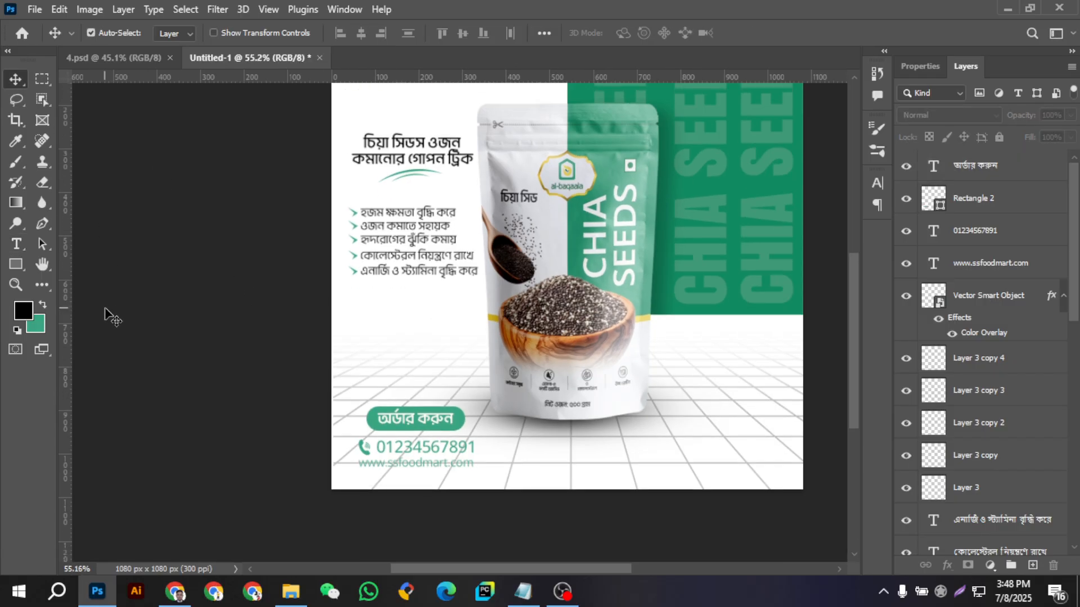
left_click_drag(589, 569, 615, 567)
scroll(513, 449, "down", 1)
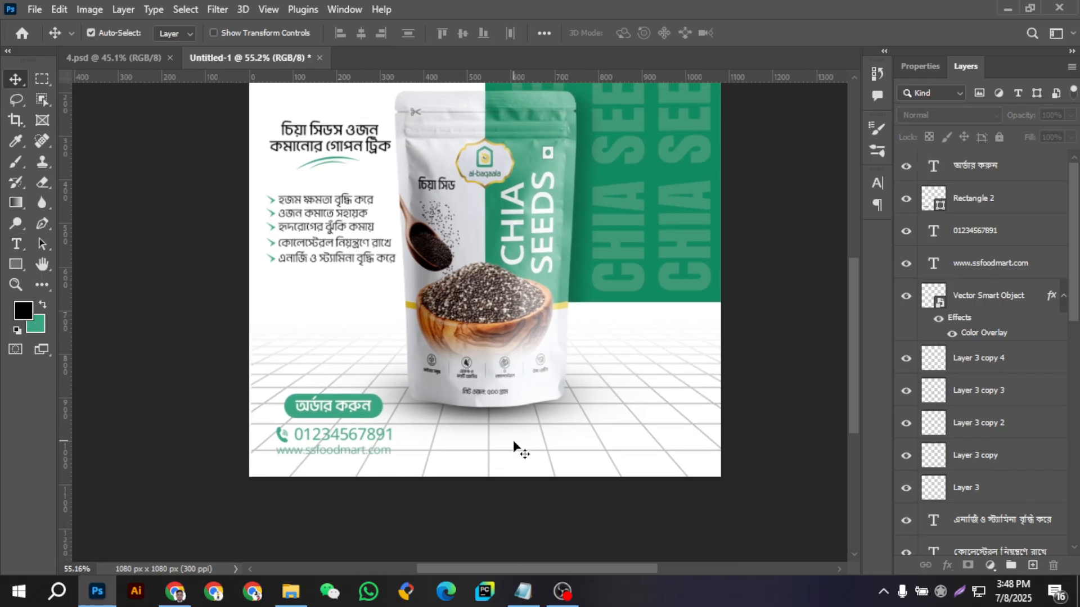
scroll(328, 446, "up", 2)
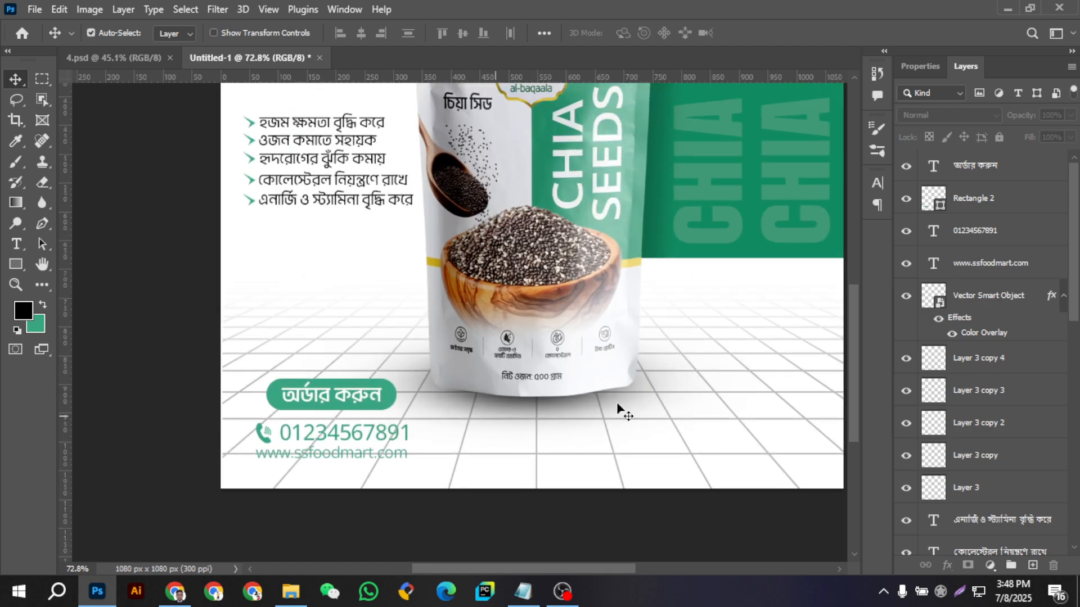
left_click(968, 242)
left_click(938, 291, "shift")
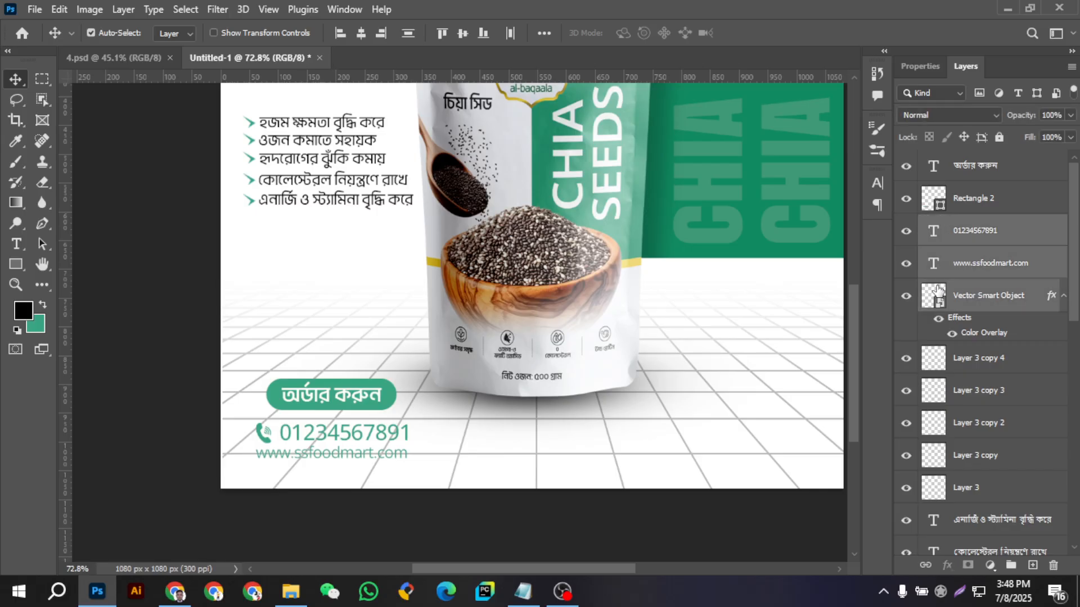
scroll(474, 329, "down", 1)
scroll(388, 416, "down", 2)
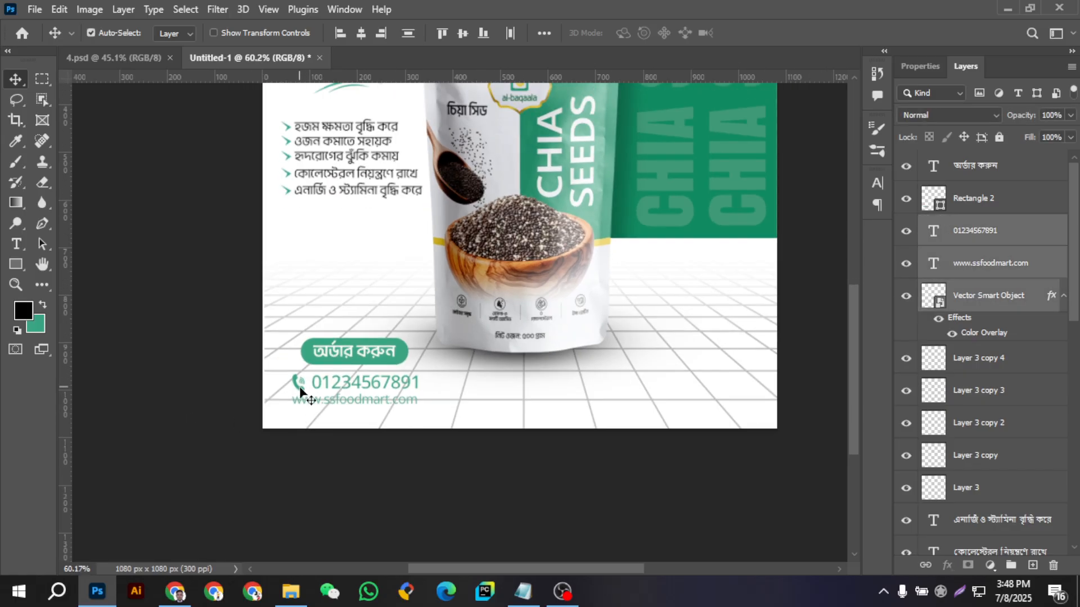
left_click_drag(355, 389, 670, 398)
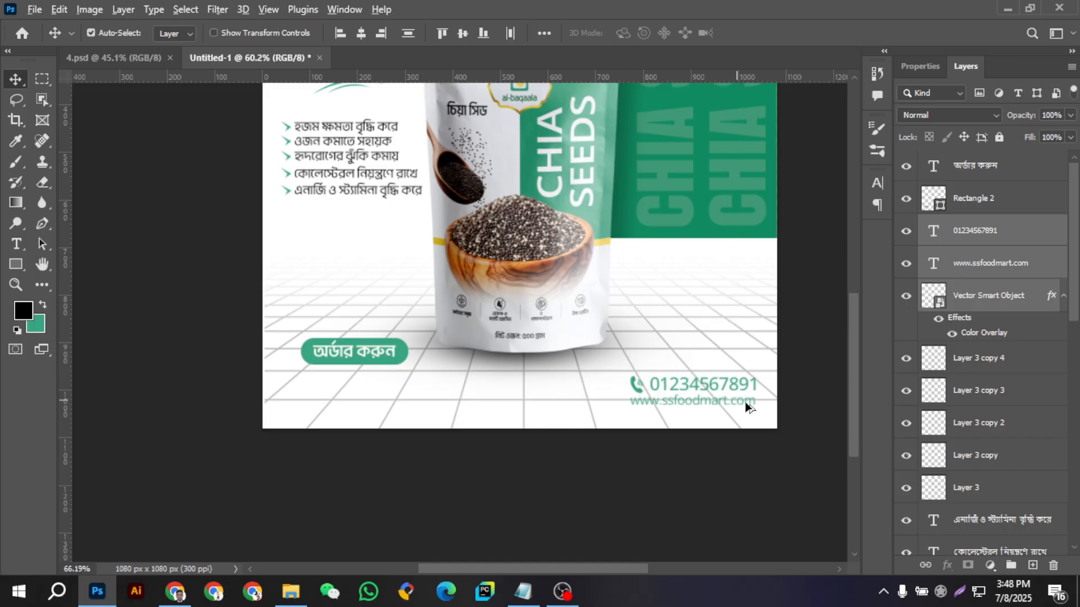
scroll(784, 400, "up", 5)
scroll(784, 400, "up", 4)
left_click_drag(687, 361, 686, 379)
scroll(686, 378, "down", 4)
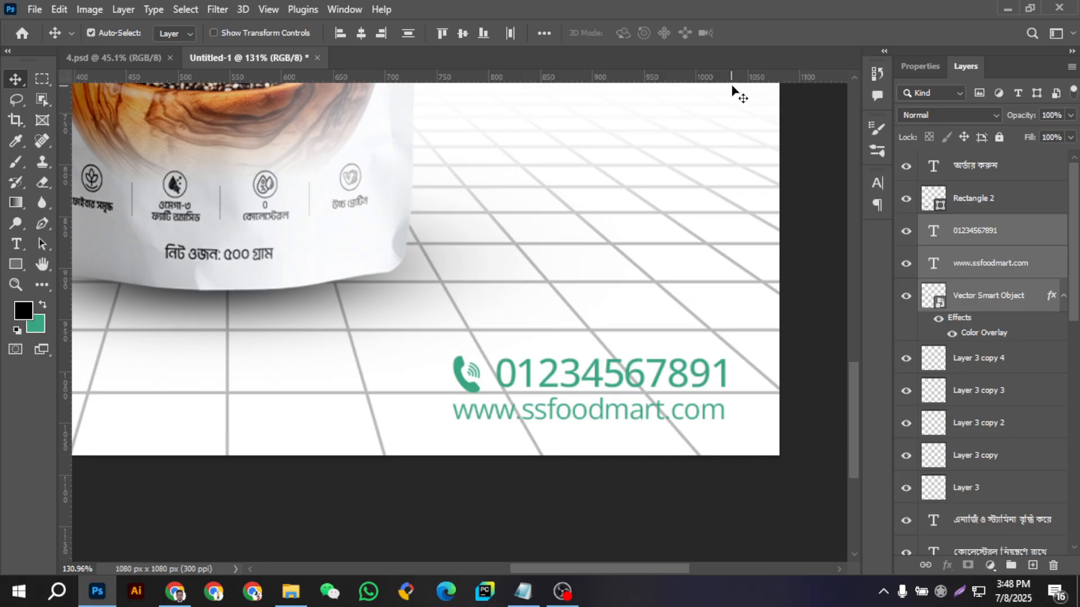
- Add a horizontal guide along the website text's bottom and a vertical guide along the contact block's right edge
left_click_drag(730, 85, 749, 335)
left_click_drag(64, 272, 731, 278)
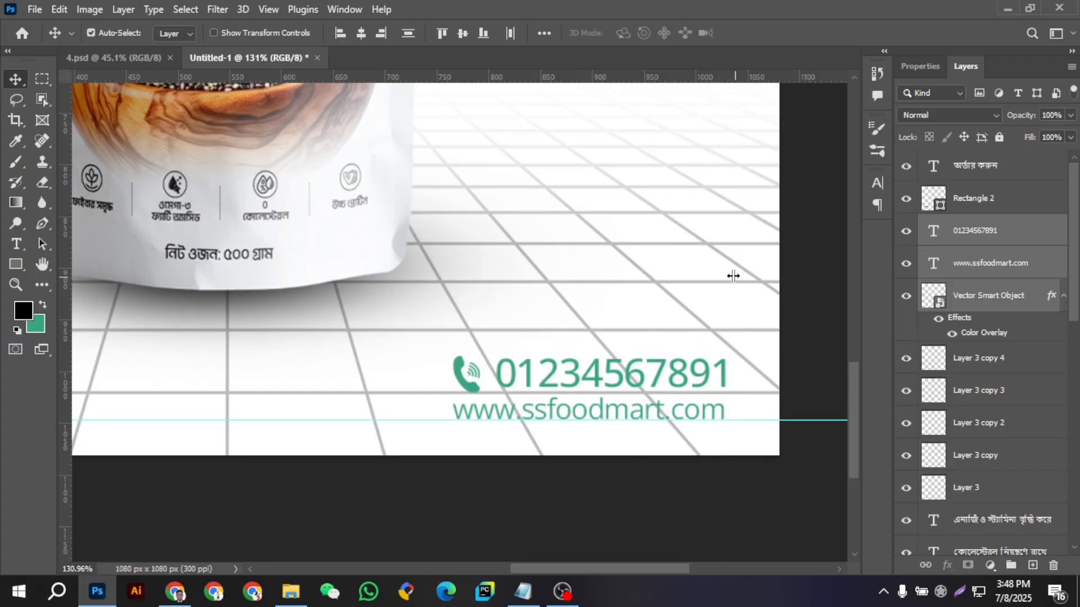
scroll(826, 349, "down", 3)
scroll(815, 353, "down", 1)
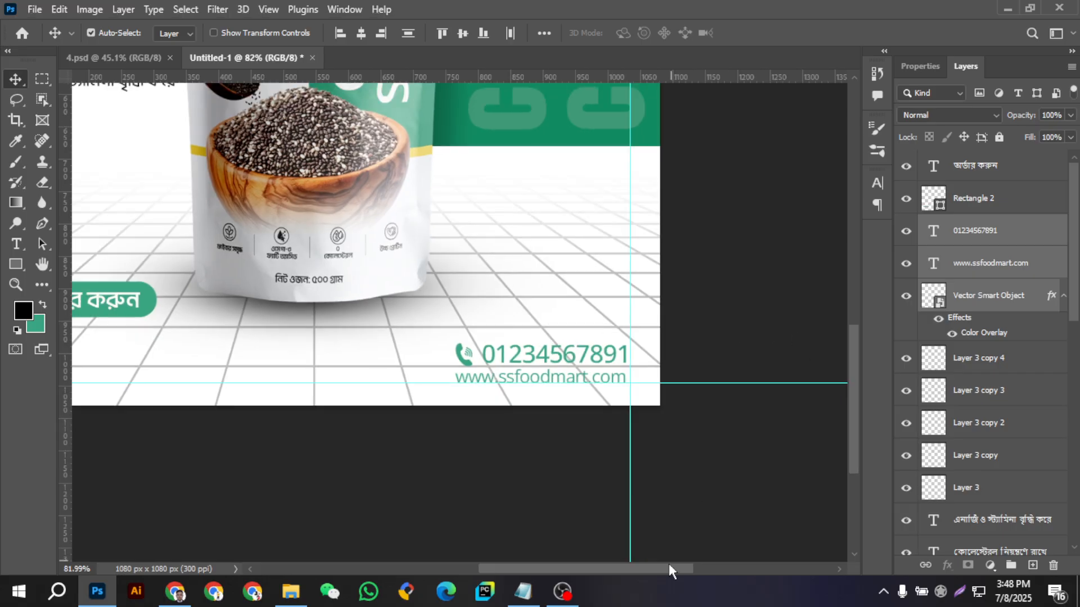
- Move the order button and its text down to the horizontal guide in the post's lower-left corner
left_click_drag(670, 569, 591, 569)
scroll(342, 306, "up", 2)
left_click(340, 298)
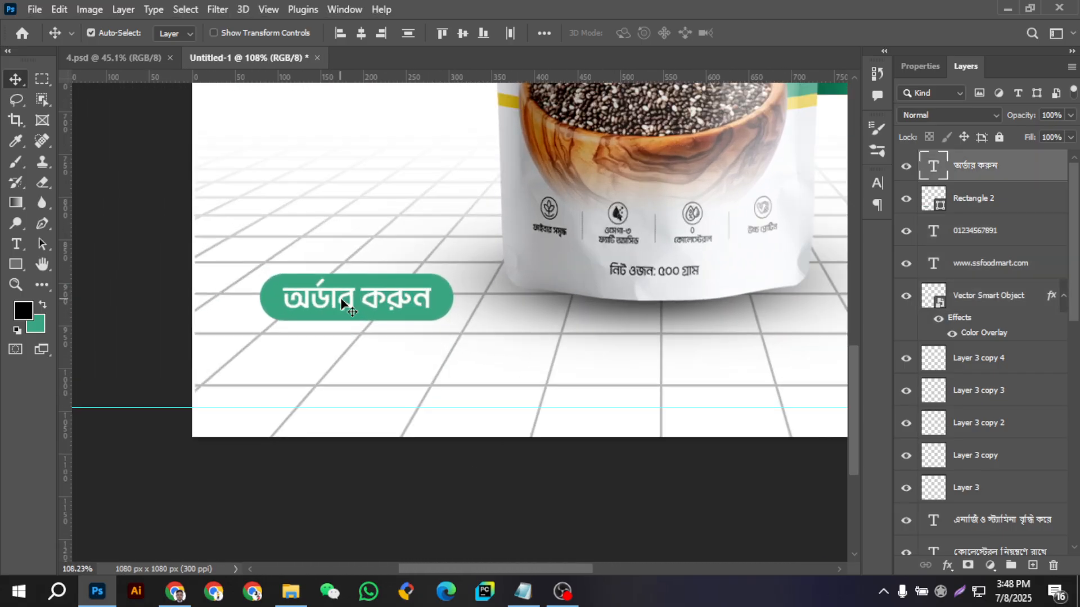
left_click(968, 200, "shift")
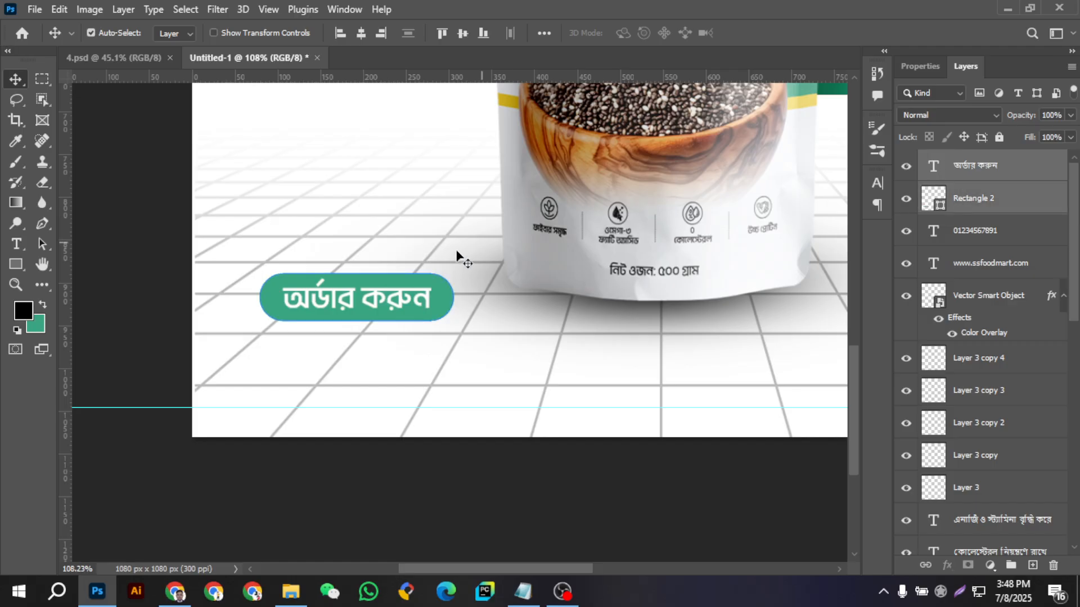
left_click_drag(334, 309, 309, 387)
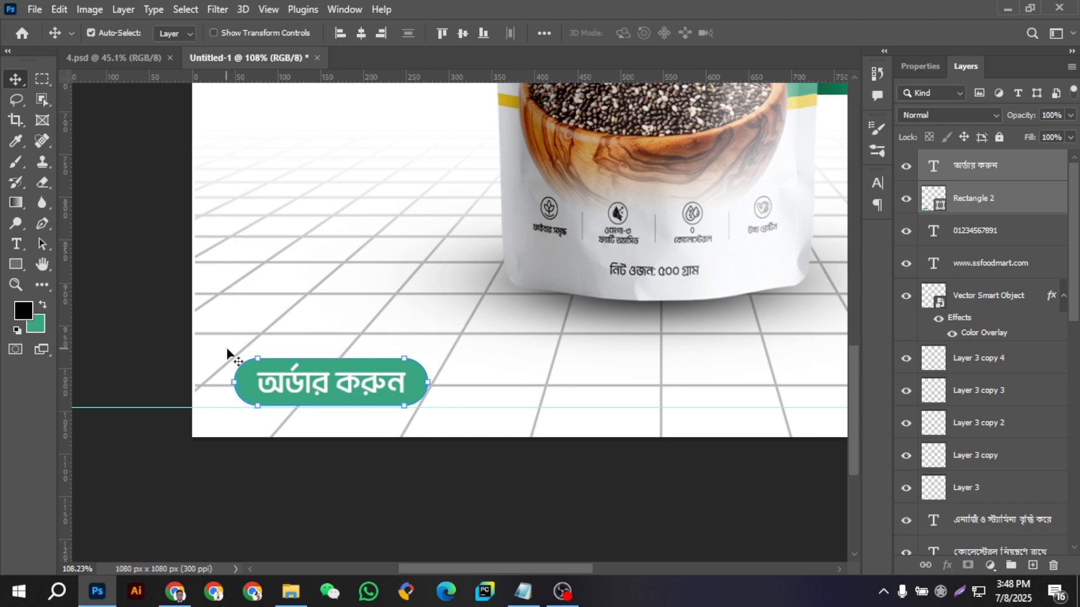
- Delete the horizontal guide under the button and the vertical guide beside the contact block
scroll(133, 373, "down", 7)
left_click_drag(571, 567, 628, 568)
left_click(640, 383)
left_click(629, 364)
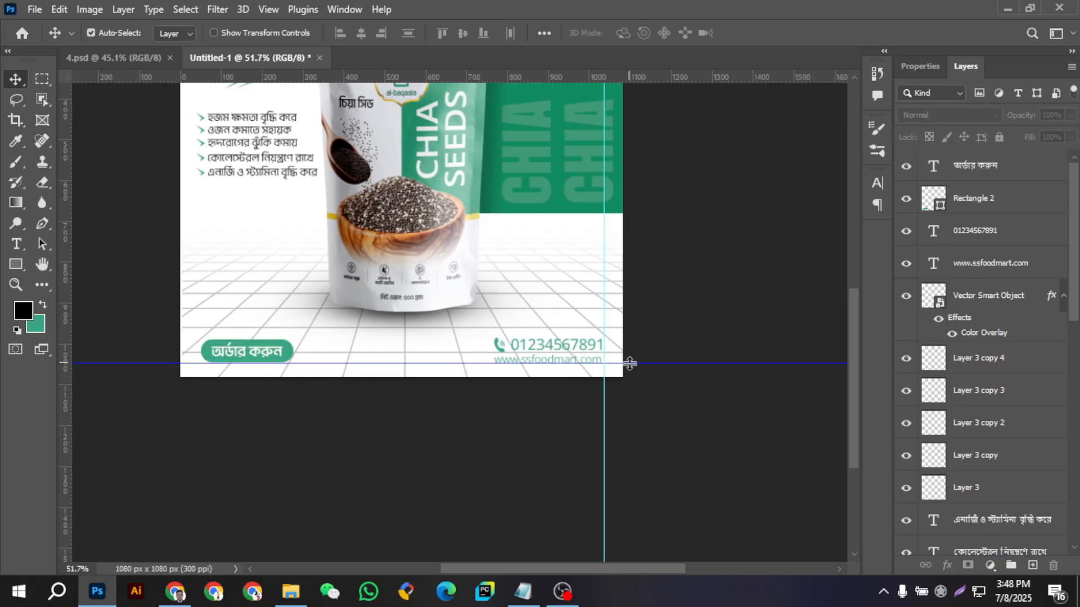
key("Delete")
left_click(603, 391)
key("Delete")
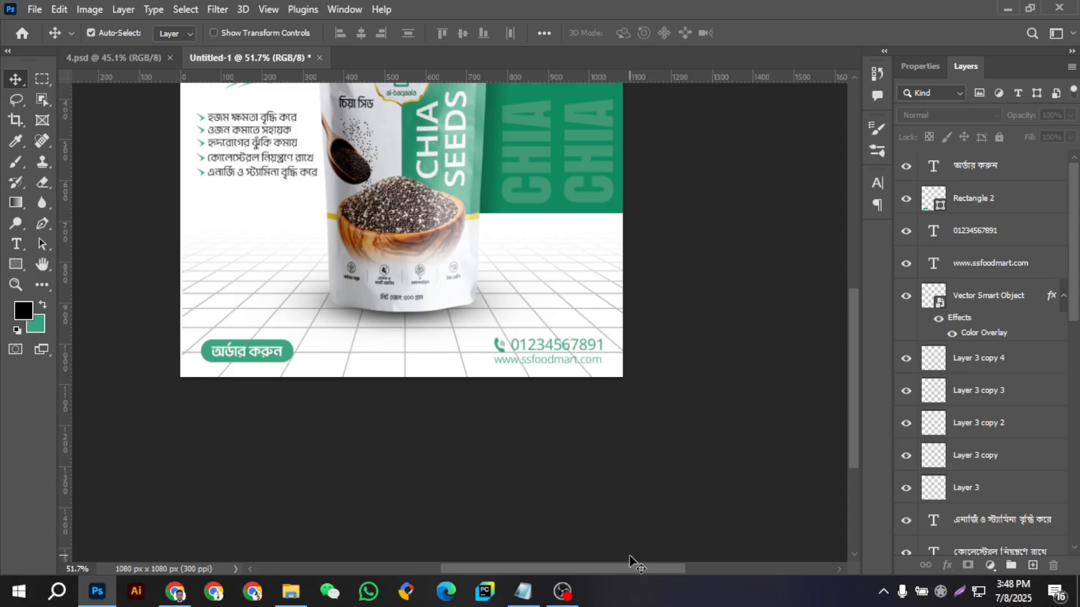
left_click_drag(631, 569, 612, 568)
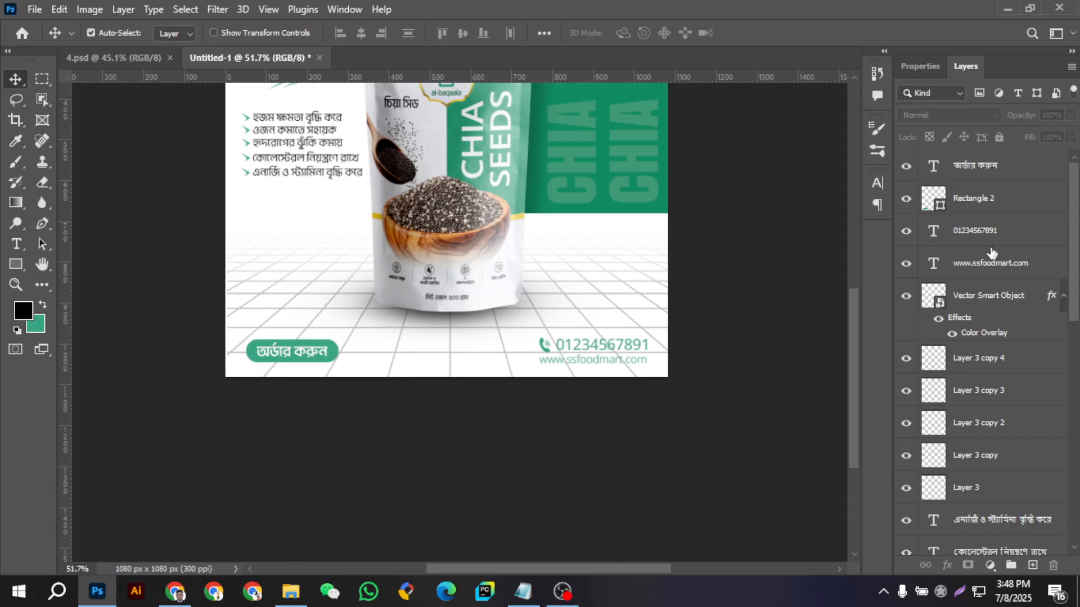
- Add a new empty layer directly above the grid image layer Untitled design (16)
scroll(989, 239, "down", 15)
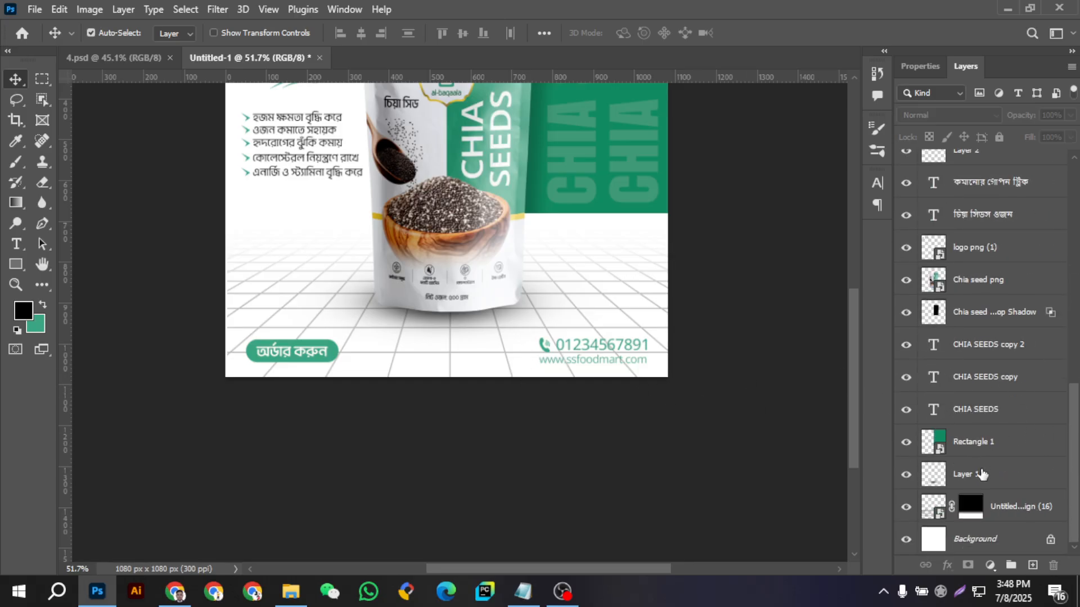
left_click(1017, 510)
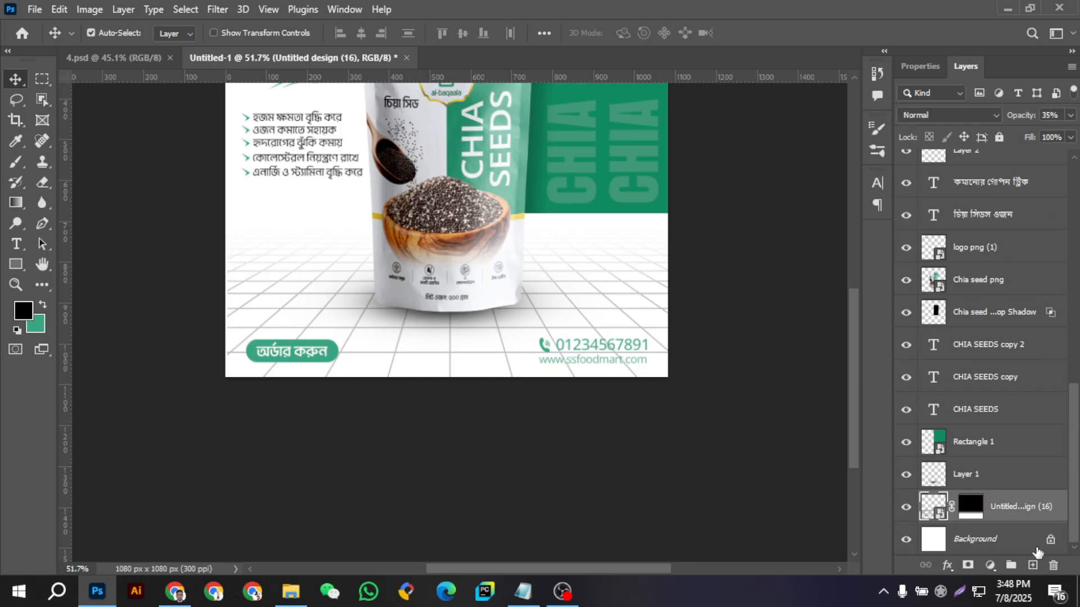
left_click(1033, 565)
scroll(788, 340, "down", 1)
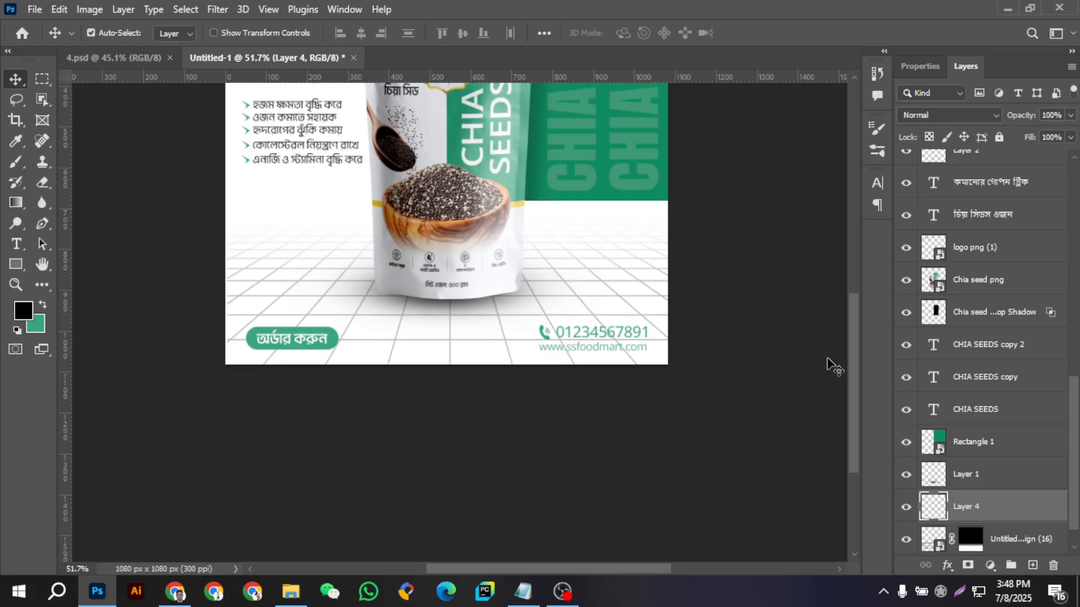
- Draw a black-to-transparent linear gradient at 19% opacity upward from the post's bottom edge on the new layer
left_click(15, 202)
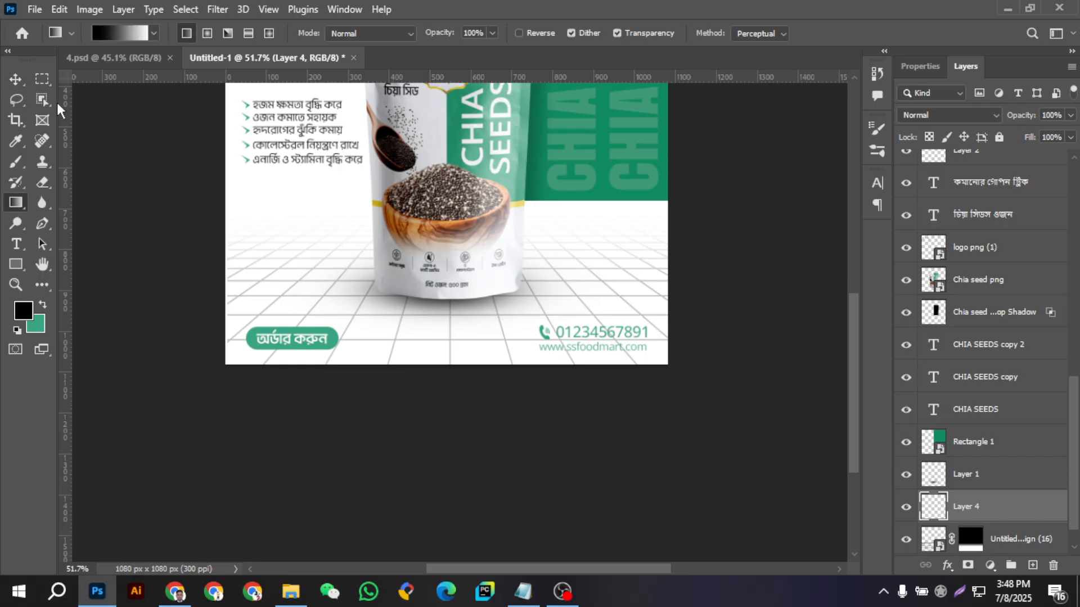
left_click(152, 33)
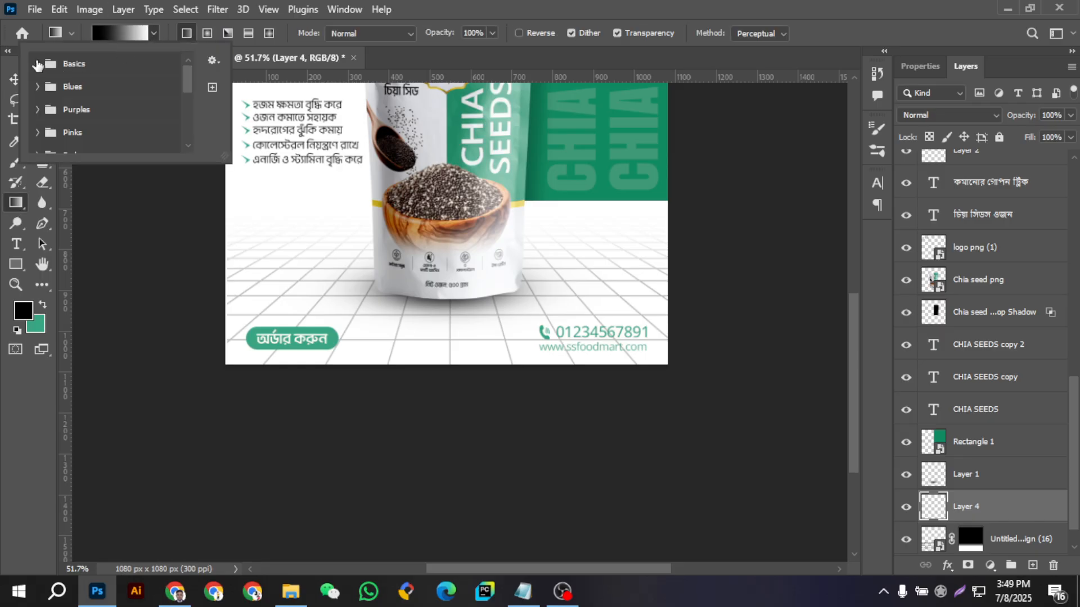
left_click(37, 64)
left_click(84, 89)
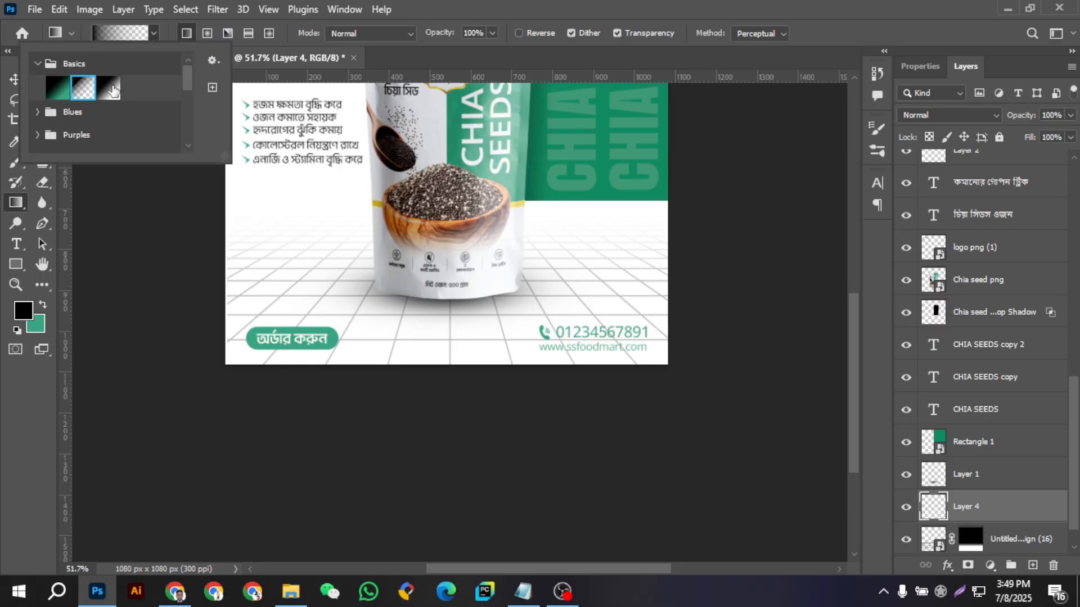
left_click(16, 407)
scroll(453, 386, "up", 1)
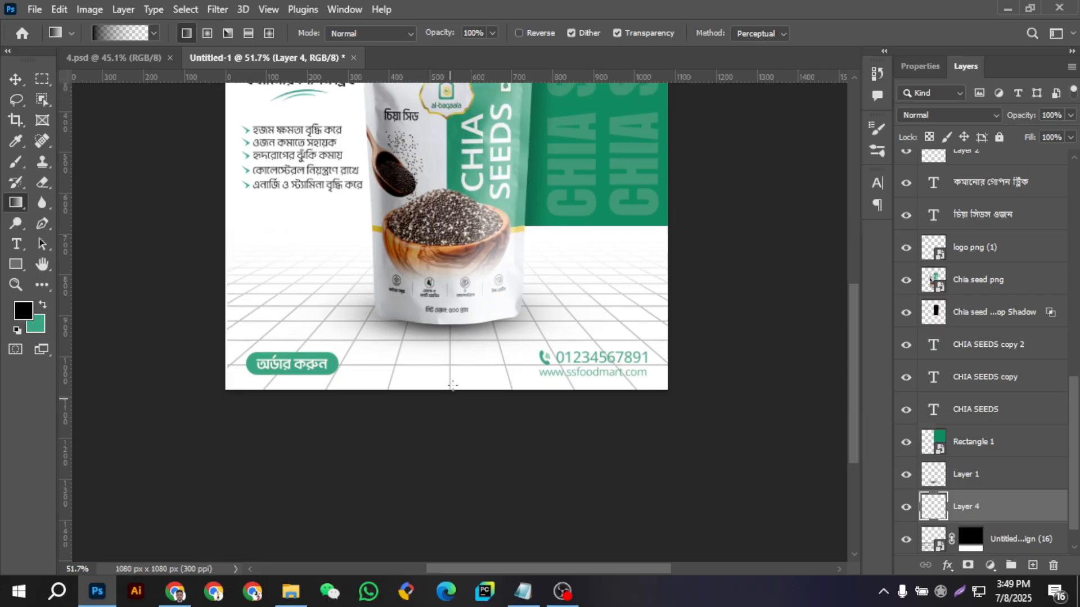
left_click(488, 38)
left_click_drag(493, 50, 436, 56)
left_click_drag(444, 420, 450, 184)
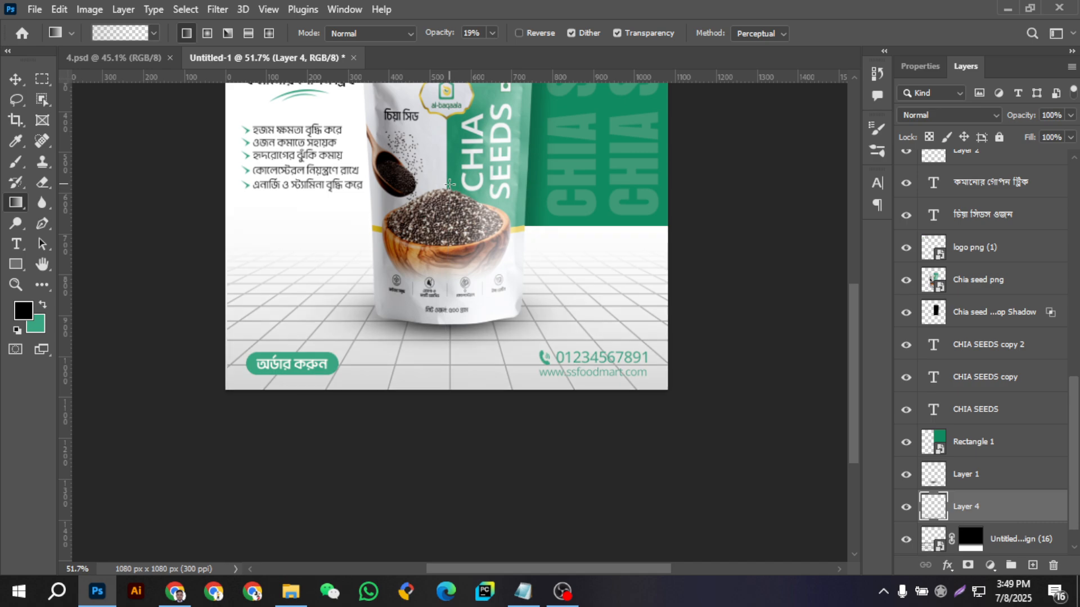
left_click_drag(442, 282, 445, 248)
- Lock the gradient layer completely and return to the Move tool
left_click(998, 136)
left_click(752, 280)
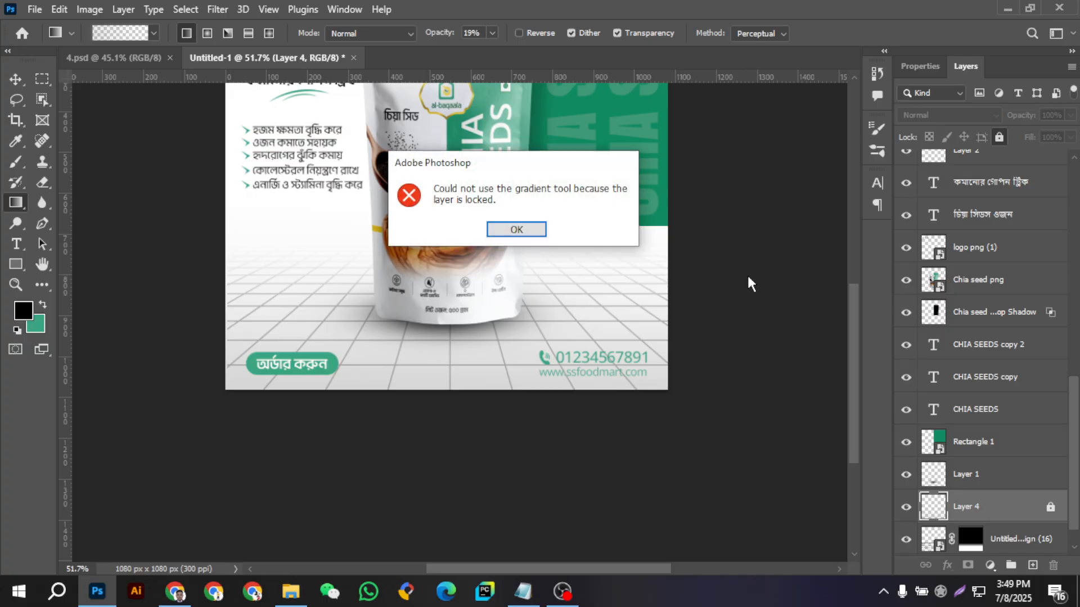
left_click(538, 230)
key("v")
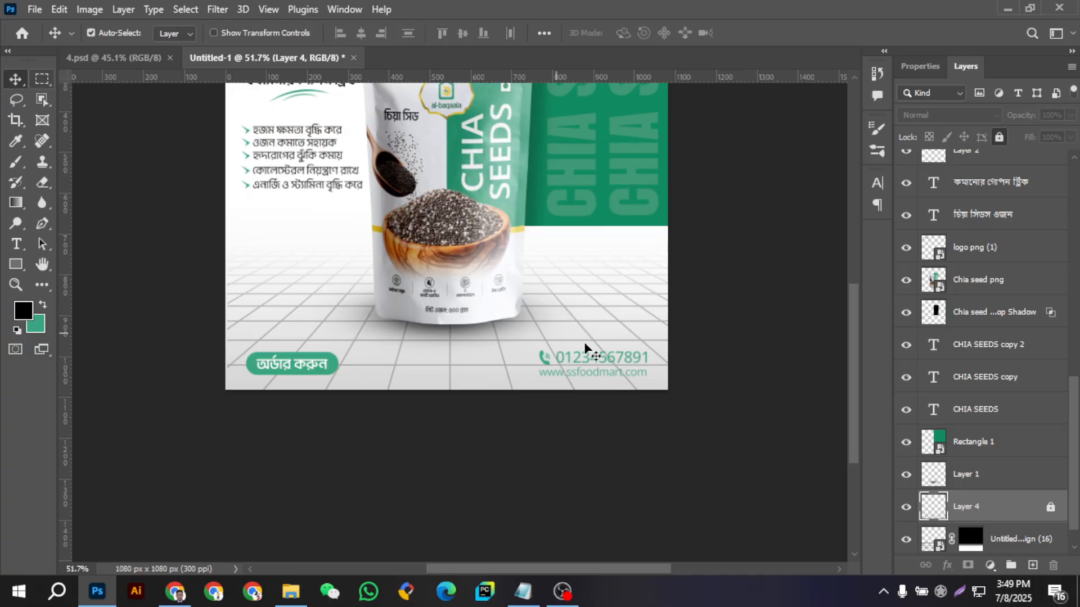
scroll(585, 348, "down", 1)
scroll(608, 406, "up", 5)
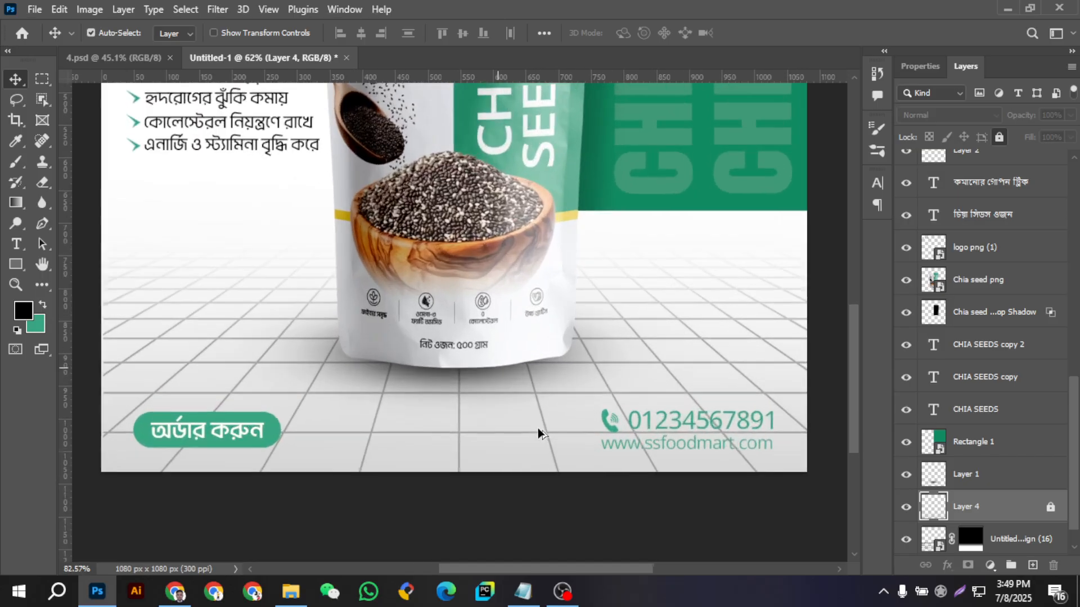
scroll(539, 433, "down", 4)
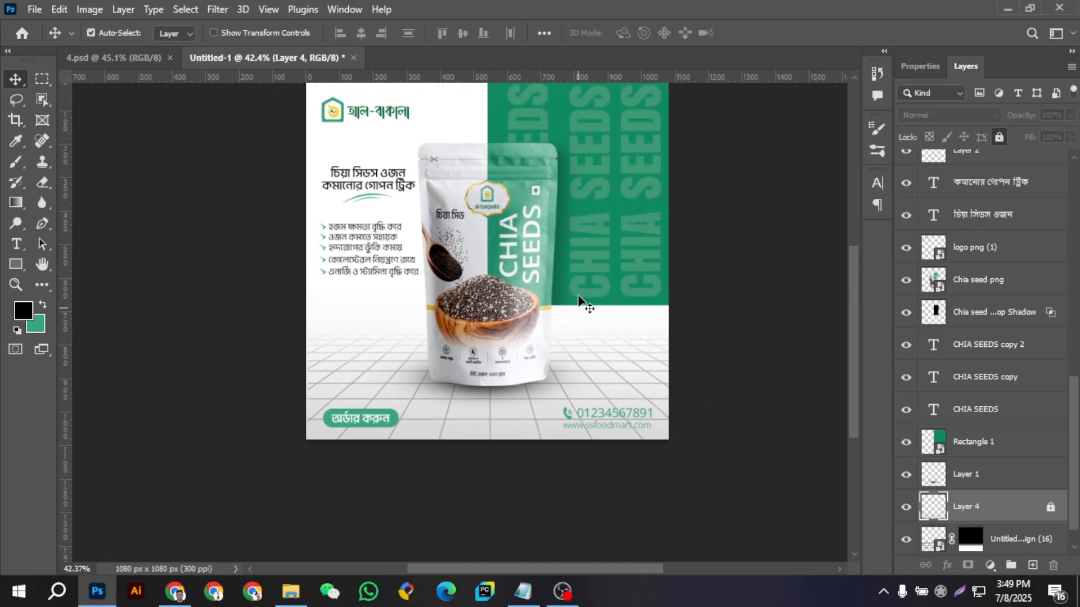
scroll(562, 287, "up", 2)
scroll(562, 287, "down", 1)
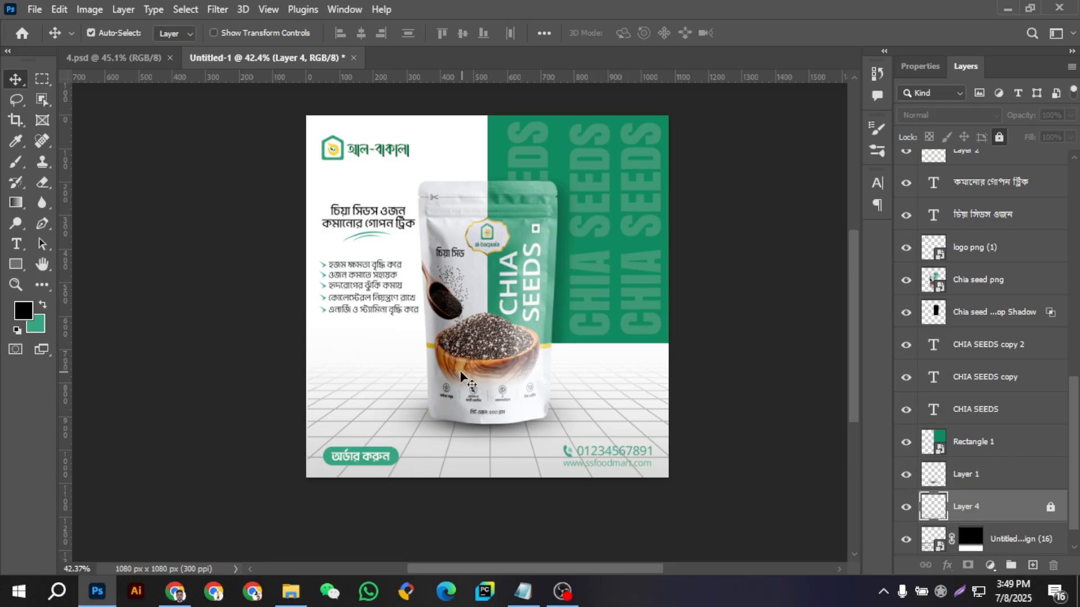
- Place Chia seed 2.png from the project's elements folder into the post, centred on the canvas's right edge
left_click(291, 591)
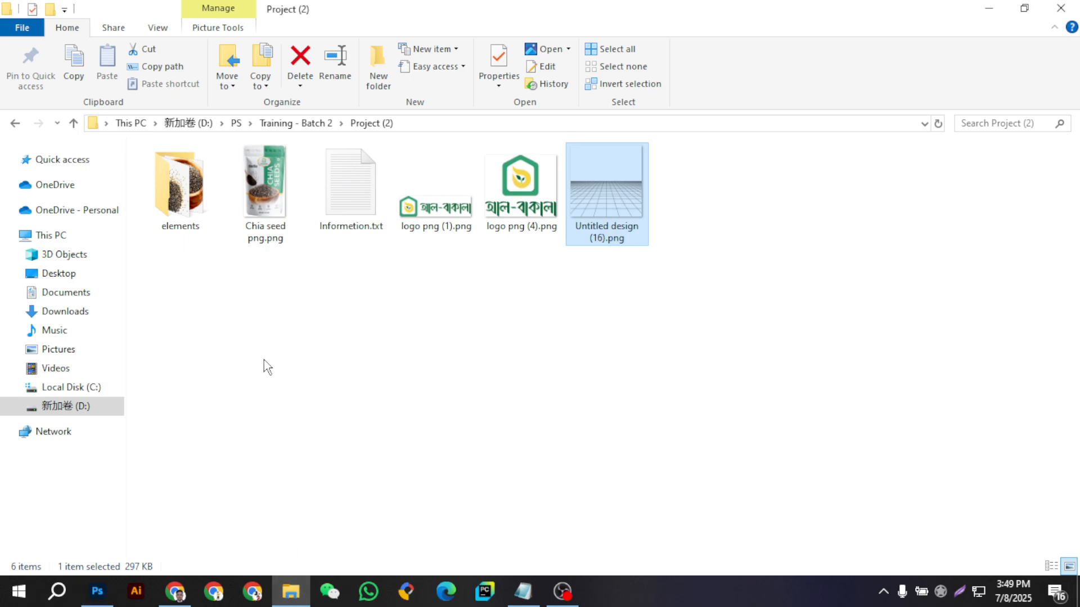
double_click(180, 186)
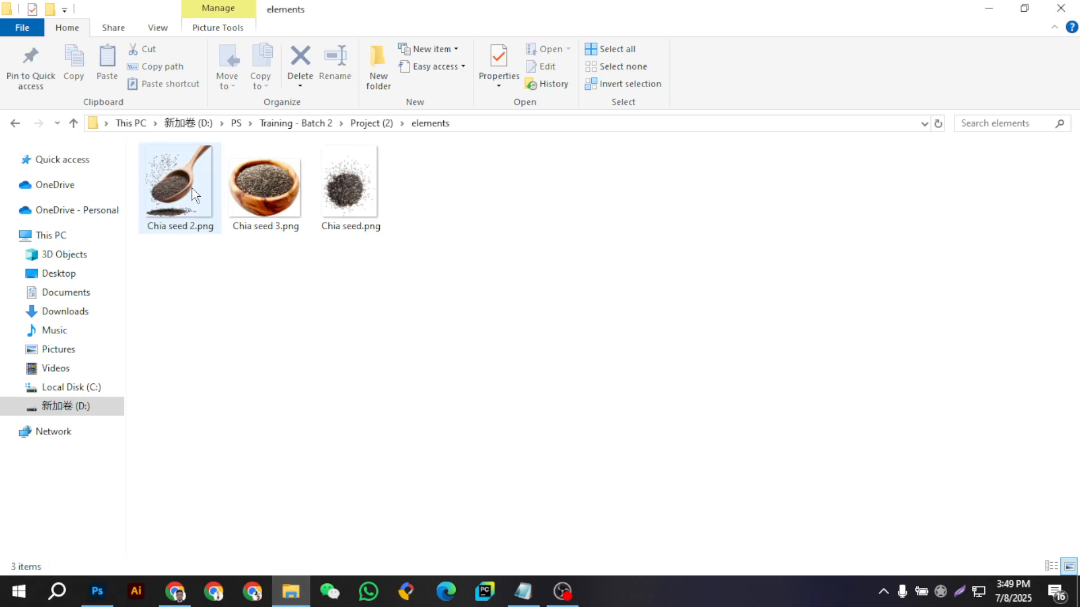
left_click(187, 194)
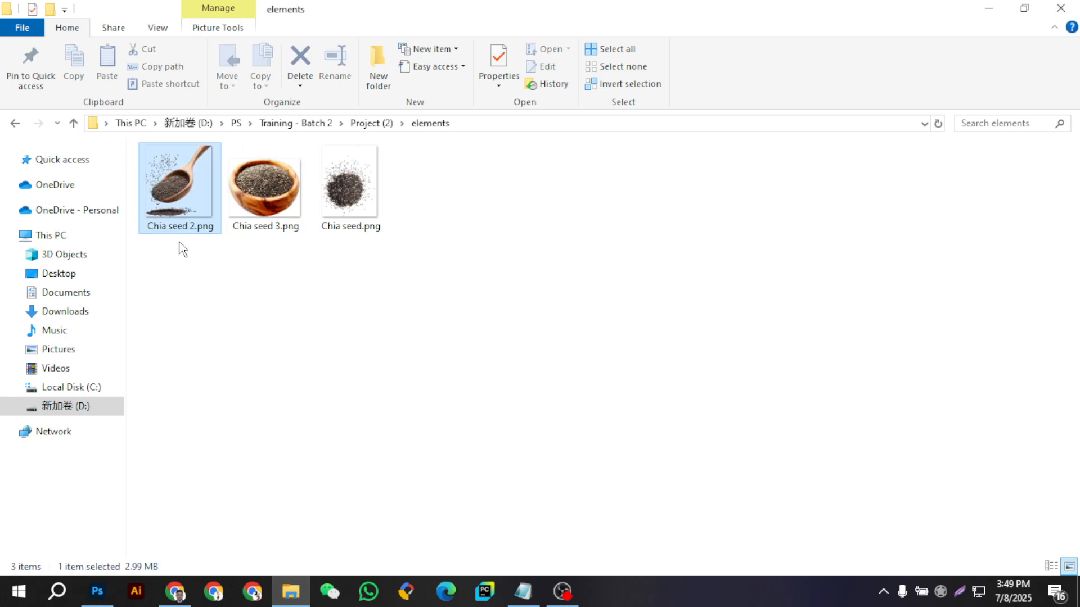
left_click_drag(171, 419, 635, 374)
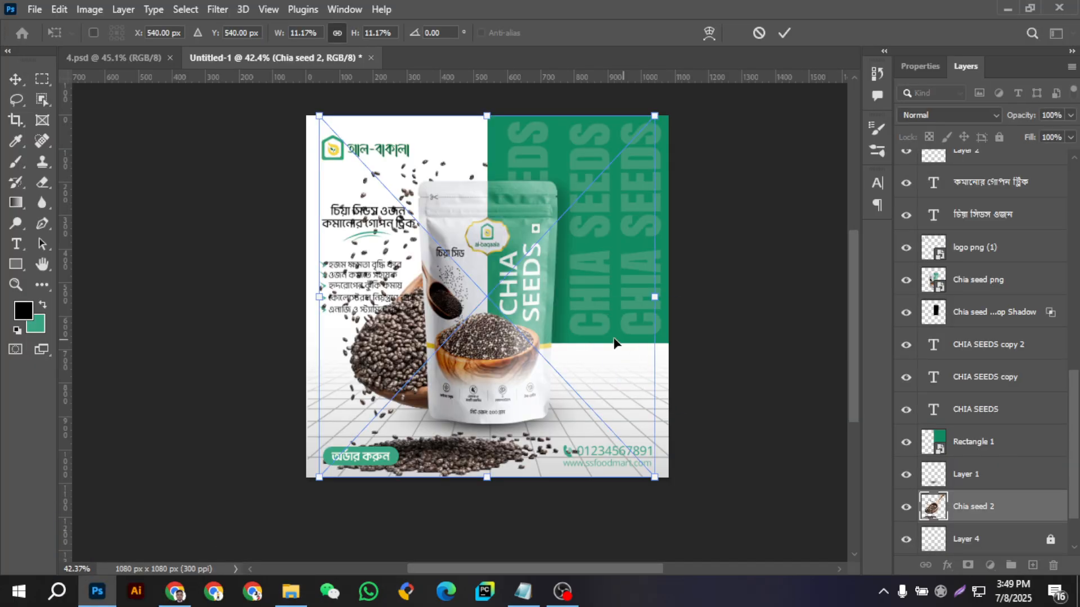
left_click_drag(417, 328, 598, 312)
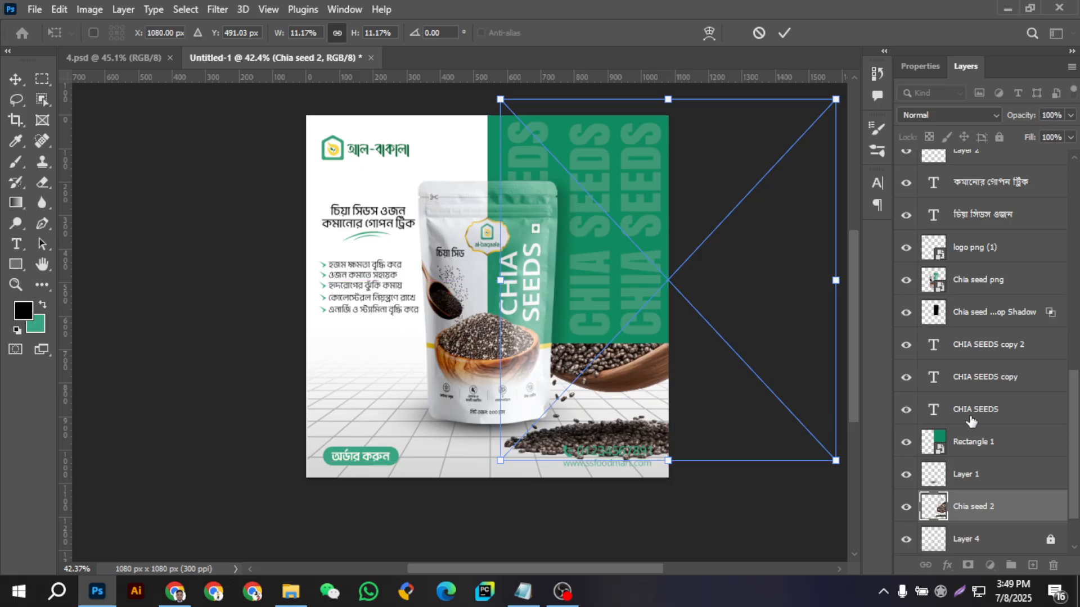
- Move the Chia seed 2 layer to the very top of the layer stack
left_click_drag(974, 510, 994, 200)
scroll(991, 207, "up", 9)
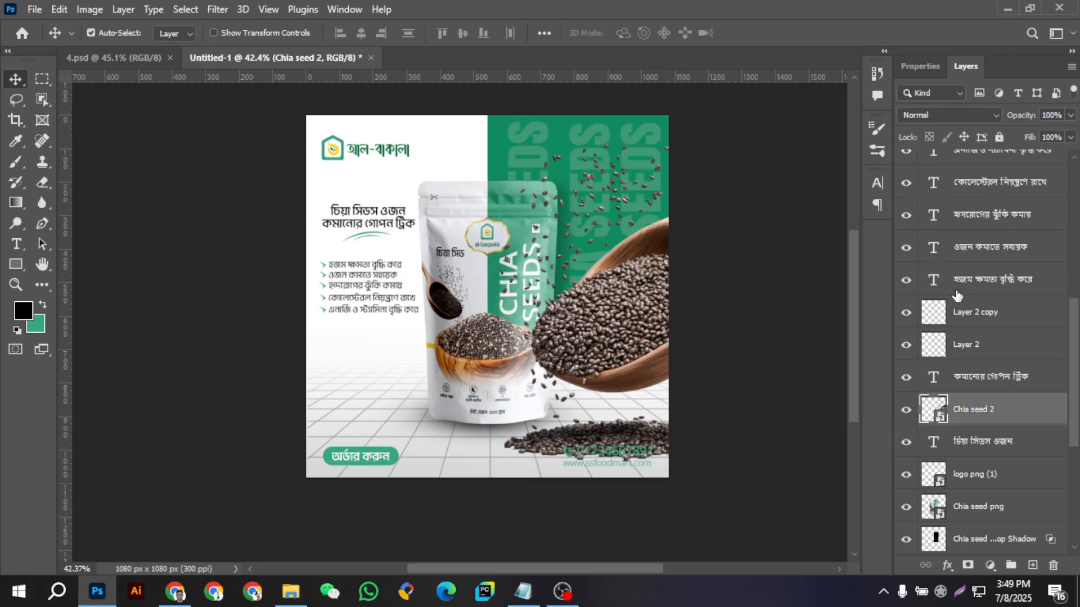
left_click_drag(979, 513, 1001, 199)
scroll(1003, 204, "up", 6)
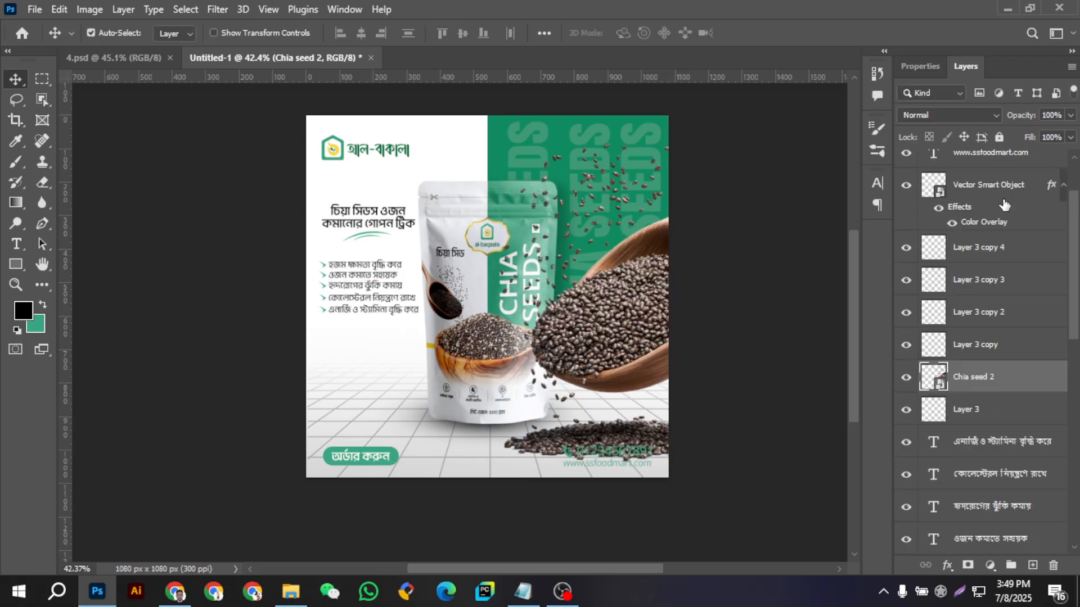
left_click_drag(980, 412, 980, 177)
scroll(990, 216, "up", 3)
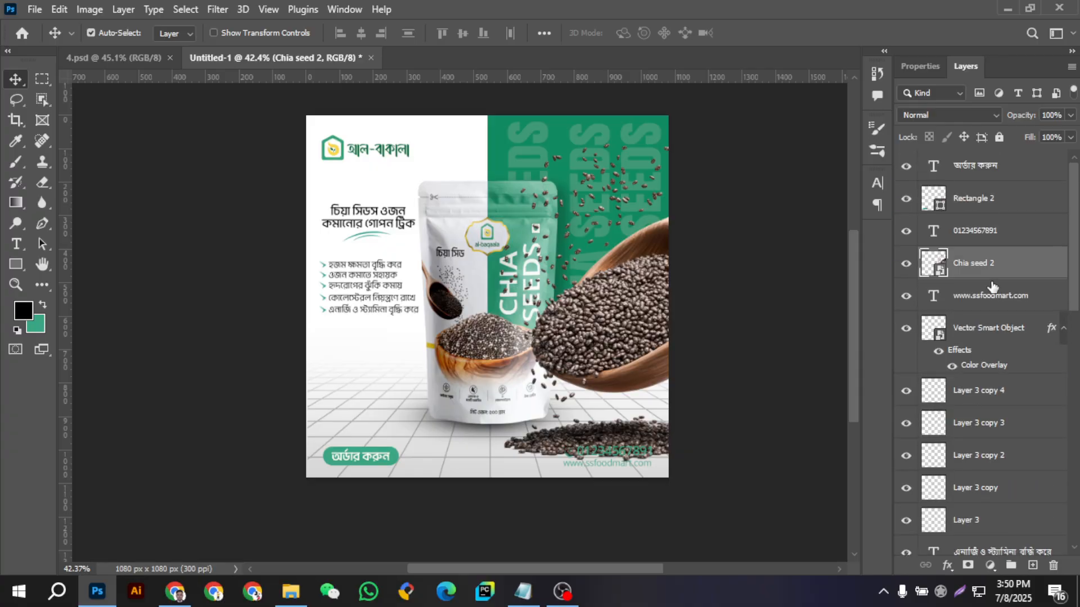
left_click_drag(982, 271, 980, 159)
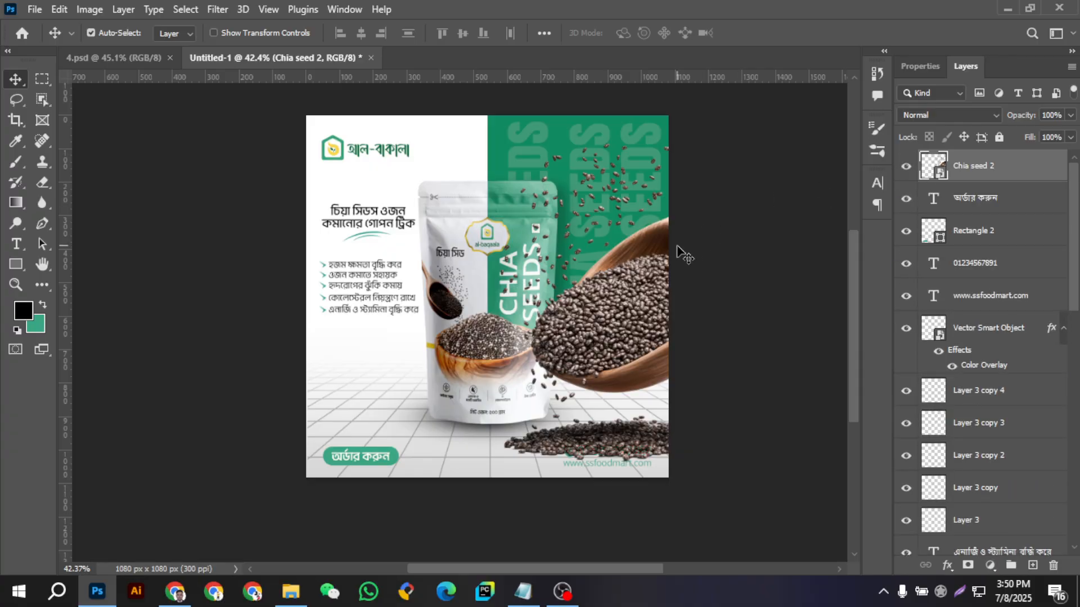
- Scale the chia seed spoon image down to 4.79% and position it right of the pouch, above the phone number
key("ctrl+t")
left_click_drag(668, 101, 647, 302)
scroll(648, 302, "up", 5)
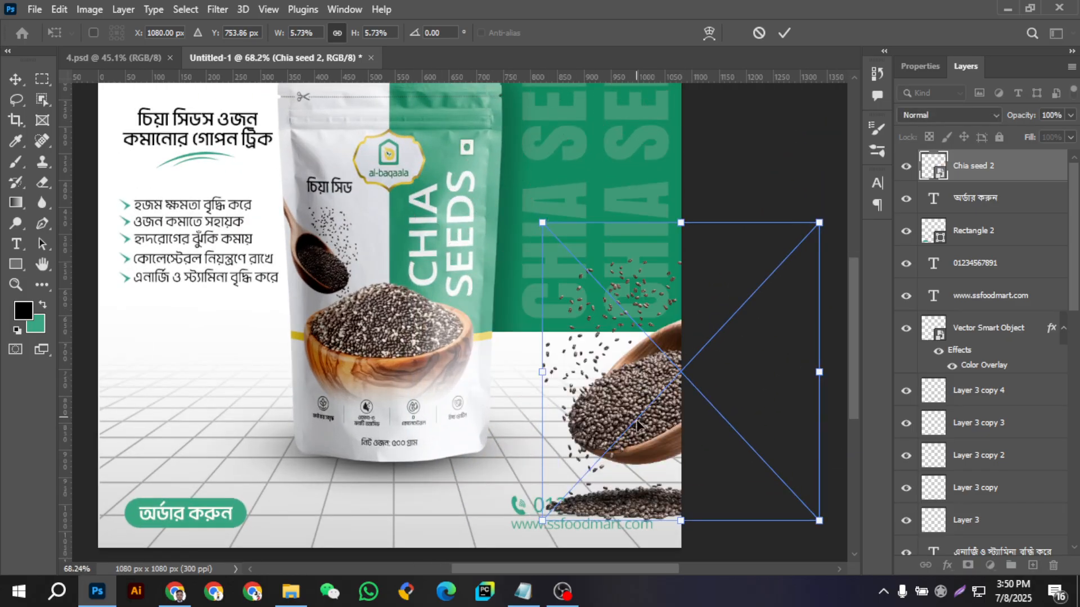
left_click_drag(637, 426, 582, 340)
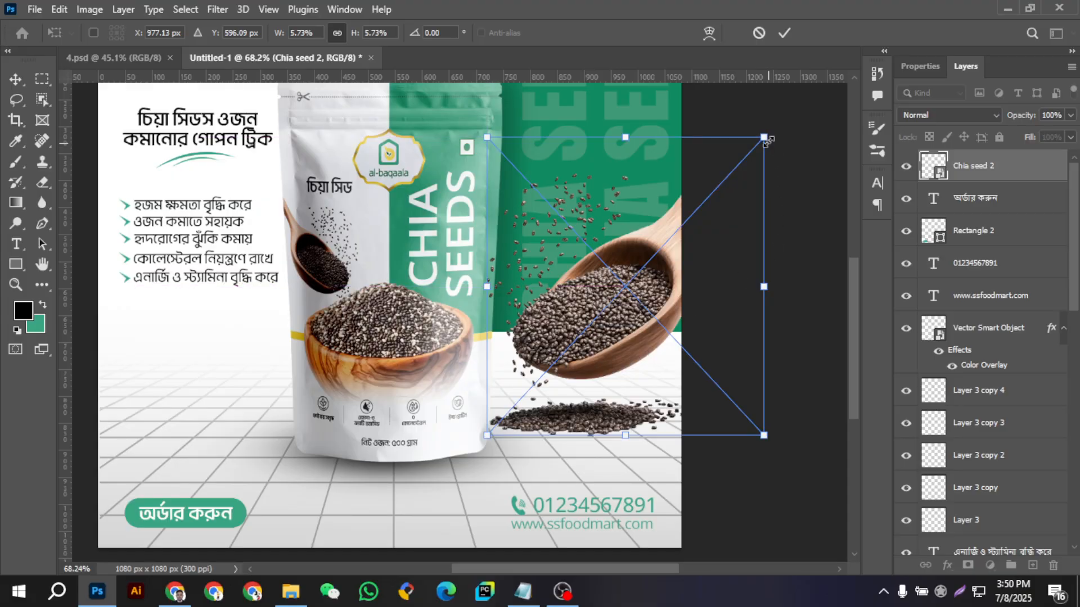
left_click_drag(765, 138, 718, 187)
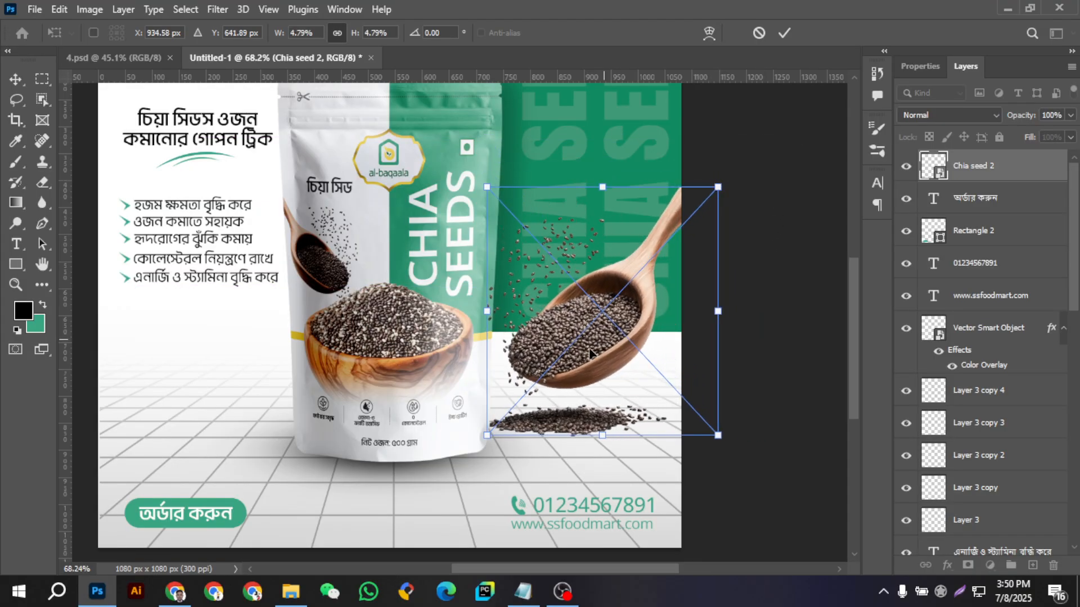
mouse_move(590, 353)
left_mouse_down()
mouse_move(589, 379)
mouse_move(591, 364)
left_mouse_up()
left_click(785, 33)
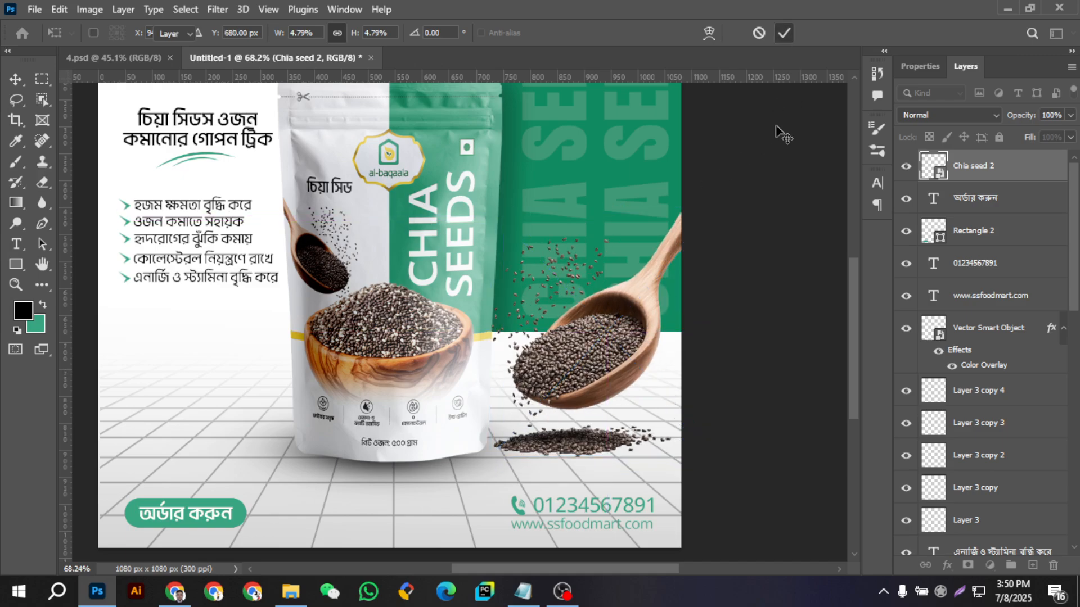
- Add a new empty layer and place it directly beneath the Chia seed 2 layer
scroll(562, 439, "up", 5)
scroll(551, 444, "down", 2)
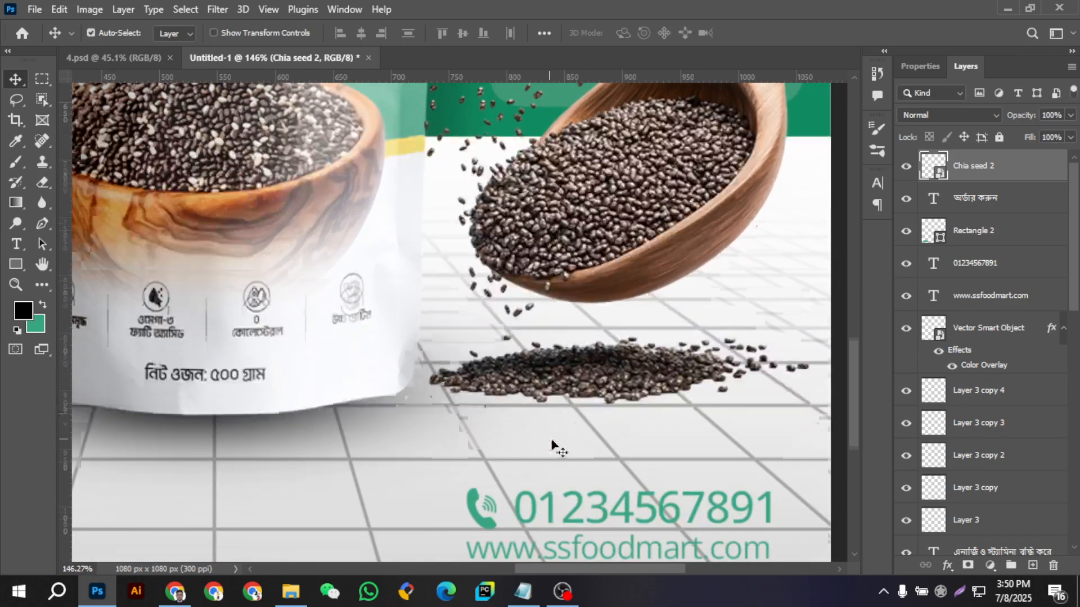
scroll(618, 400, "up", 4)
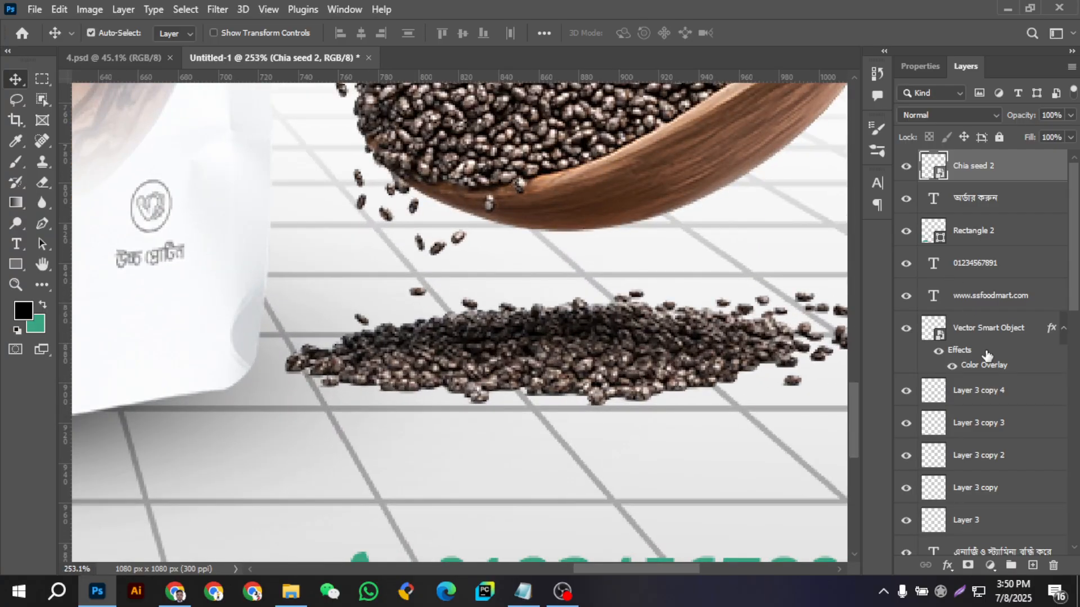
left_click(1031, 566)
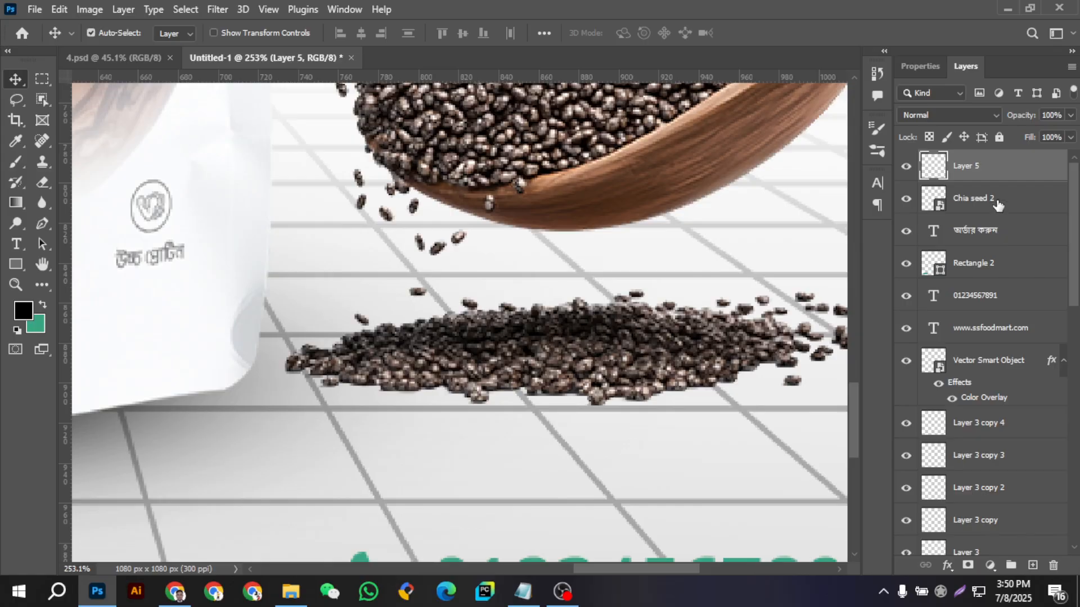
left_click_drag(984, 169, 981, 217)
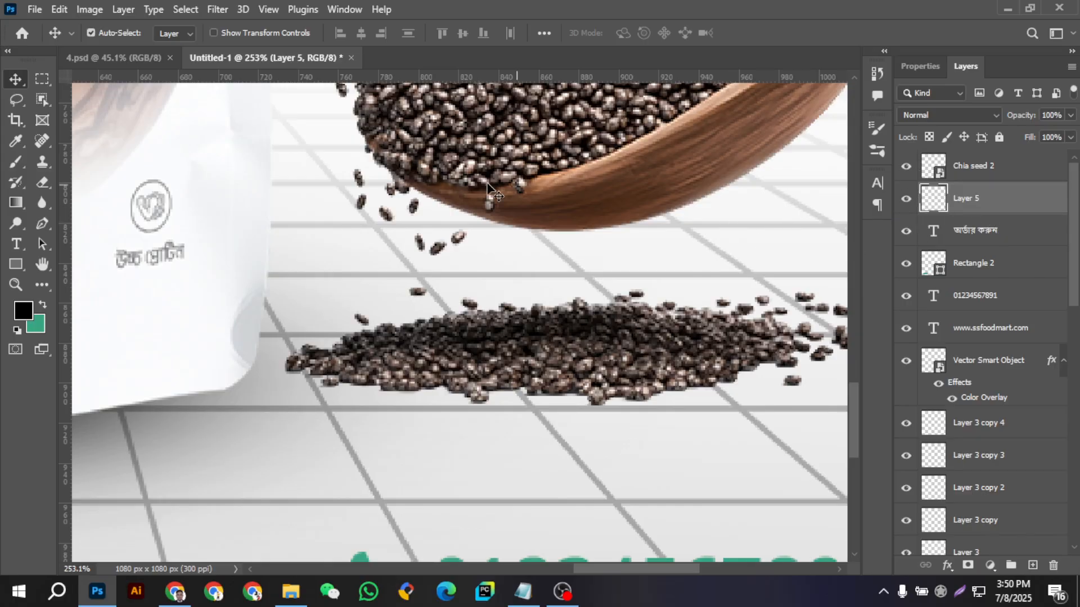
- Set up a soft black brush with a narrow round tip angled at -94° and 34% opacity
left_click(16, 162)
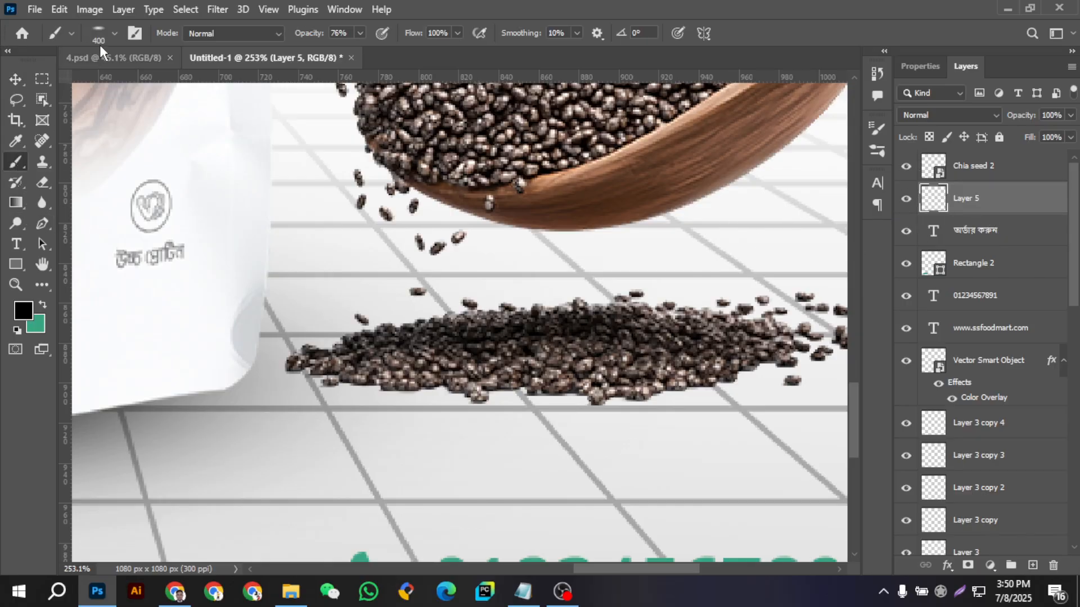
left_click(114, 34)
left_click(47, 99)
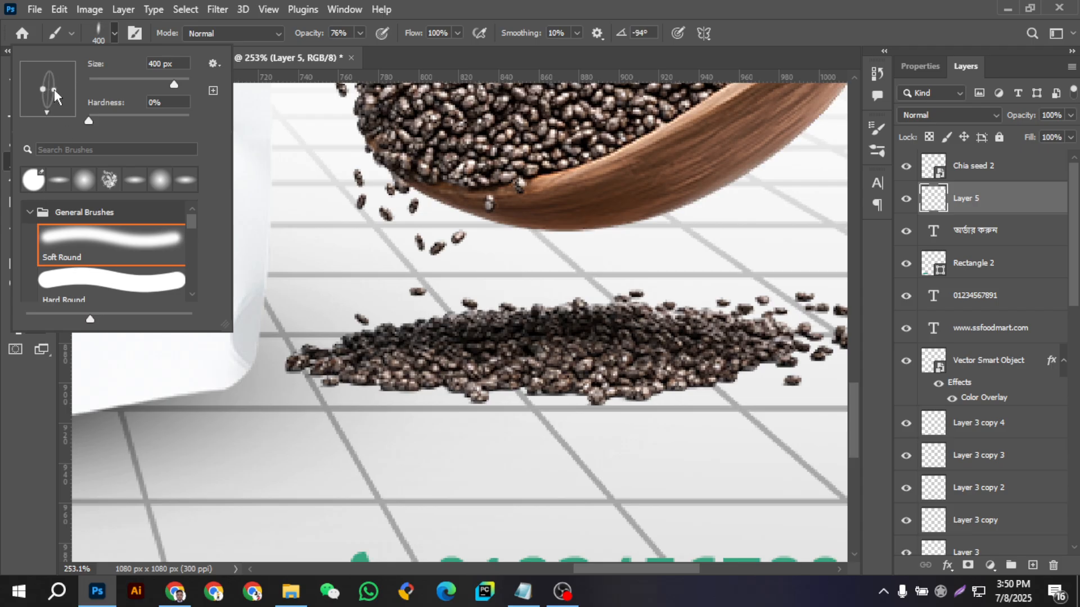
left_click_drag(55, 91, 70, 93)
left_click(24, 426)
left_click(361, 34)
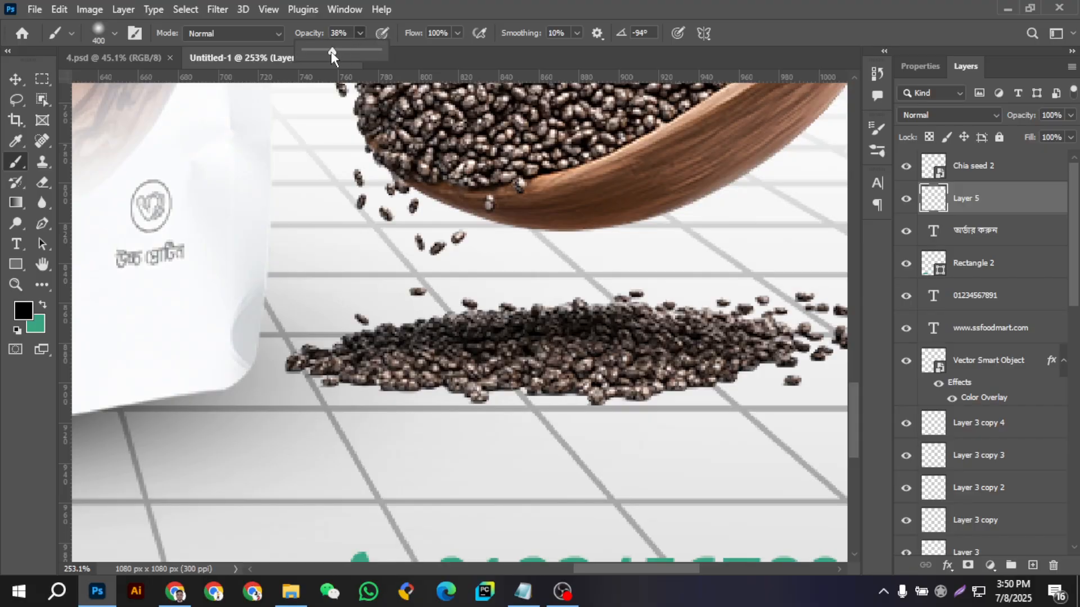
left_click_drag(326, 52, 329, 52)
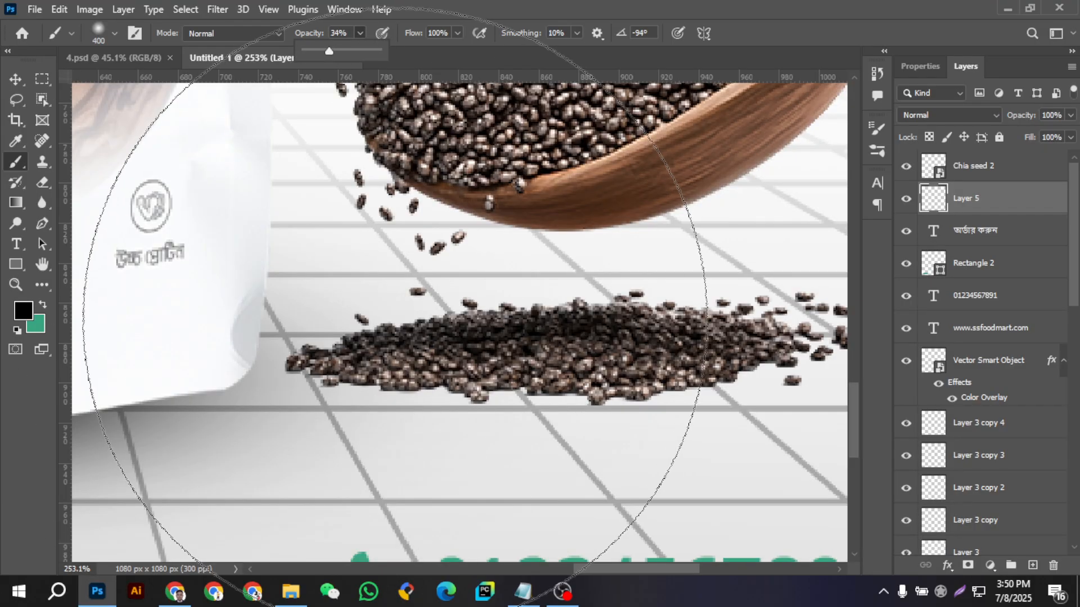
- Paint a soft shadow on Layer 5 along the lower edge of the seed pile with the brush reduced to 20 px
key("bracketleft")
key("bracketleft")
key("bracketleft")
key("bracketleft")
key("bracketleft")
key("bracketleft")
key("bracketleft")
key("bracketleft")
key("bracketleft")
key("bracketleft")
key("bracketleft")
key("bracketleft")
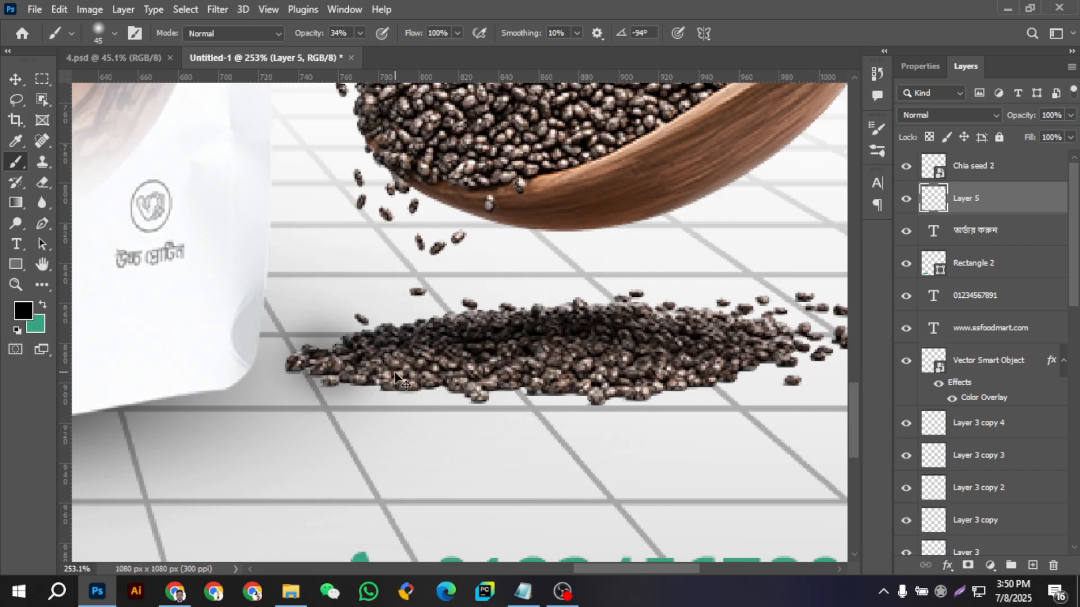
key("bracketleft")
key("bracketleft")
key("bracketleft")
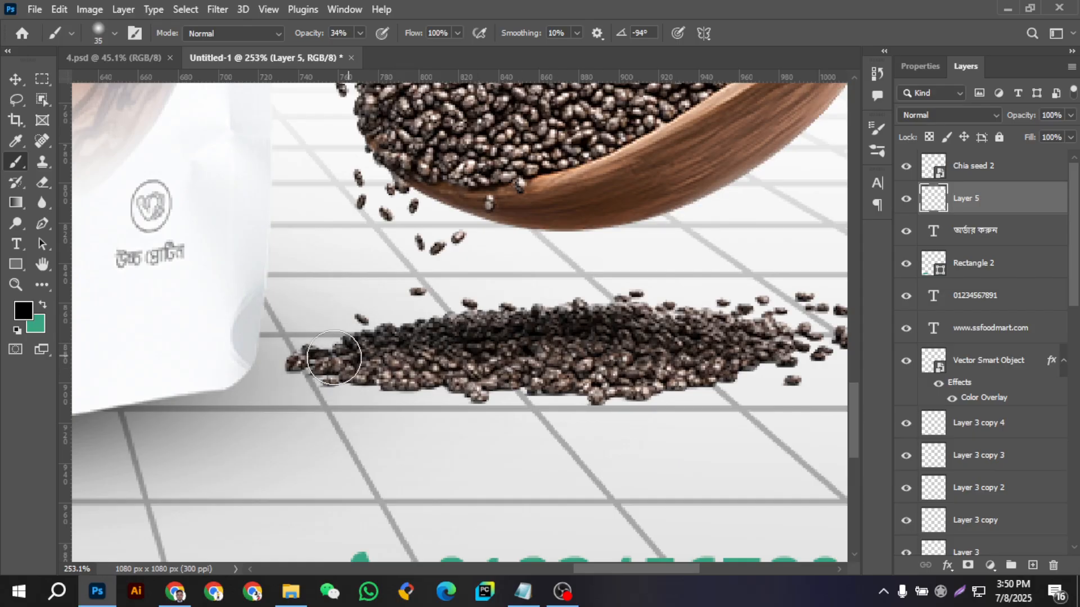
key("bracketleft")
key("bracketleft")
mouse_move(308, 370)
left_mouse_down()
mouse_move(648, 392)
mouse_move(686, 389)
mouse_move(789, 341)
left_mouse_up()
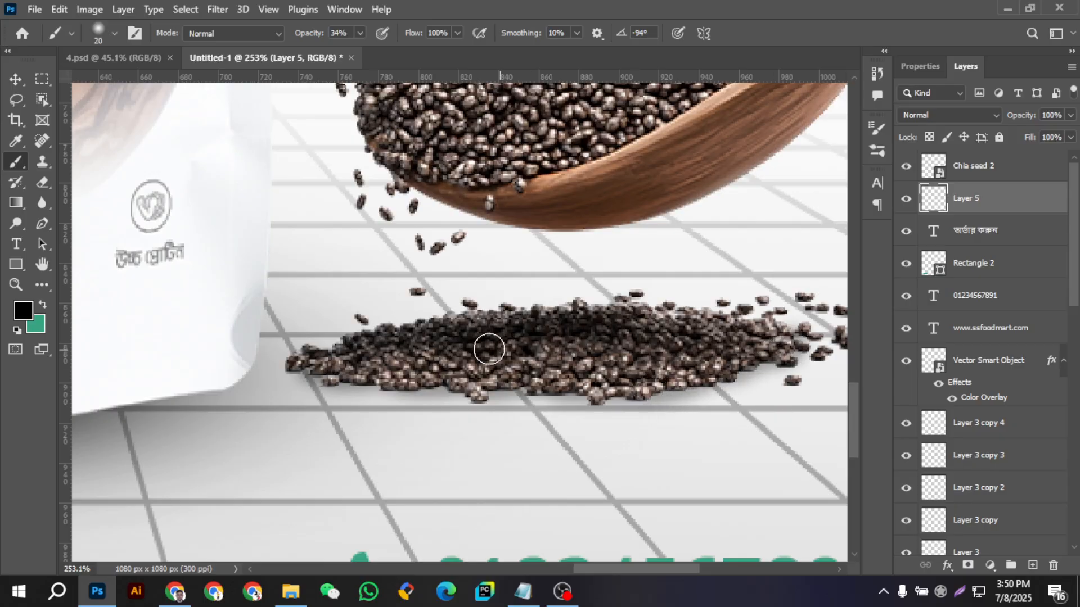
- Paint small shadows beneath the scattered seeds beside the pile using a flattened 7 px brush tip at 1°
scroll(286, 360, "down", 4)
scroll(618, 377, "up", 4)
scroll(590, 386, "up", 4)
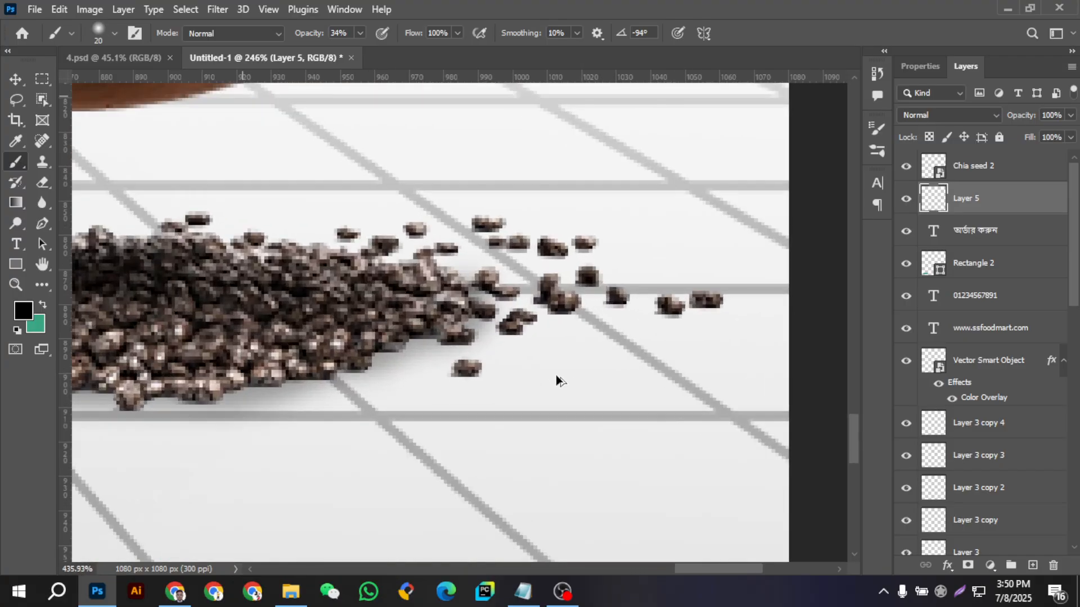
key("bracketleft")
key("bracketleft")
key("bracketleft")
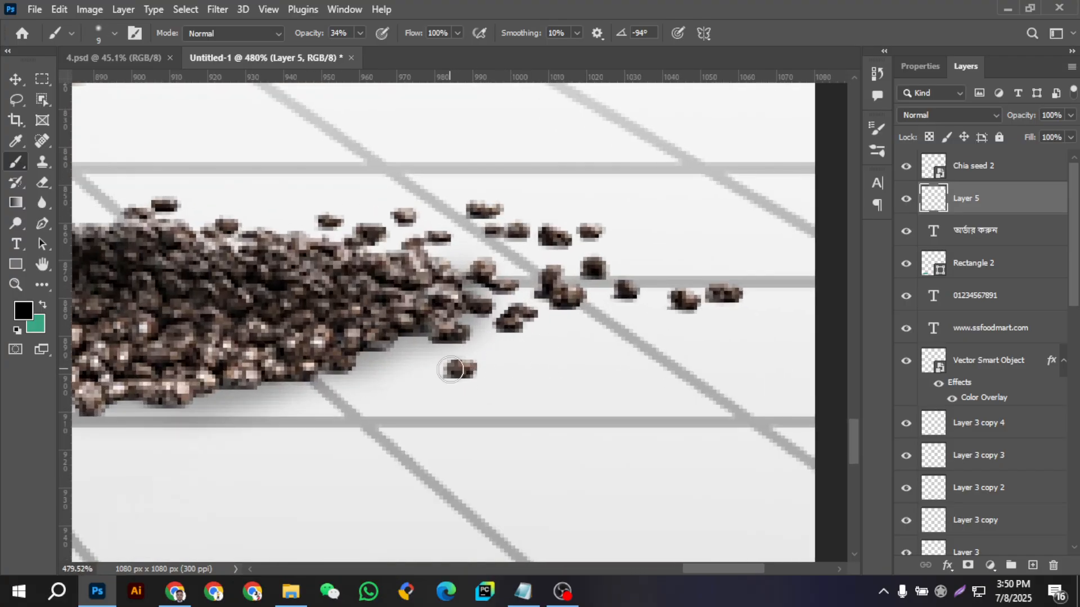
left_click(115, 35)
mouse_move(49, 110)
left_mouse_down()
mouse_move(107, 91)
mouse_move(49, 99)
left_mouse_up()
left_click(35, 415)
key("[")
mouse_move(686, 310)
left_mouse_down()
mouse_move(671, 311)
mouse_move(681, 311)
left_mouse_up()
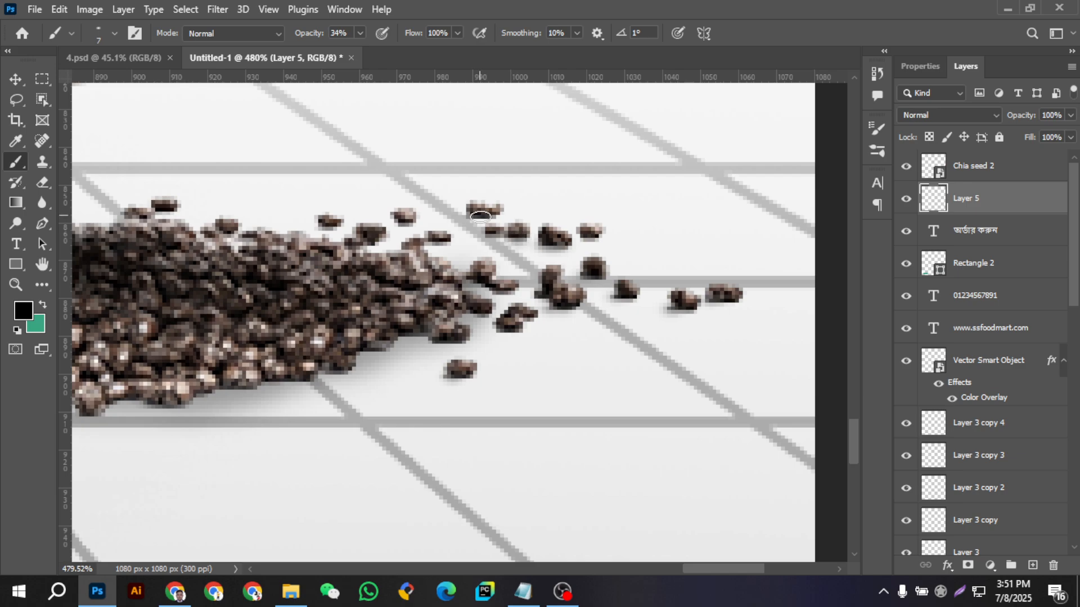
- Switch to the Move tool and check the painted seed shadows against the whole post
scroll(662, 248, "down", 5)
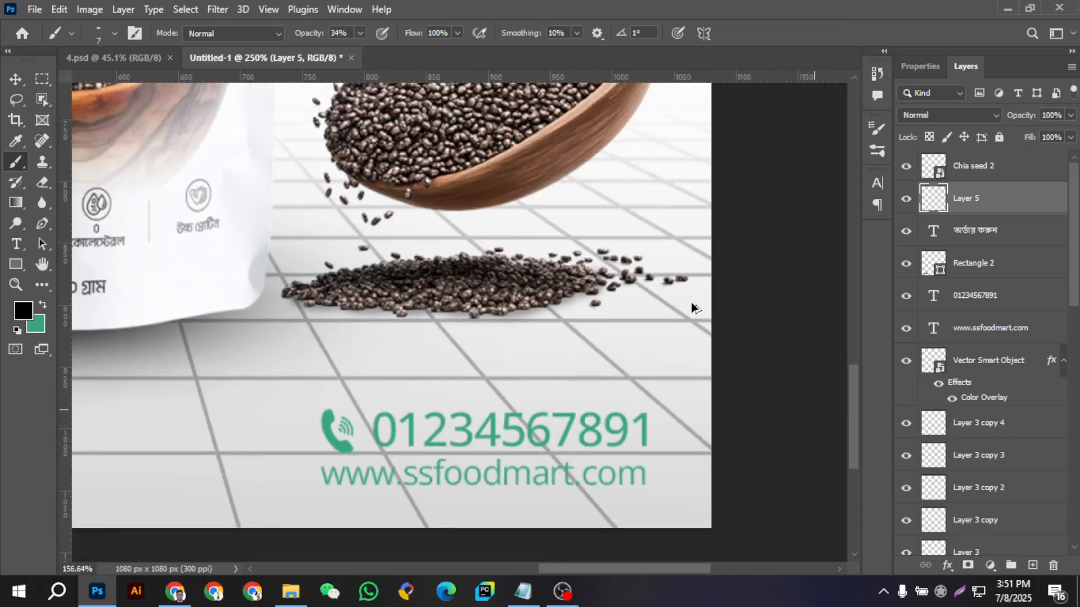
left_click(15, 80)
scroll(736, 348, "down", 2)
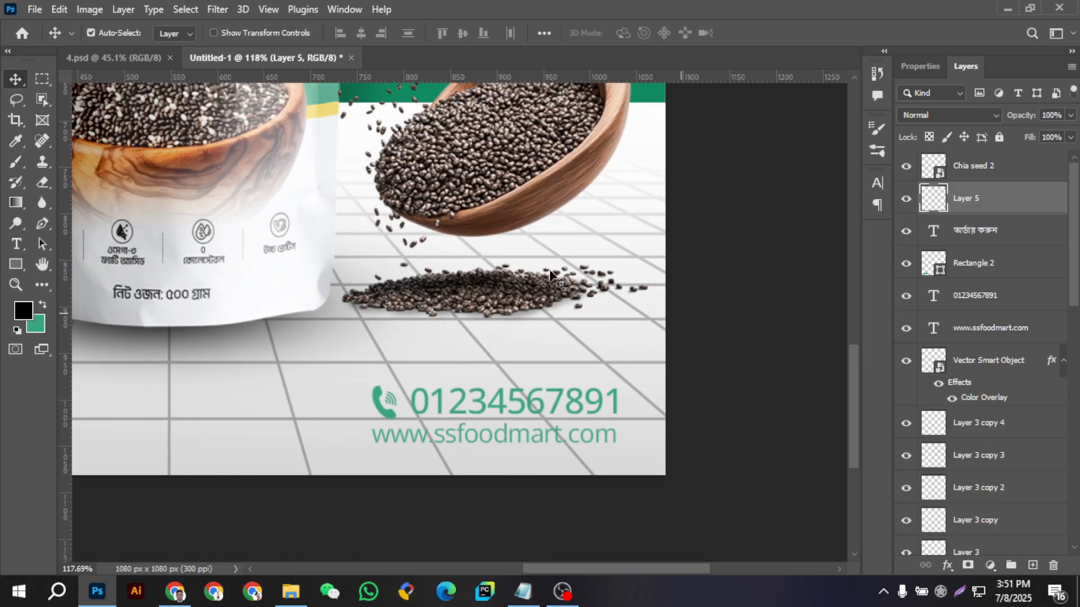
left_click_drag(676, 569, 626, 569)
scroll(810, 376, "down", 4)
scroll(587, 319, "up", 1)
scroll(738, 342, "down", 3)
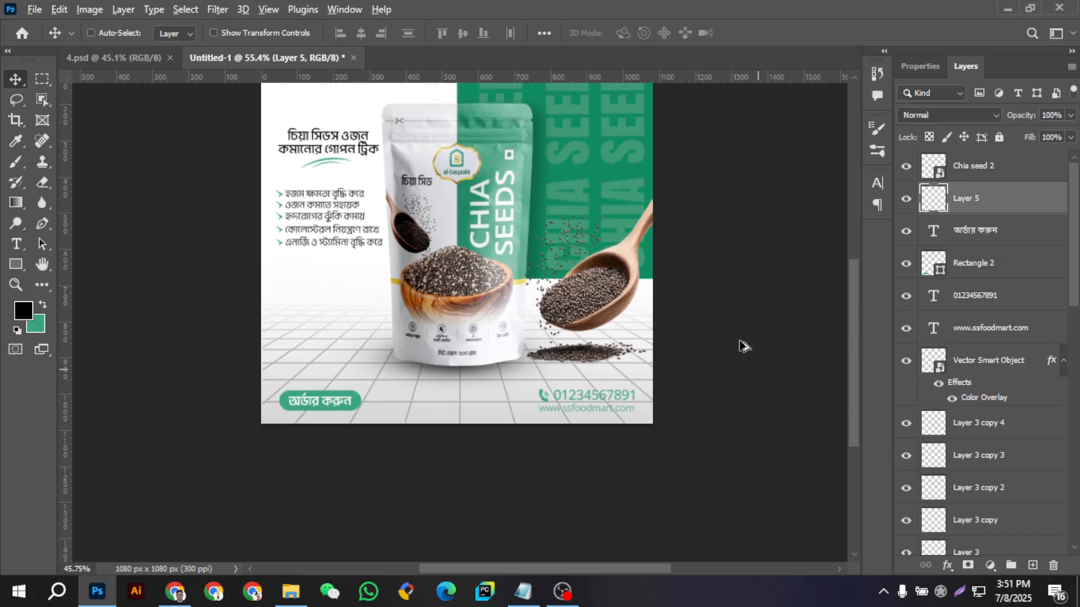
scroll(479, 387, "up", 3)
- Squash the pouch's floor shadow on Layer 1 to 74.90% height and position it under the pouch base
left_click(448, 360, "ctrl")
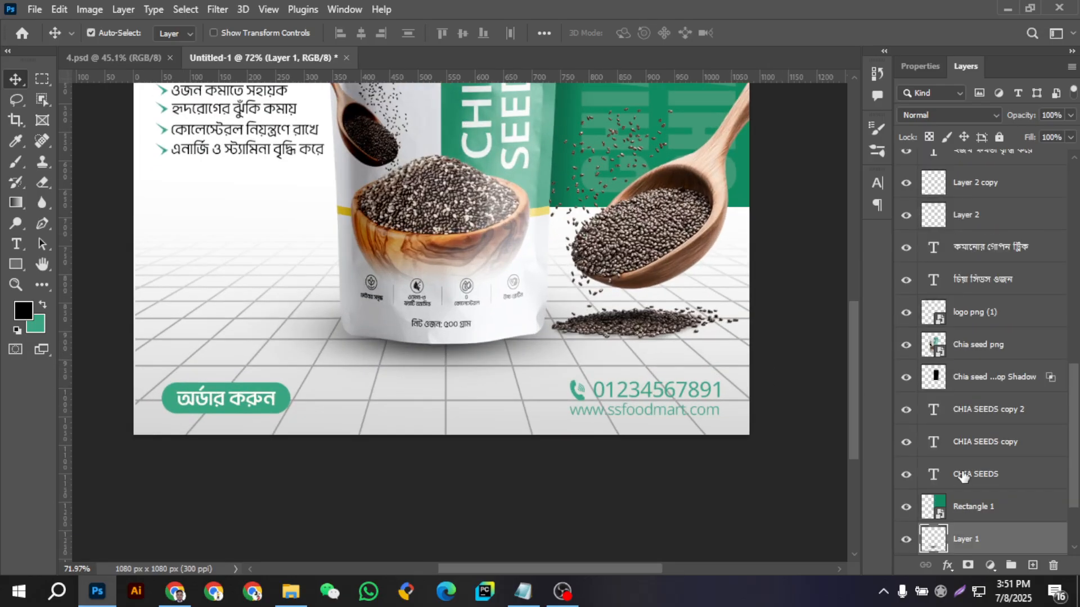
scroll(960, 474, "down", 1)
key("ctrl+t")
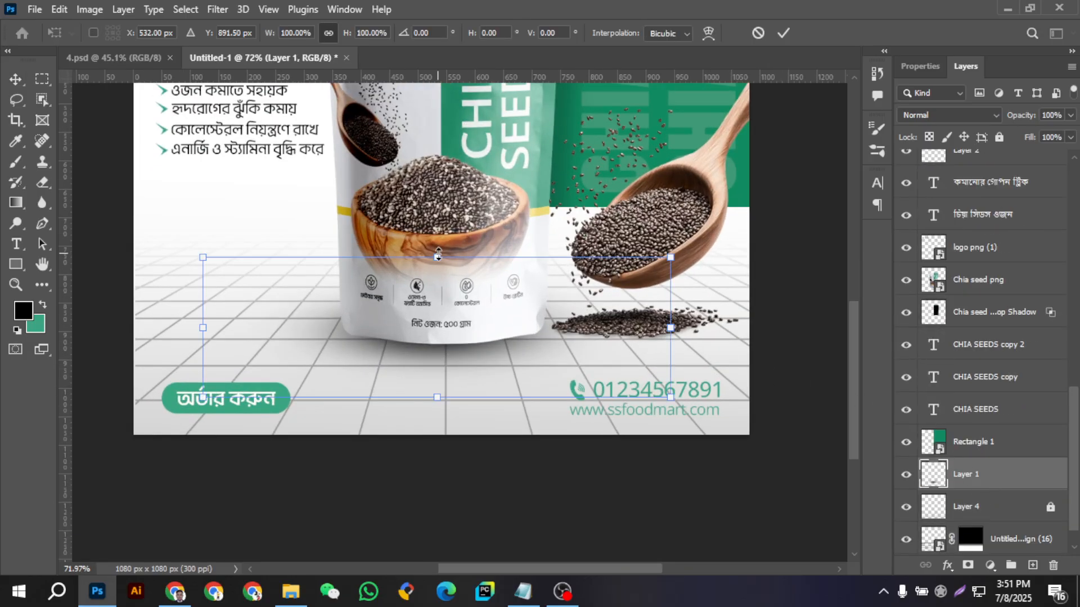
left_click_drag(438, 256, 438, 267)
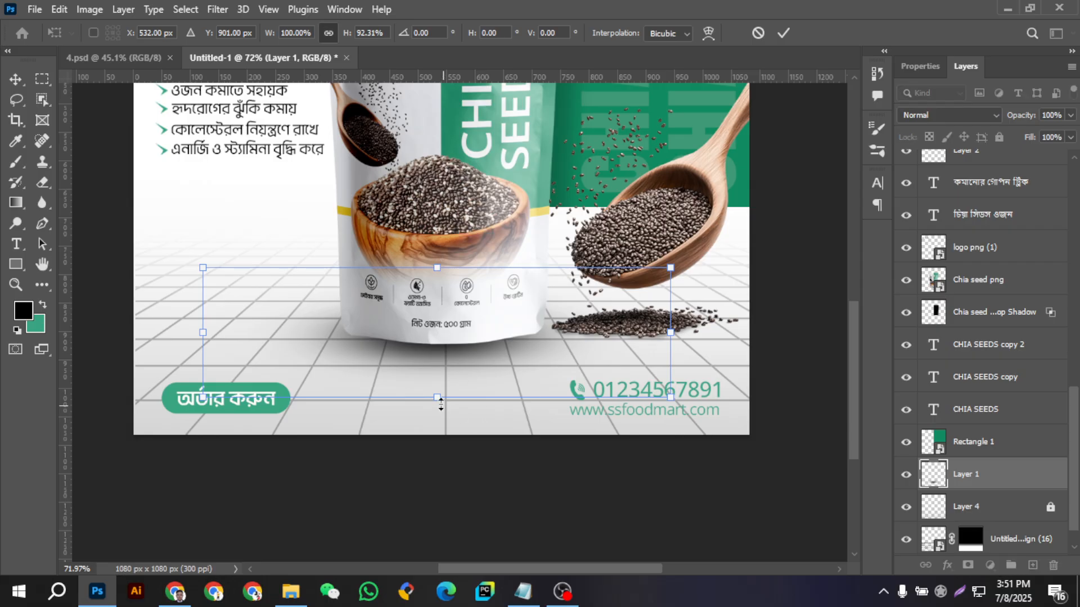
left_click_drag(441, 404, 441, 386)
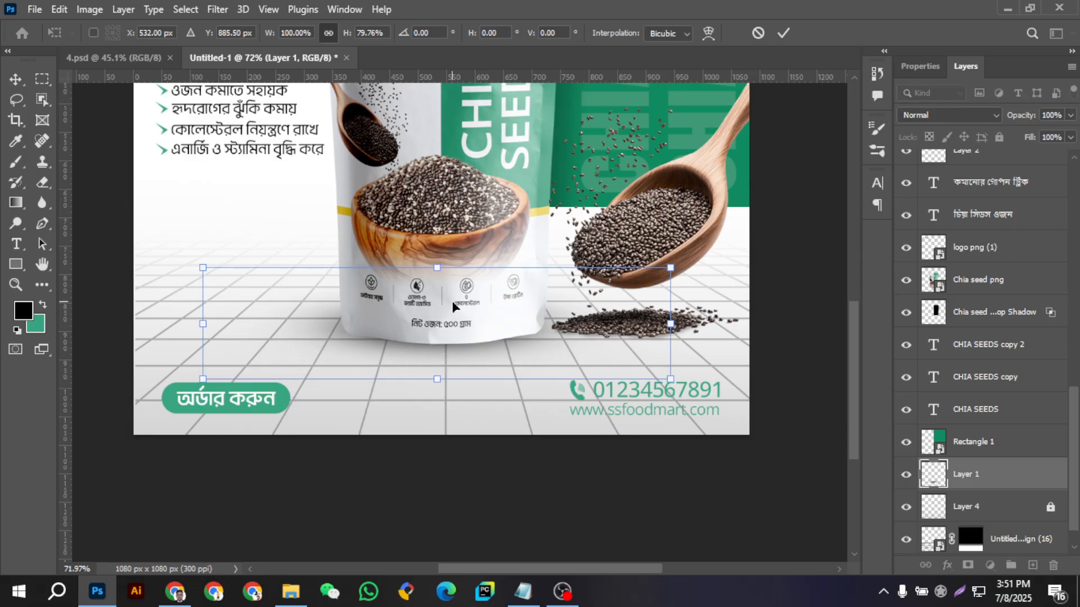
left_click_drag(453, 306, 450, 302)
scroll(444, 346, "up", 5)
scroll(444, 347, "up", 2)
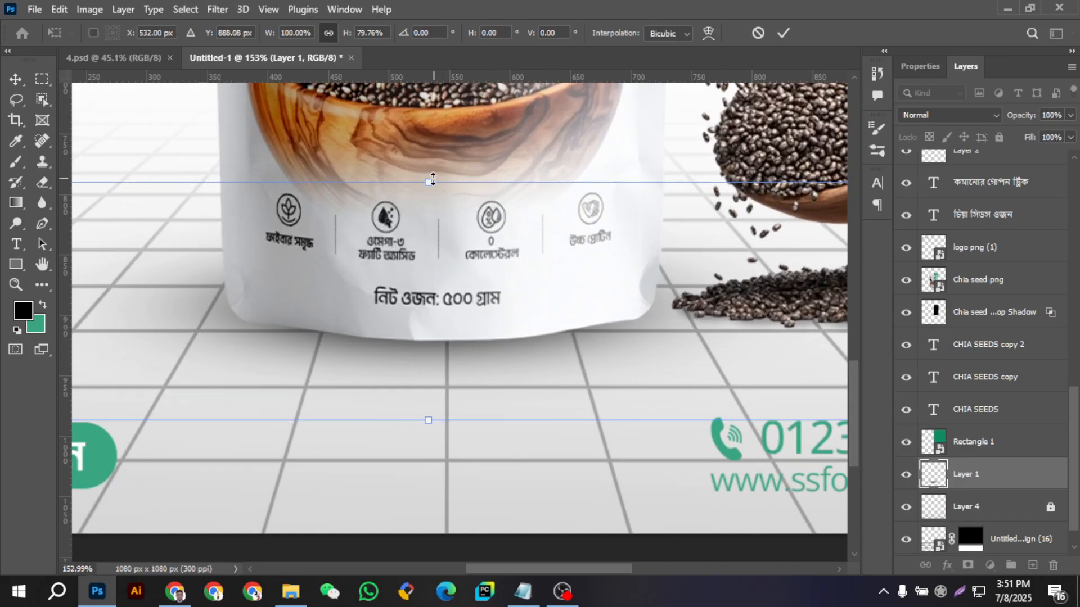
left_click_drag(432, 179, 432, 194)
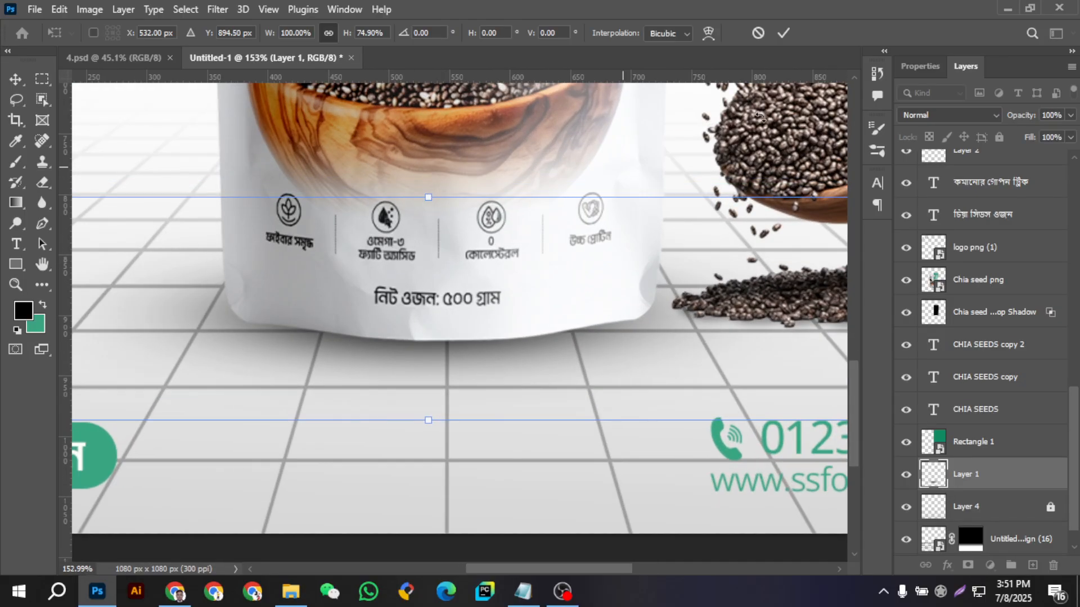
left_click(784, 34)
- Deselect all layers and examine the pouch's floor shadow within the full post
scroll(600, 383, "down", 7)
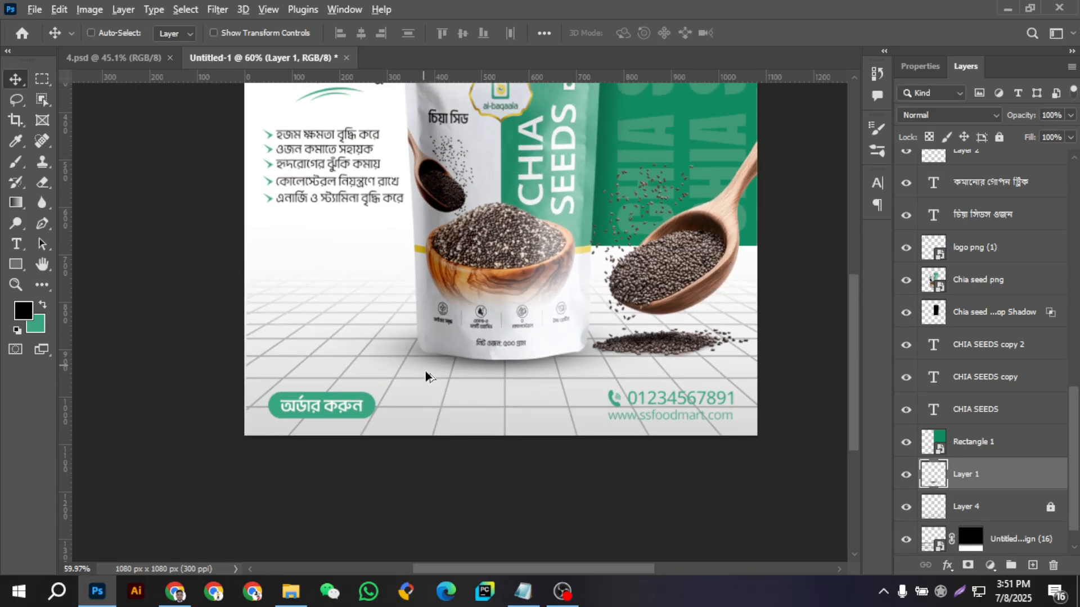
scroll(426, 376, "down", 3)
key("ctrl")
scroll(465, 379, "down", 1)
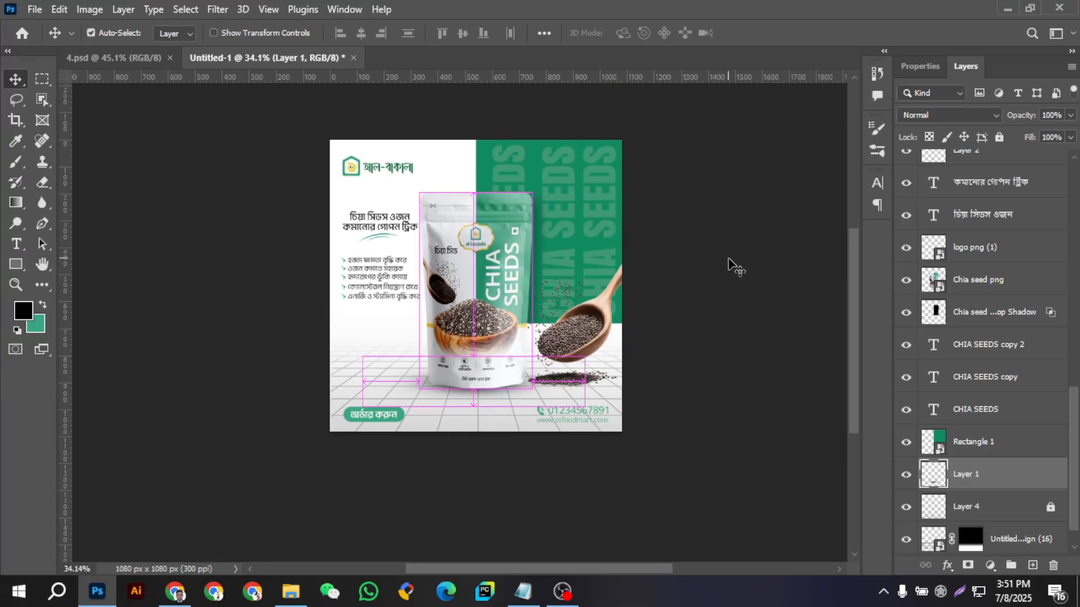
left_click(727, 257, "ctrl")
scroll(682, 310, "down", 1)
scroll(431, 344, "up", 2)
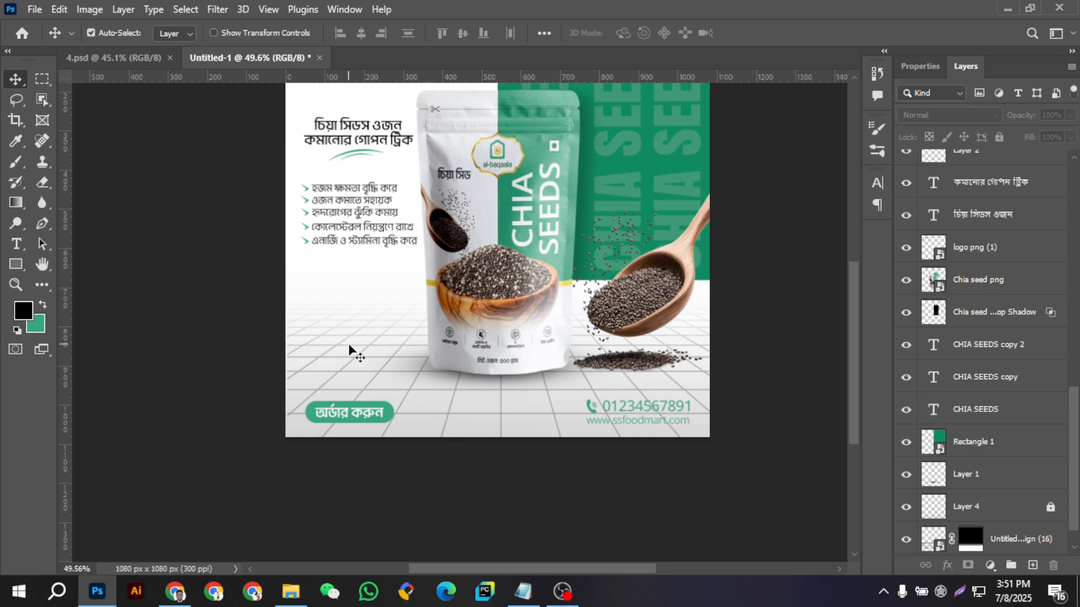
- Lower the opacity of the floor grid layer, Untitled design (16), to 9%
scroll(1004, 475, "down", 1)
left_click(1012, 508)
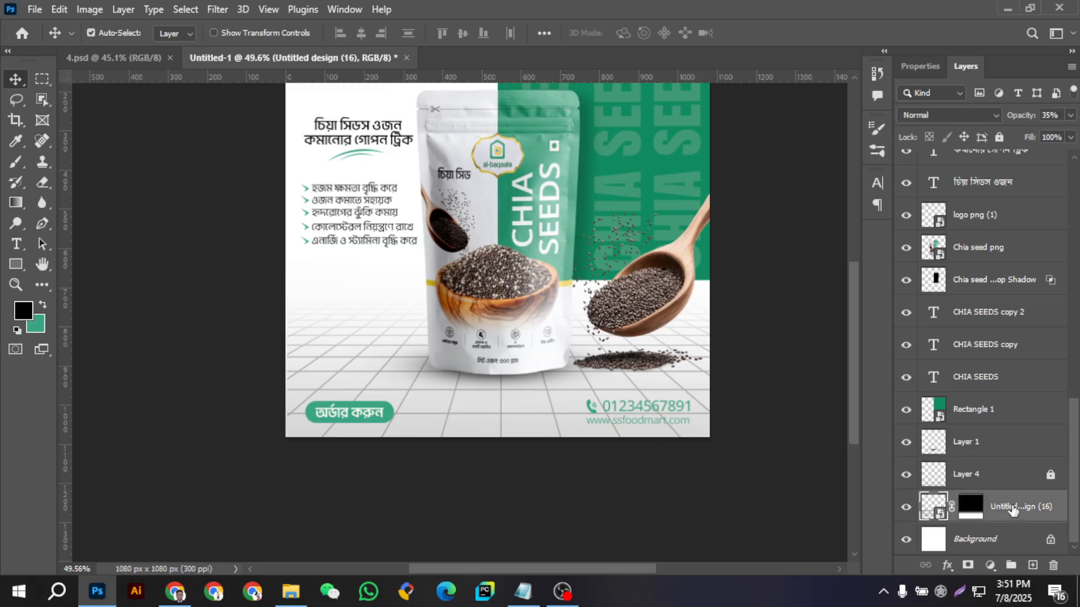
left_click(1024, 118)
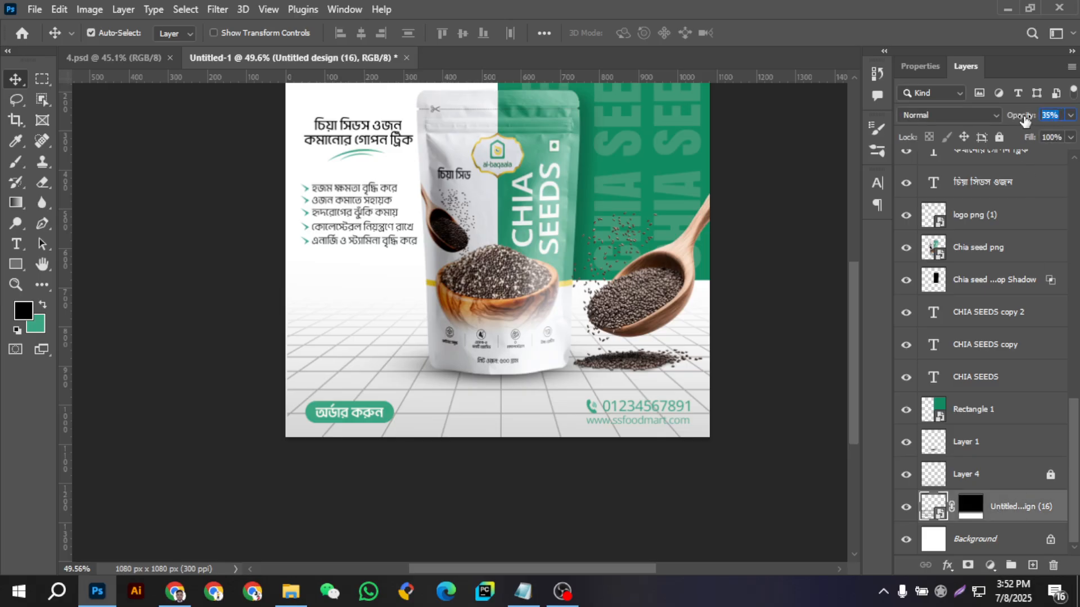
type("20")
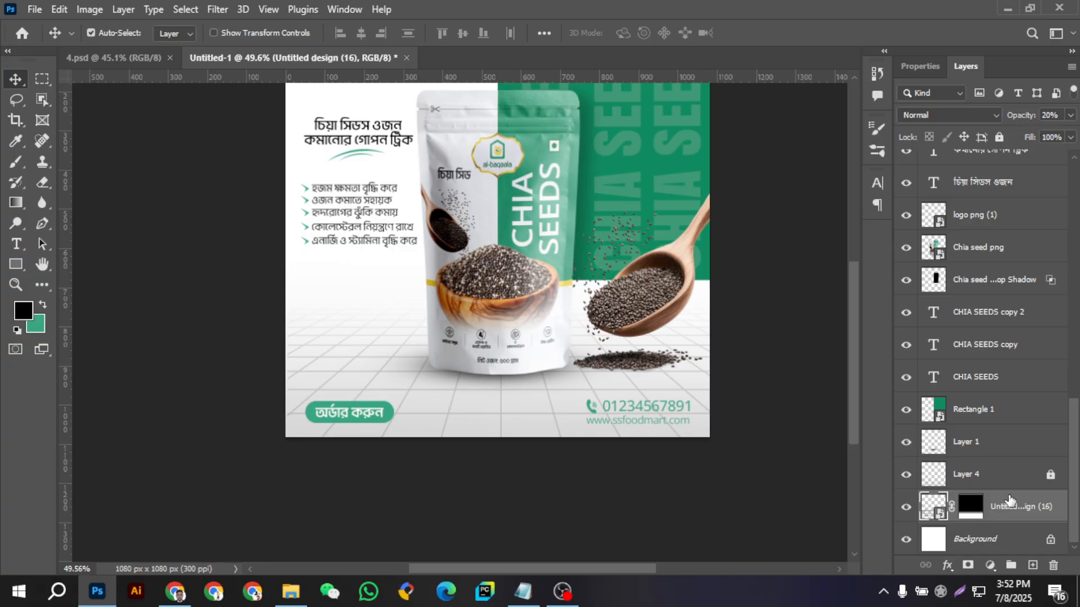
left_click(1070, 115)
left_click_drag(1014, 137, 1004, 138)
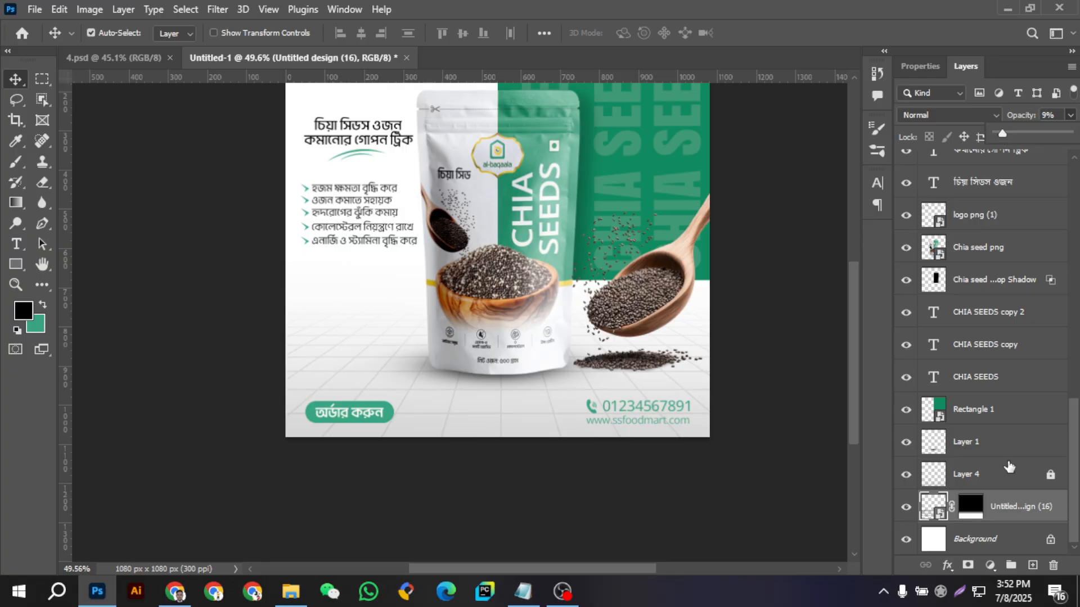
- Hide the locked Layer 4 shading, fine-tune the floor grid layer's opacity and deselect all layers
left_click(906, 475)
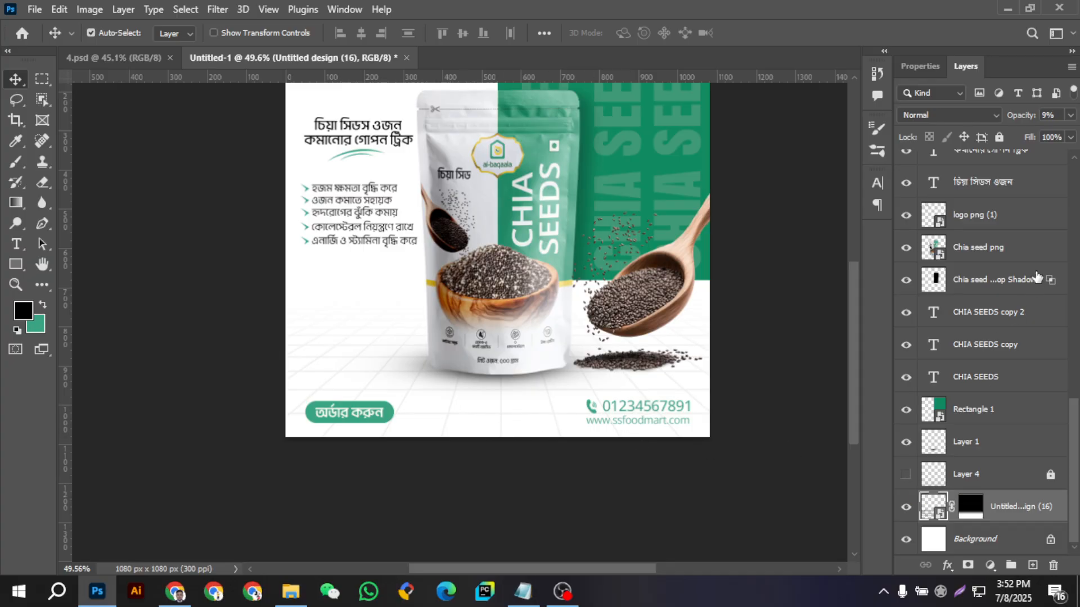
left_click(1070, 116)
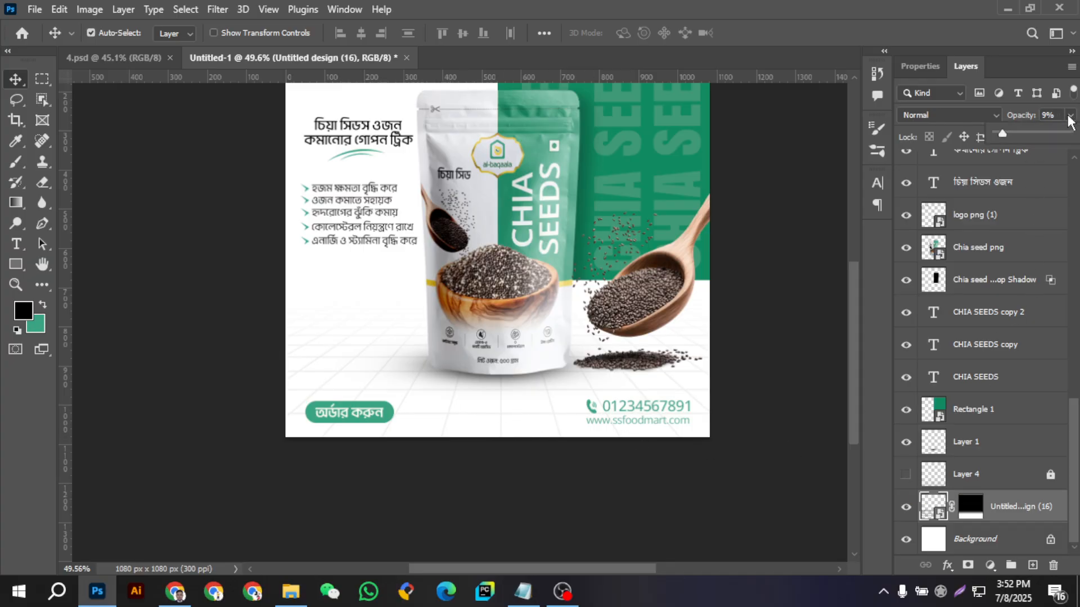
left_click(1005, 134)
left_click_drag(1009, 137, 1006, 140)
left_click(819, 246)
left_click(817, 246)
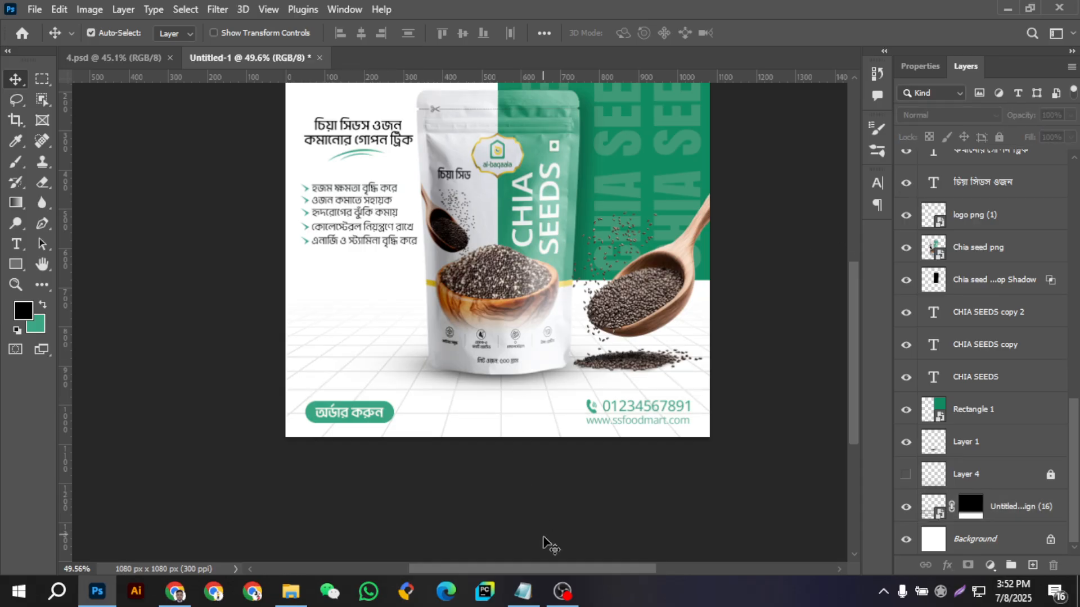
- Examine the lightened floor grid around the pouch, order button and contact block, and review the layer stack
left_click_drag(535, 569, 545, 569)
scroll(482, 446, "up", 5)
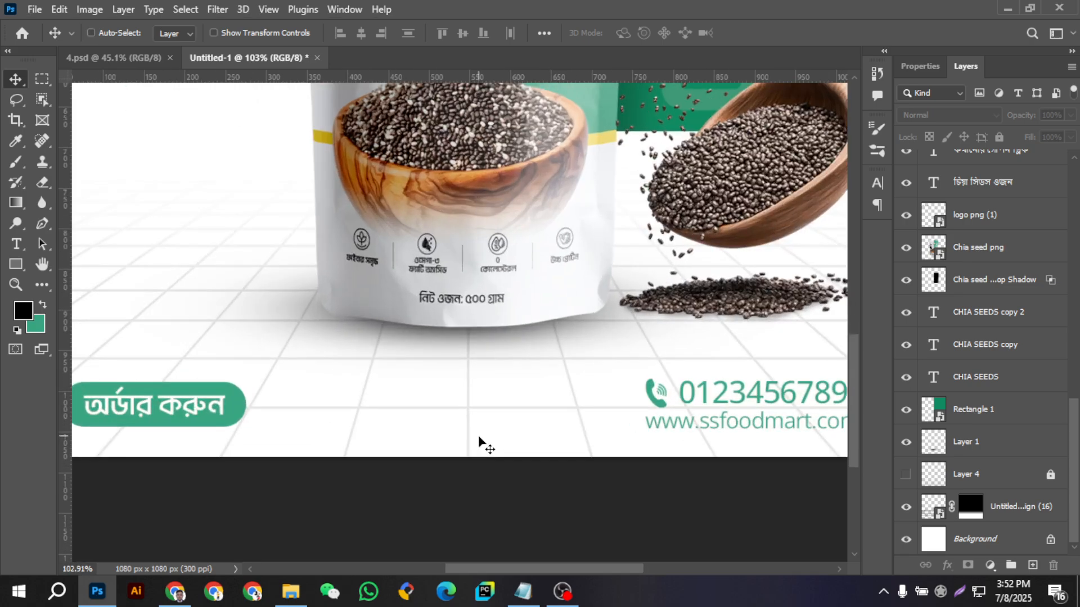
scroll(482, 446, "down", 5)
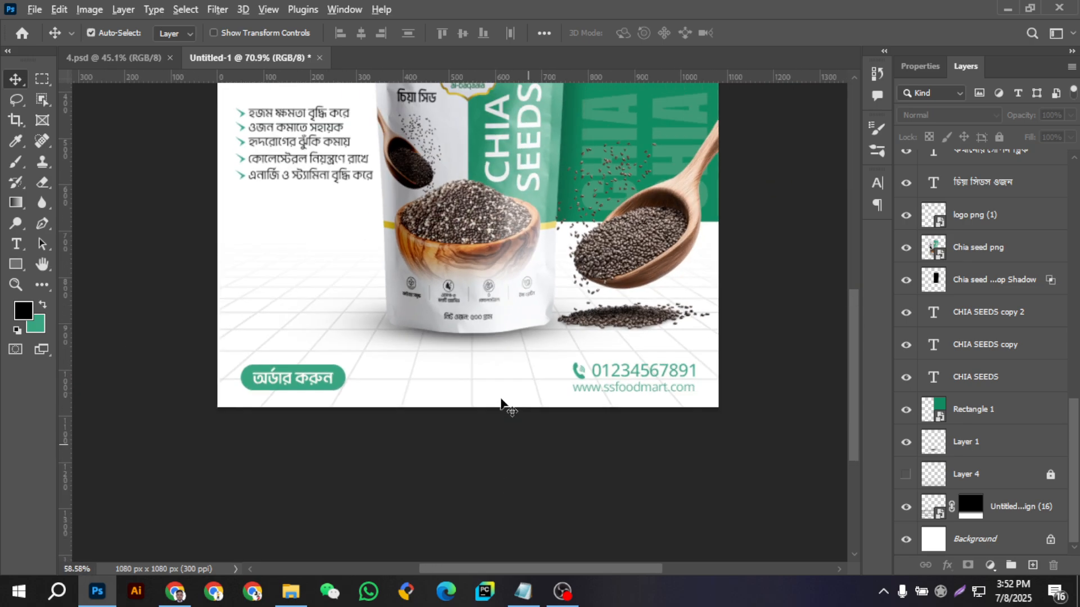
scroll(506, 383, "down", 2)
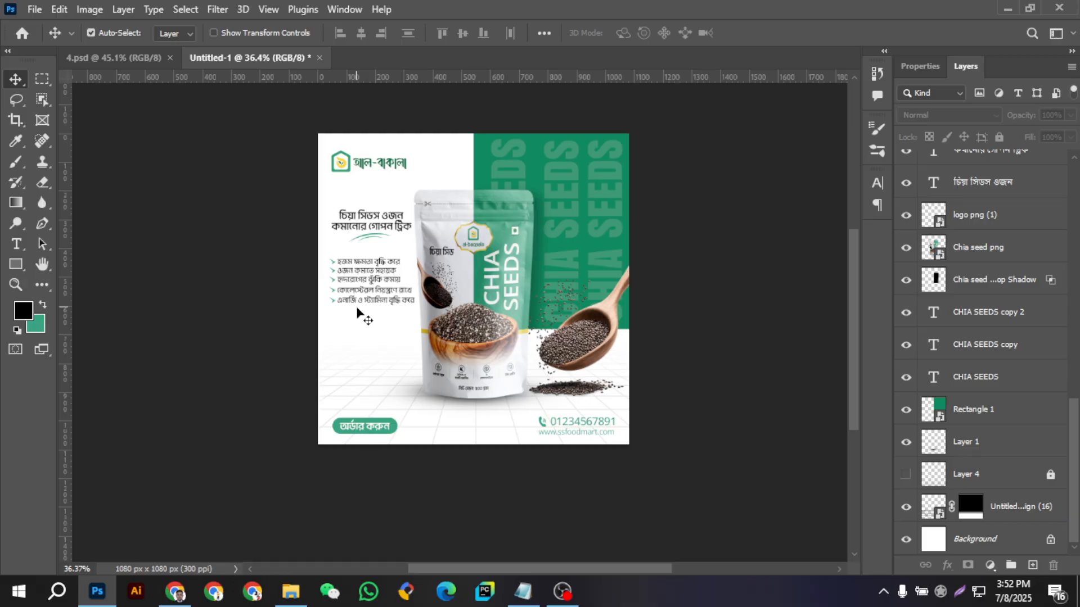
scroll(376, 430, "up", 7)
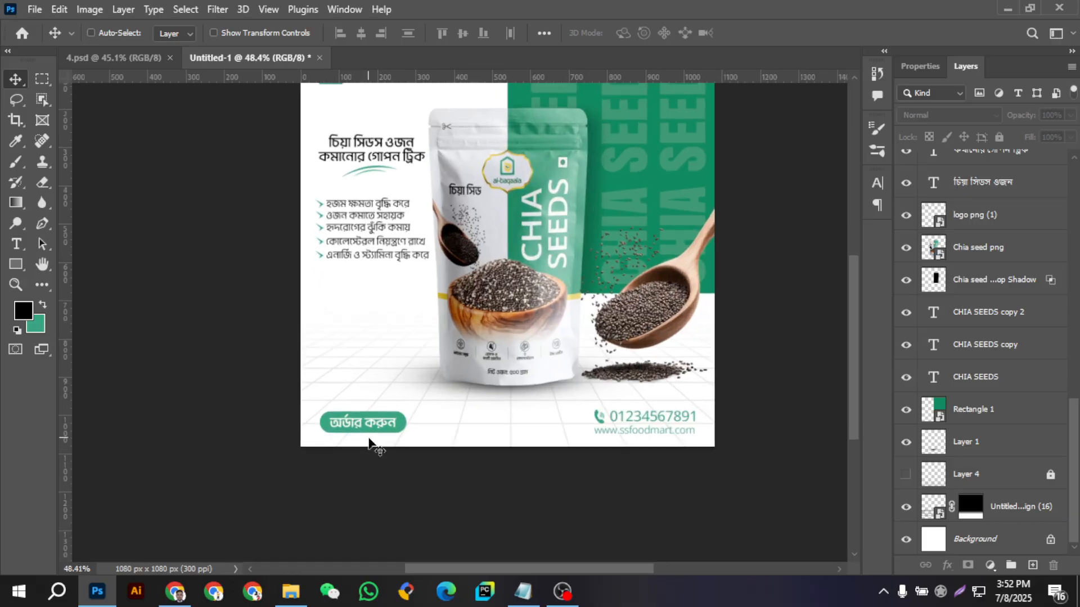
scroll(413, 419, "down", 1)
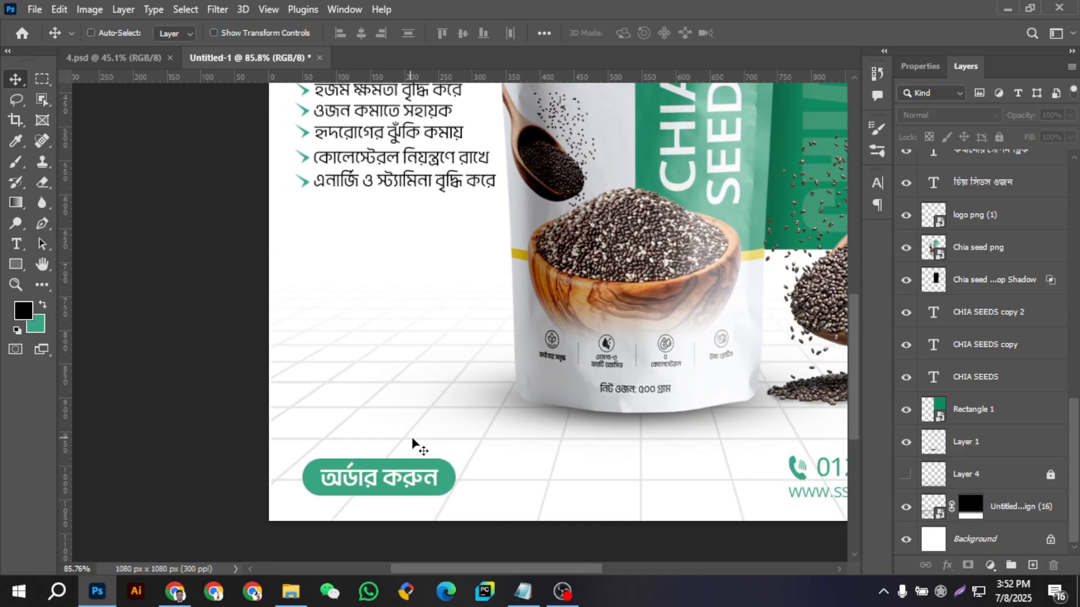
scroll(1001, 284, "up", 5)
scroll(1001, 284, "up", 4)
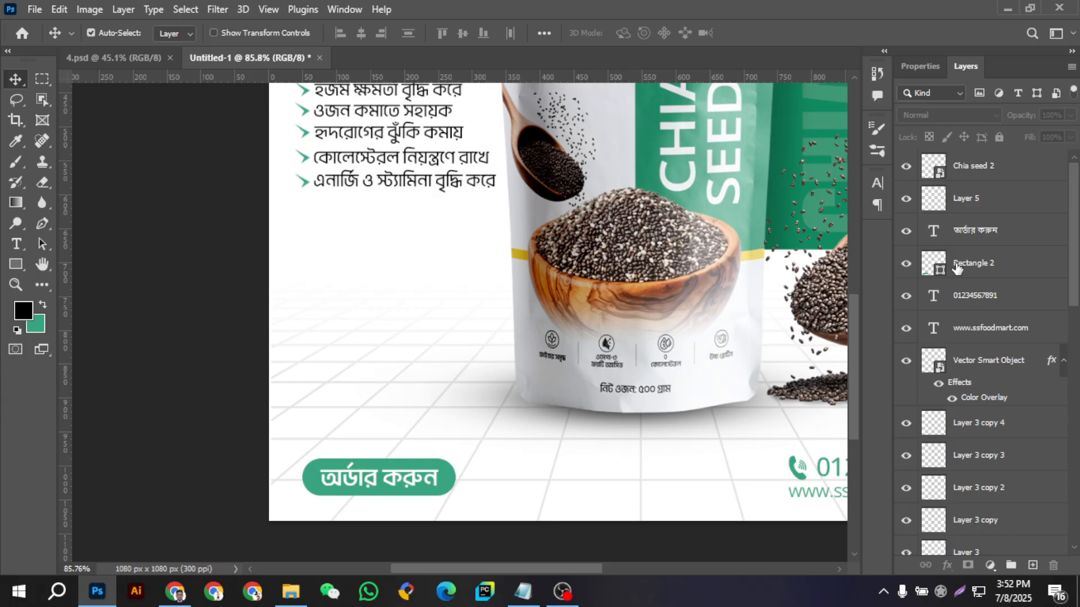
- Try moving the order button and its label up beneath the benefits list, and undo the move
left_click(976, 230)
left_click(962, 264, "shift")
left_click_drag(416, 485, 413, 253)
scroll(339, 374, "down", 3)
left_click(200, 363)
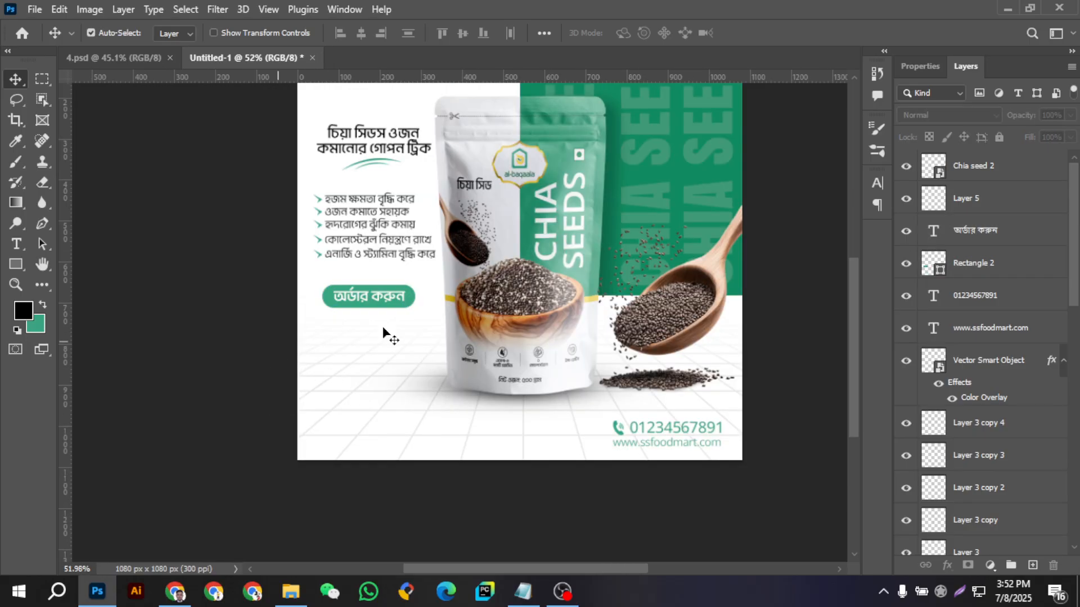
scroll(279, 414, "down", 1)
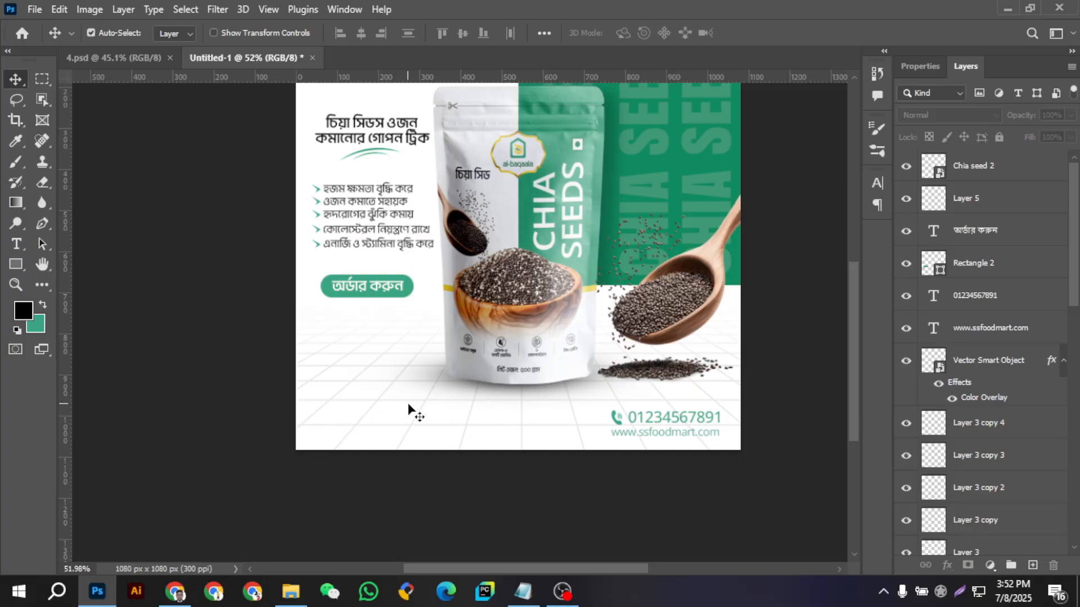
key("ctrl+z")
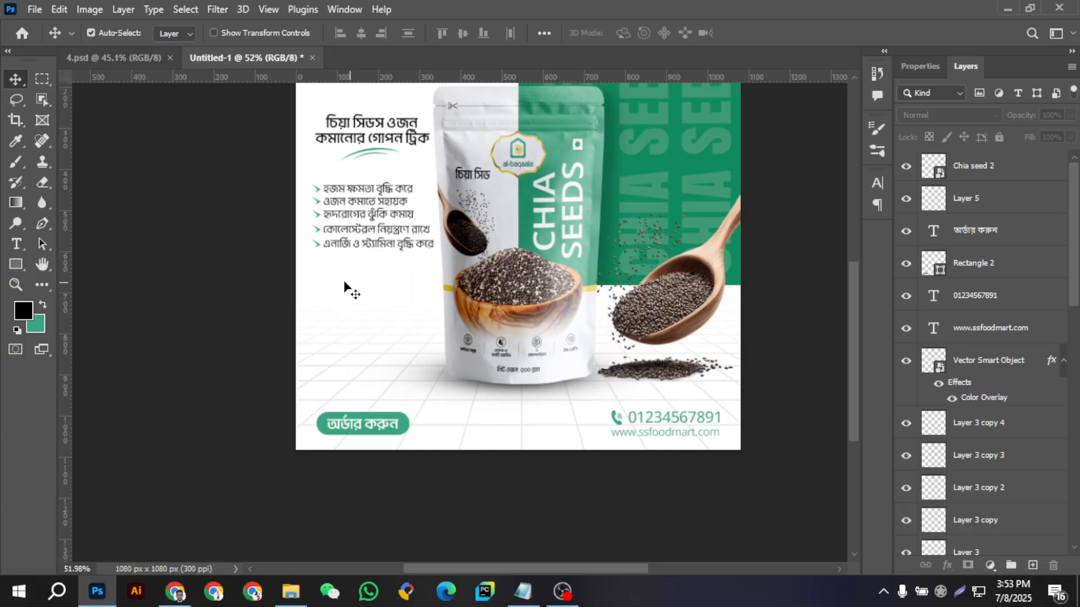
- Shift the benefits list with its arrow bullets about 8 px right and 3 px up, and deselect all layers
scroll(302, 337, "down", 1)
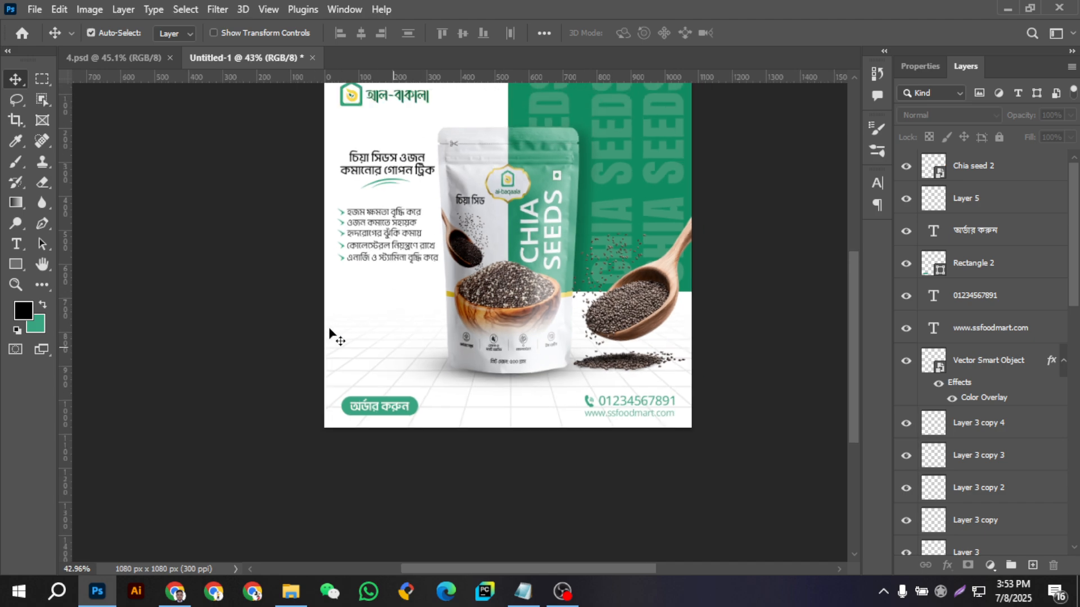
scroll(327, 326, "down", 1)
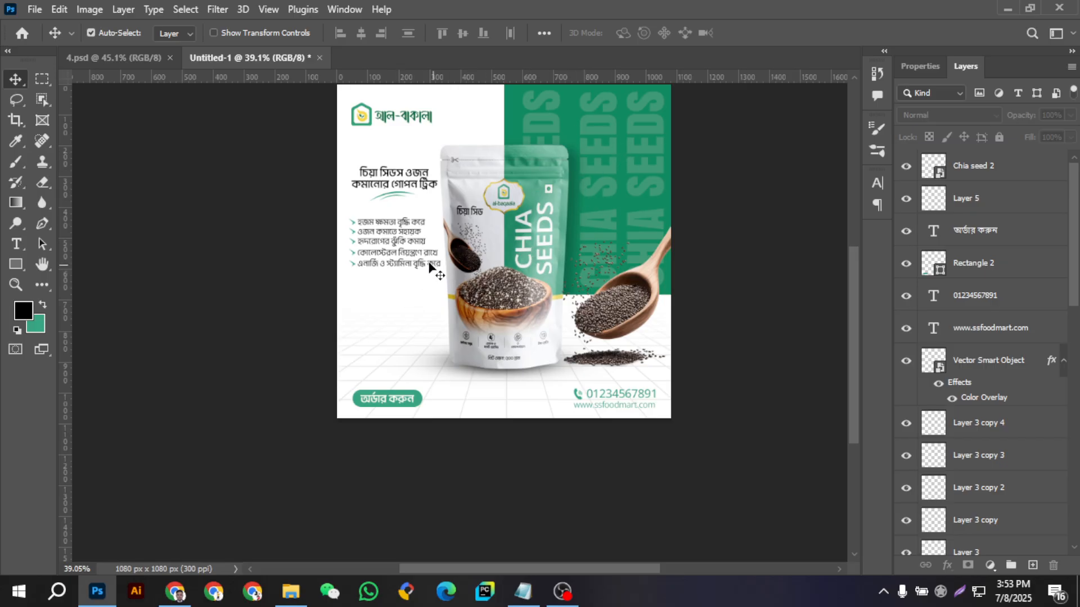
scroll(433, 269, "up", 4)
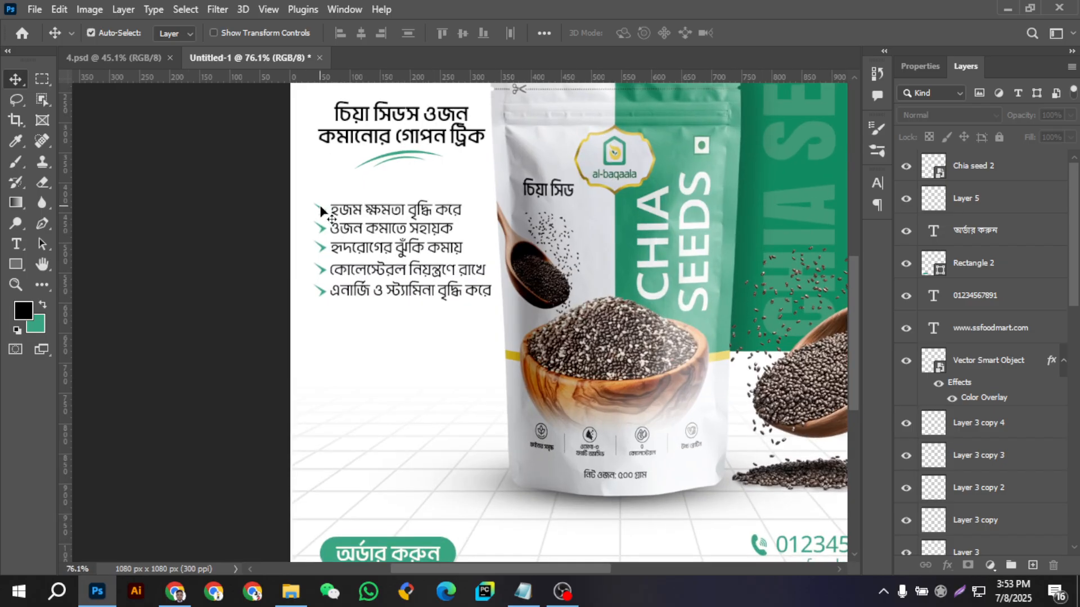
left_click_drag(306, 193, 347, 296)
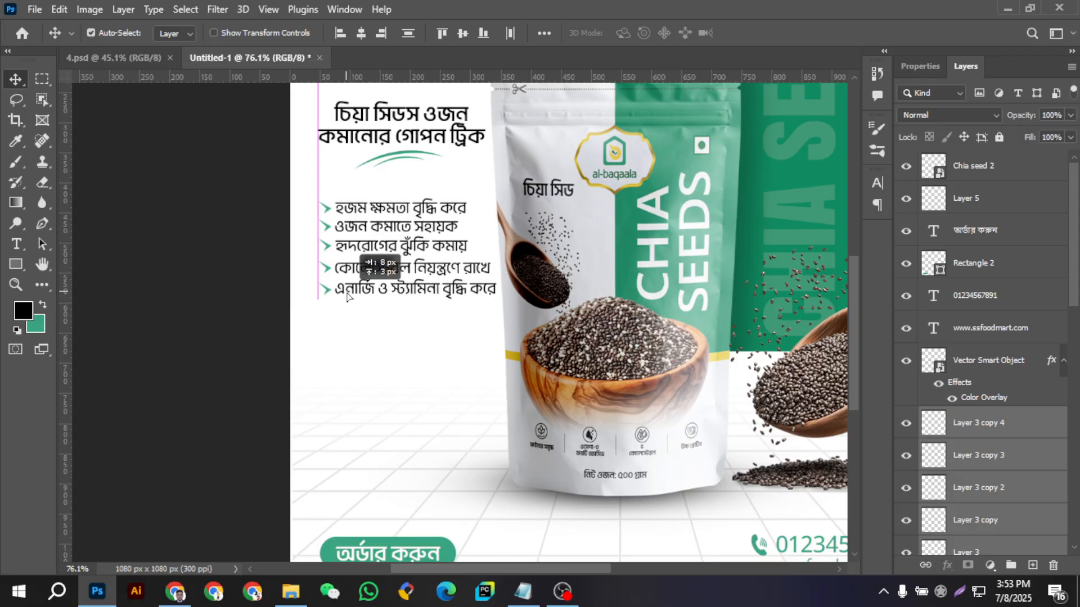
left_click_drag(347, 294, 347, 295)
scroll(318, 349, "down", 5)
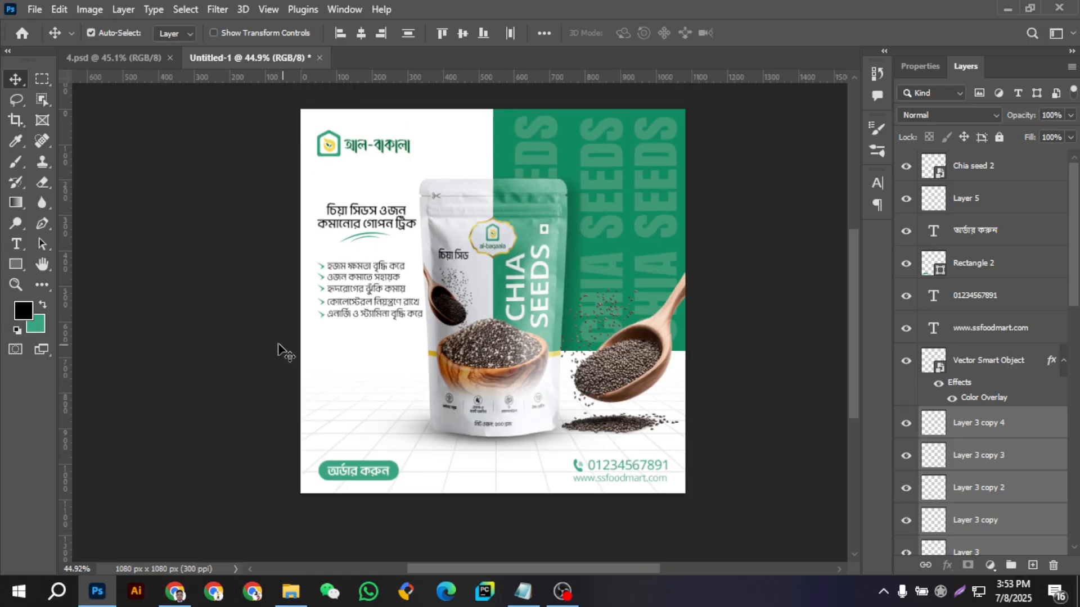
left_click(271, 342)
scroll(413, 336, "down", 1)
scroll(499, 368, "down", 2)
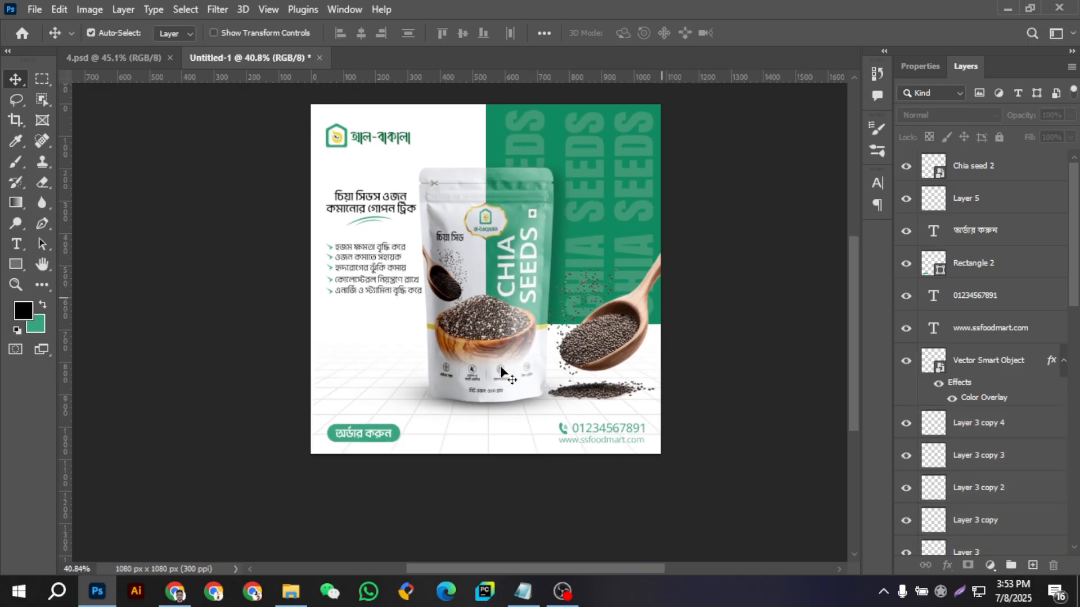
scroll(521, 395, "down", 1)
scroll(436, 284, "up", 1)
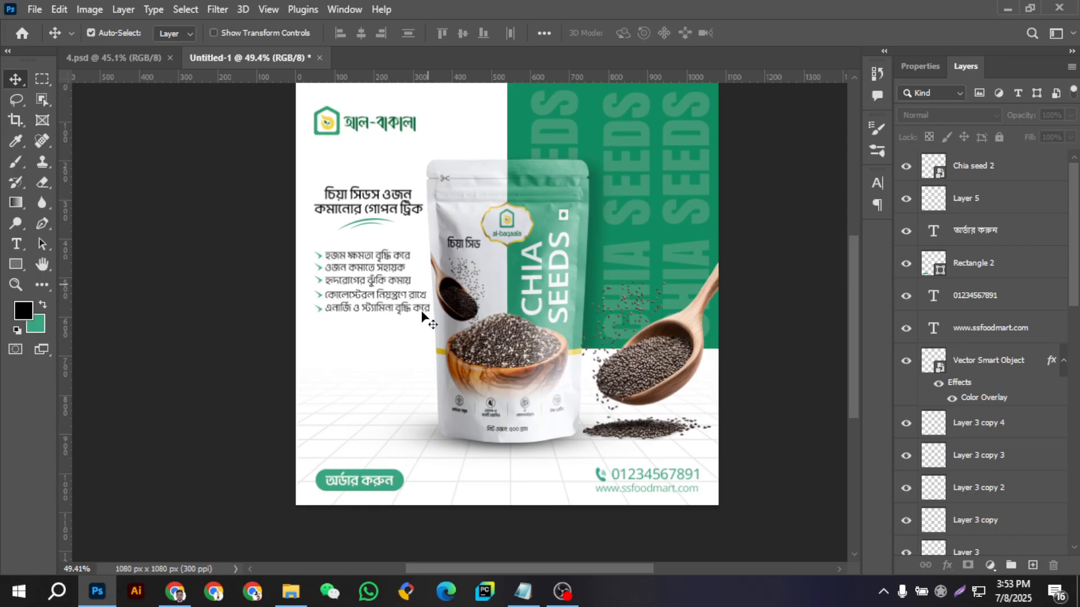
scroll(554, 207, "up", 1)
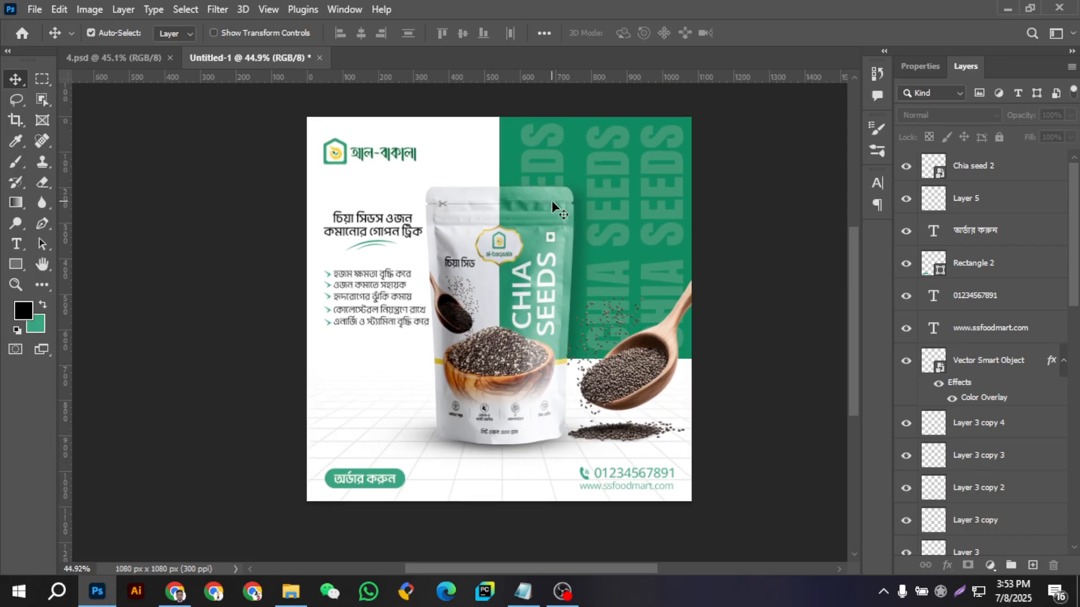